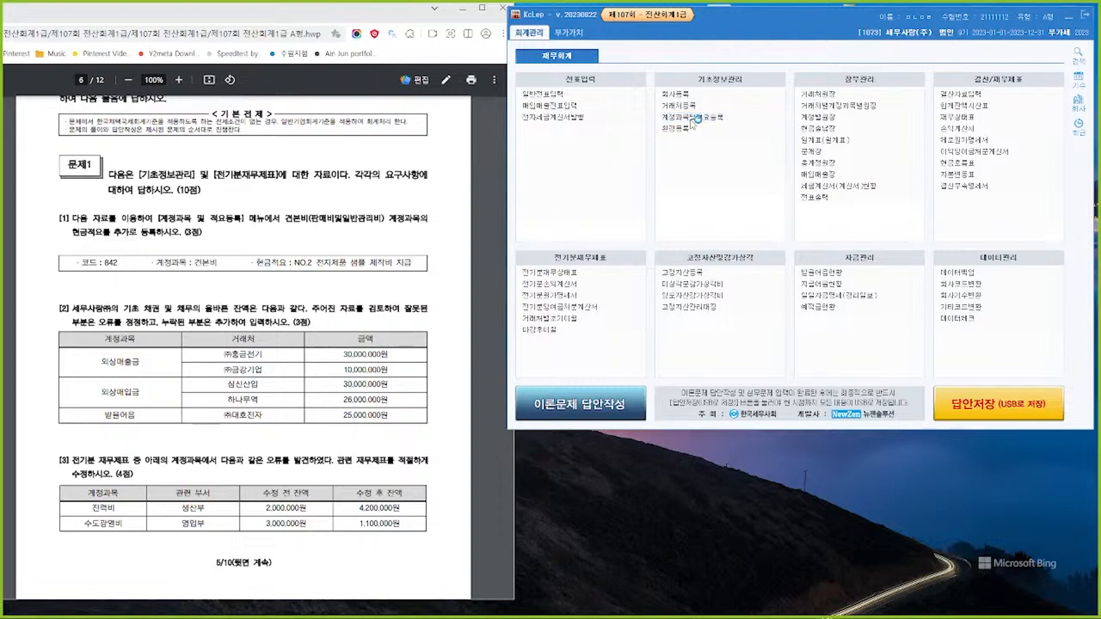
Register cash memo no. 2 "전자제품 샘플 제작비 지급" for account 842 견본비 in 계정과목및적요등록, and close the form.
{"action": "left_click", "coordinate": [692, 121]}
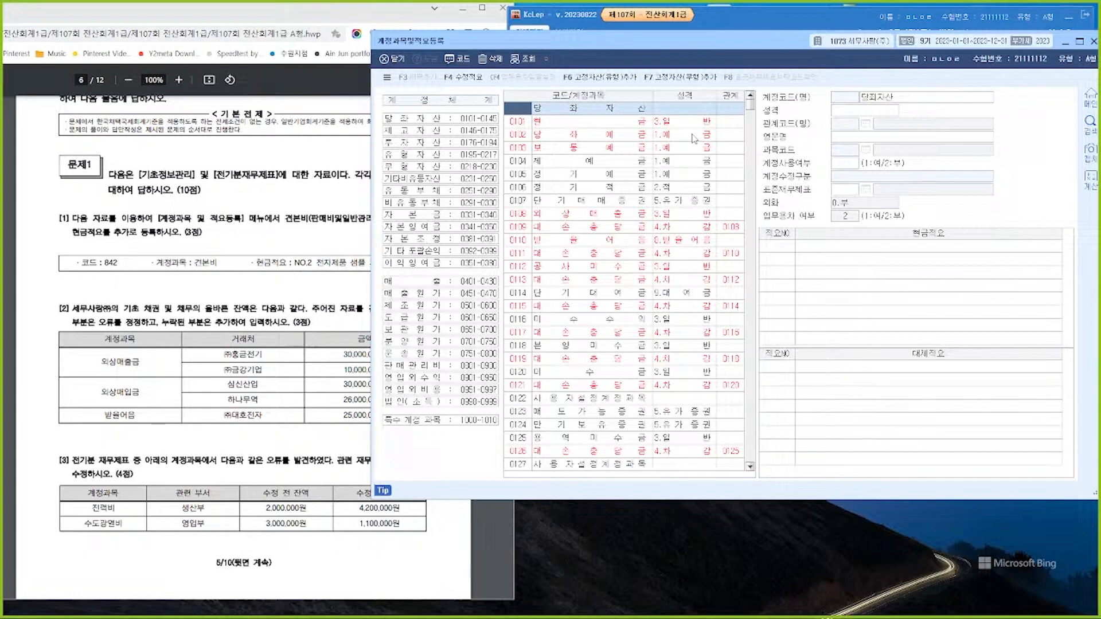
{"action": "type", "text": "842"}
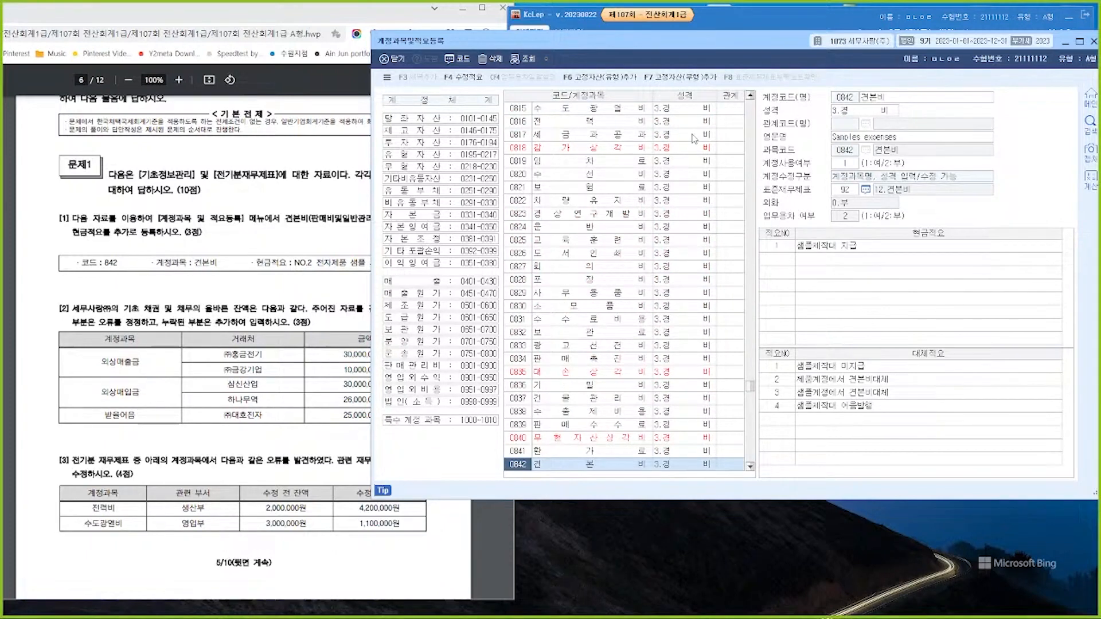
{"action": "left_click", "coordinate": [780, 259]}
{"action": "type", "text": "전지제품 샘플 제작비 지급"}
{"action": "key", "text": "Return"}
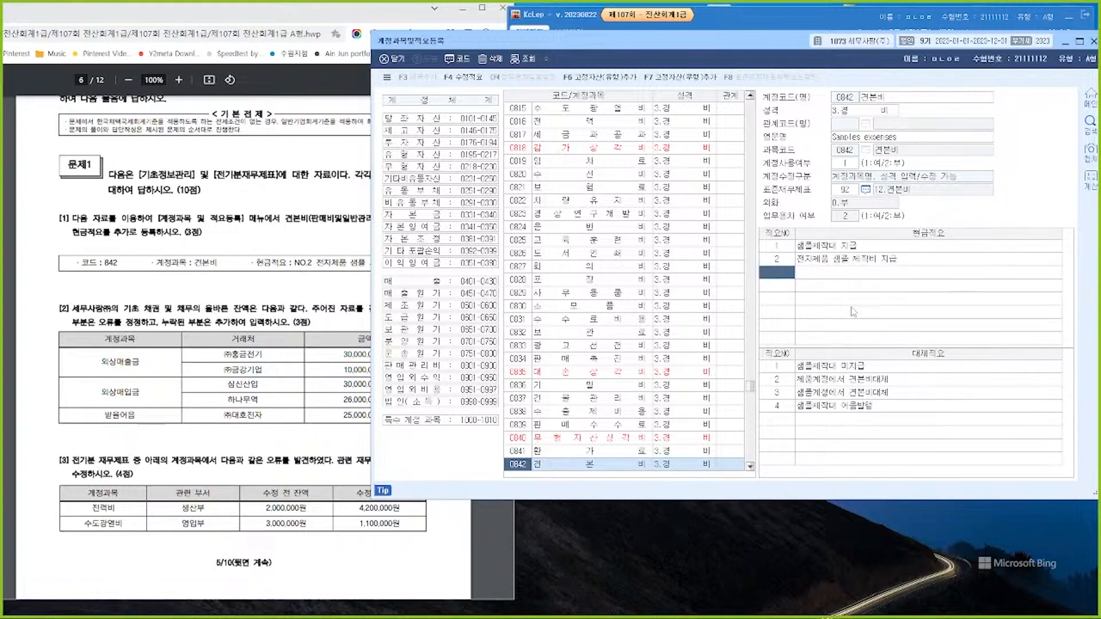
{"action": "left_click", "coordinate": [1092, 41]}
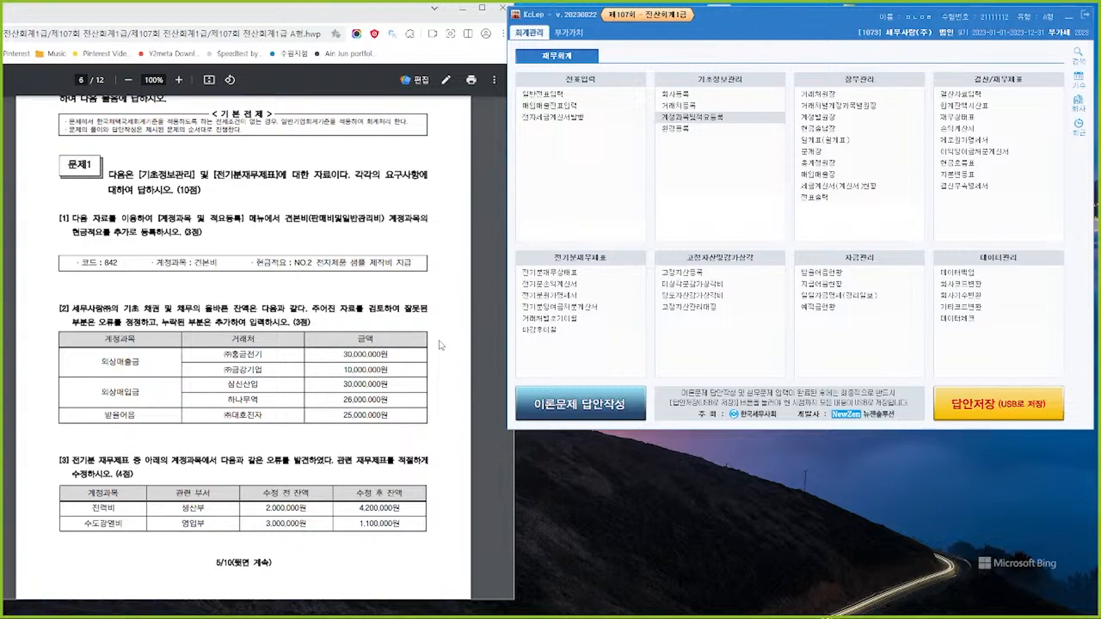
In 거래처별초기이월, set the 외상매출금 opening balance of ㈜홍금전기 to 30,000,000.
{"action": "left_click", "coordinate": [539, 318]}
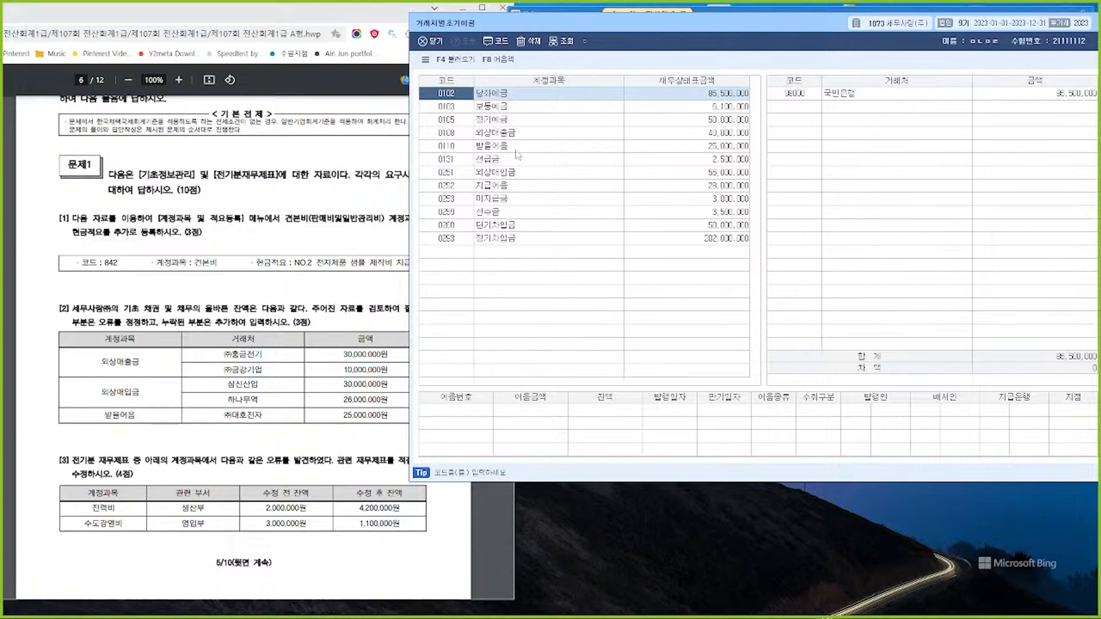
{"action": "left_click", "coordinate": [531, 134]}
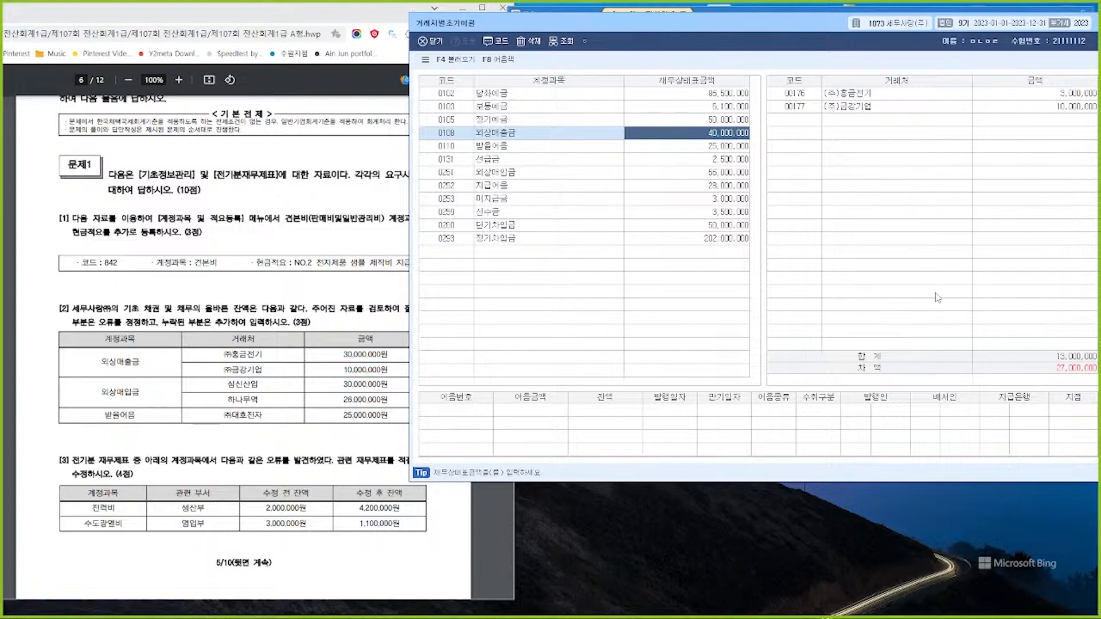
{"action": "left_click", "coordinate": [1010, 93]}
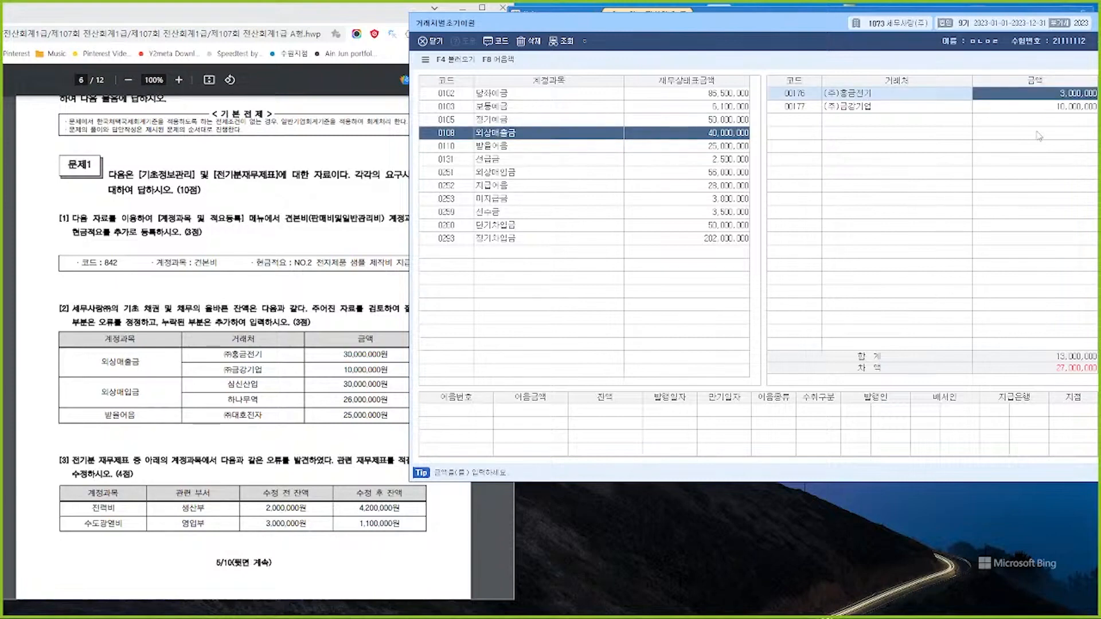
{"action": "type", "text": "30000000"}
{"action": "key", "text": "Return"}
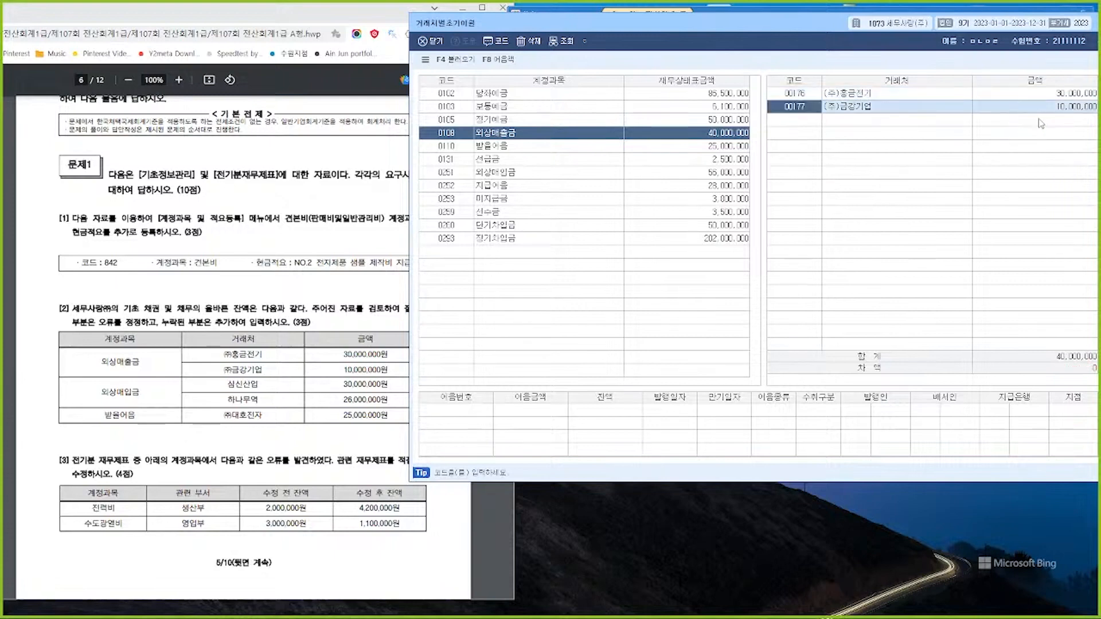
Set the 외상매입금 opening balance of 하나무역 to 26,000,000.
{"action": "left_click", "coordinate": [574, 175]}
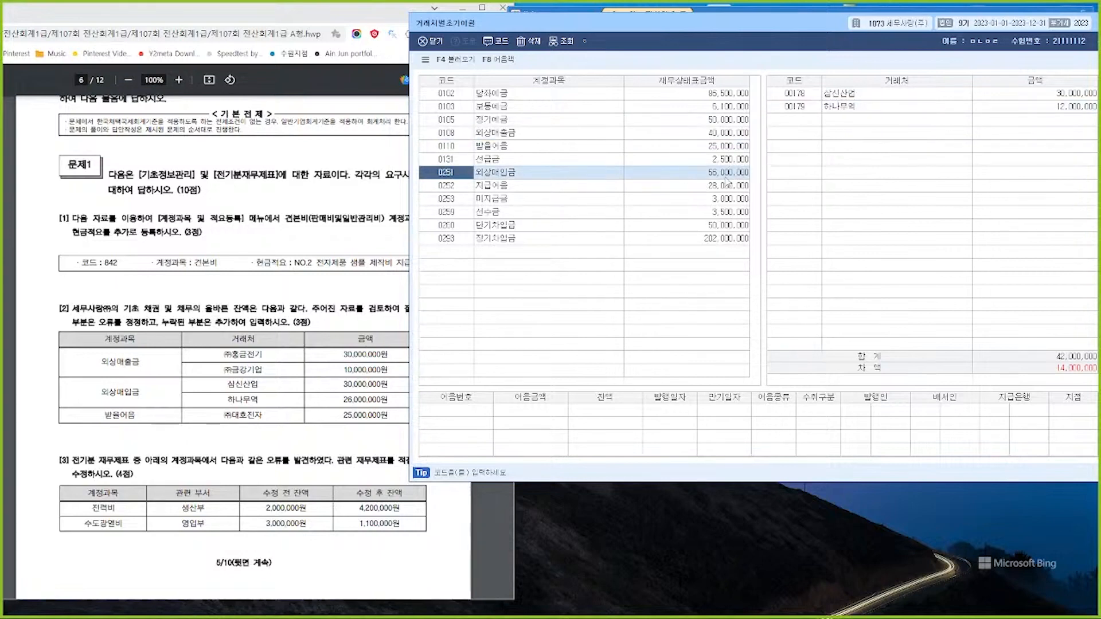
{"action": "left_click", "coordinate": [1013, 95]}
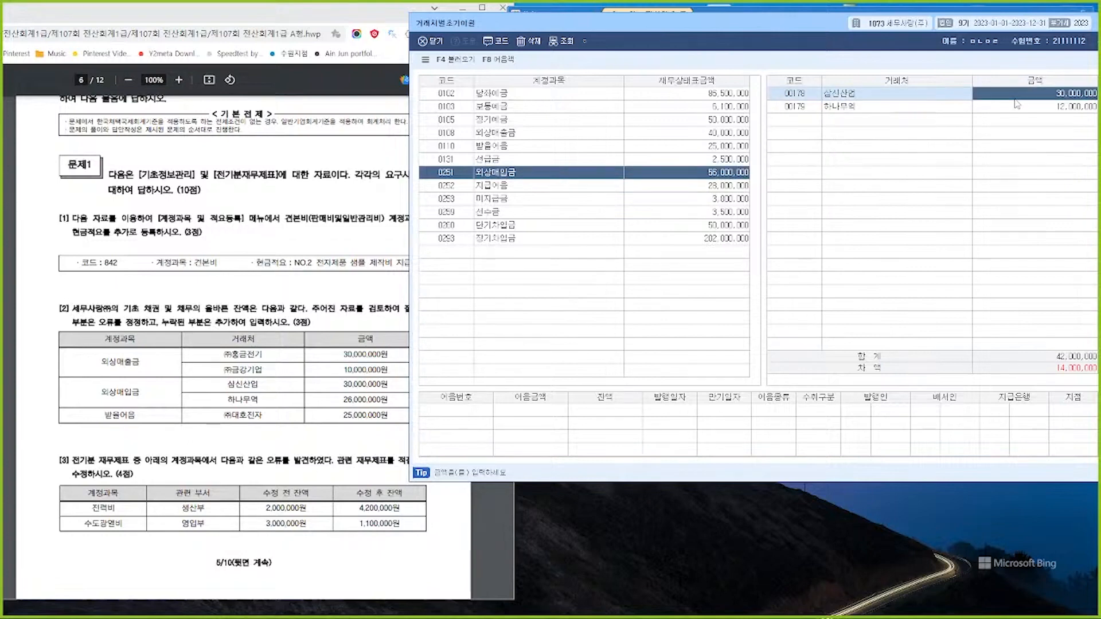
{"action": "key", "text": "Down"}
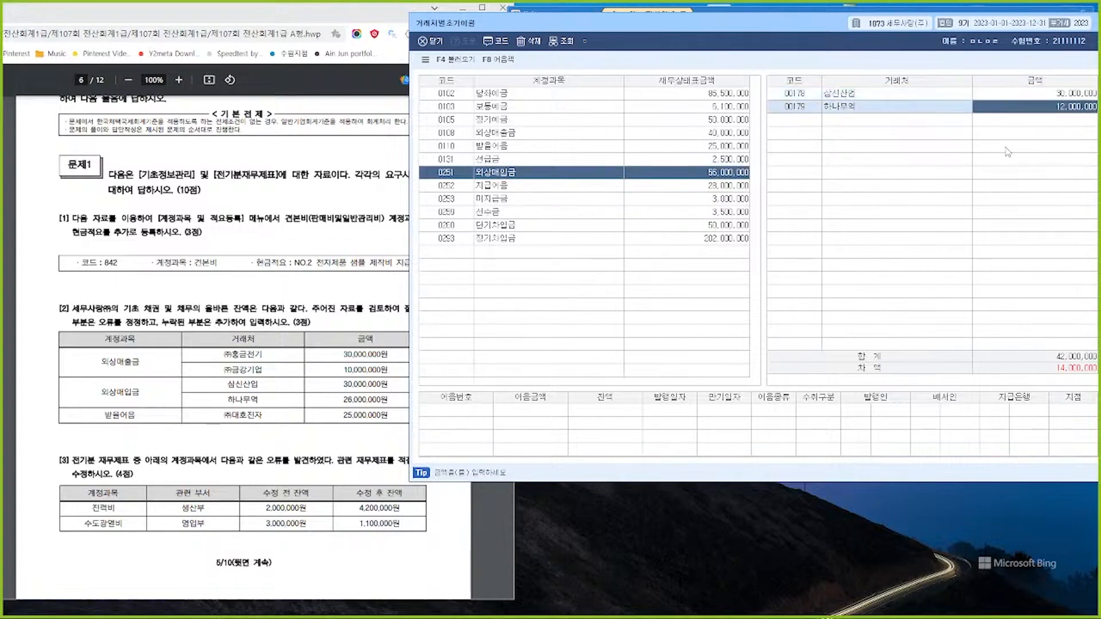
{"action": "type", "text": "26000000"}
{"action": "key", "text": "Return"}
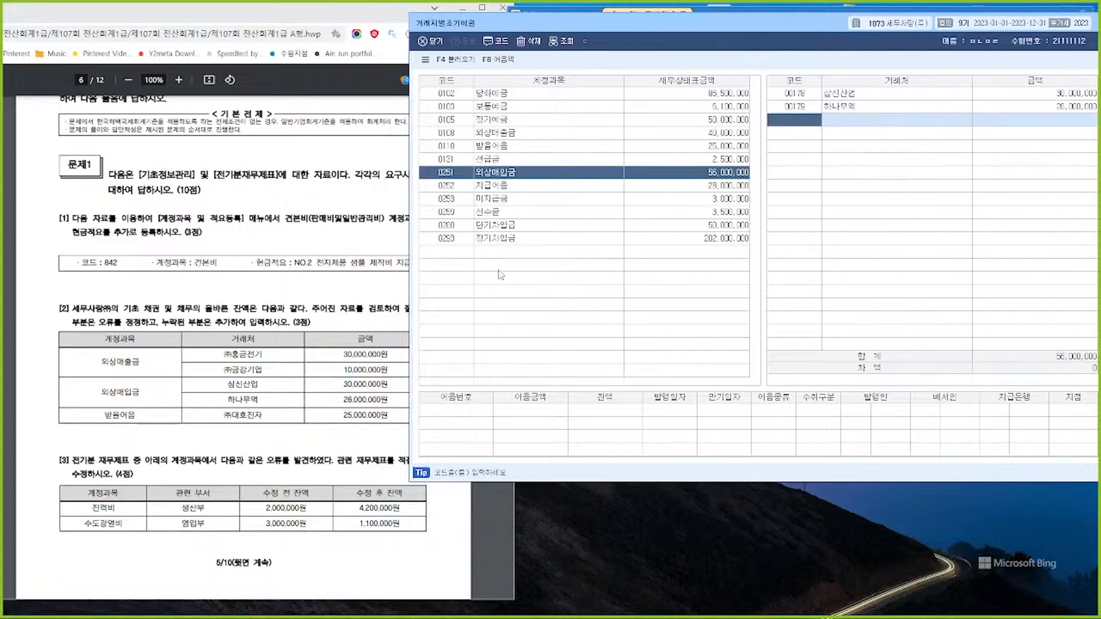
Add ㈜대호전자 with a balance of 25,000,000 under 받을어음 and close 거래처별초기이월.
{"action": "left_click", "coordinate": [525, 147]}
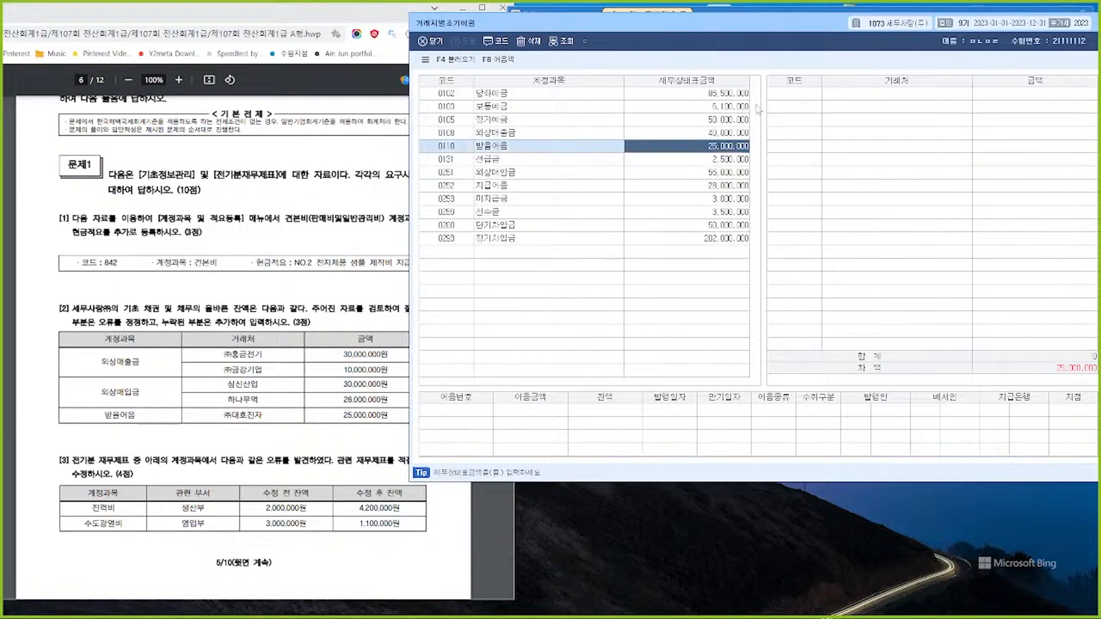
{"action": "left_click", "coordinate": [785, 98]}
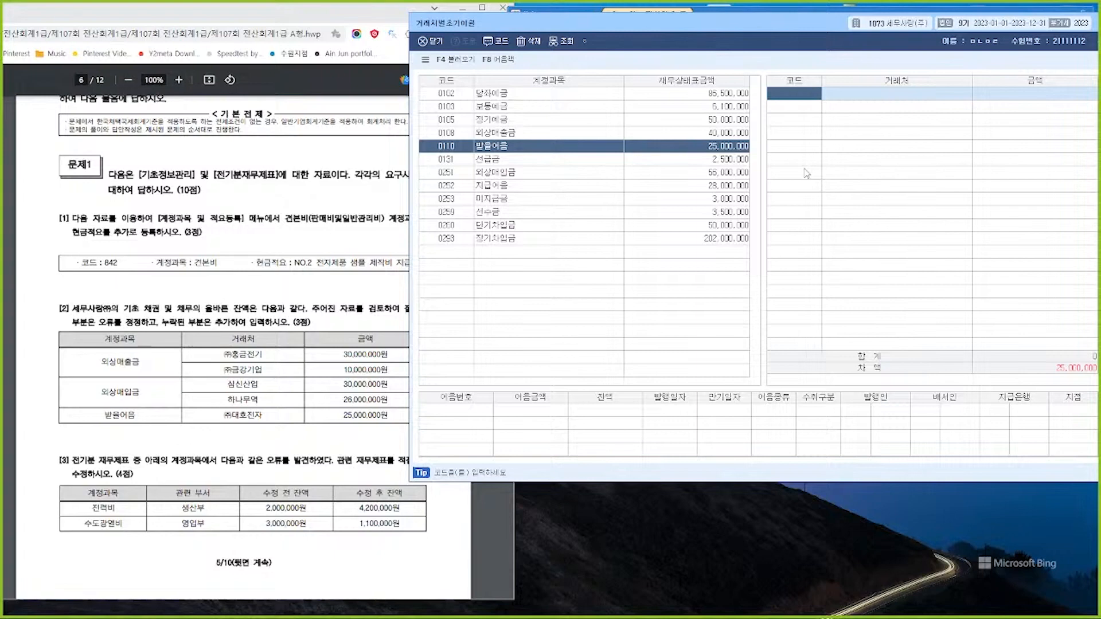
{"action": "key", "text": "F2"}
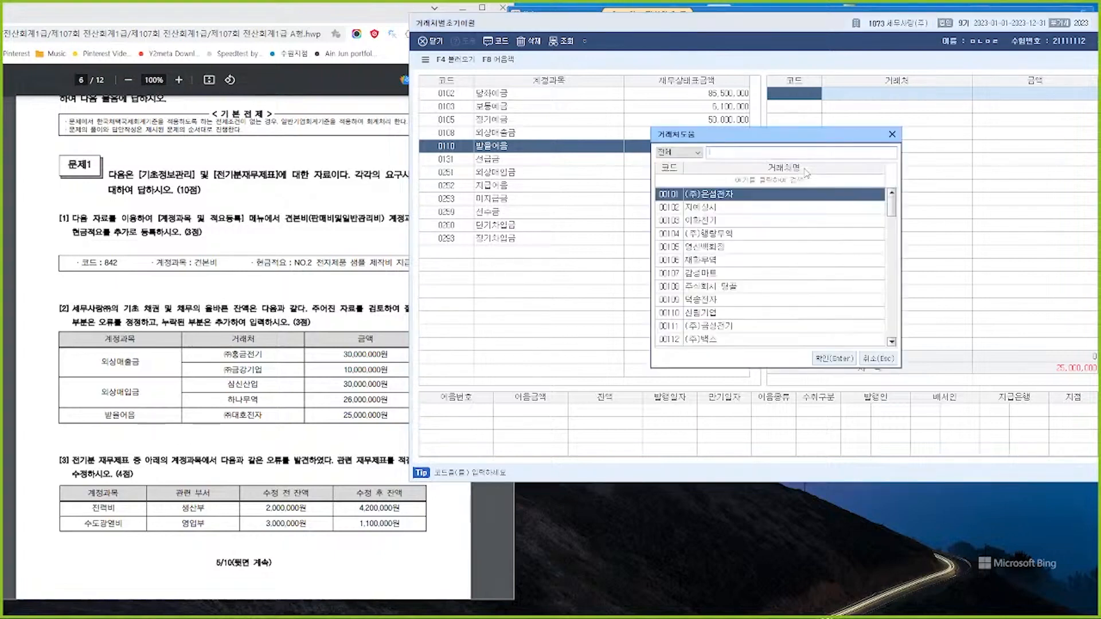
{"action": "key", "text": "BackSpace"}
{"action": "type", "text": "대호"}
{"action": "key", "text": "Return"}
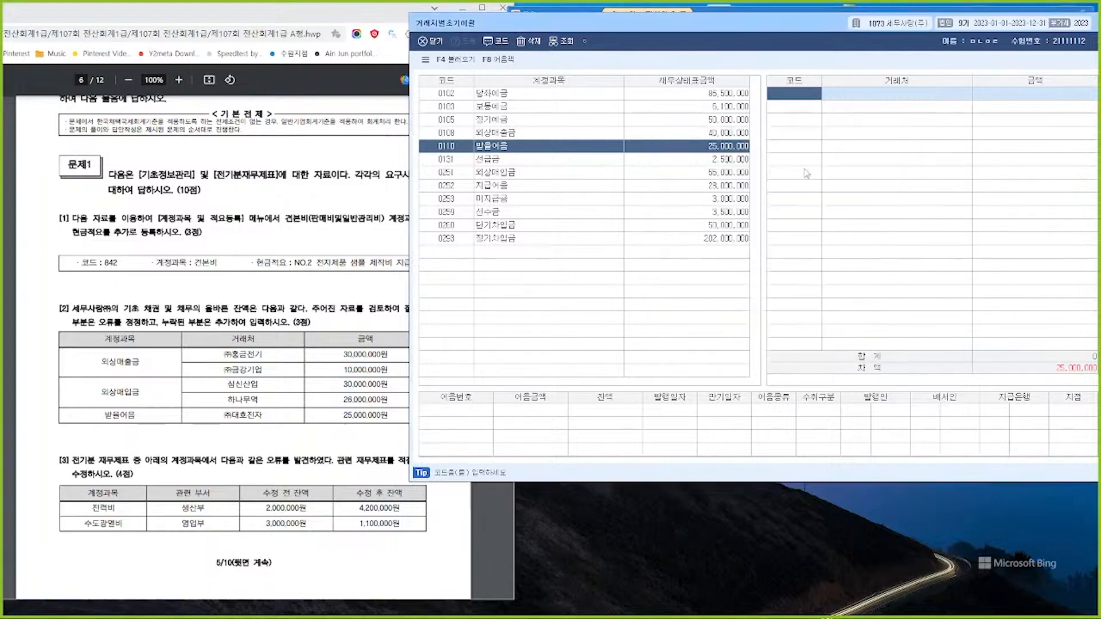
{"action": "type", "text": "25000000"}
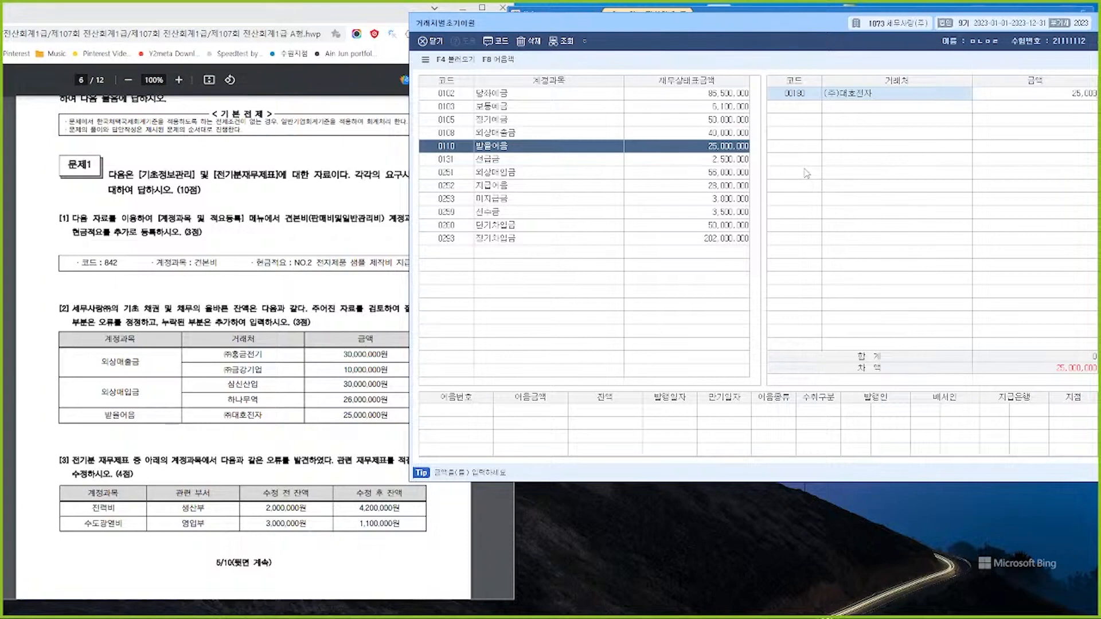
{"action": "key", "text": "Return"}
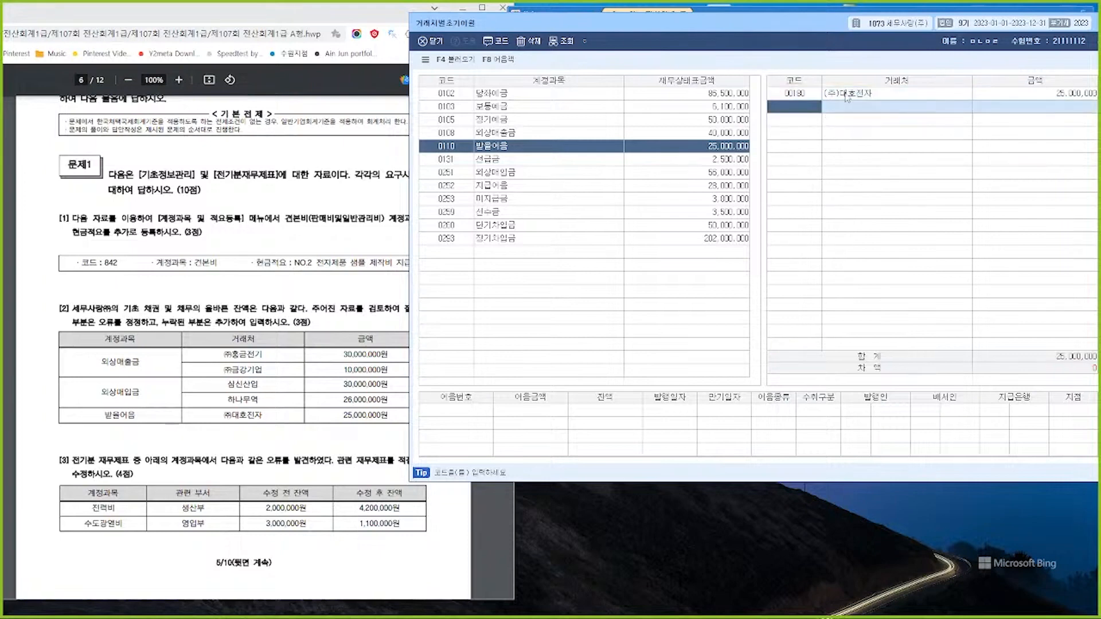
{"action": "left_click_drag", "start_coordinate": [841, 32], "coordinate": [836, 35]}
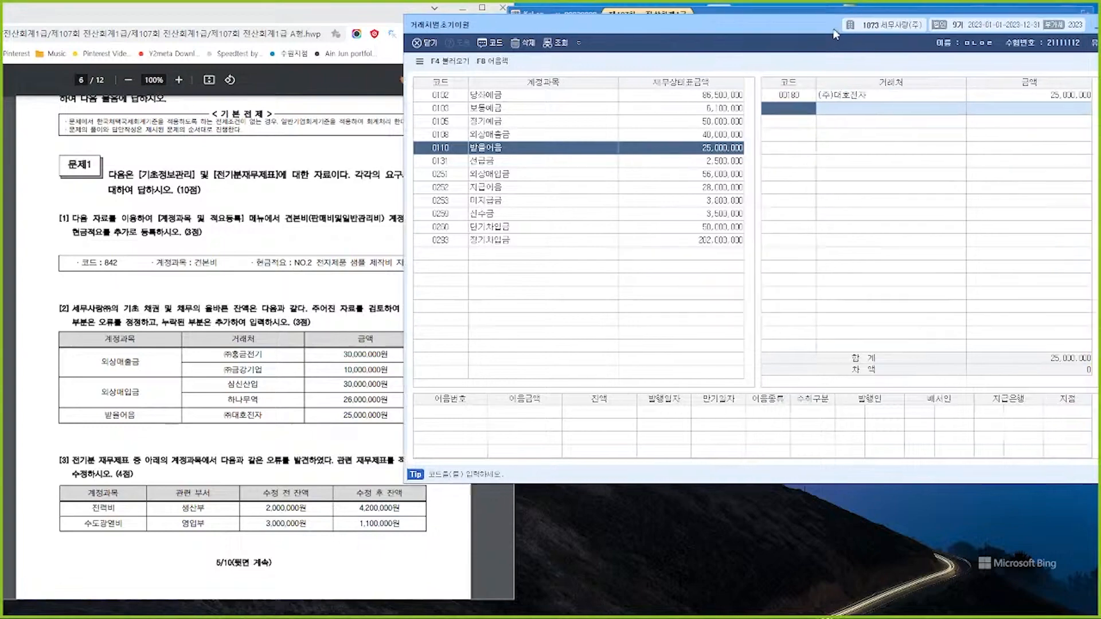
{"action": "key", "text": "Escape"}
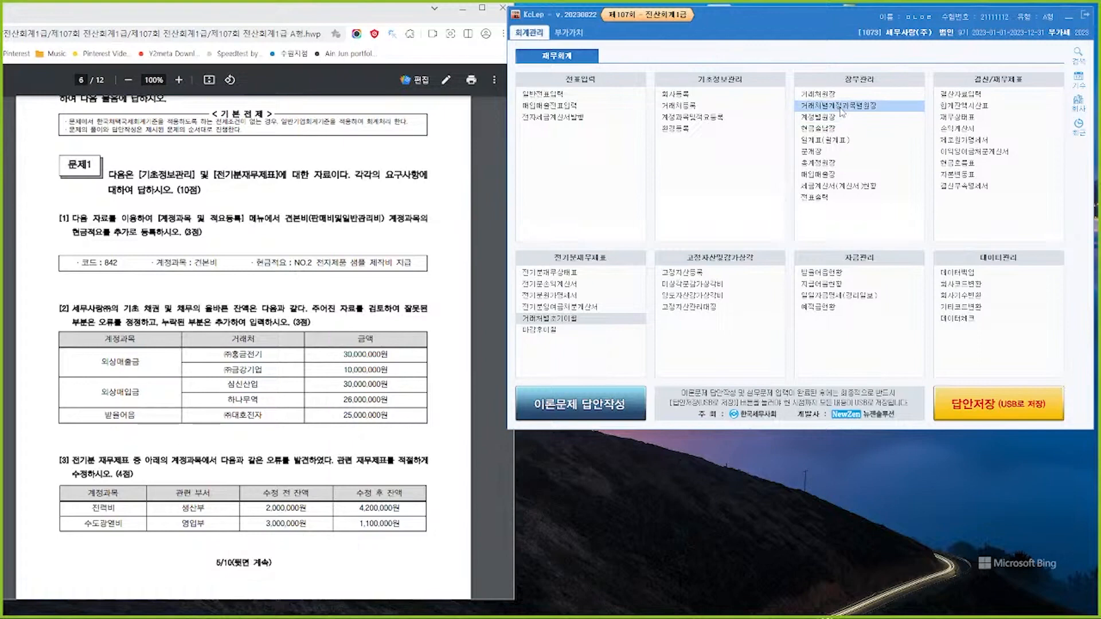
Set 전력비 to 4,200,000 in the prior-period cost statement 전기분원가명세서 and close it.
{"action": "left_click", "coordinate": [568, 296]}
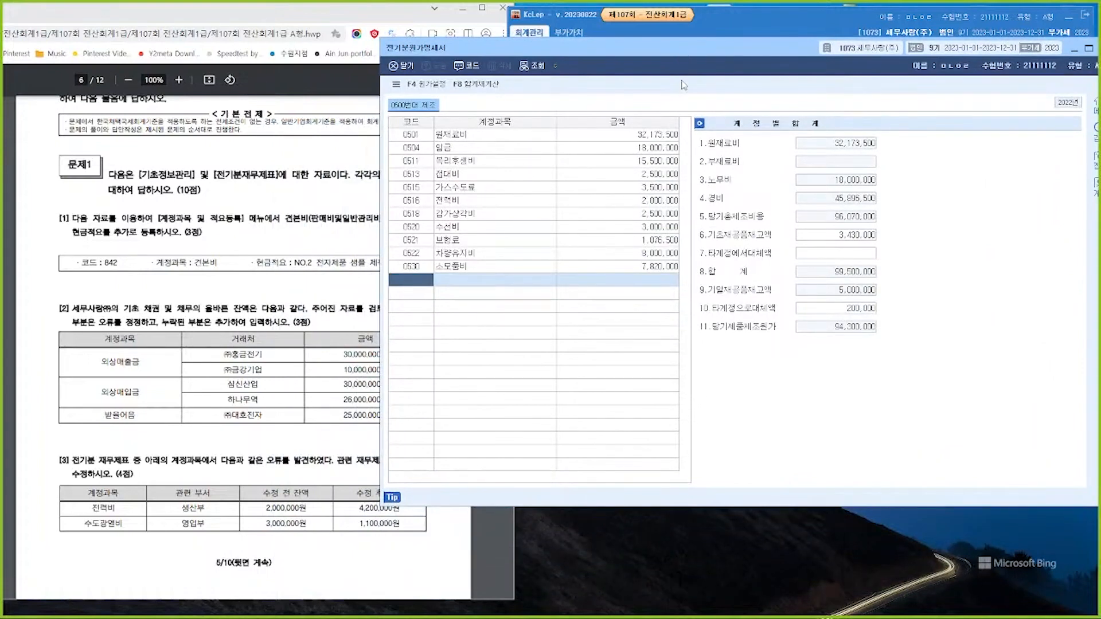
{"action": "left_click", "coordinate": [624, 201]}
{"action": "type", "text": "4200000"}
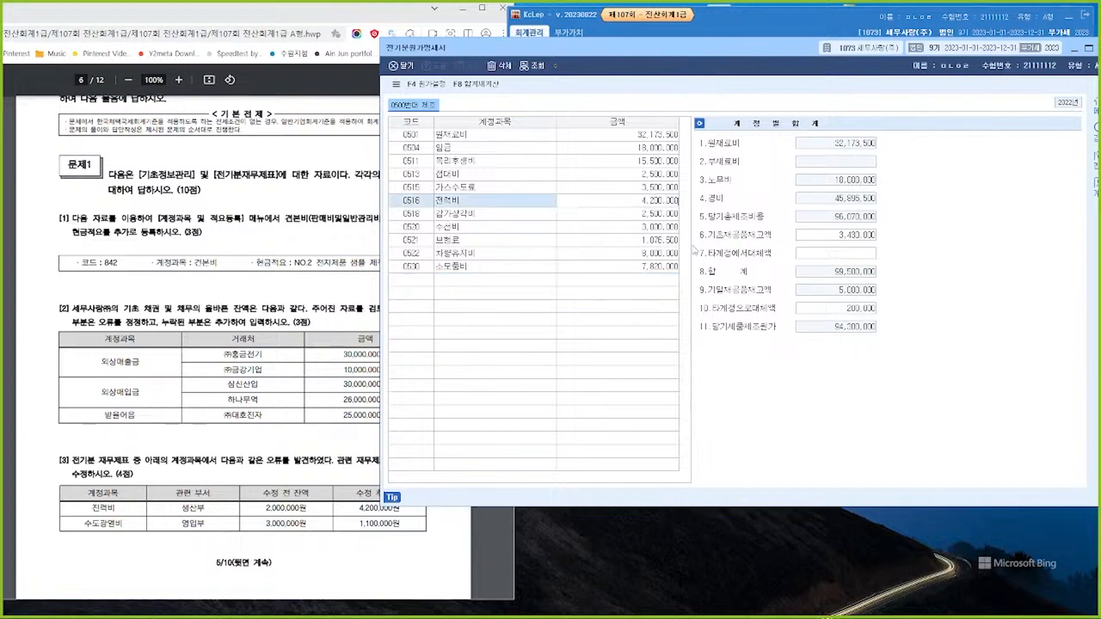
{"action": "key", "text": "Return"}
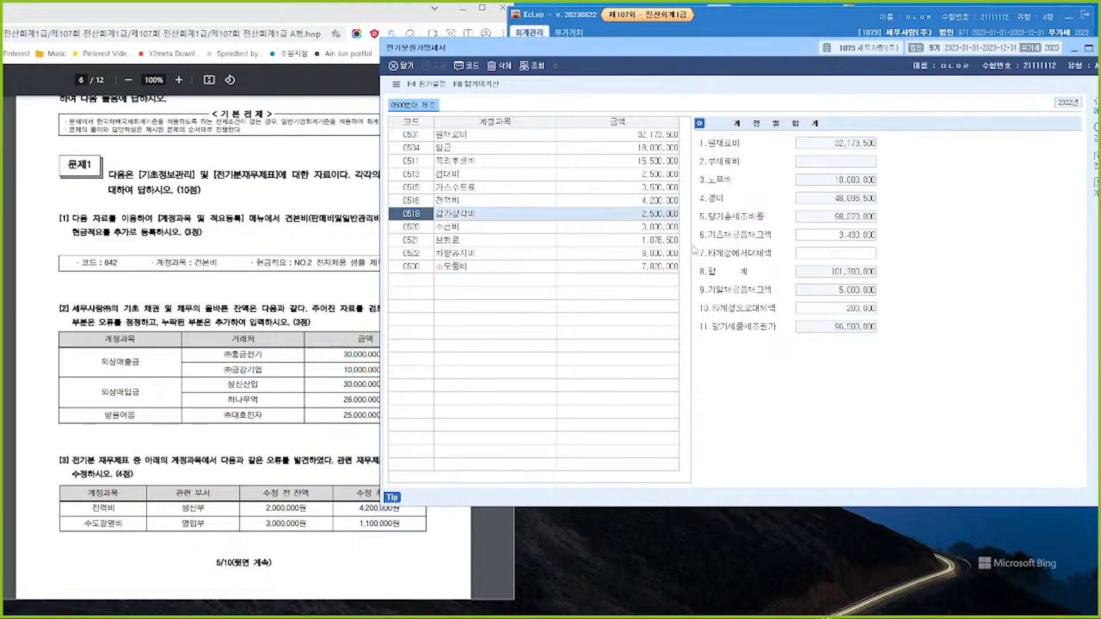
{"action": "left_click", "coordinate": [662, 204]}
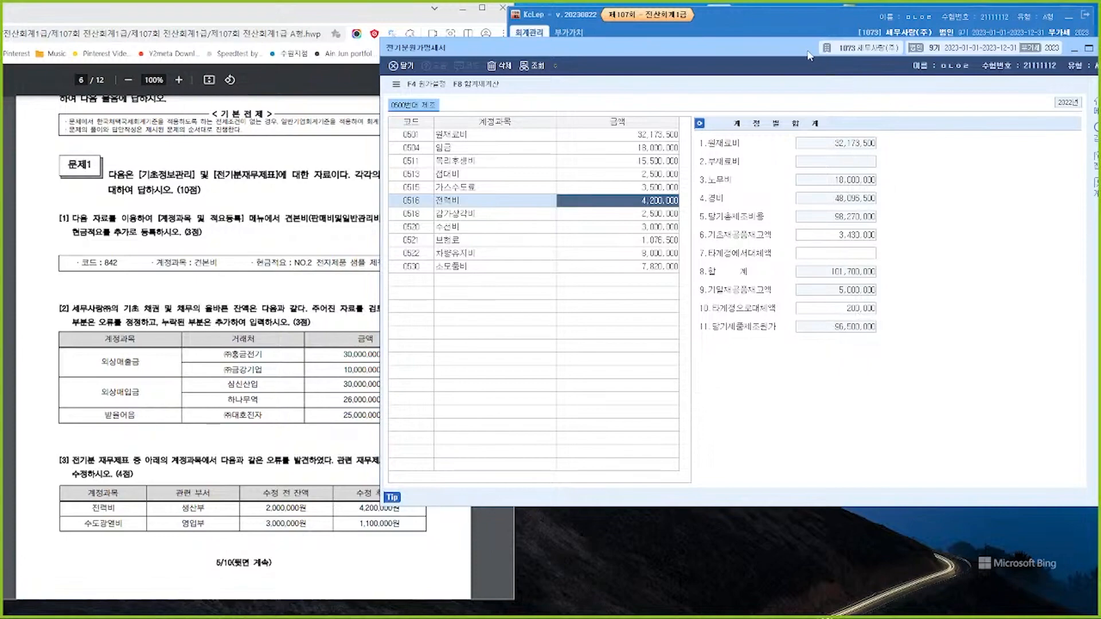
{"action": "left_click_drag", "start_coordinate": [808, 50], "coordinate": [710, 56]}
{"action": "left_click", "coordinate": [1007, 51]}
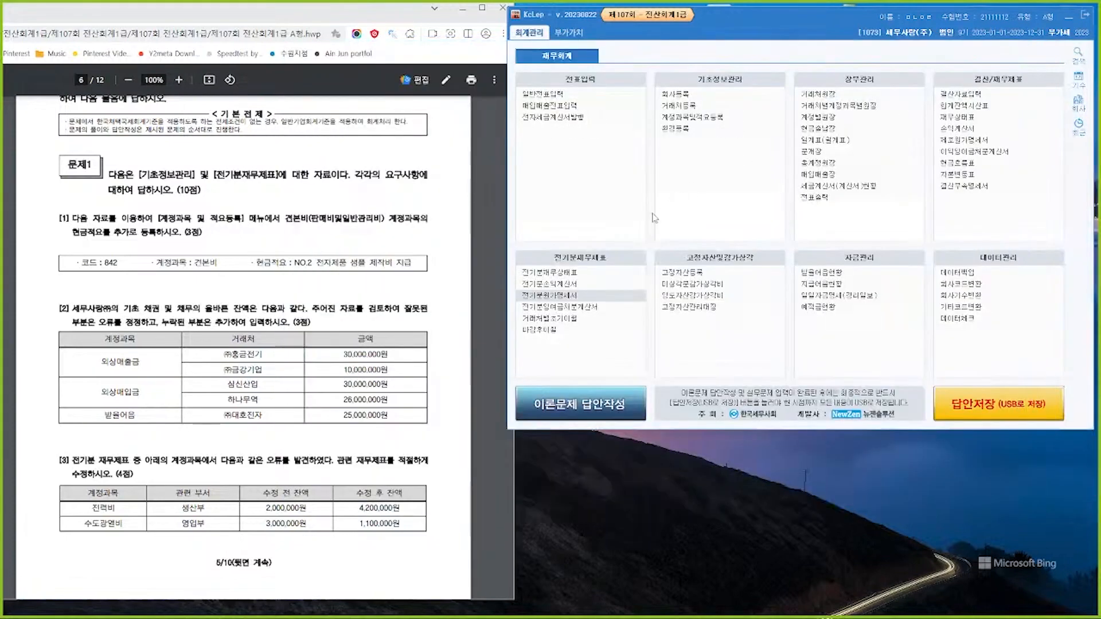
In 전기분손익계산서, set 당기제품제조원가 within the 제품매출원가 breakdown to 96,500,000 and confirm it.
{"action": "left_click", "coordinate": [551, 284]}
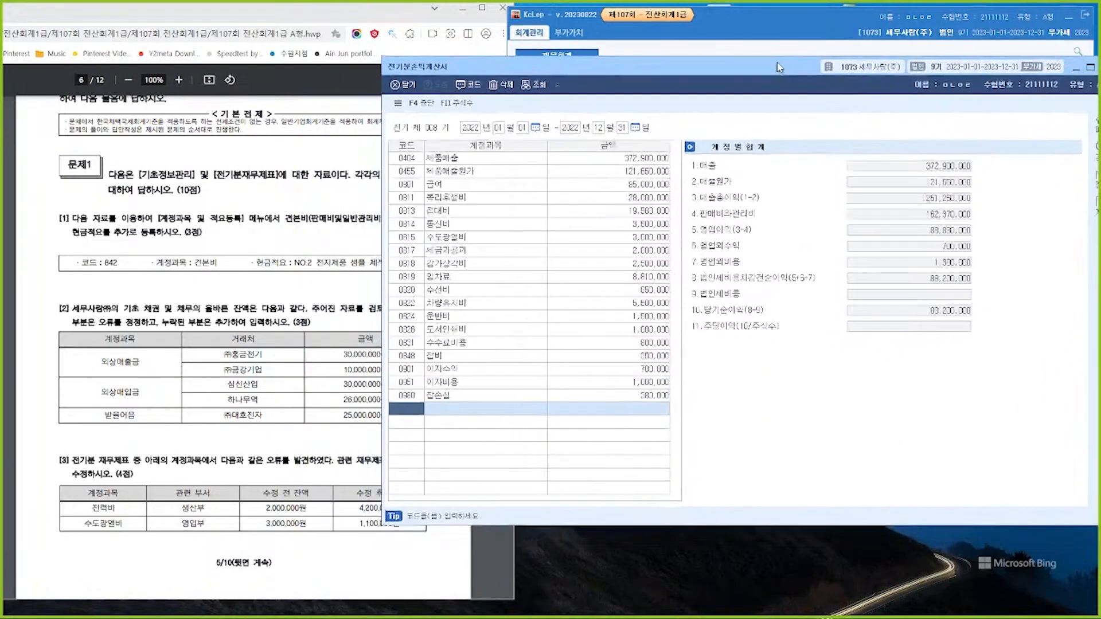
{"action": "left_click", "coordinate": [491, 160]}
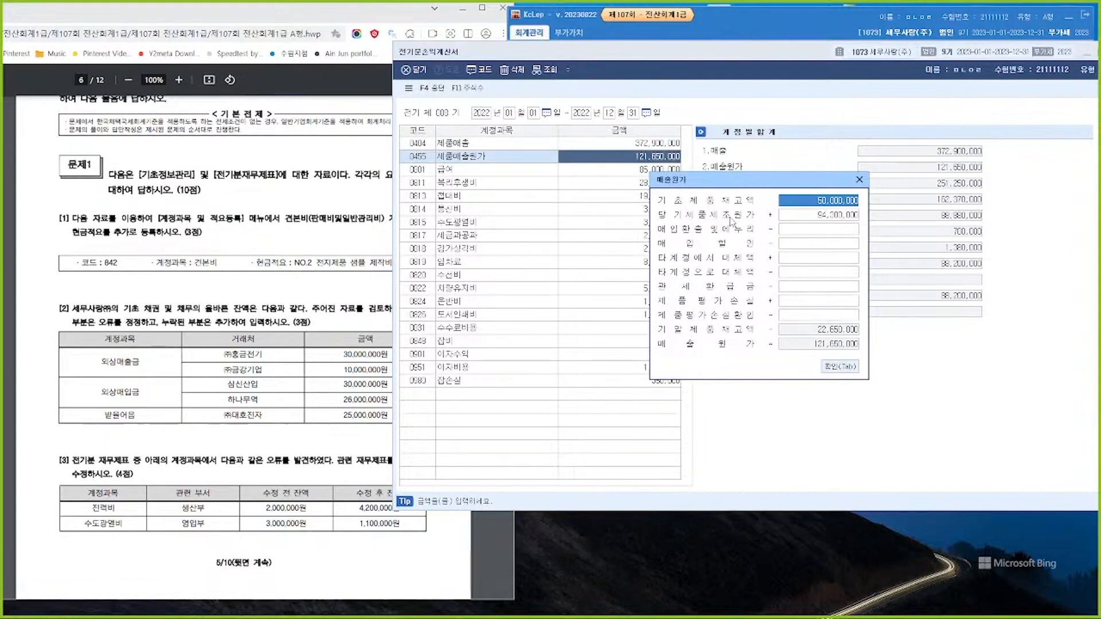
{"action": "left_click", "coordinate": [799, 218]}
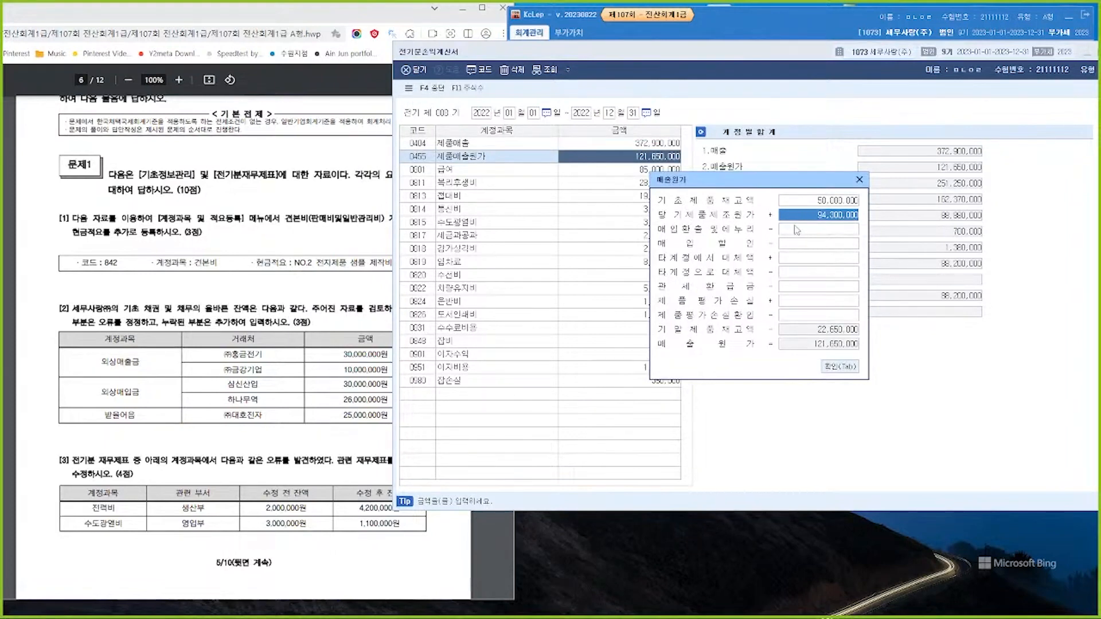
{"action": "type", "text": "95500000"}
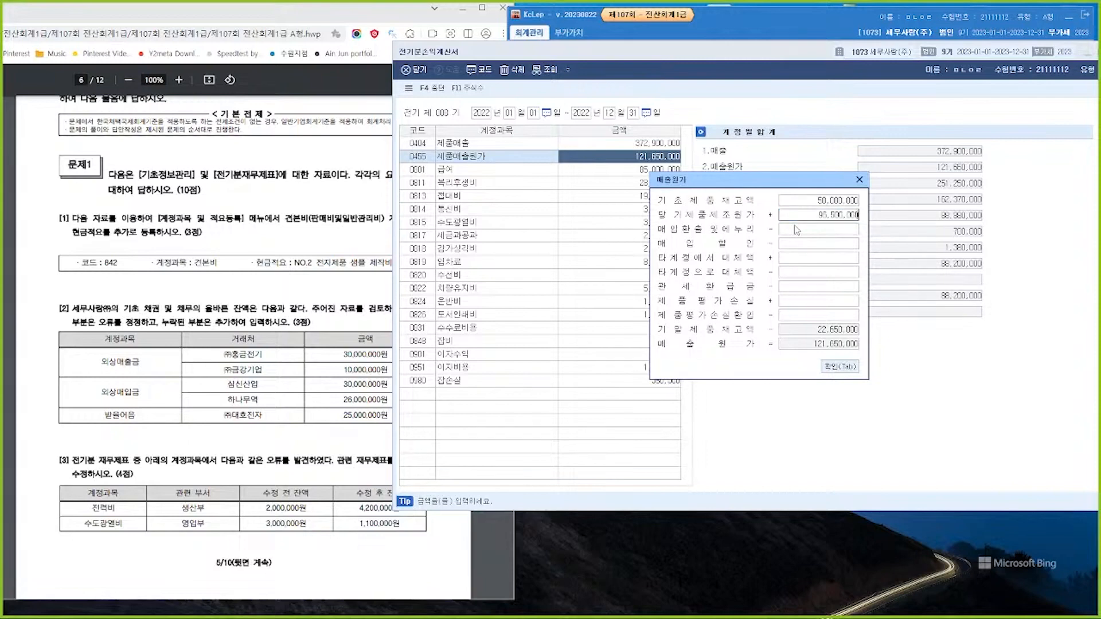
{"action": "key", "text": "Return"}
{"action": "left_click", "coordinate": [840, 366]}
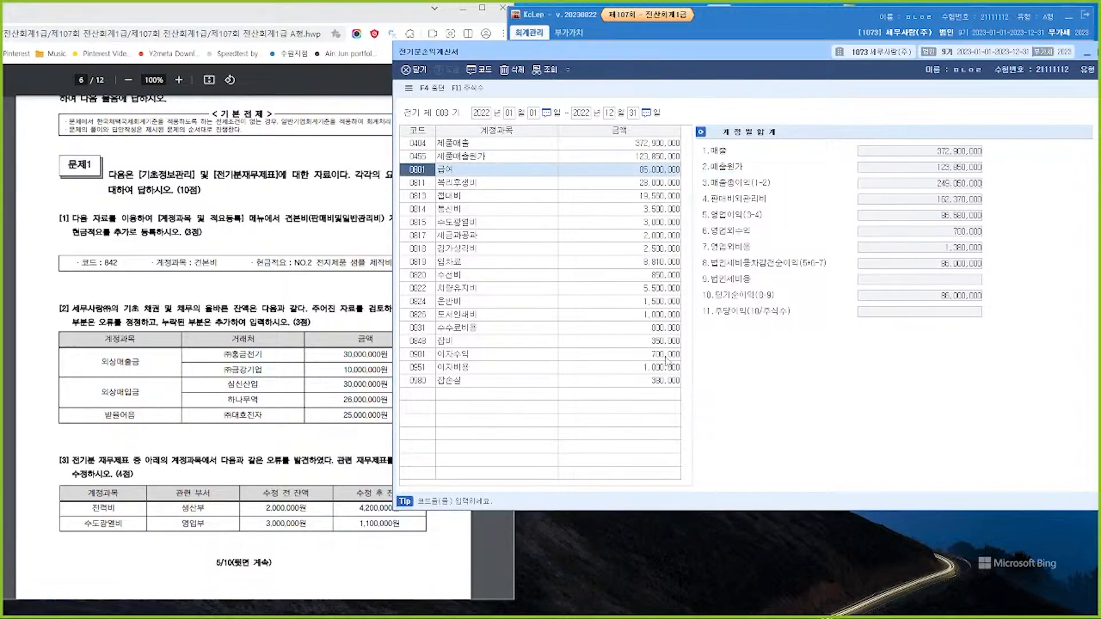
Set 수도광열비 to 1,100,000 in the prior-period income statement and close it.
{"action": "left_click", "coordinate": [573, 226]}
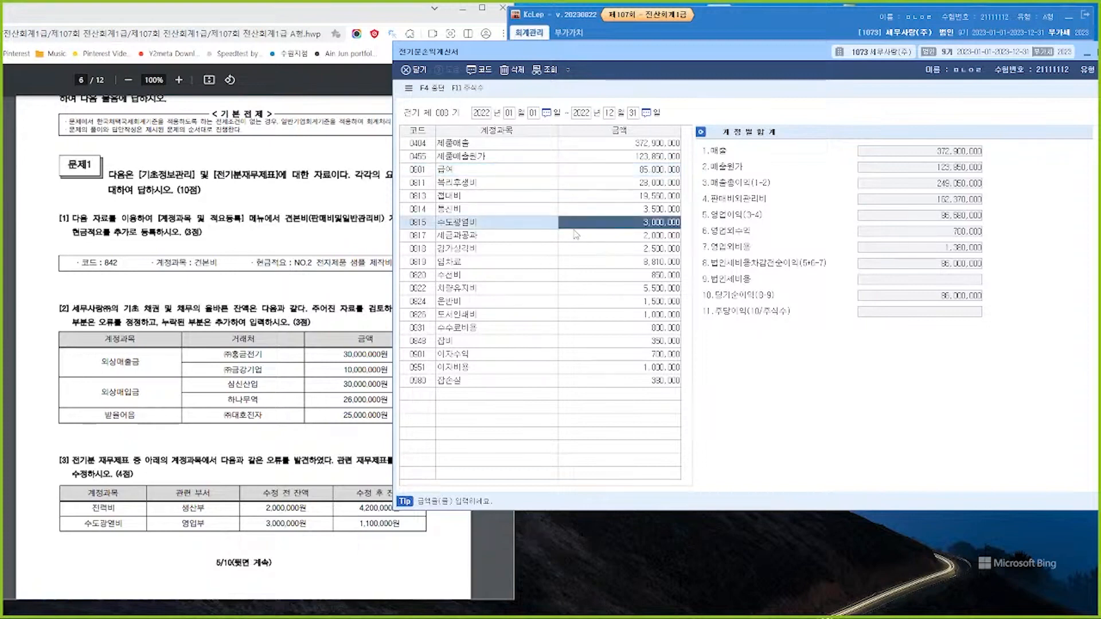
{"action": "type", "text": "1100000"}
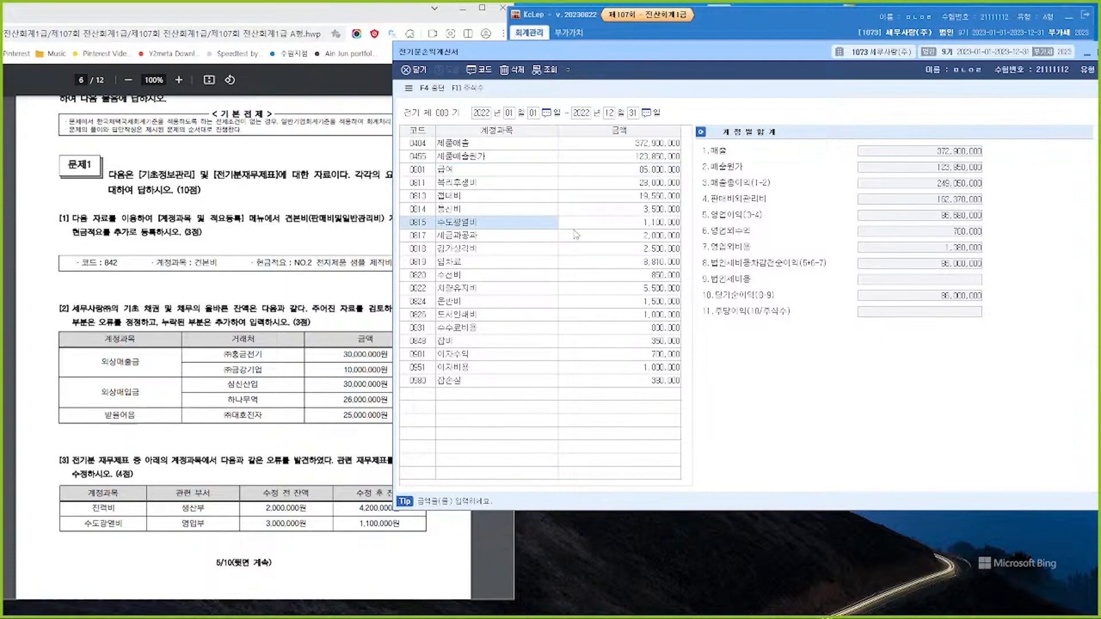
{"action": "key", "text": "Return"}
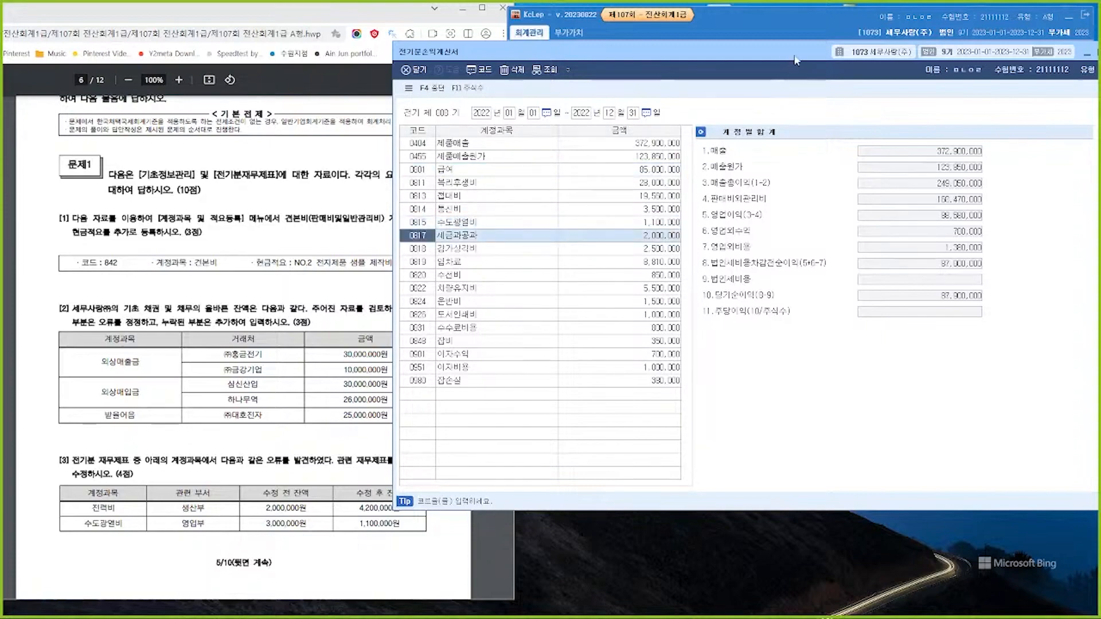
{"action": "left_click_drag", "start_coordinate": [795, 59], "coordinate": [757, 66]}
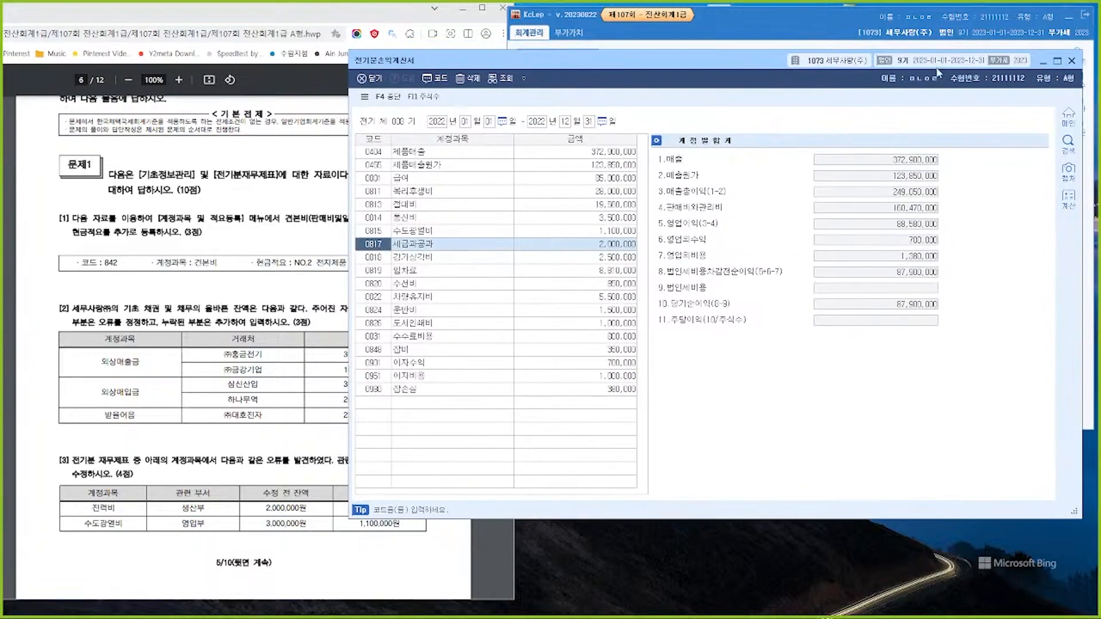
{"action": "left_click", "coordinate": [1068, 64]}
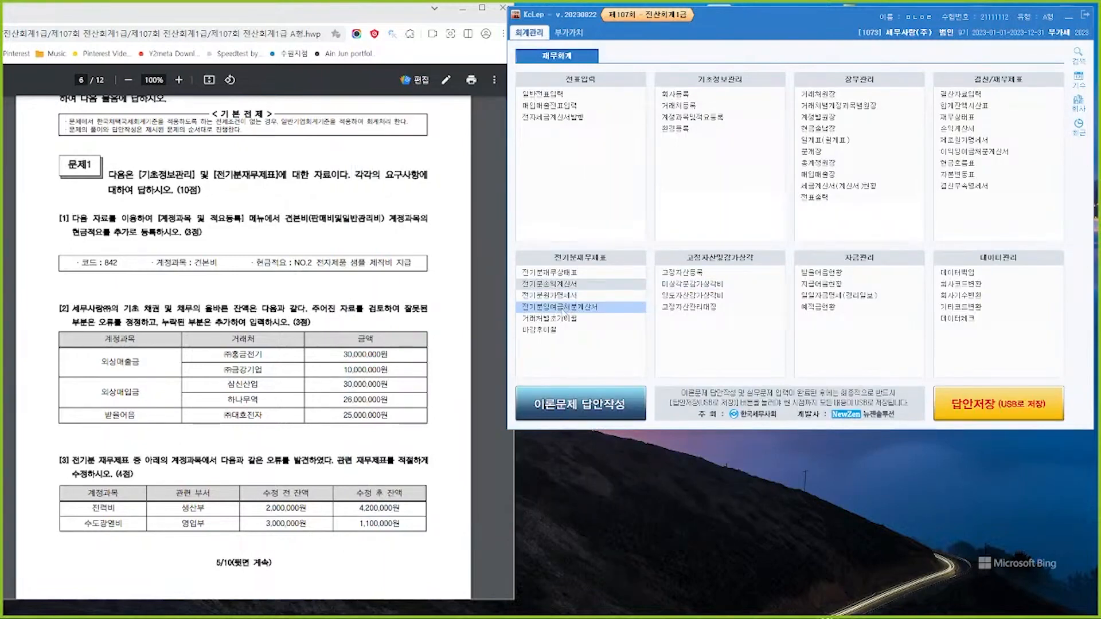
Reload 당기순이익 from the prior-period income statement into 전기분잉여금처분계산서 and close the statement.
{"action": "left_click", "coordinate": [564, 308]}
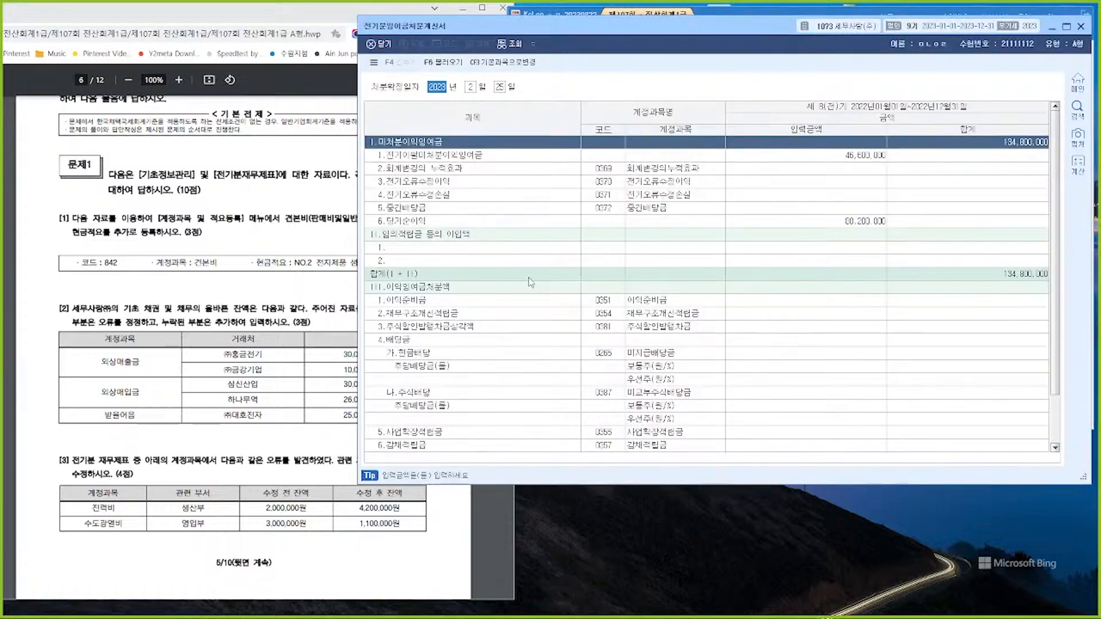
{"action": "left_click", "coordinate": [457, 69]}
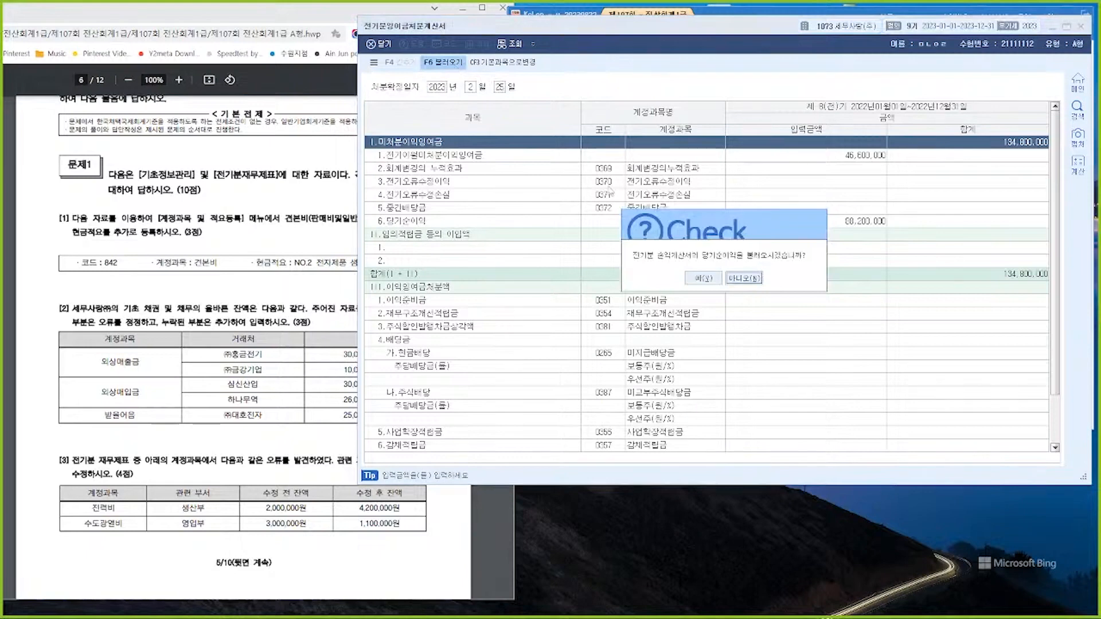
{"action": "left_click", "coordinate": [705, 285]}
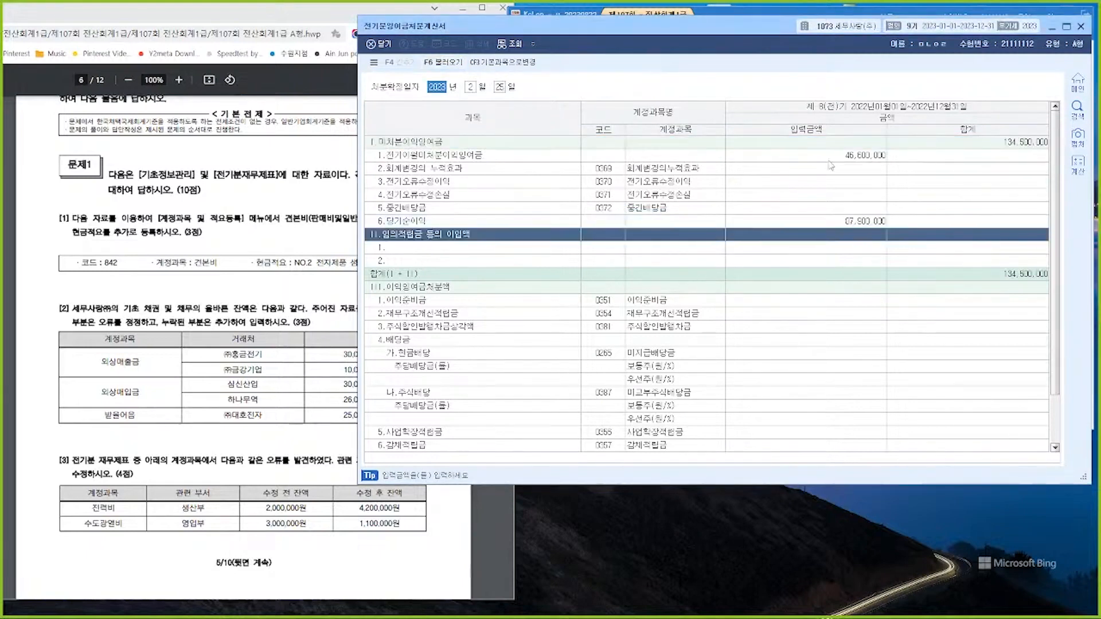
{"action": "left_click", "coordinate": [995, 144]}
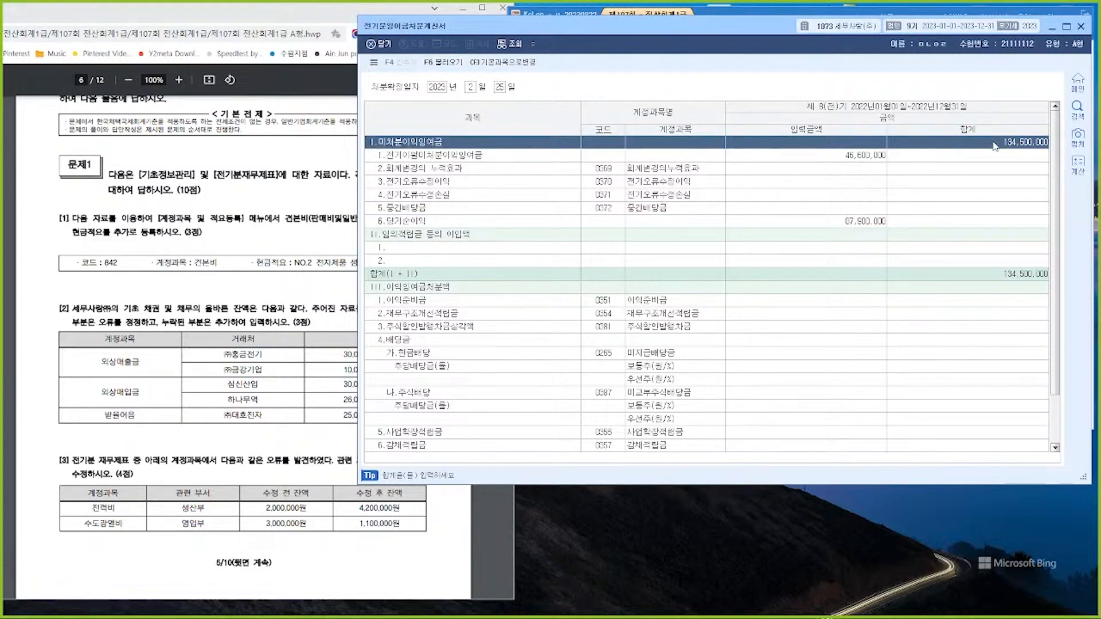
{"action": "key", "text": "Escape"}
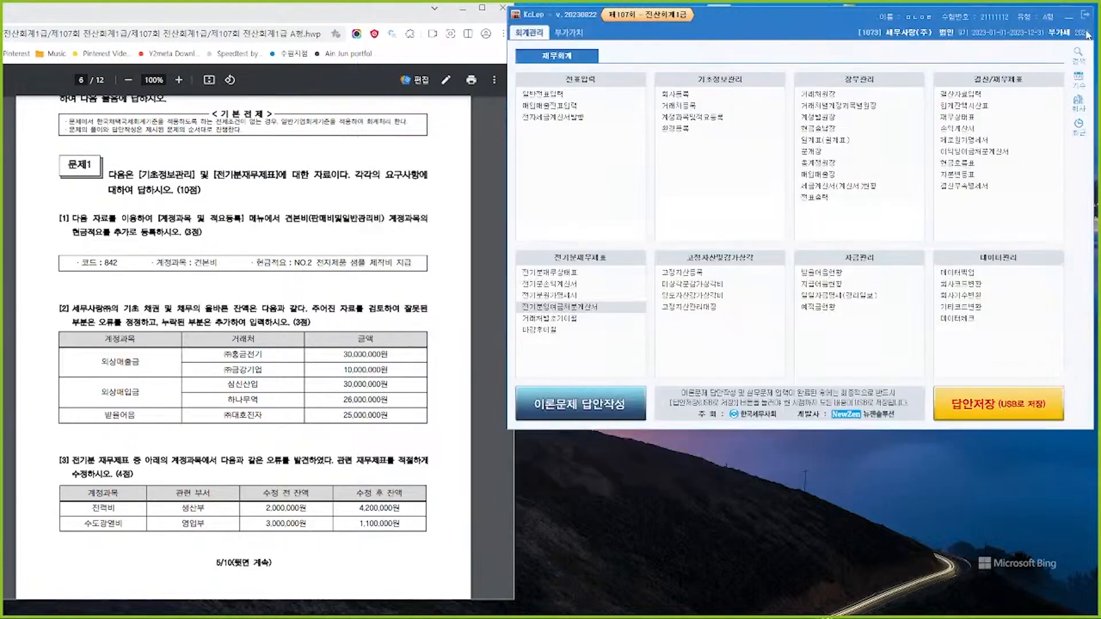
Set 이월이익잉여금 to 134,500,000 in the prior-period balance sheet 전기분재무상태표 and close it.
{"action": "left_click", "coordinate": [561, 273]}
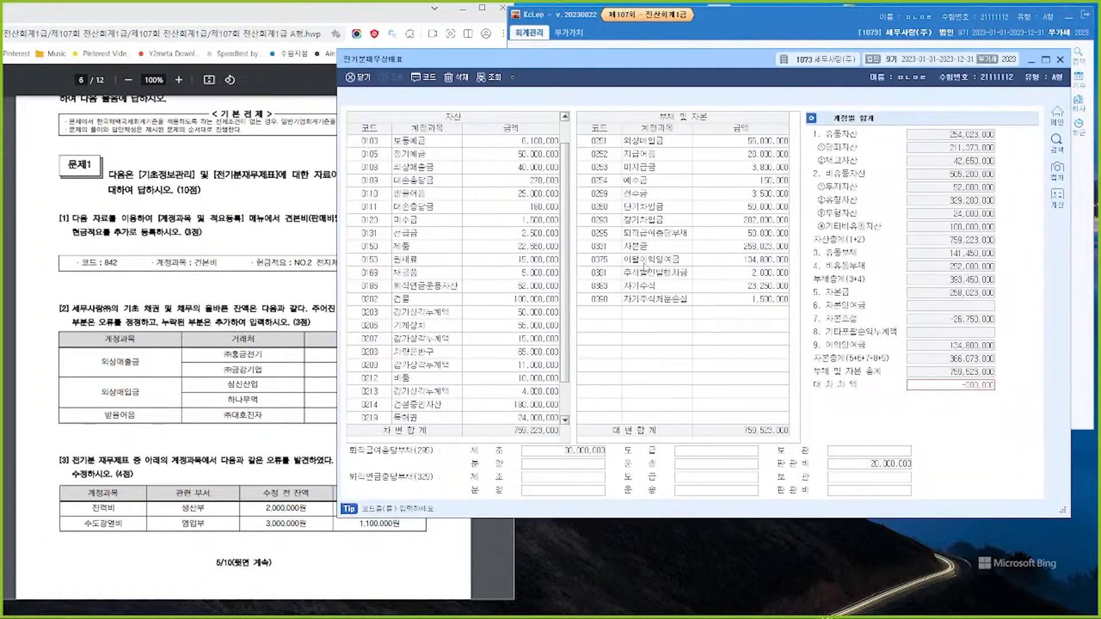
{"action": "left_click", "coordinate": [724, 265]}
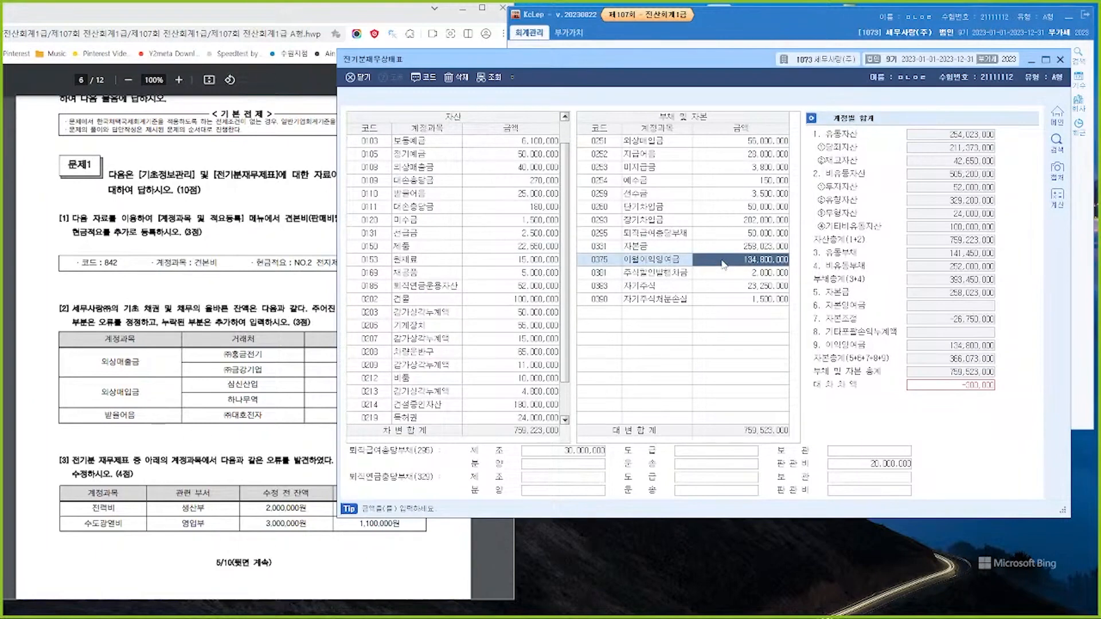
{"action": "type", "text": "134500000"}
{"action": "key", "text": "Return"}
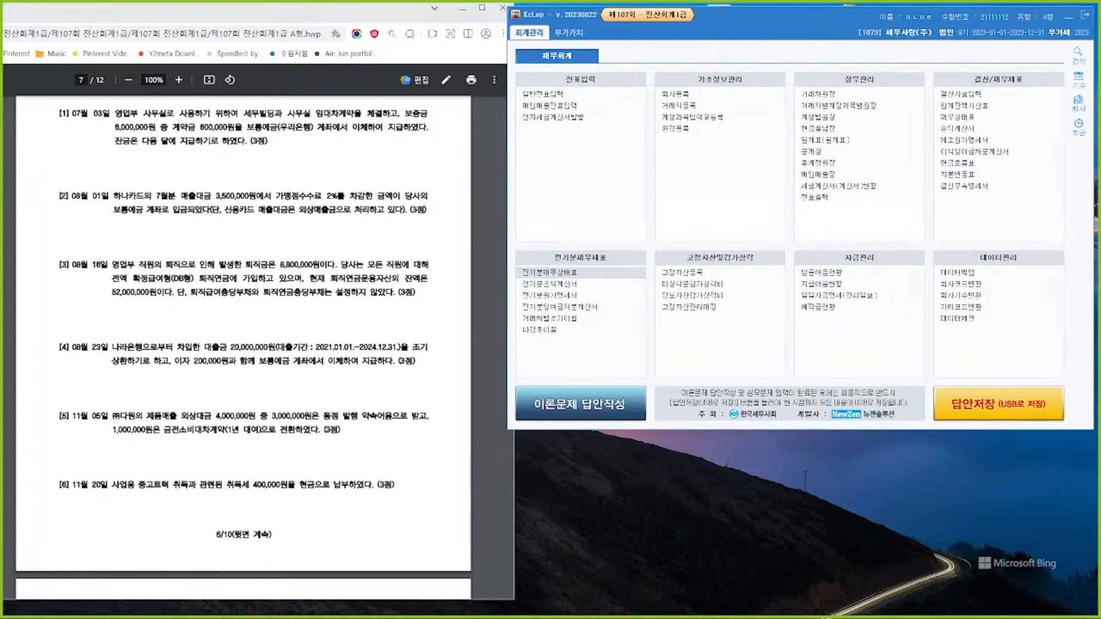
Switch to a blank Notepad document and write the July 3 journal entry "1. 선급금(세무빌딩) 600,000 / 보통예금 600,000".
{"action": "left_click_drag", "start_coordinate": [639, 243], "coordinate": [514, 243]}
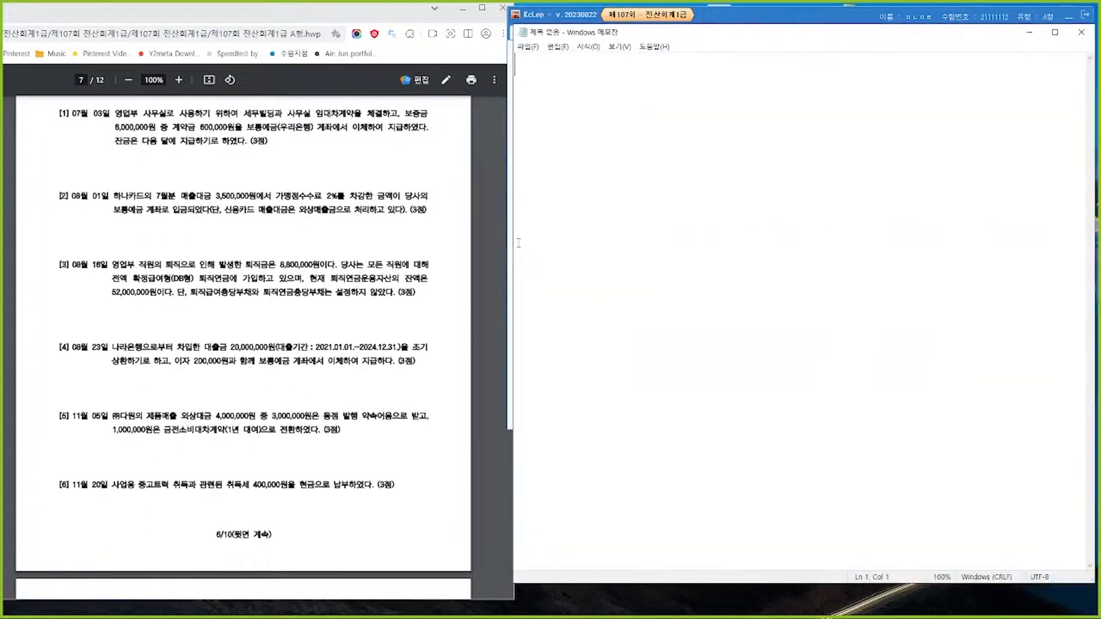
{"action": "type", "text": "1."}
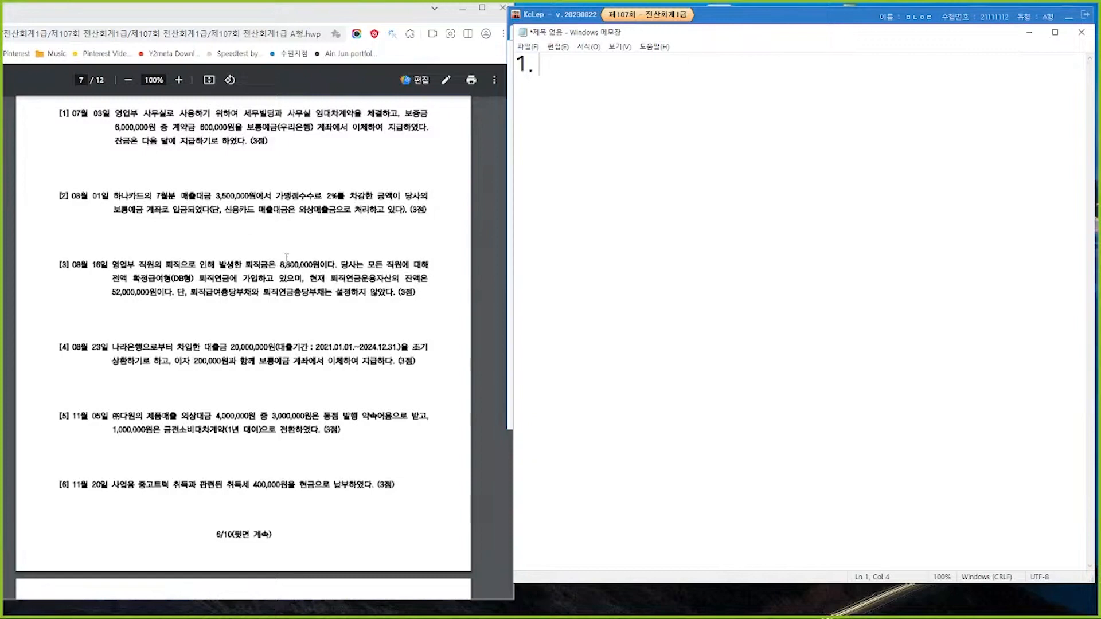
{"action": "type", "text": "tjs"}
{"action": "key", "text": "BackSpace"}
{"action": "key", "text": "BackSpace"}
{"action": "key", "text": "BackSpace"}
{"action": "key", "text": "Hangul"}
{"action": "type", "text": "선ㄱ"}
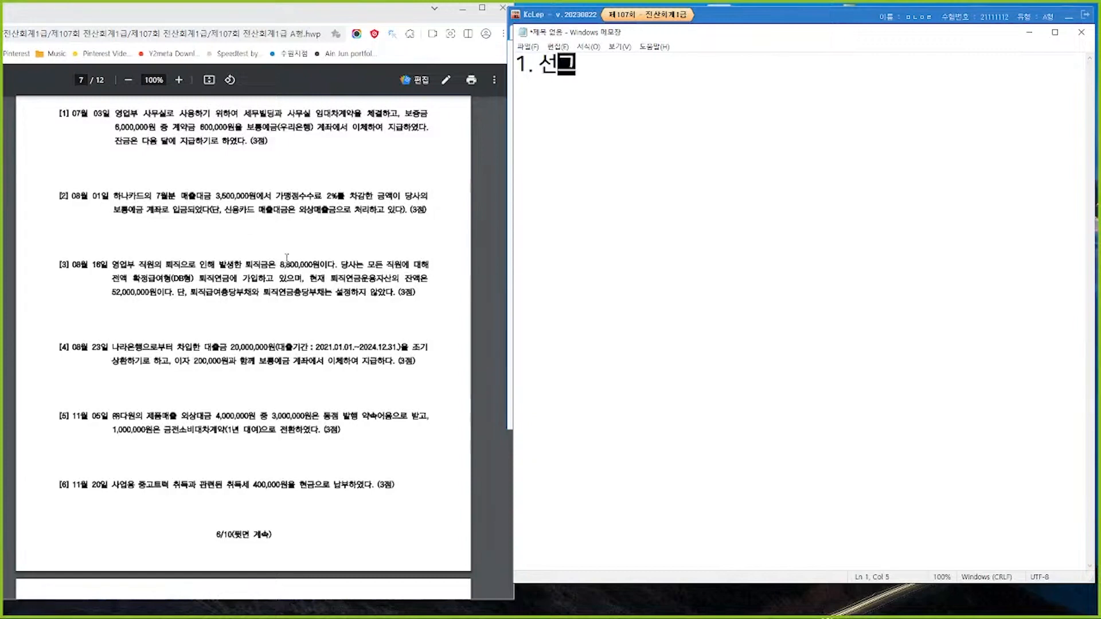
{"action": "type", "text": "급금"}
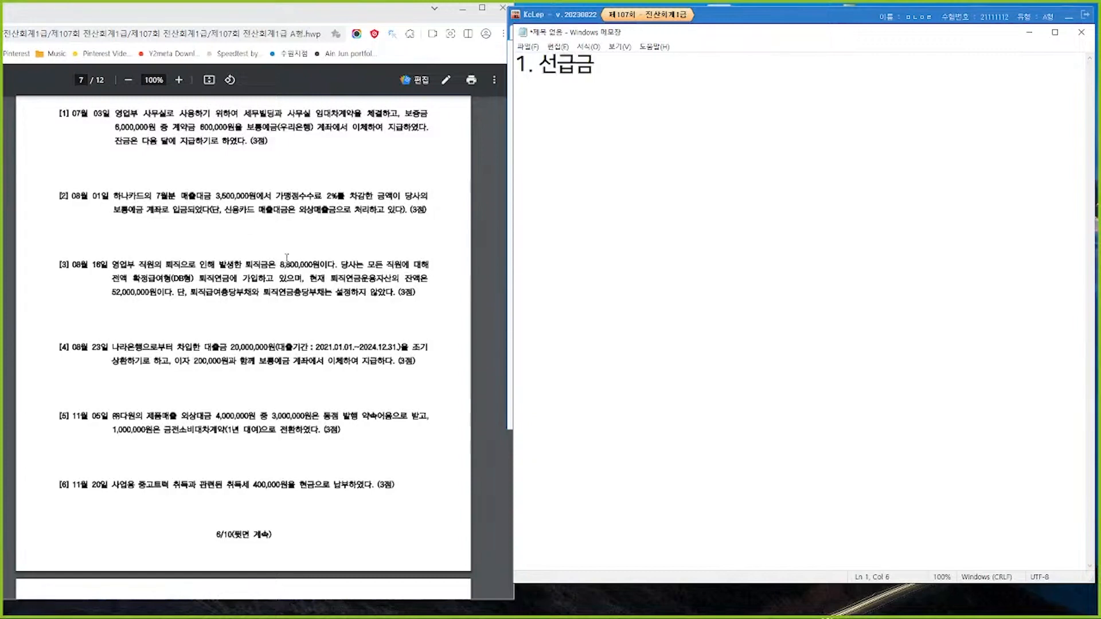
{"action": "type", "text": "(세무빌"}
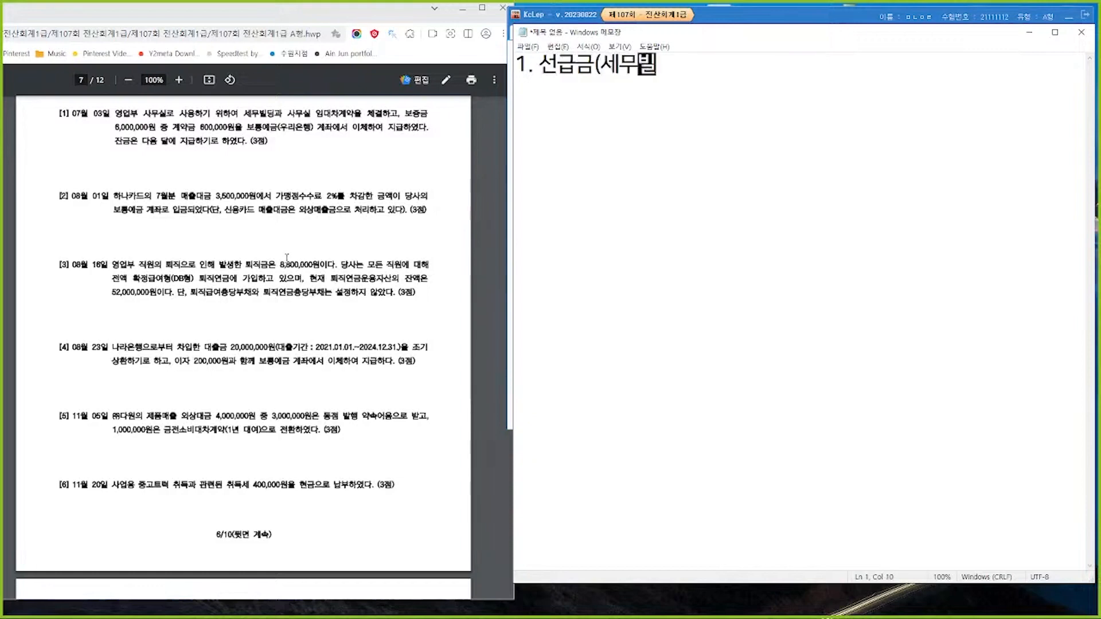
{"action": "type", "text": "딩) 600,00"}
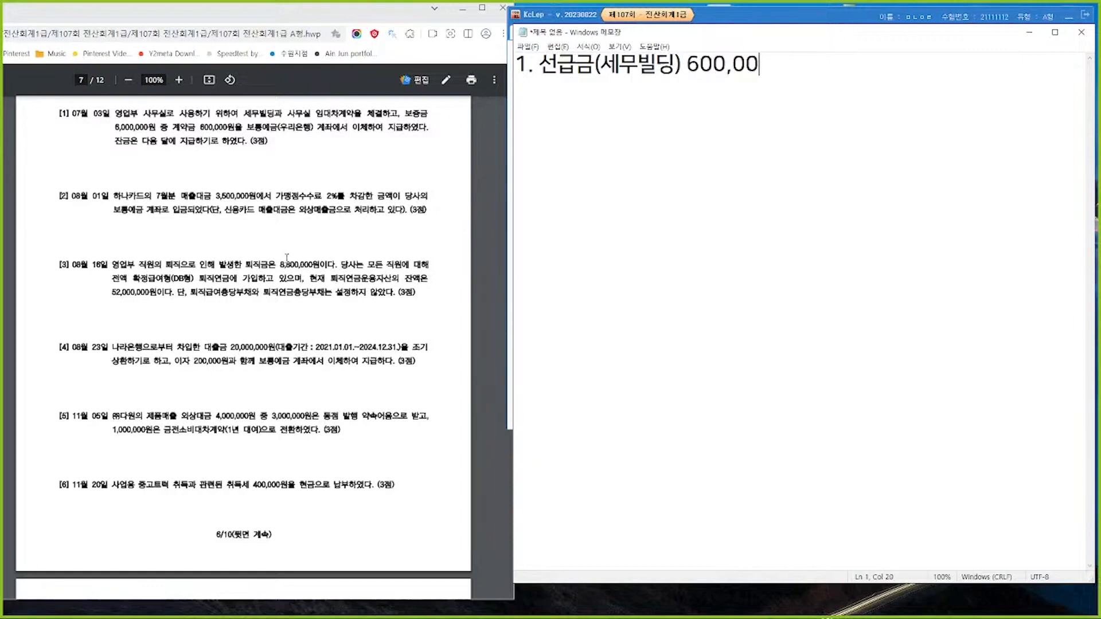
{"action": "type", "text": "0    / 보통예금"}
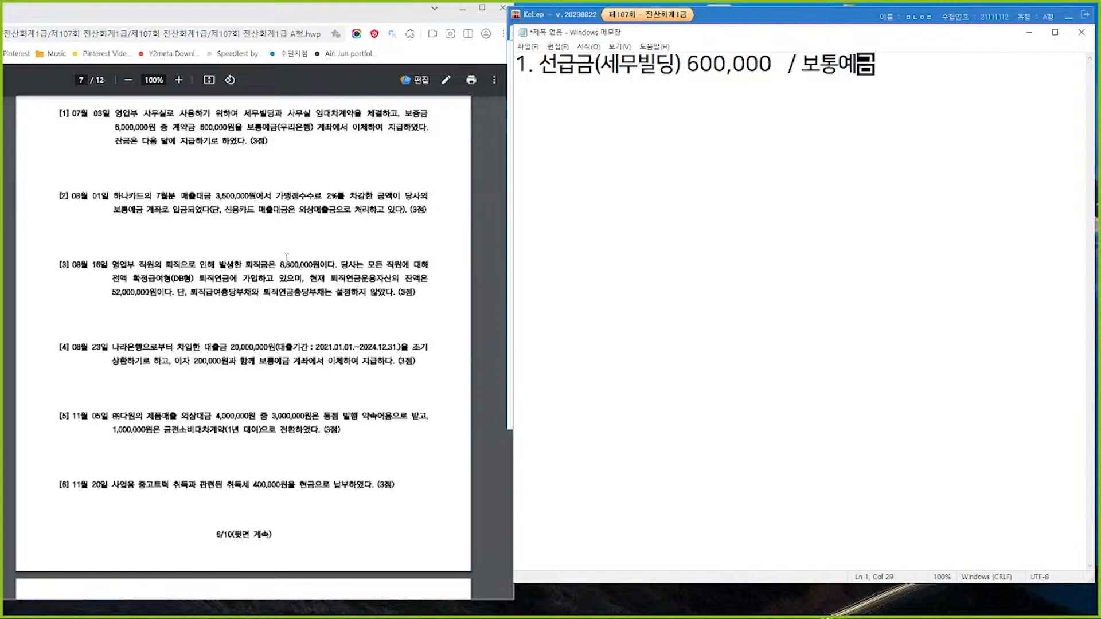
{"action": "type", "text": " 600,000"}
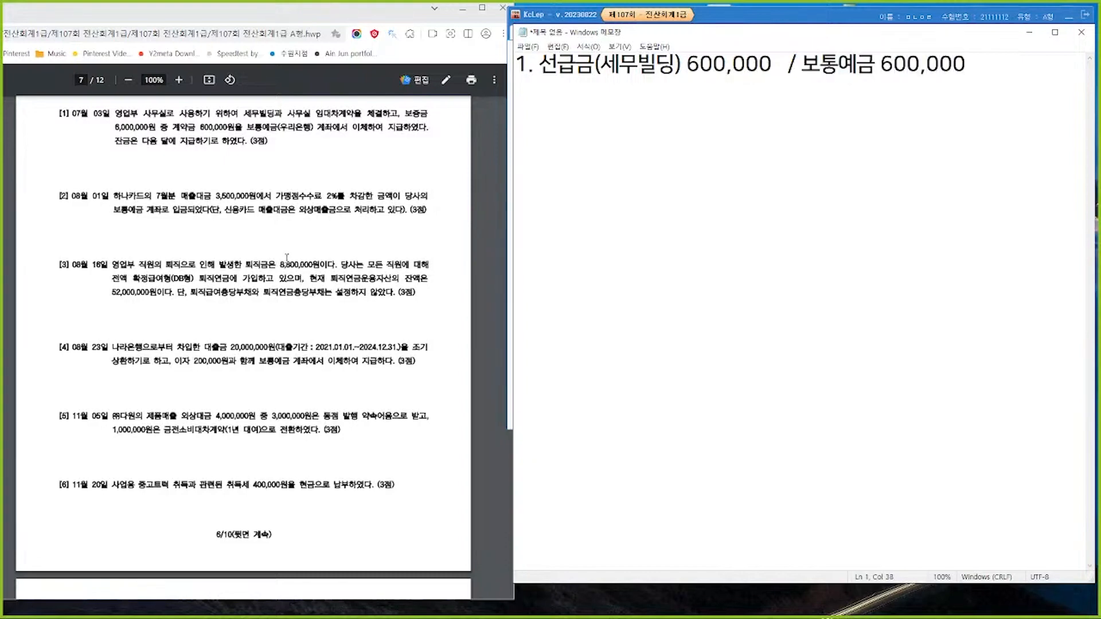
Below entry 1, leave a blank line and write the follow-up entry's debit side "--> 임차보증금(세무) 6,000,000".
{"action": "key", "text": "Return"}
{"action": "key", "text": "Return"}
{"action": "type", "text": "--"}
{"action": "type", "text": "> "}
{"action": "type", "text": "ㅇ임차보증금"}
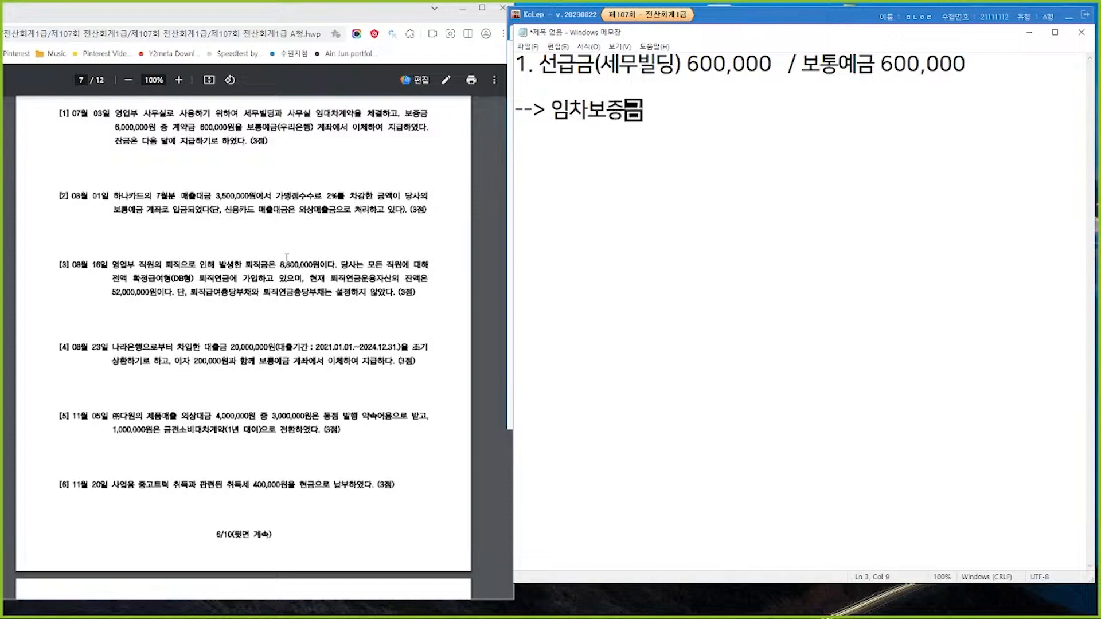
{"action": "type", "text": "(세무) 6,"}
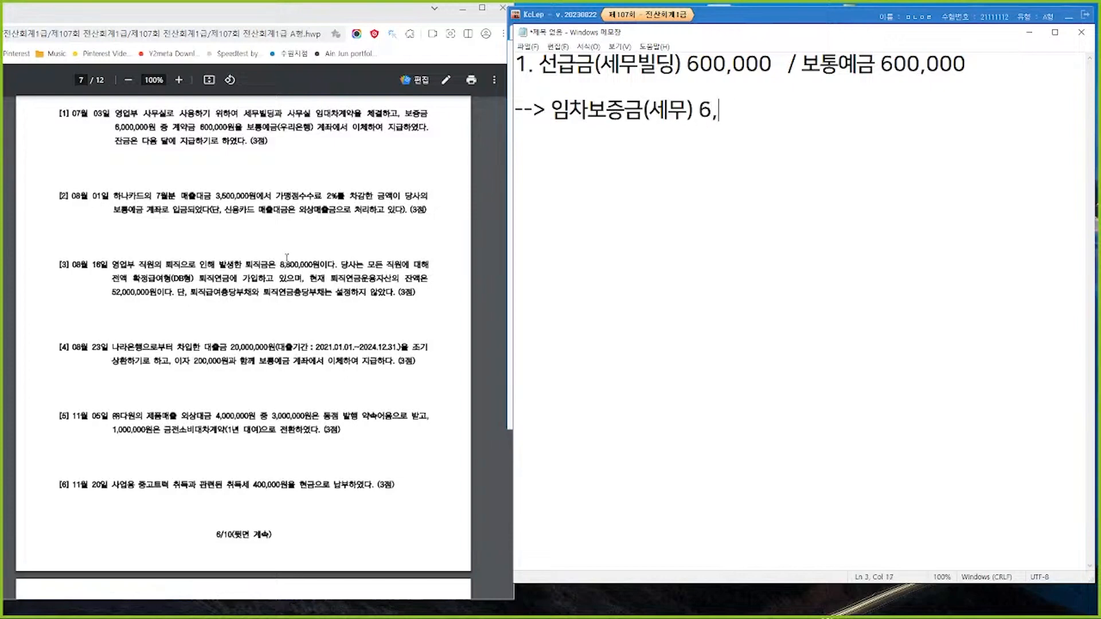
{"action": "type", "text": "000,000"}
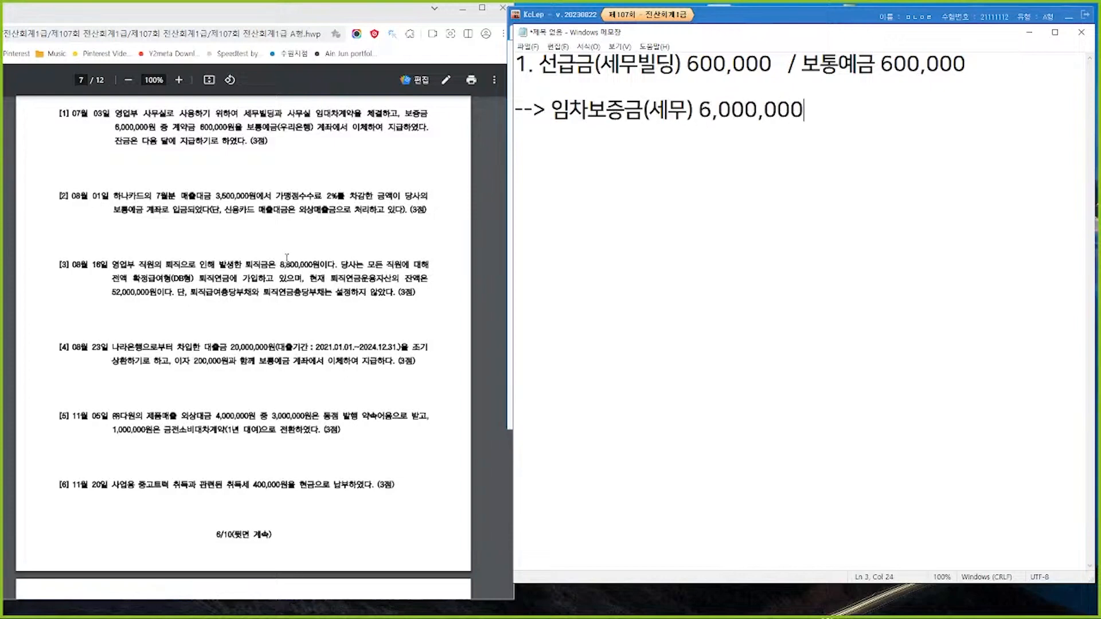
Add the credit side "/ 선급금(세무빌딩) 600,000" to the follow-up entry, with "보통예금 xxx" aligned beneath it.
{"action": "type", "text": " / 선급금("}
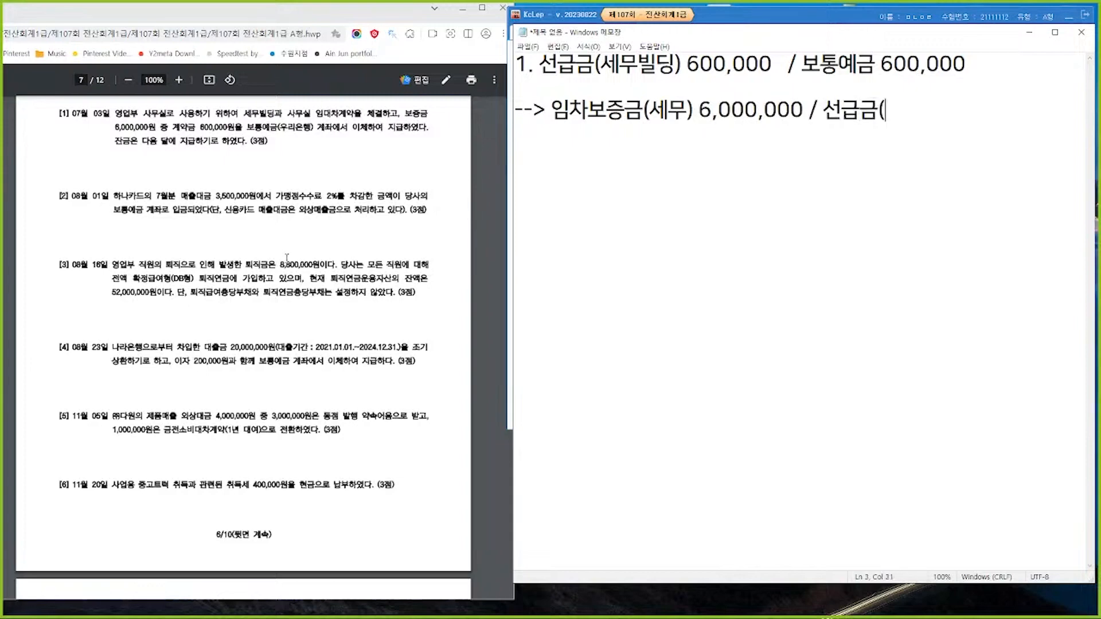
{"action": "type", "text": "세무비ㄹ딩) "}
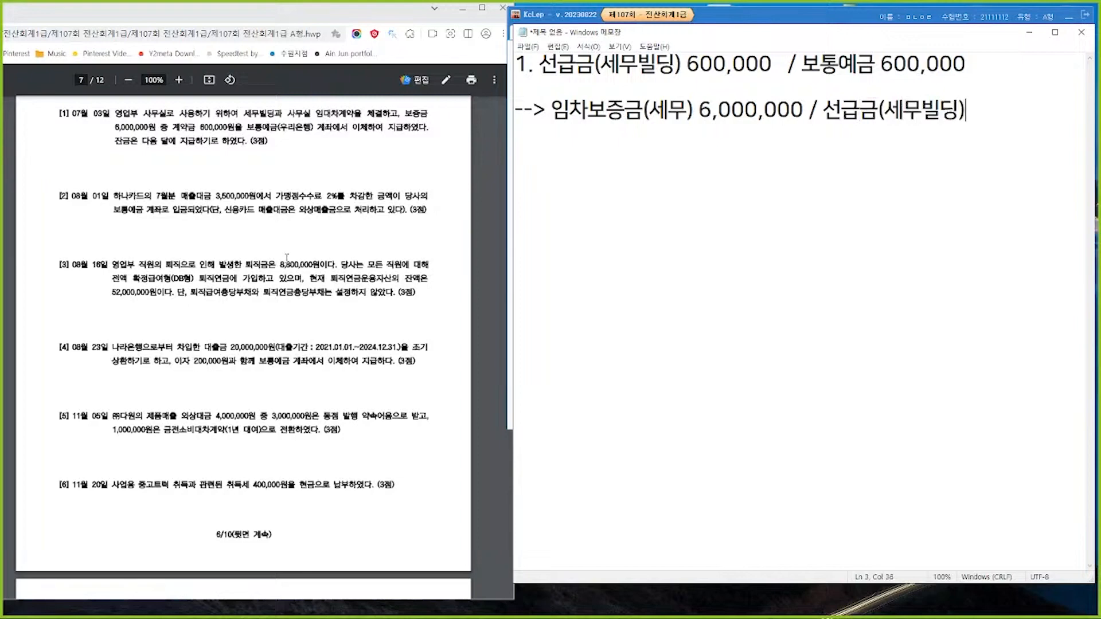
{"action": "type", "text": "600,000"}
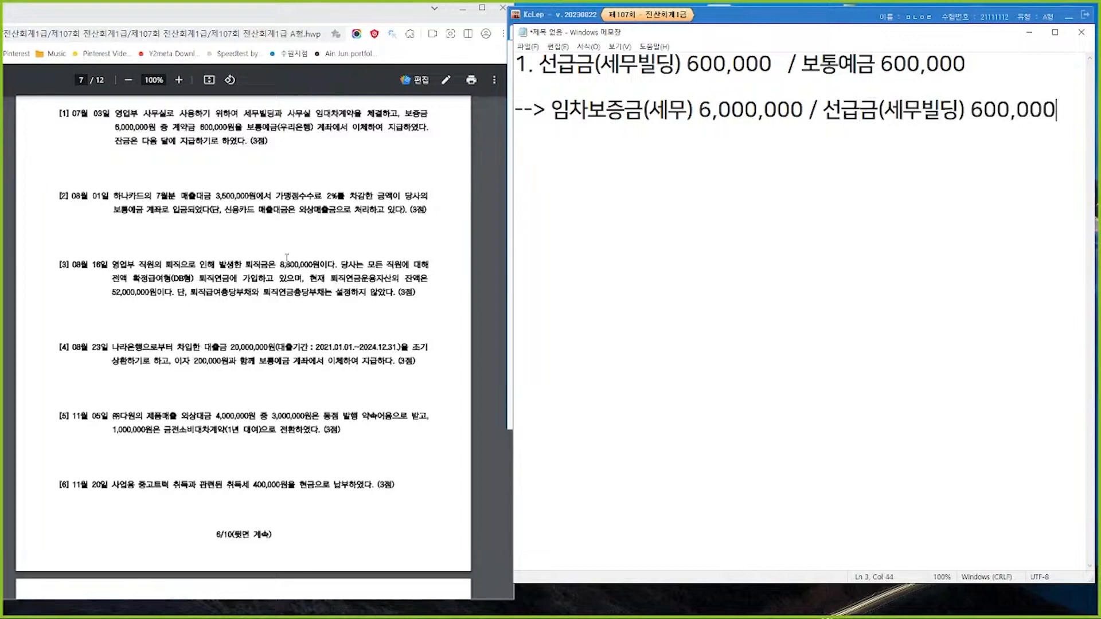
{"action": "key", "text": "Return"}
{"action": "type", "text": "보통예ㄱ"}
{"action": "type", "text": "금 xxx"}
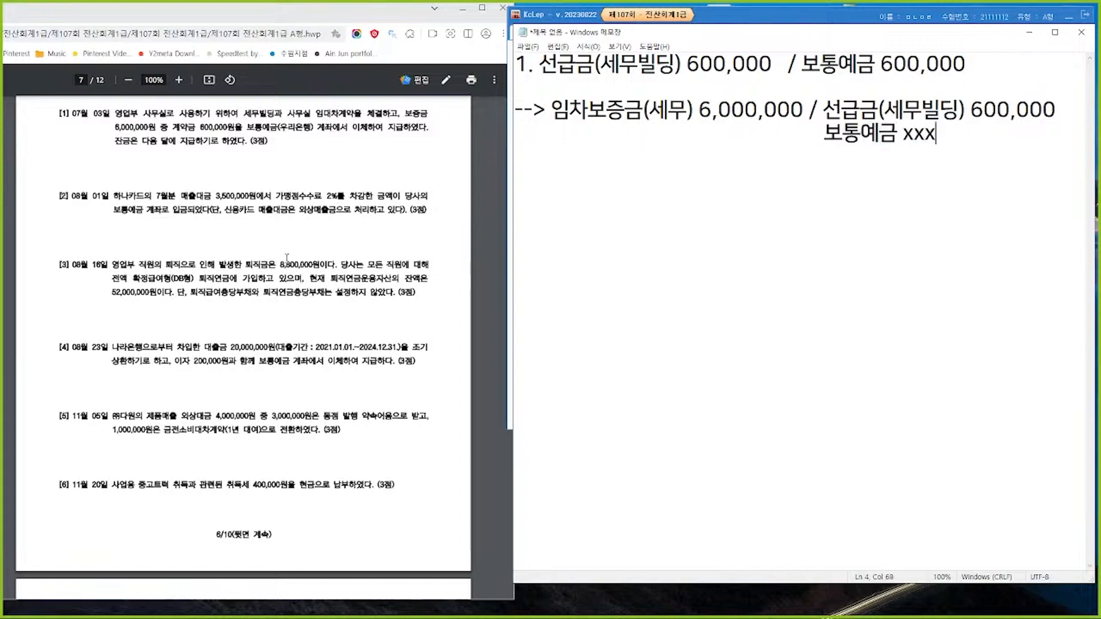
Start entry 2 after a blank line with space for the debit and the credit side "/ 외상매출금(하나) 3,500,000".
{"action": "key", "text": "Return"}
{"action": "key", "text": "Return"}
{"action": "type", "text": "2."}
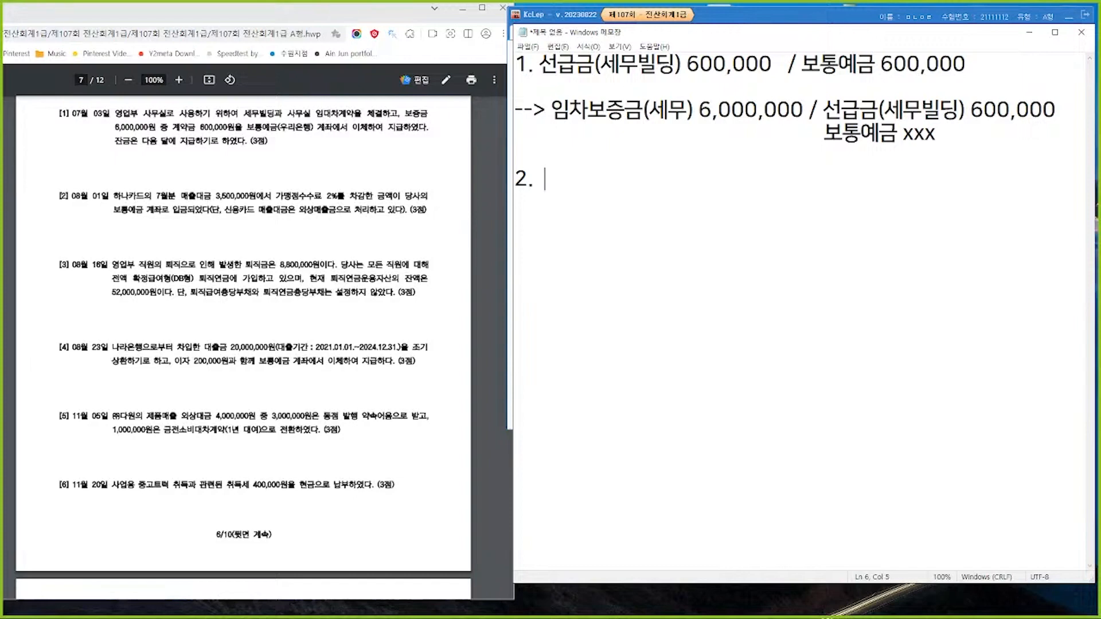
{"action": "type", "text": "/ 외상매출금"}
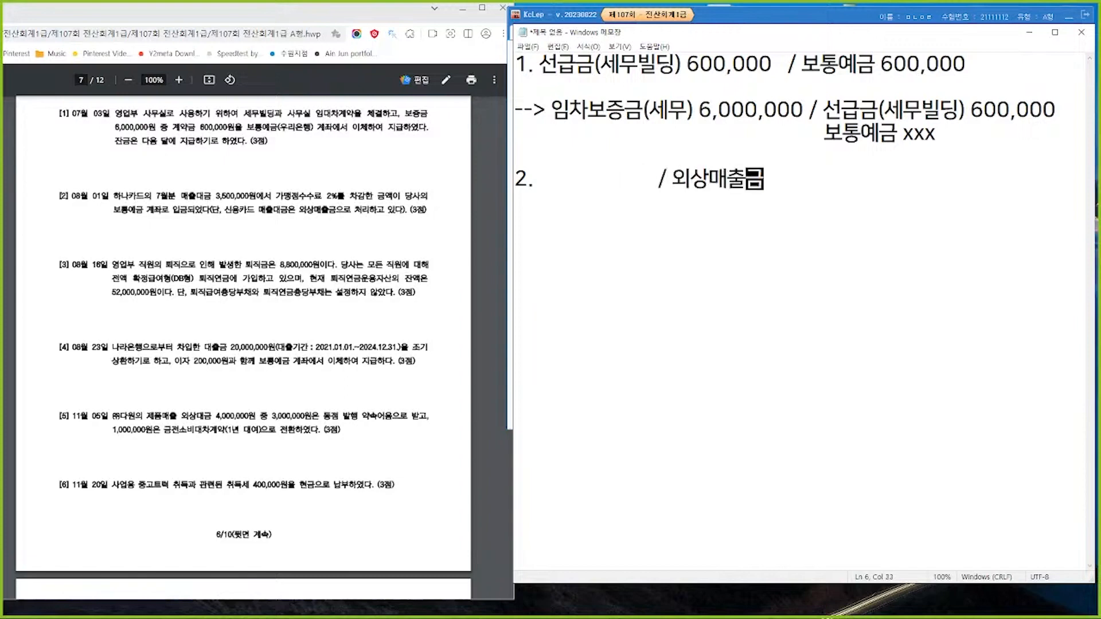
{"action": "type", "text": "(하나"}
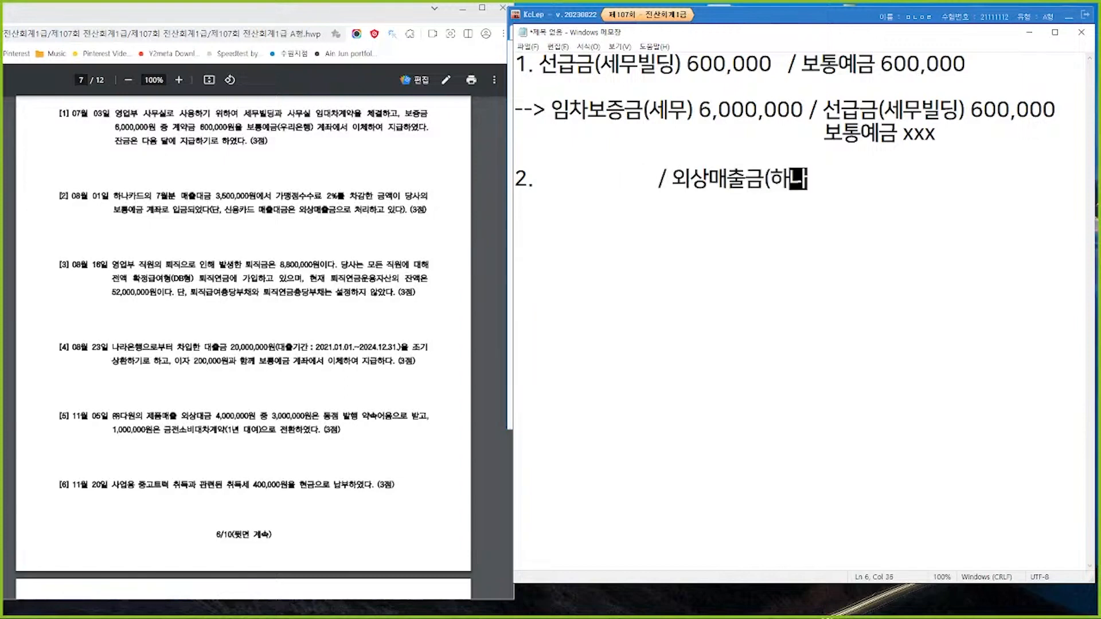
{"action": "type", "text": ") 3,500,000"}
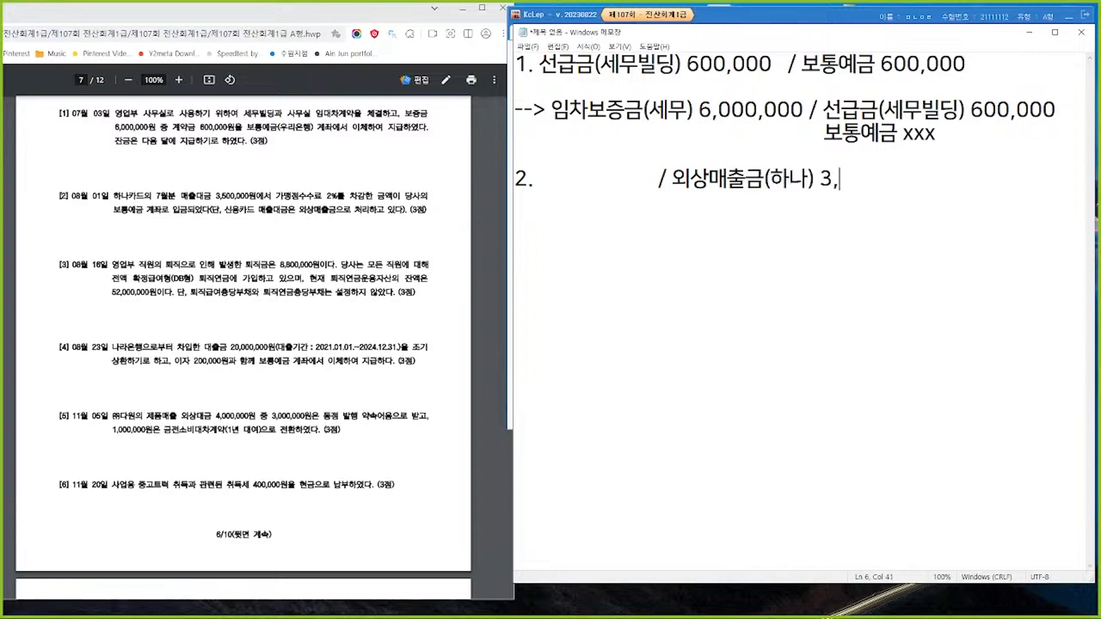
Insert the debit "수수료비용(판) 70,000" right after the number of entry 2.
{"action": "key", "text": "Home"}
{"action": "key", "text": "Right"}
{"action": "key", "text": "Right"}
{"action": "key", "text": "Right"}
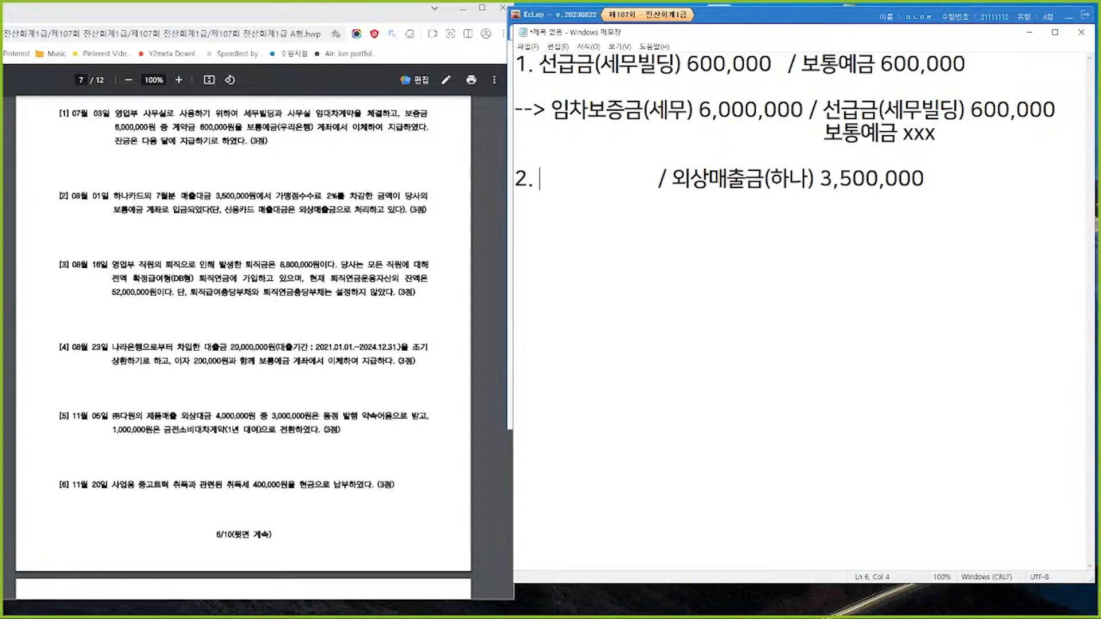
{"action": "type", "text": "수수료비용"}
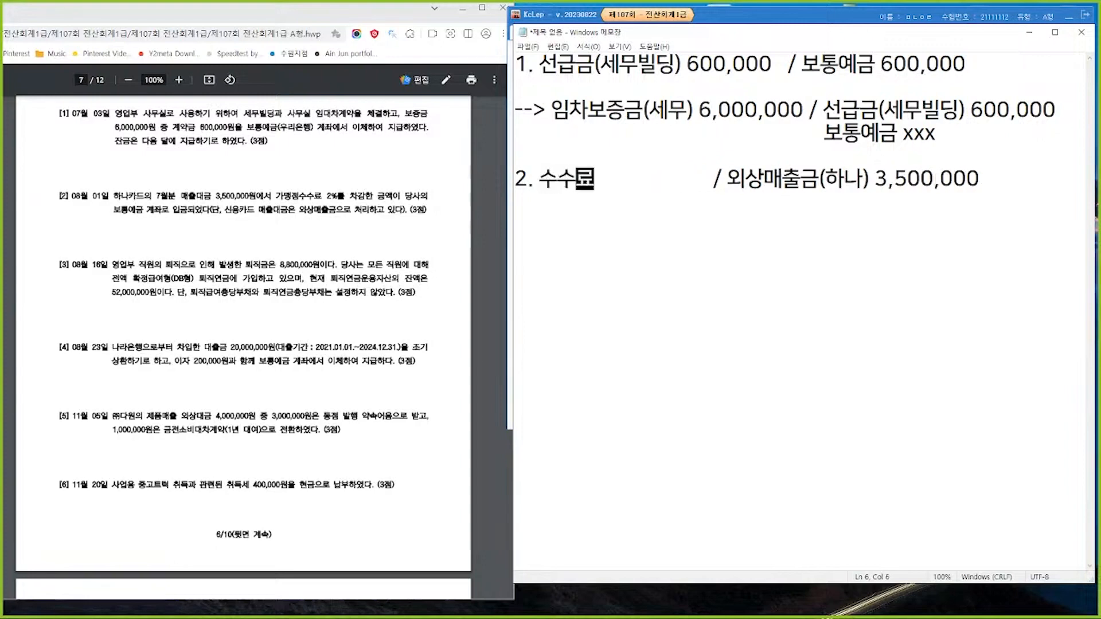
{"action": "type", "text": "(판)"}
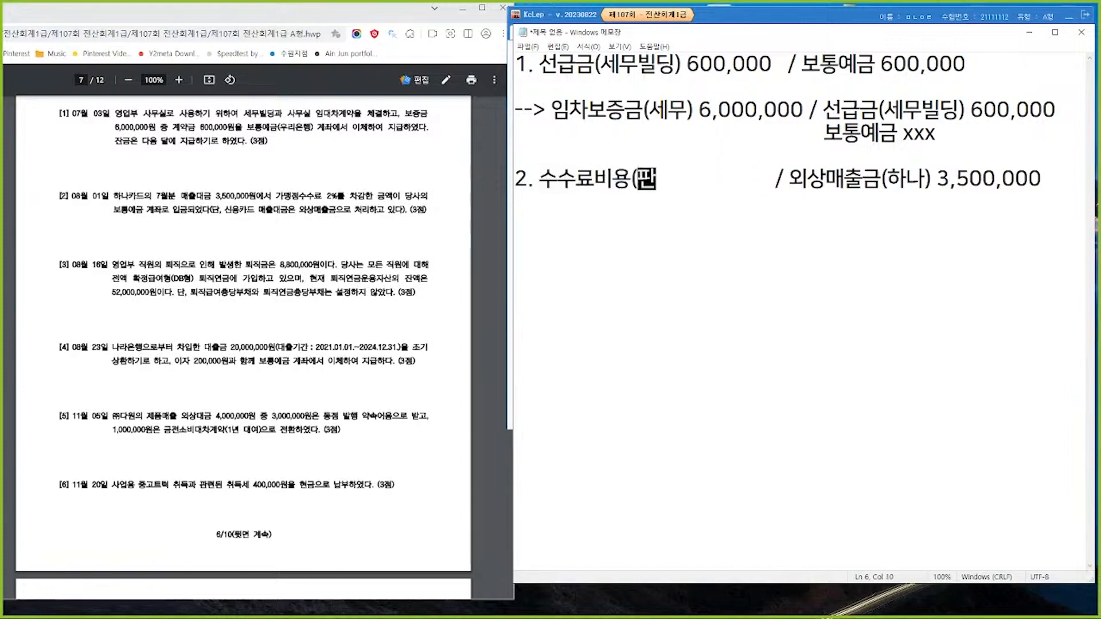
{"action": "type", "text": " 70,00"}
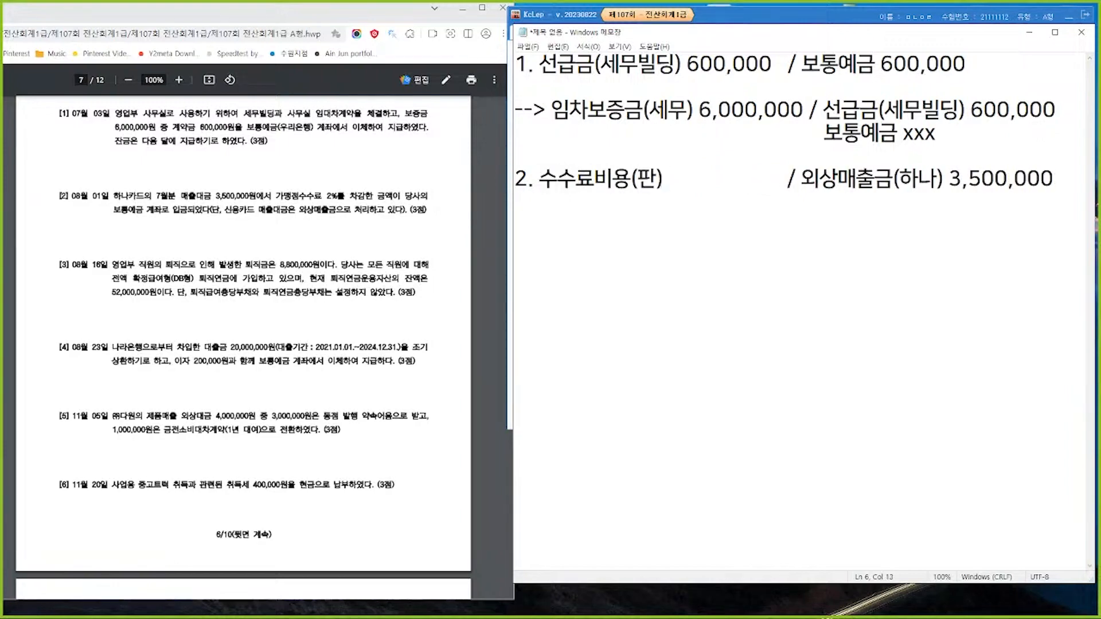
{"action": "type", "text": "0"}
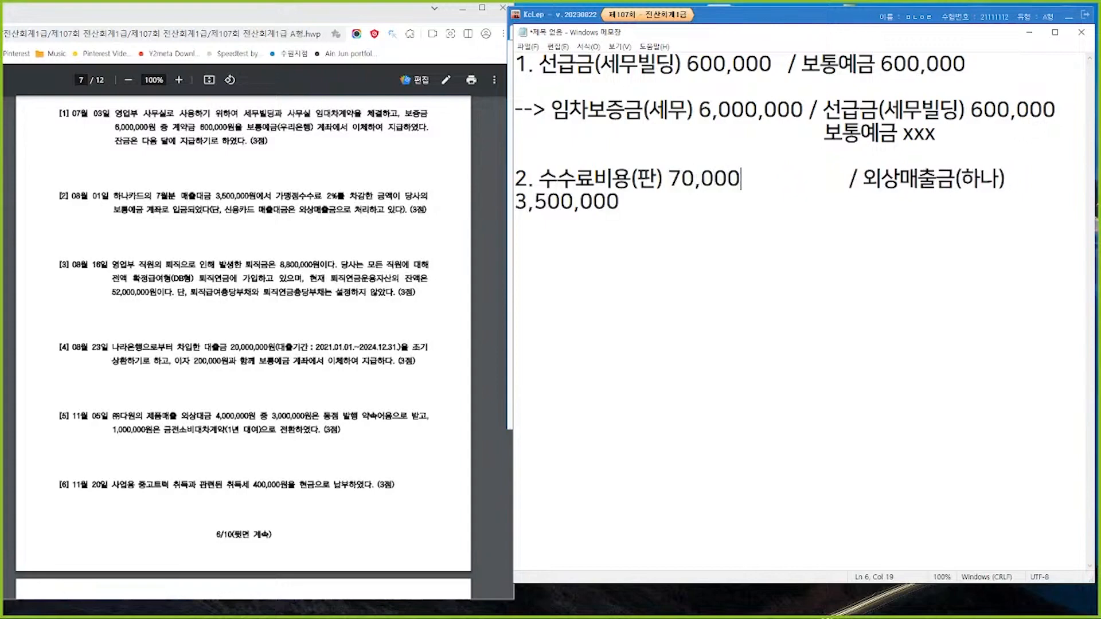
Remove the surplus spaces before the slash so entry 2 fits on one line.
{"action": "key", "text": "Delete"}
{"action": "key", "text": "Delete"}
{"action": "key", "text": "Delete"}
{"action": "key", "text": "Delete"}
{"action": "key", "text": "Delete"}
{"action": "key", "text": "Delete"}
{"action": "key", "text": "Delete"}
{"action": "key", "text": "Delete"}
{"action": "key", "text": "Delete"}
{"action": "key", "text": "Delete"}
{"action": "key", "text": "Delete"}
{"action": "key", "text": "Delete"}
{"action": "key", "text": "Delete"}
{"action": "key", "text": "Delete"}
Add a second debit line "보통예금 3,430,000" under 수수료비용 in entry 2 and leave a blank line after it.
{"action": "key", "text": "End"}
{"action": "key", "text": "Return"}
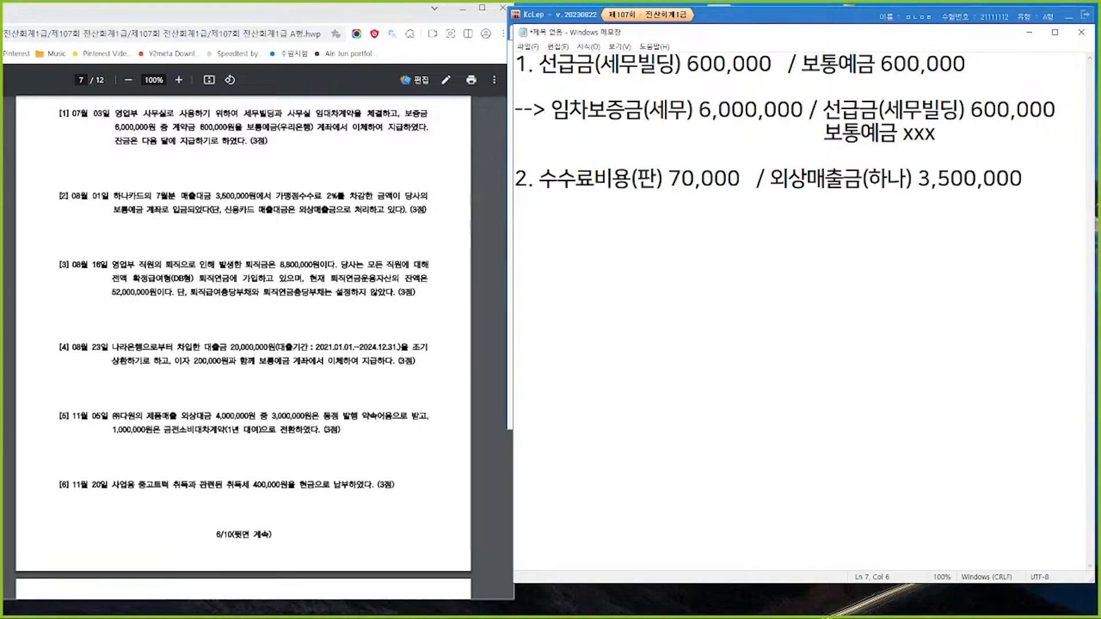
{"action": "type", "text": "보통예ㄱㅁ      3"}
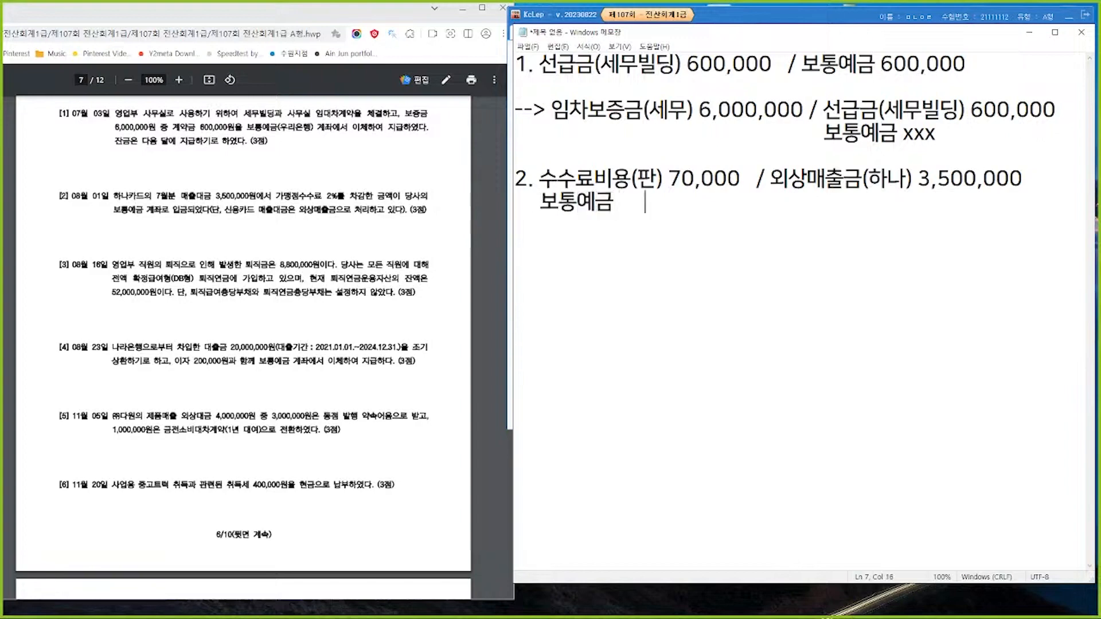
{"action": "type", "text": ",430,000"}
{"action": "key", "text": "Return"}
{"action": "key", "text": "Return"}
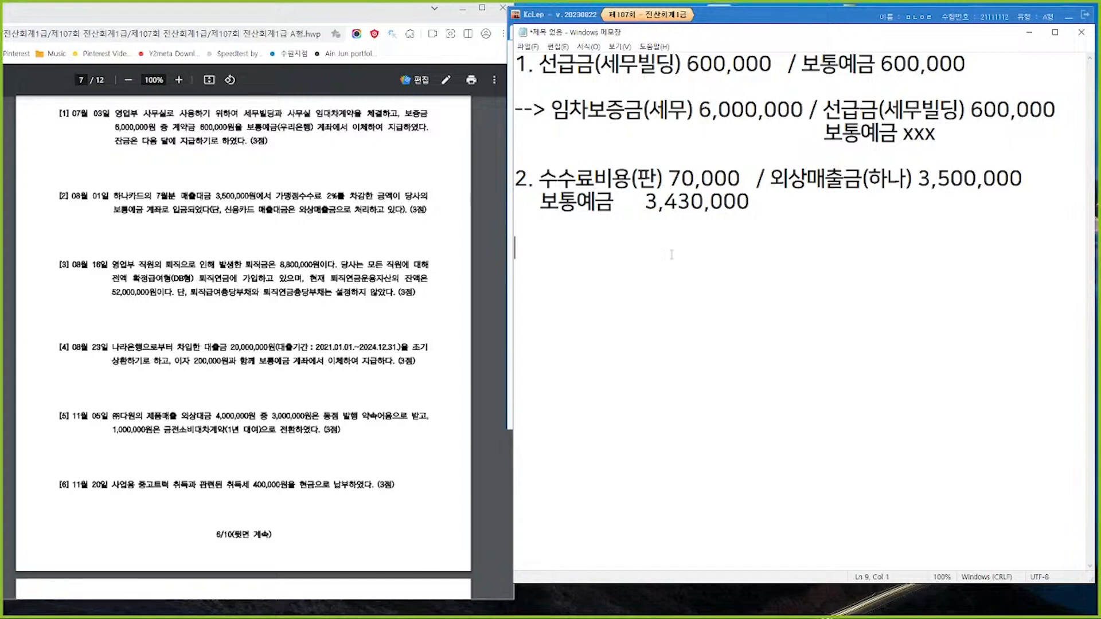
Start entry 3 with the comparison heading "확정기여형 vs 확정급여형", leaving space after the number.
{"action": "type", "text": "3.        확정기여형  vs "}
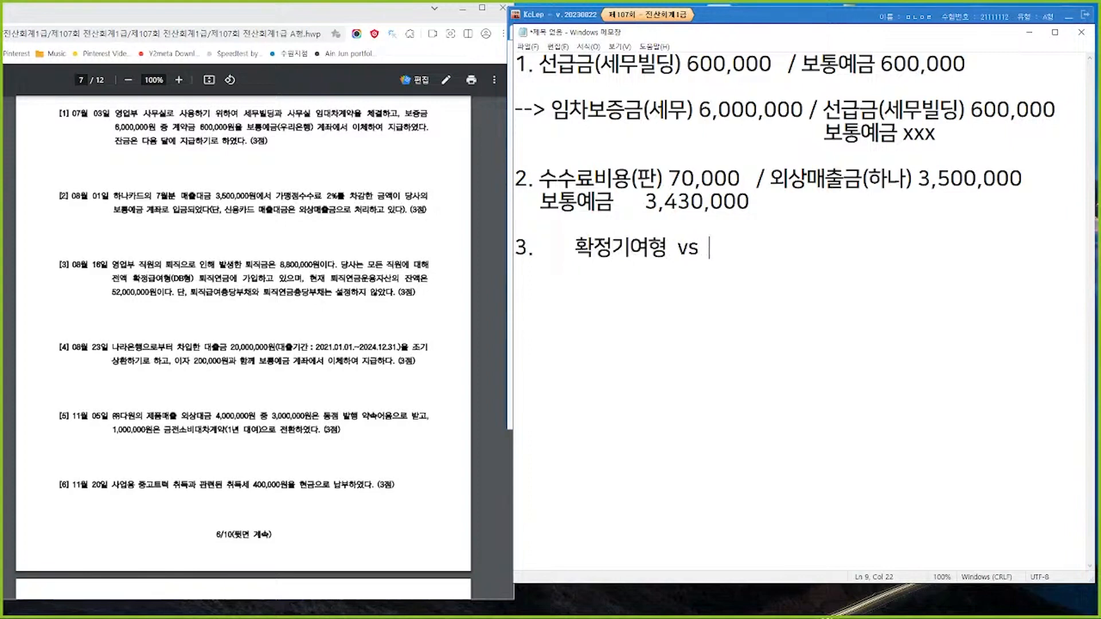
{"action": "type", "text": "확"}
{"action": "type", "text": "정급여형"}
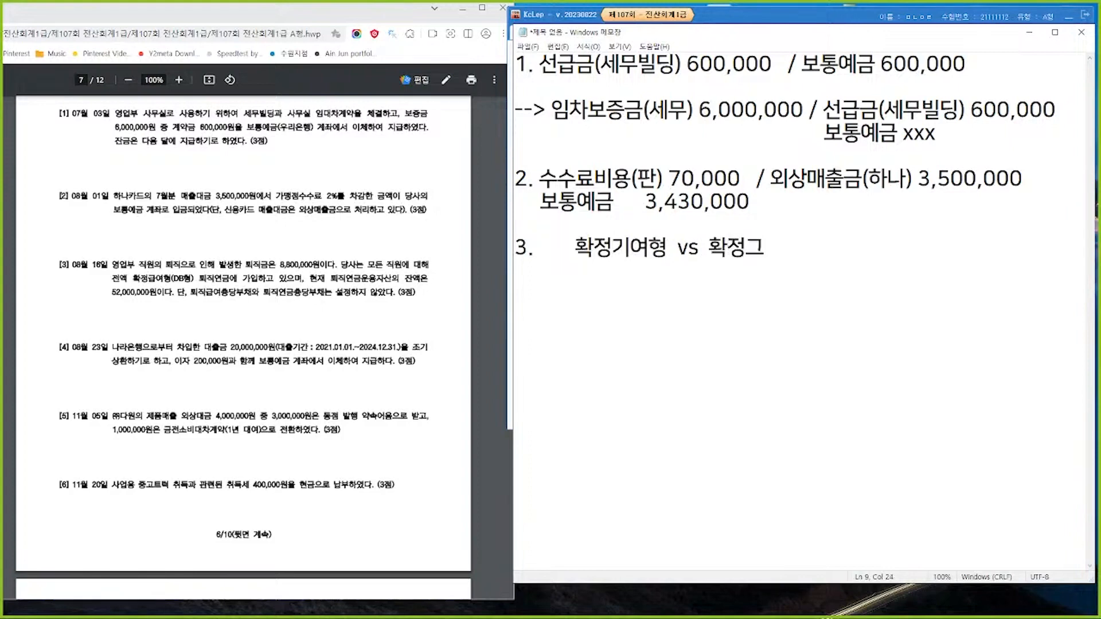
Add the row label "납부:" under the heading and indent the heading further to leave room for the label.
{"action": "key", "text": "Return"}
{"action": "type", "text": "나"}
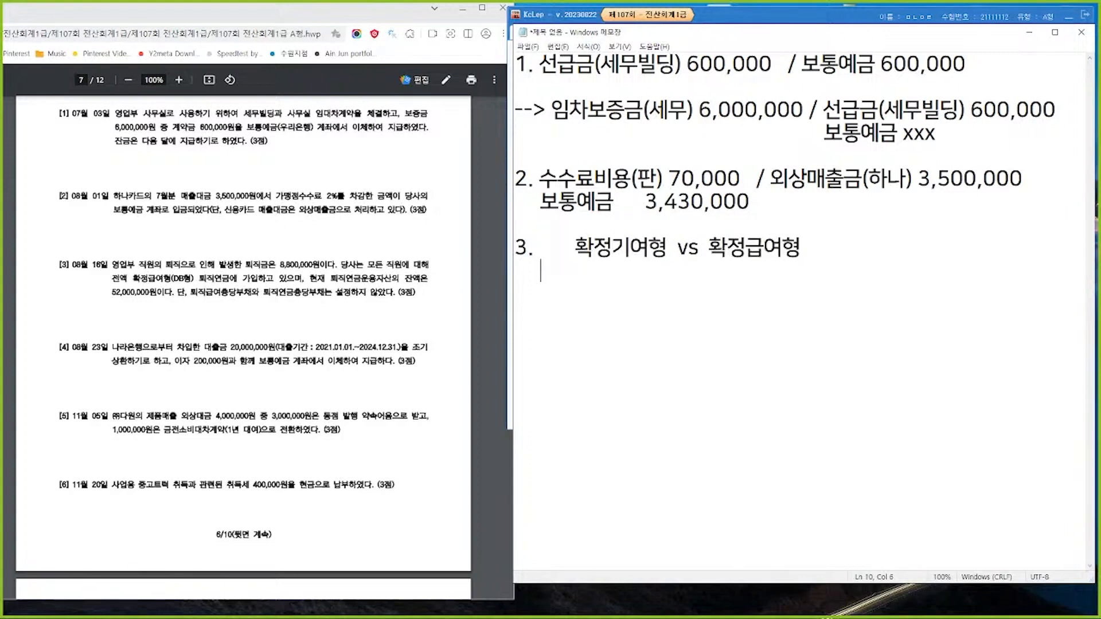
{"action": "type", "text": "ㅂ부:"}
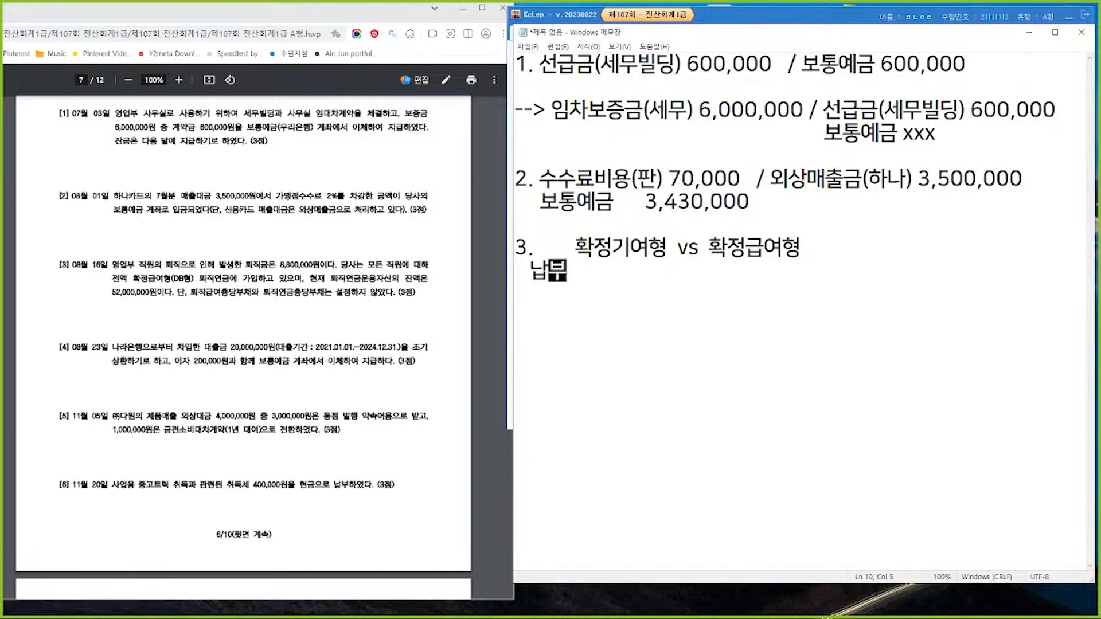
{"action": "key", "text": "Up"}
{"action": "key", "text": "Down"}
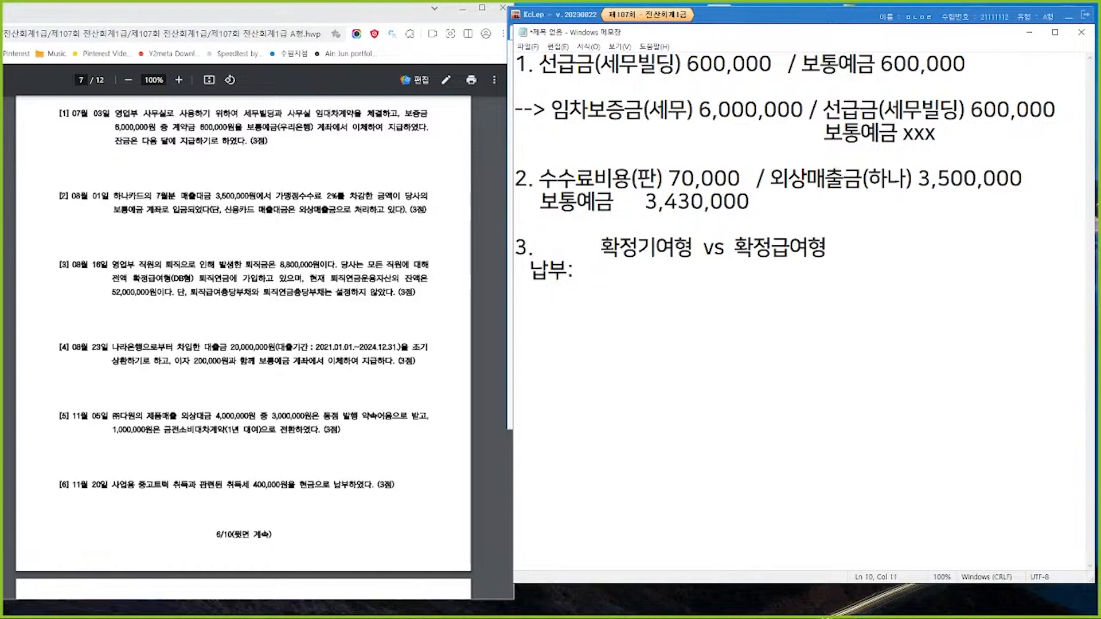
Fill the 납부 row with "퇴직급여" under 확정기여형 and "퇴직연금운용자산" under 확정급여형, then start a new line.
{"action": "type", "text": "퇴직급여             "}
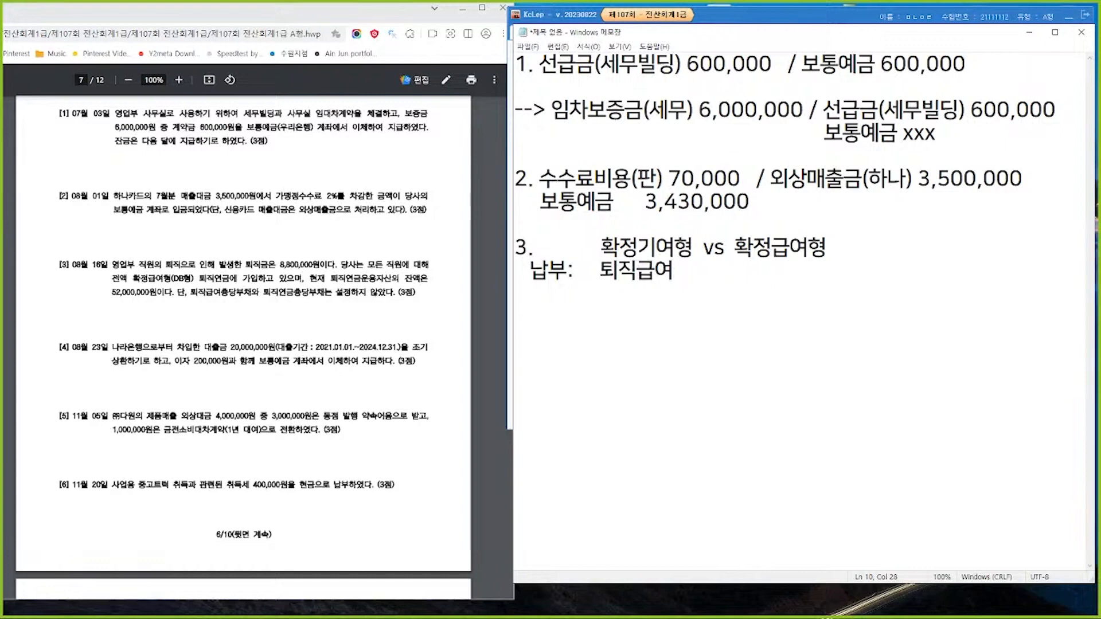
{"action": "type", "text": "토직연금운용잣"}
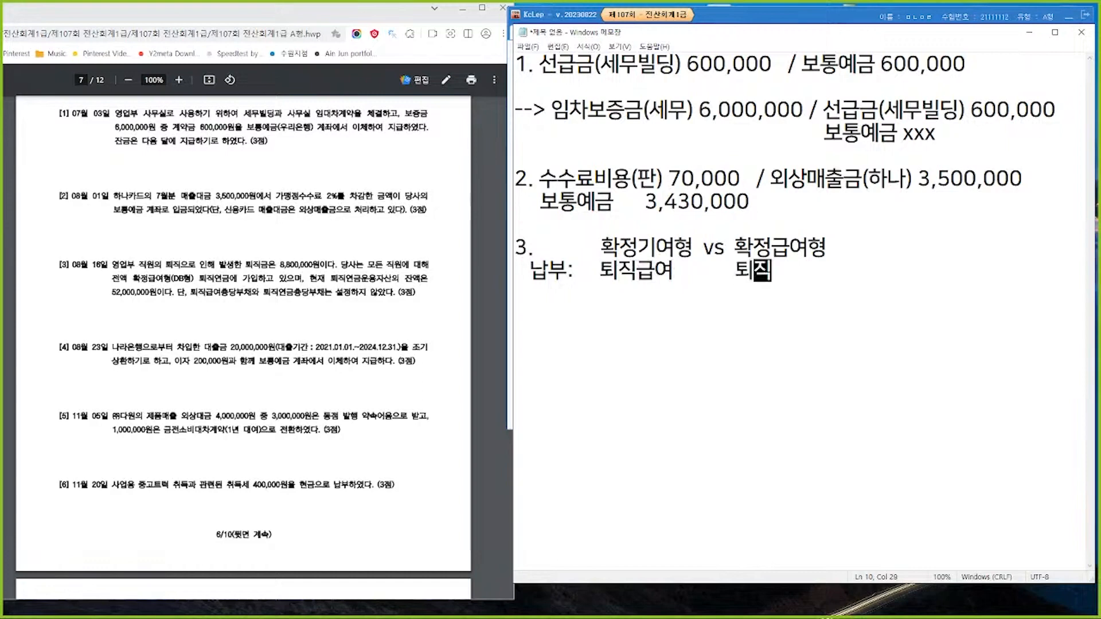
{"action": "type", "text": "산"}
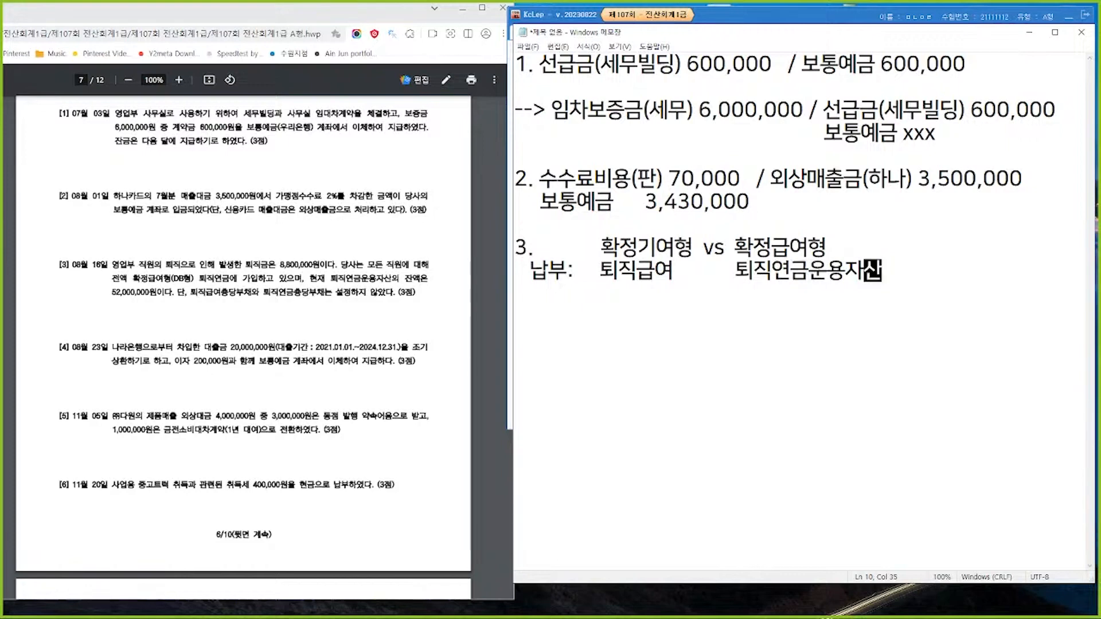
{"action": "key", "text": "Return"}
Insert a line above the comparison heading with "- 종업원" over 확정기여형 and "- 회사" over 확정급여형.
{"action": "left_click", "coordinate": [605, 224]}
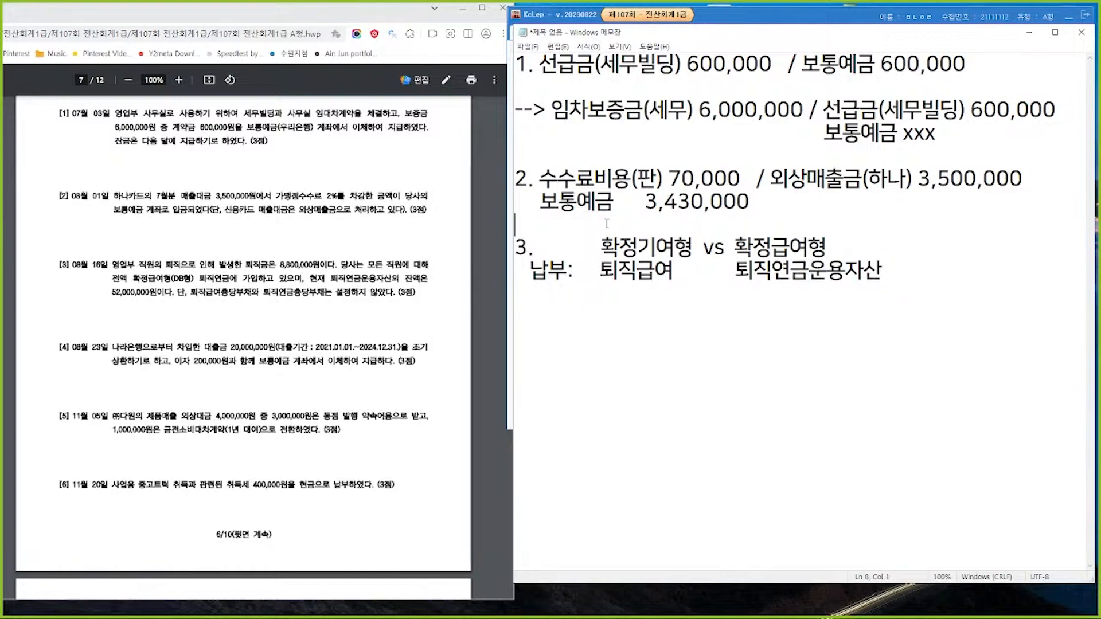
{"action": "key", "text": "Return"}
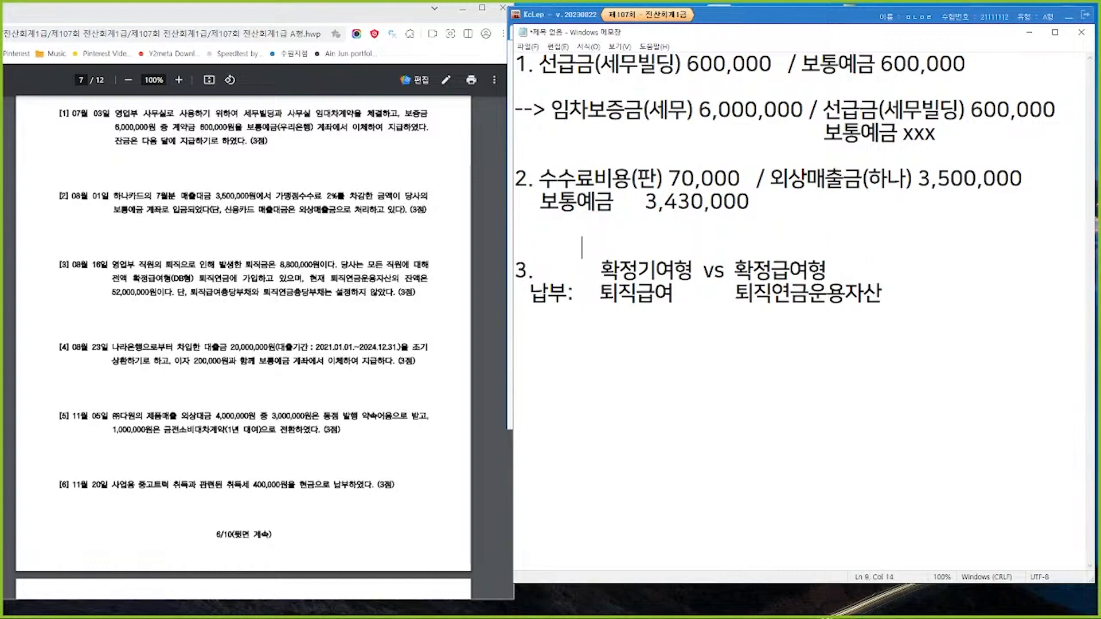
{"action": "type", "text": "- 종업ㅇ원              "}
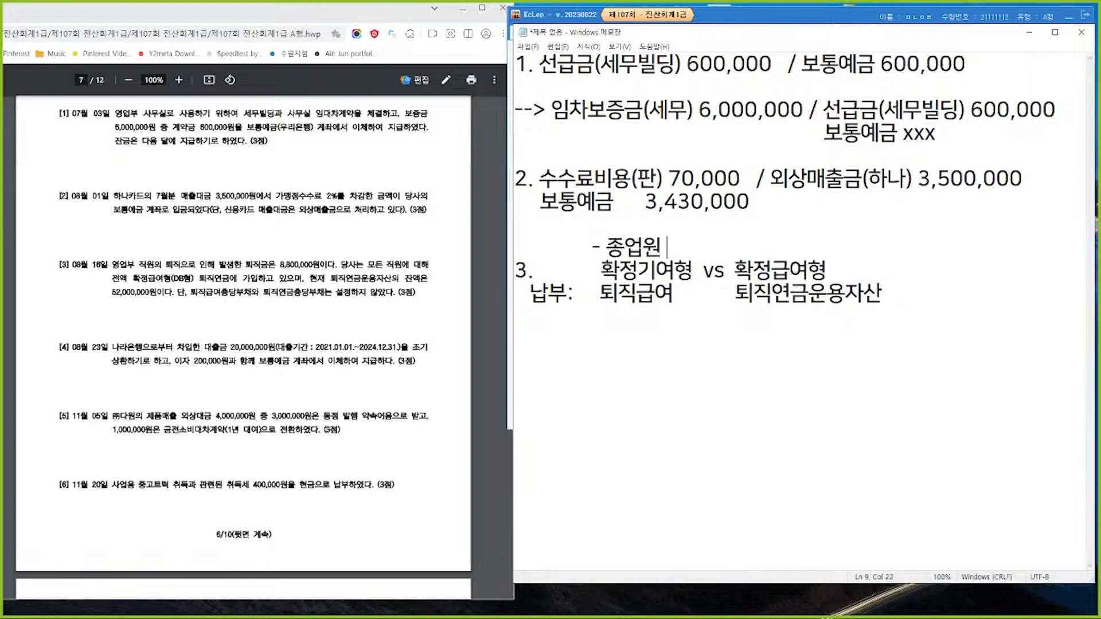
{"action": "type", "text": " -  회사"}
Add the two-line row label "운용 수익 :" below 납부 and put "x" in the 확정기여형 column.
{"action": "key", "text": "Down"}
{"action": "key", "text": "Down"}
{"action": "key", "text": "Down"}
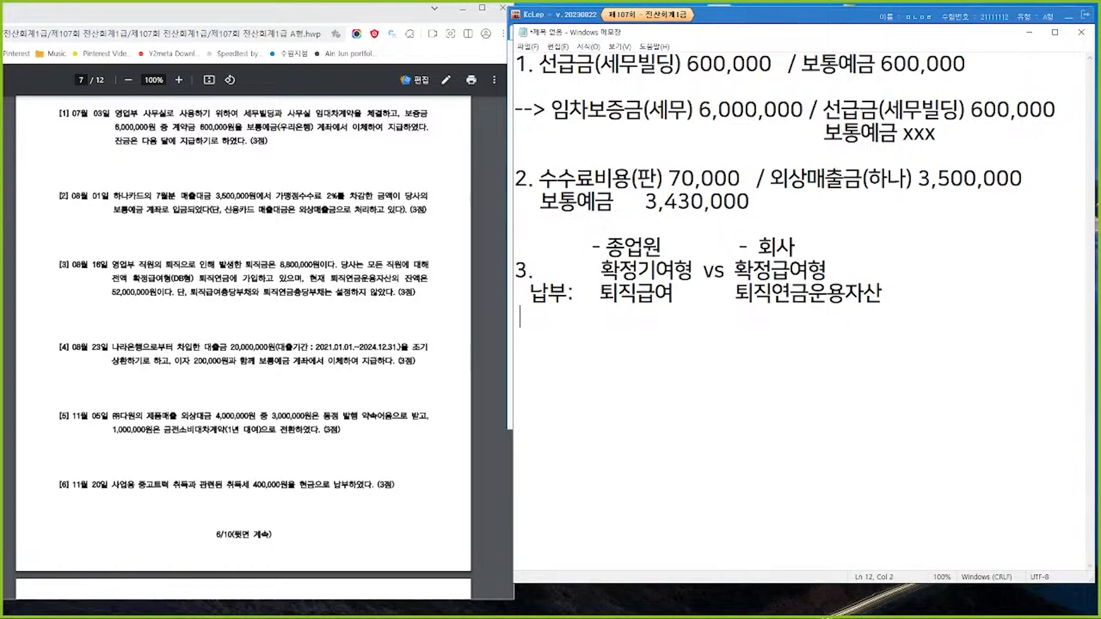
{"action": "type", "text": "운용"}
{"action": "key", "text": "Return"}
{"action": "type", "text": "수익 :      "}
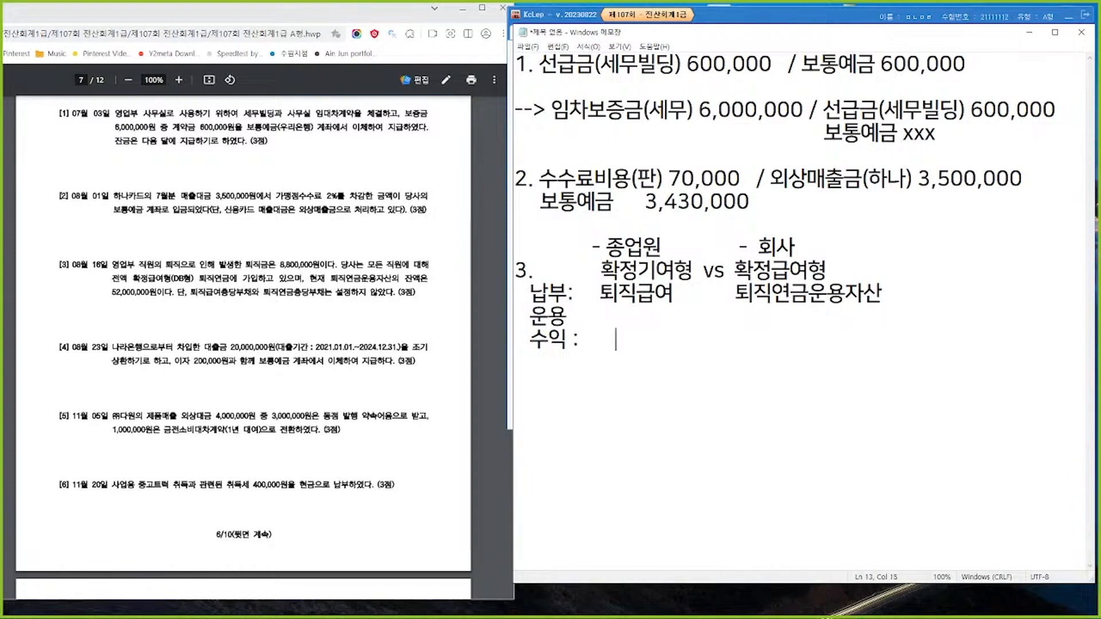
{"action": "type", "text": "  x"}
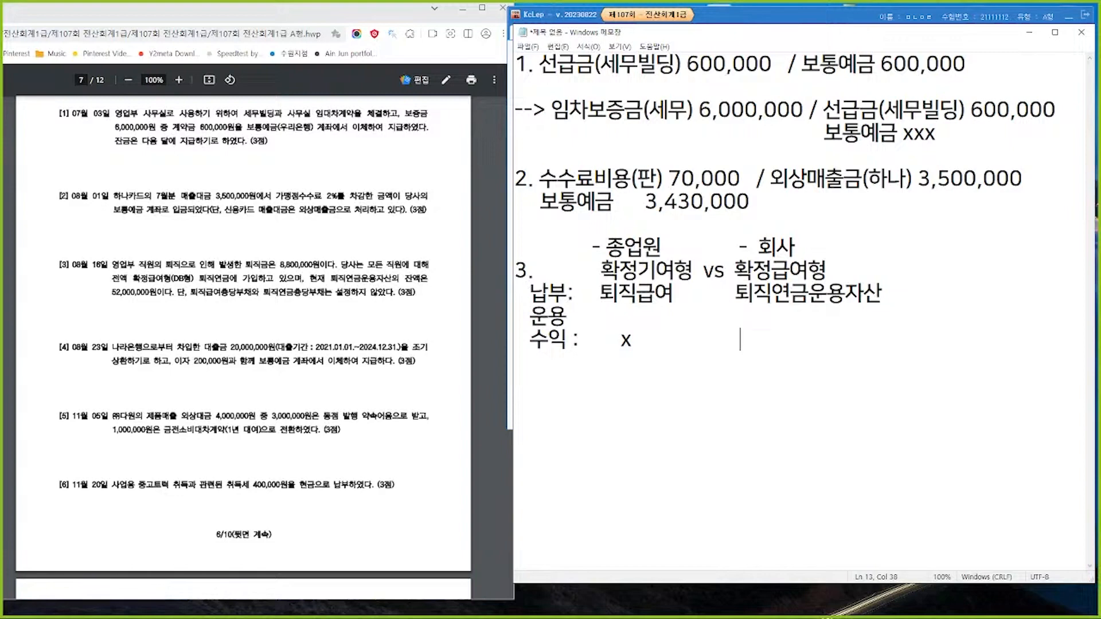
Fill the 확정급여형 column of the 운용 수익 row with "퇴직연금운용자산 / 이자수익".
{"action": "key", "text": "BackSpace"}
{"action": "type", "text": "퇴직연금"}
{"action": "type", "text": "운용자산  "}
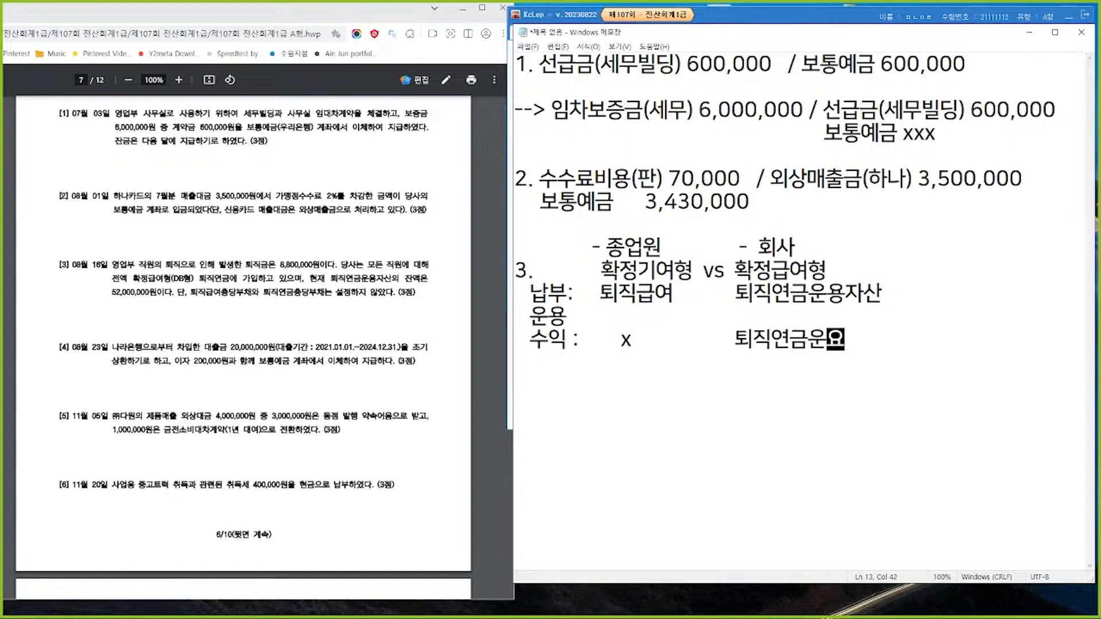
{"action": "type", "text": "/  d"}
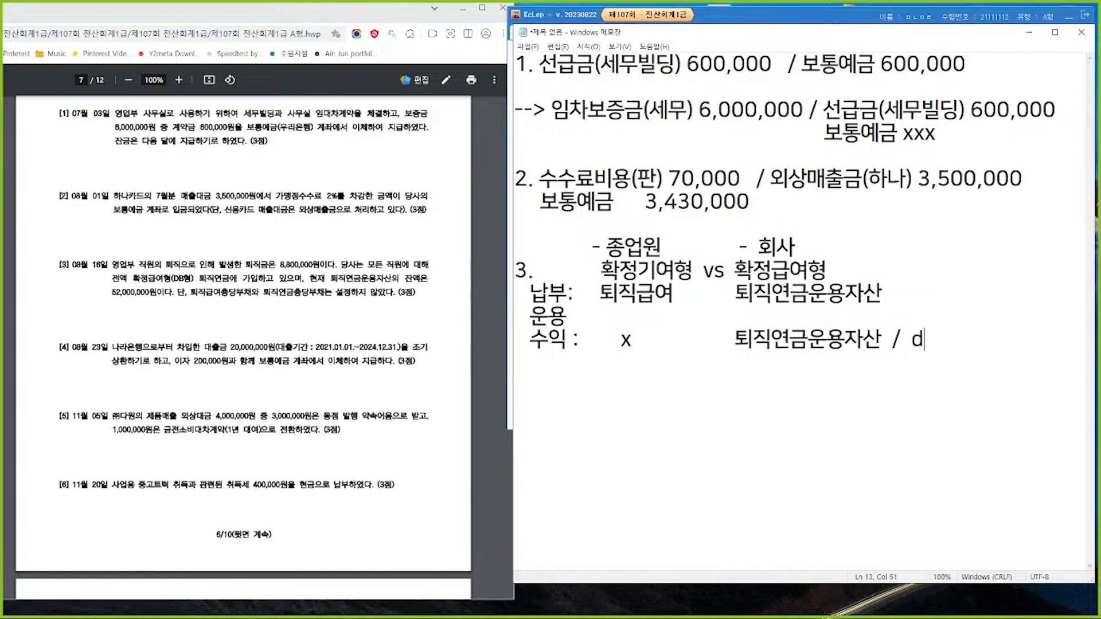
{"action": "key", "text": "BackSpace"}
{"action": "type", "text": "이자수익"}
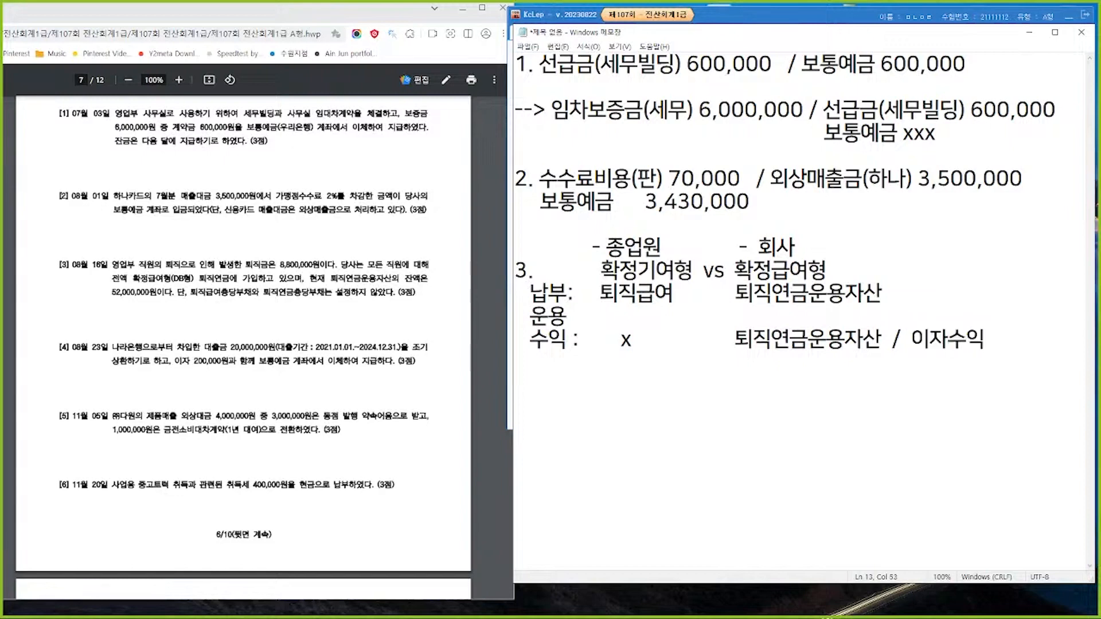
Add the row label "퇴사시:" after a blank line and put "x" in the 확정기여형 column.
{"action": "key", "text": "Return"}
{"action": "key", "text": "Return"}
{"action": "type", "text": "퇴사시:      x"}
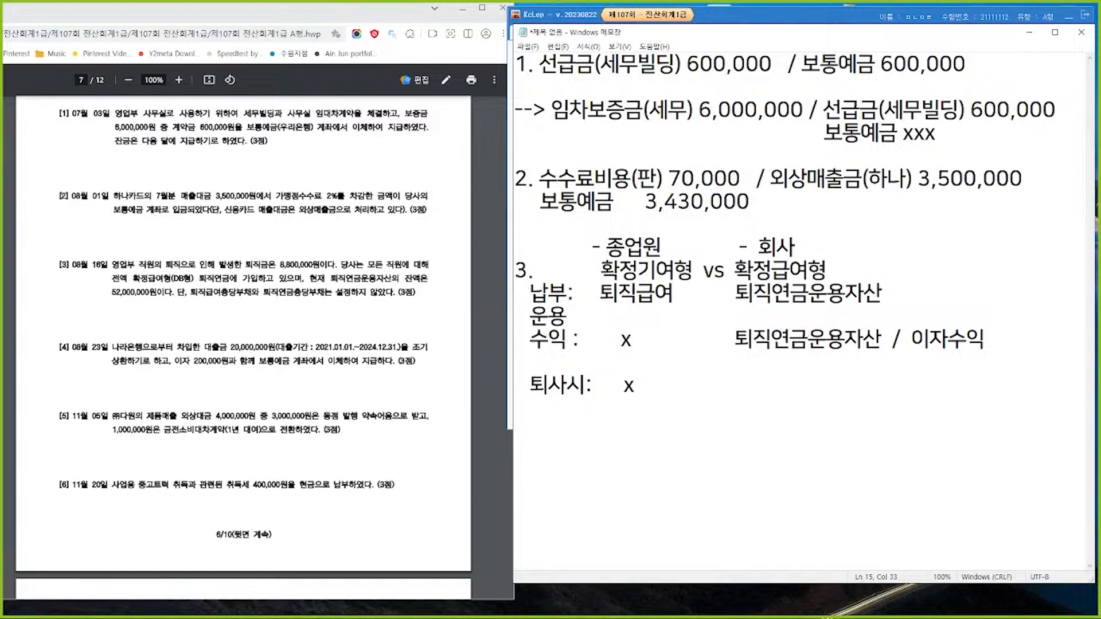
Fill the 확정급여형 column of the 퇴사시 row with "퇴직급여충당부채 xx / 퇴직연금운용자산".
{"action": "type", "text": "                    ㅌ"}
{"action": "key", "text": "BackSpace"}
{"action": "type", "text": "퇴직급여"}
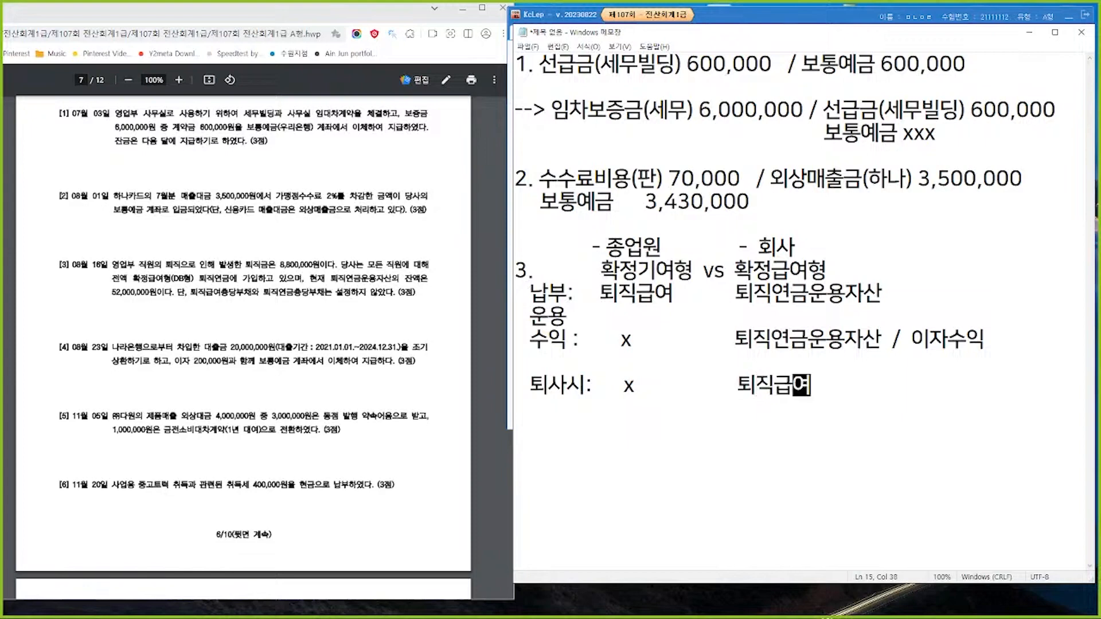
{"action": "type", "text": "충당부"}
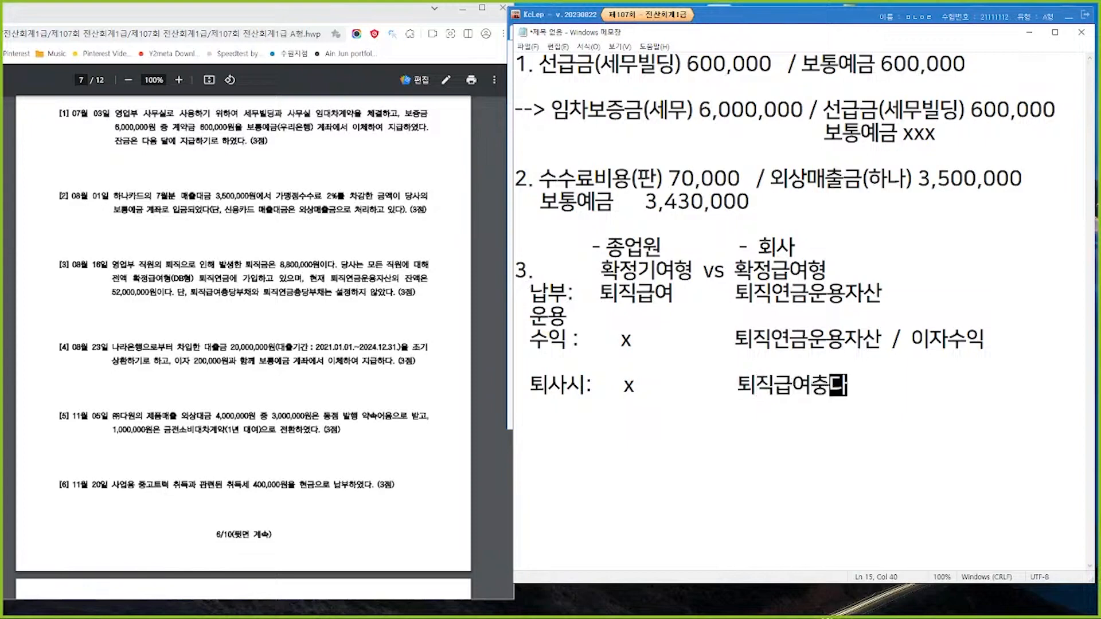
{"action": "type", "text": "채 xx / "}
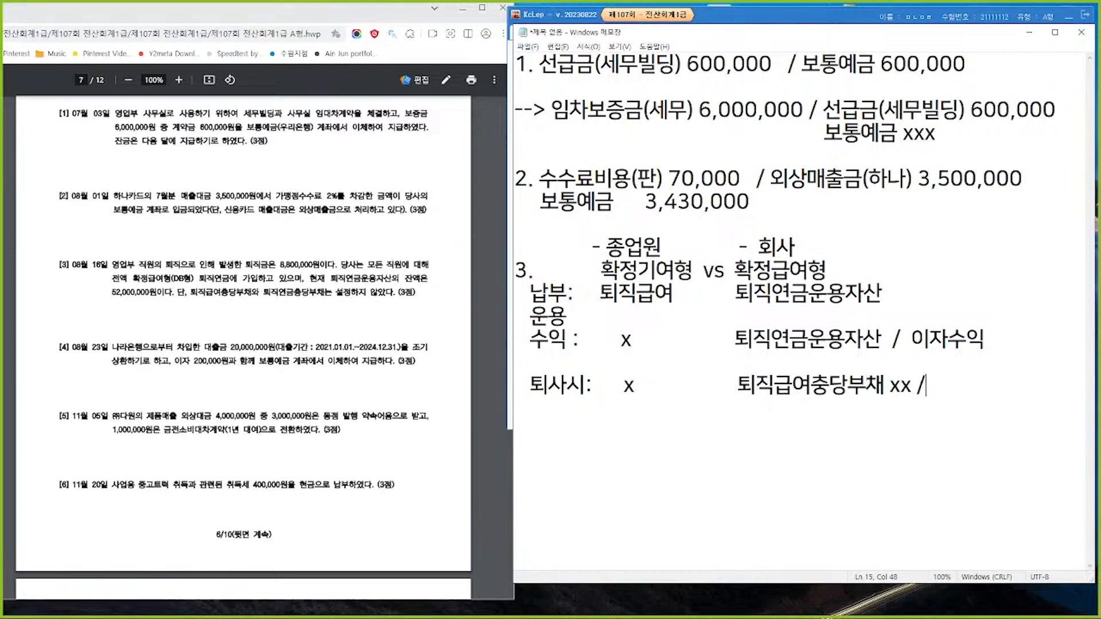
{"action": "type", "text": "퇴직"}
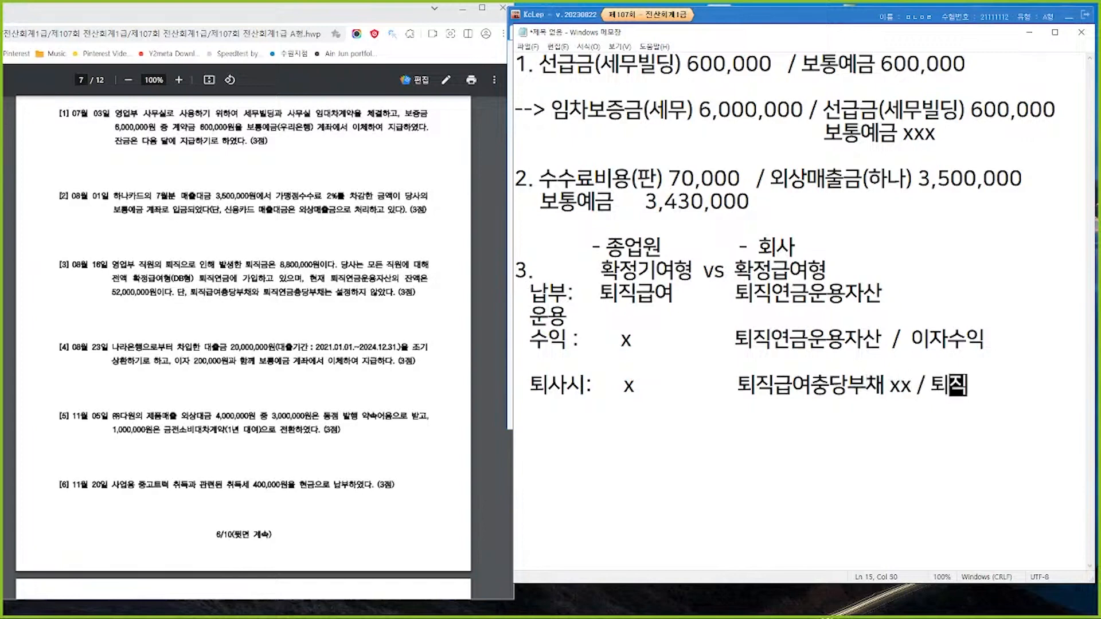
{"action": "type", "text": "연금운용자산"}
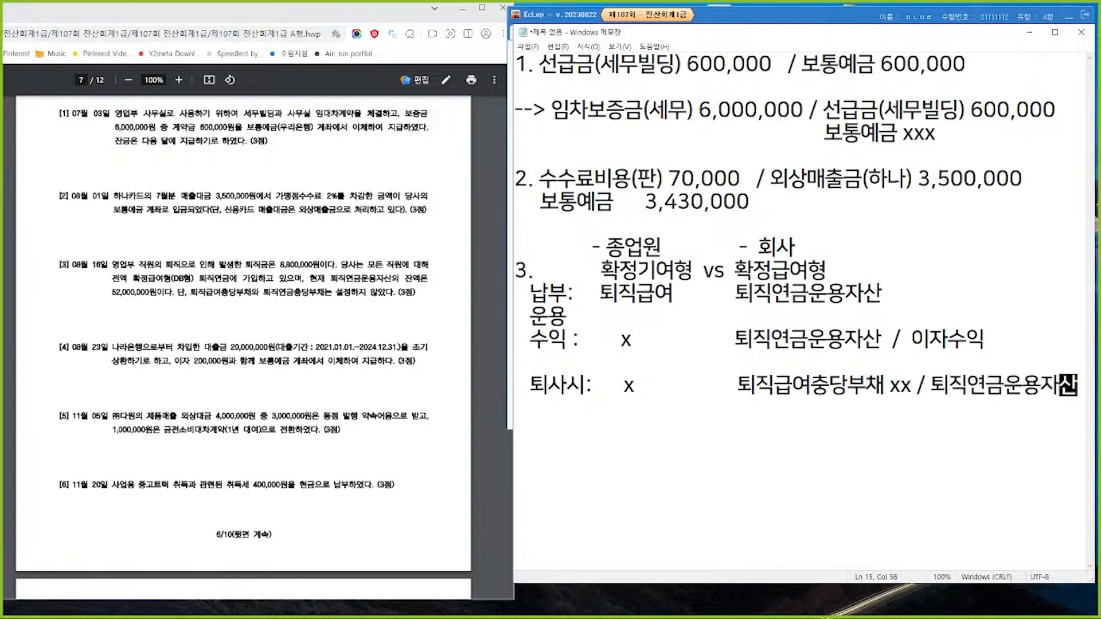
Add the second line "퇴직급여 xx / 보통예금 xxx" beneath 퇴직급여충당부채 in the 퇴사시 row.
{"action": "key", "text": "Return"}
{"action": "type", "text": "ㅌㅚ직급여"}
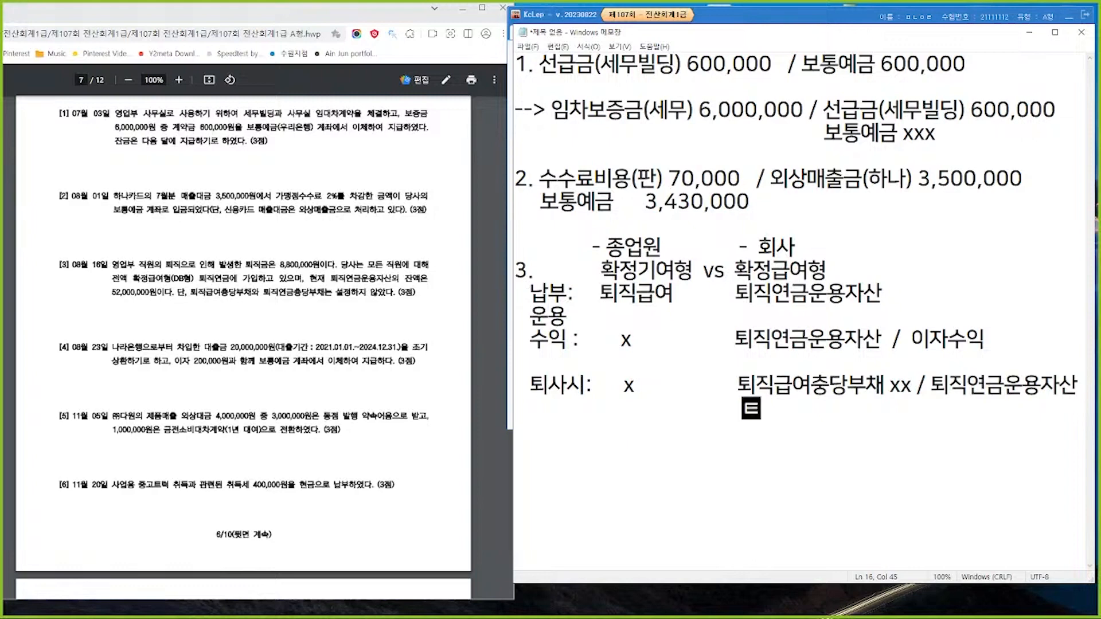
{"action": "type", "text": "               xx /"}
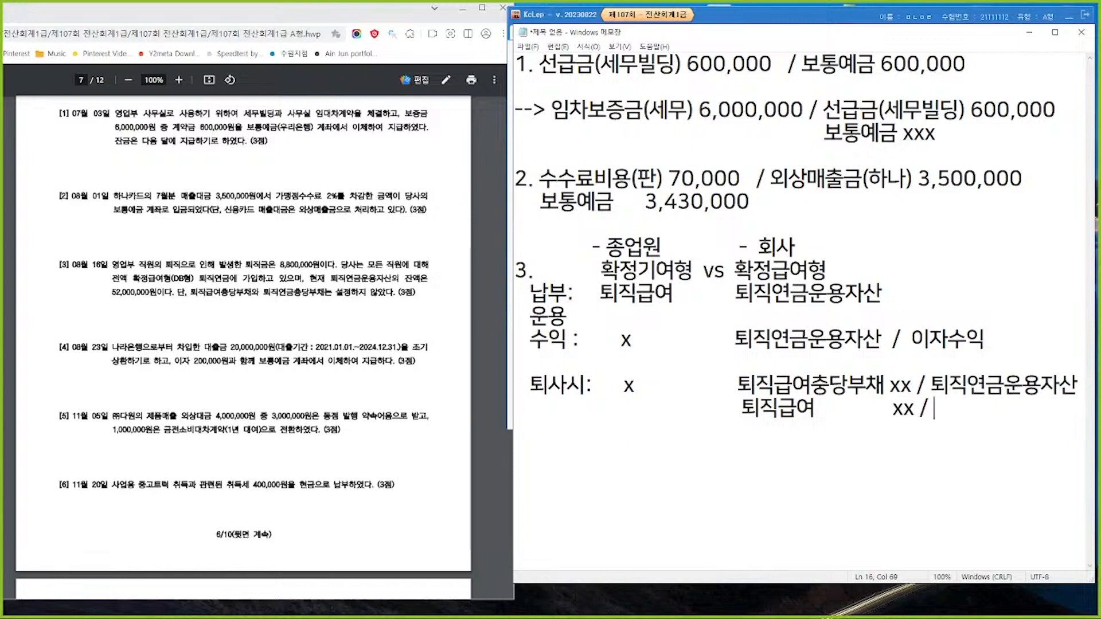
{"action": "type", "text": " 보통예금 xxx"}
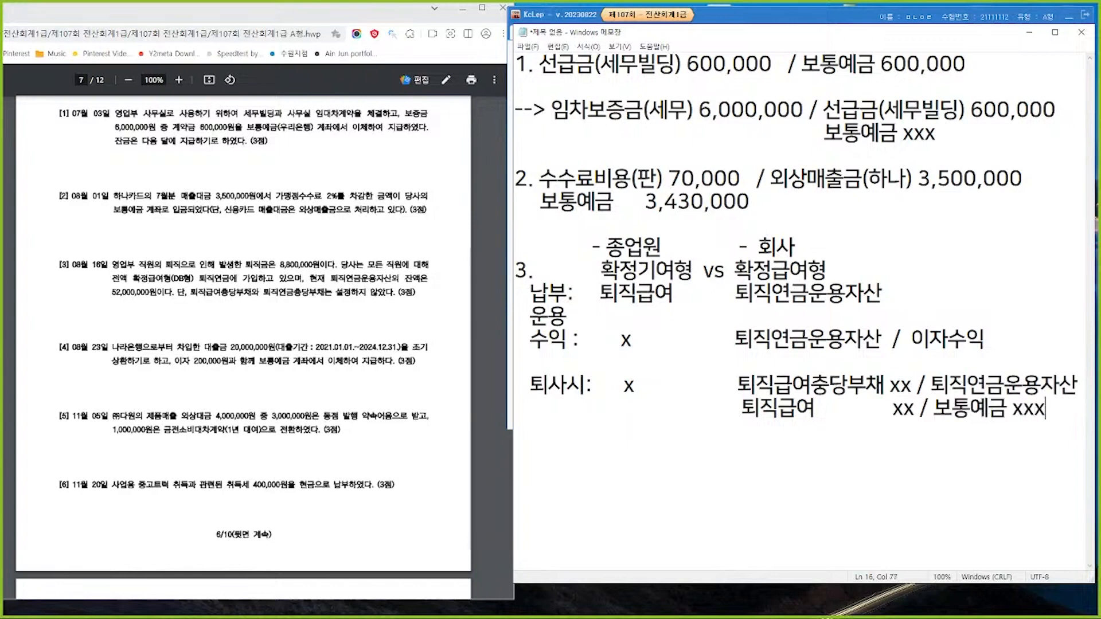
After a blank line, write entry 3's answer "퇴직급여 8,800,000 / 퇴직연금운용자산 8,800,000".
{"action": "key", "text": "Return"}
{"action": "key", "text": "Return"}
{"action": "type", "text": "퇴직급여 8"}
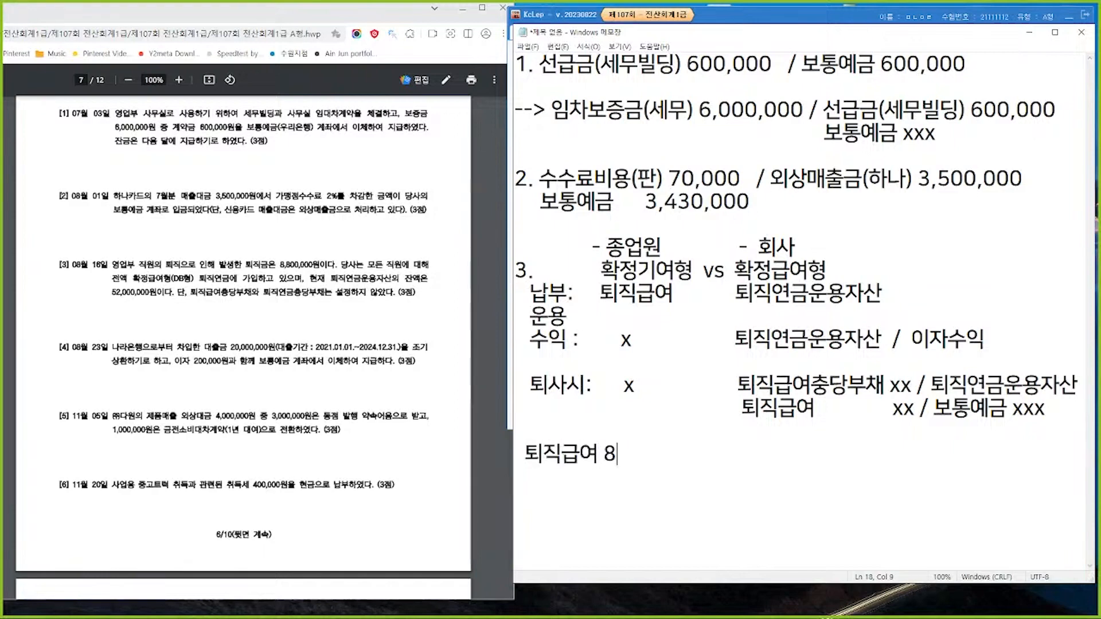
{"action": "type", "text": ",800,000   / "}
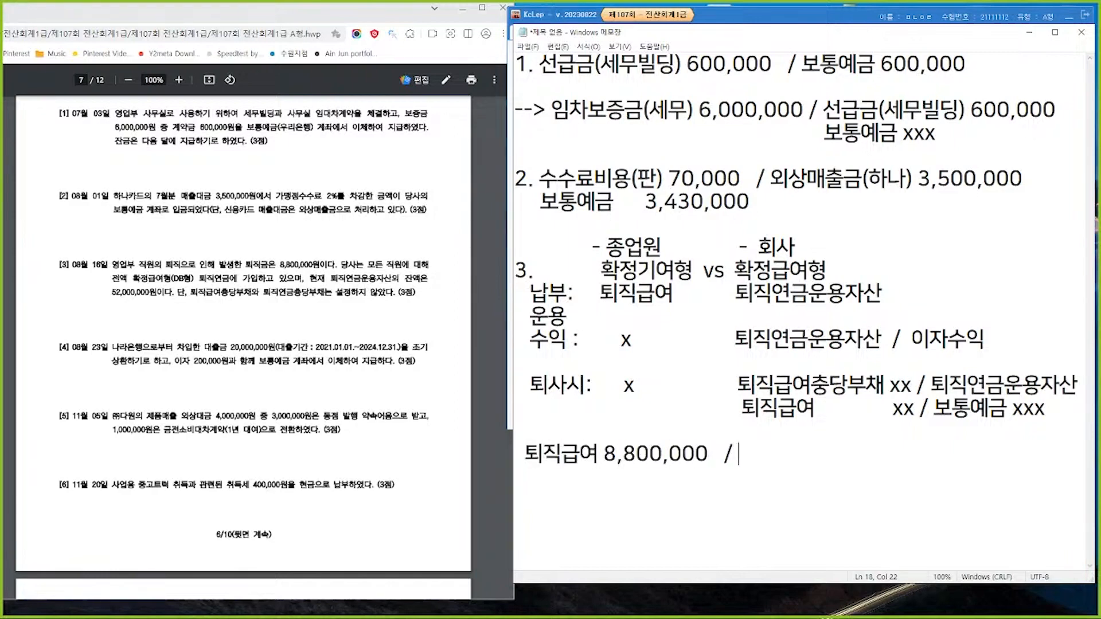
{"action": "type", "text": "퇴직연금운용자산"}
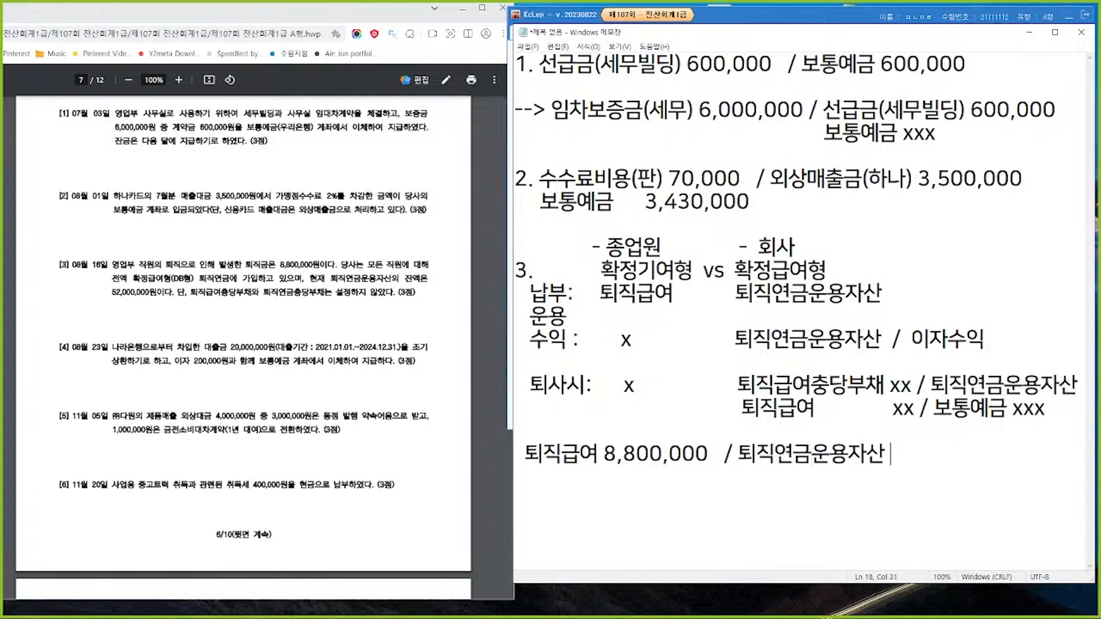
{"action": "type", "text": " 8,800,000"}
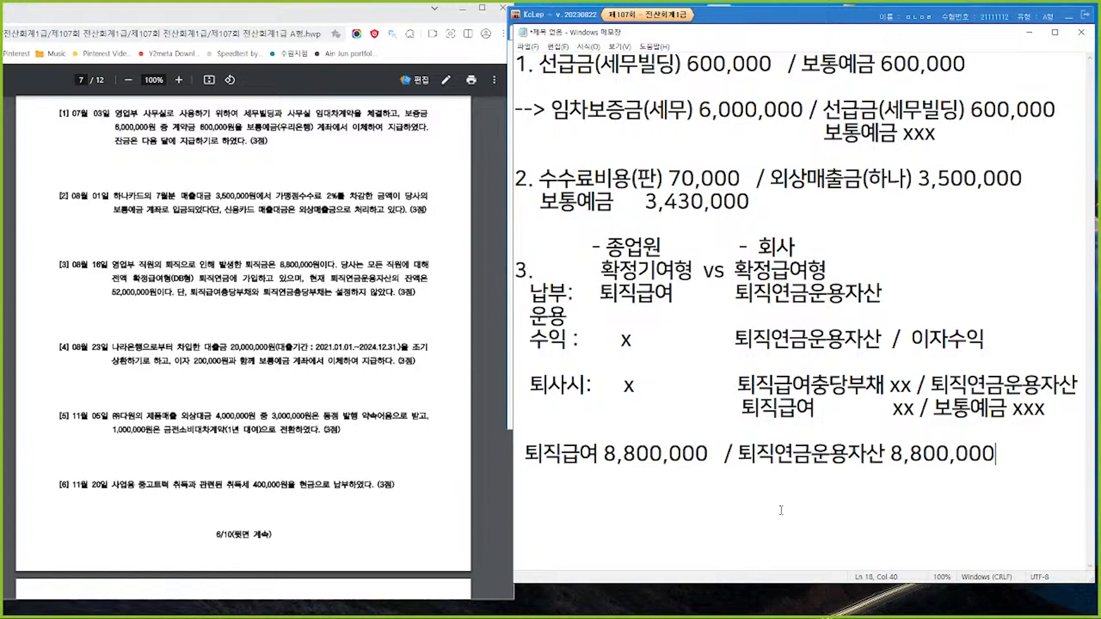
Start entry 4 two blank lines below entry 3's answer and put the note "대출" on the line above its number.
{"action": "key", "text": "Return"}
{"action": "key", "text": "Return"}
{"action": "key", "text": "Return"}
{"action": "type", "text": "4."}
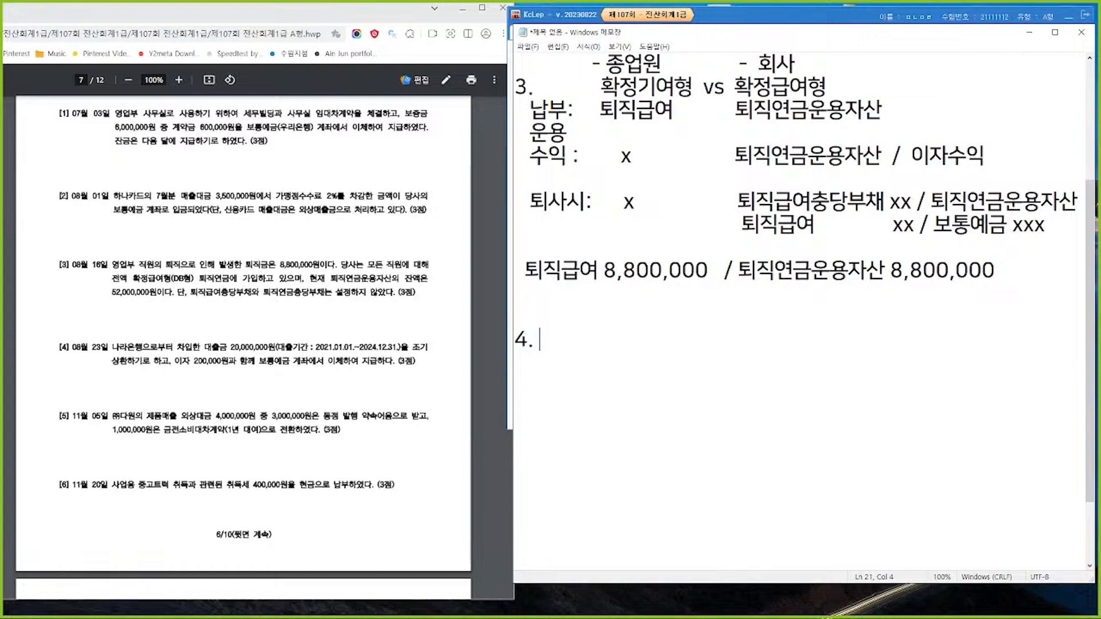
{"action": "left_click", "coordinate": [552, 325]}
{"action": "type", "text": "대출"}
Write entry 4's original borrowing entry as "보통예금 20,000,000 / 장기차입금(나라) 20,000,000".
{"action": "type", "text": "보통예금 "}
{"action": "type", "text": "20,"}
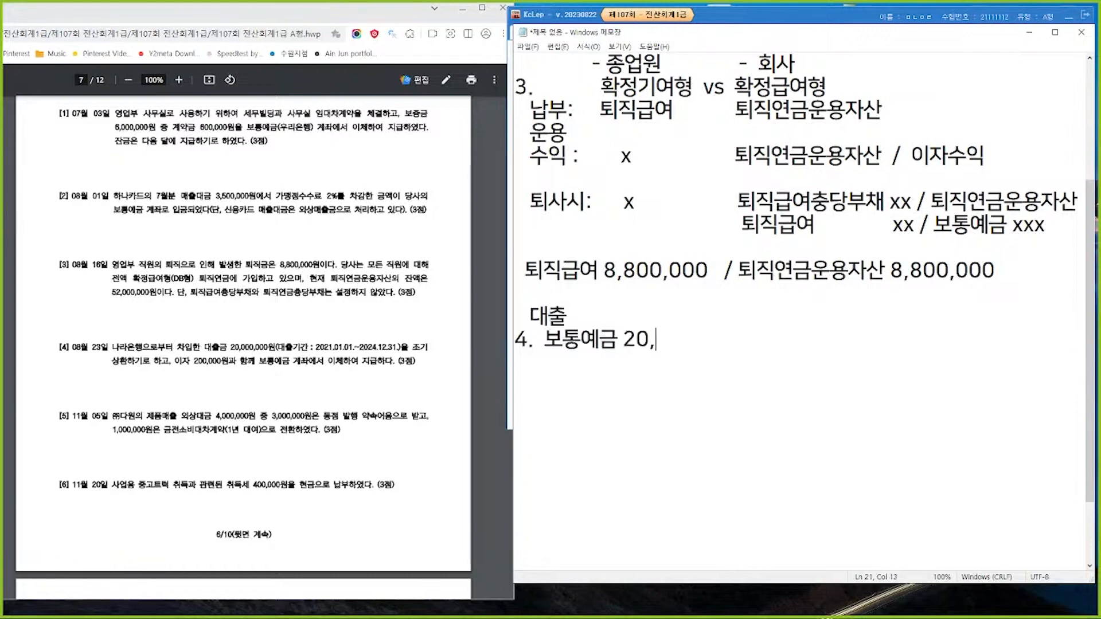
{"action": "type", "text": "000,000  / "}
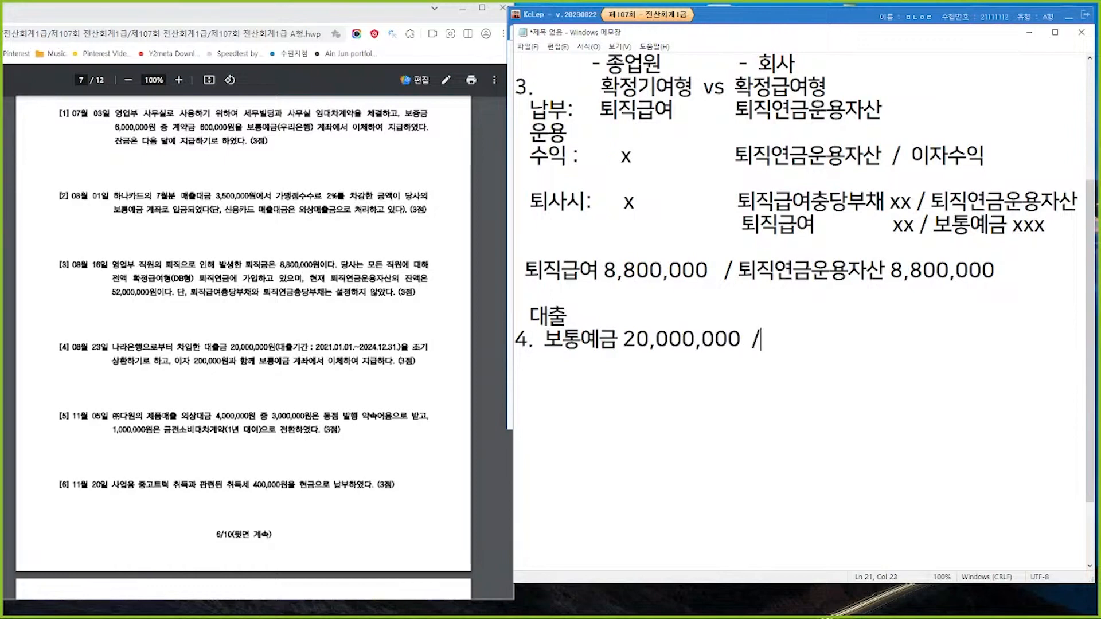
{"action": "type", "text": "장기자입ㄱ"}
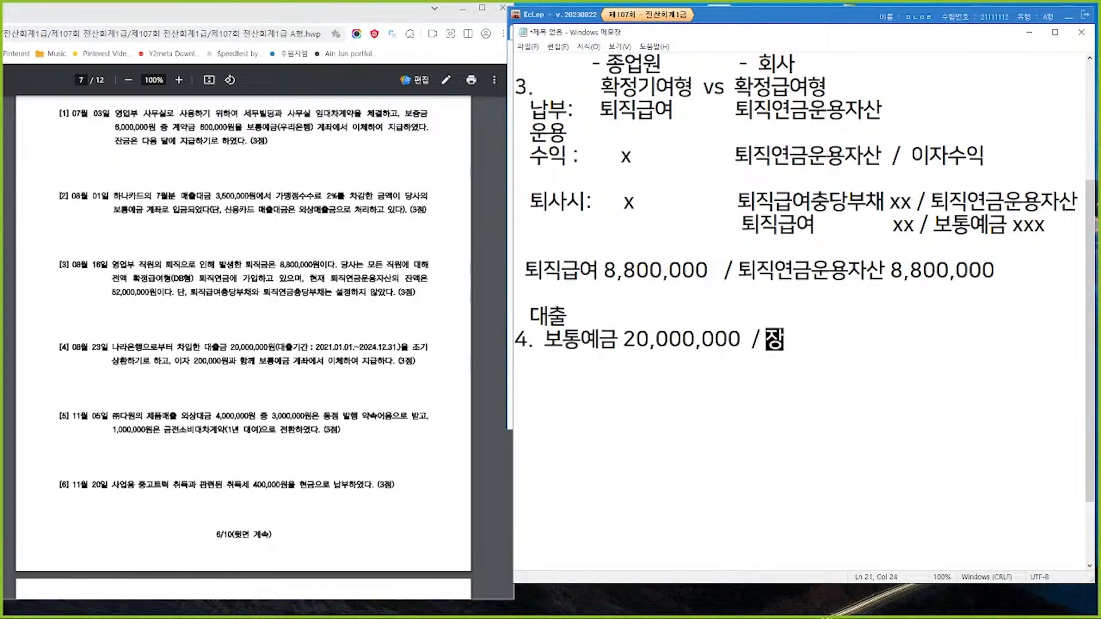
{"action": "key", "text": "BackSpace"}
{"action": "key", "text": "BackSpace"}
{"action": "key", "text": "BackSpace"}
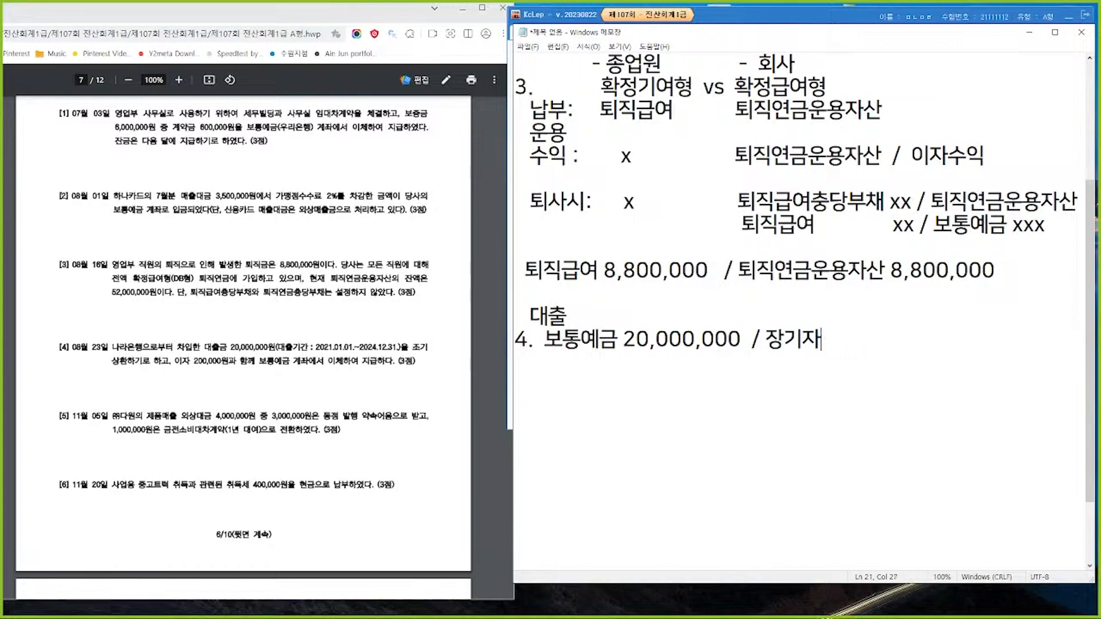
{"action": "type", "text": "차입금("}
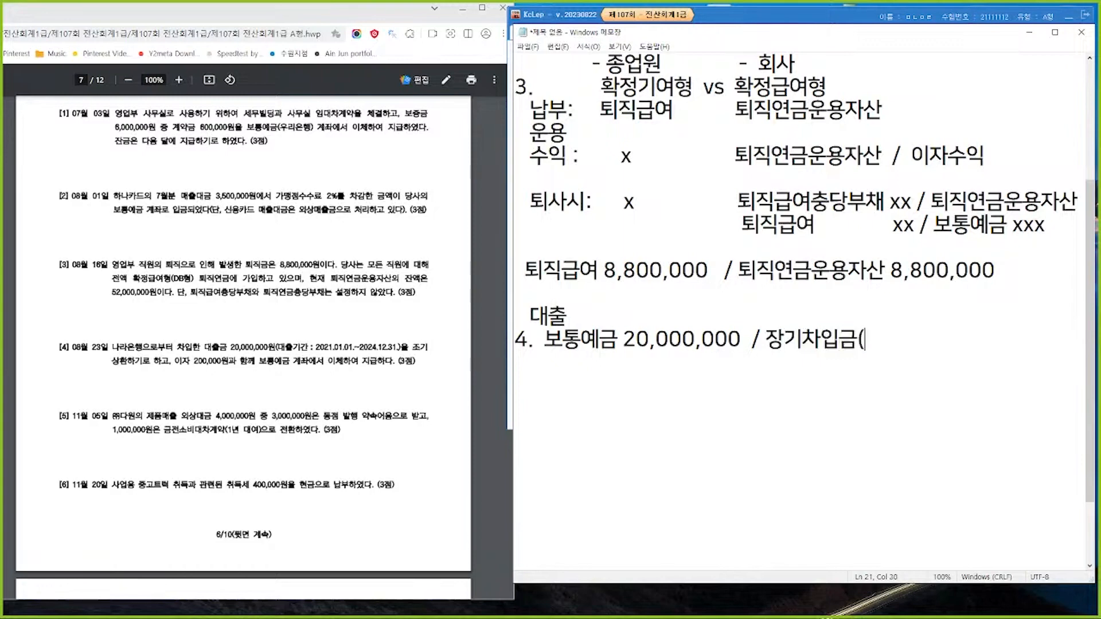
{"action": "type", "text": "나라) 20,0"}
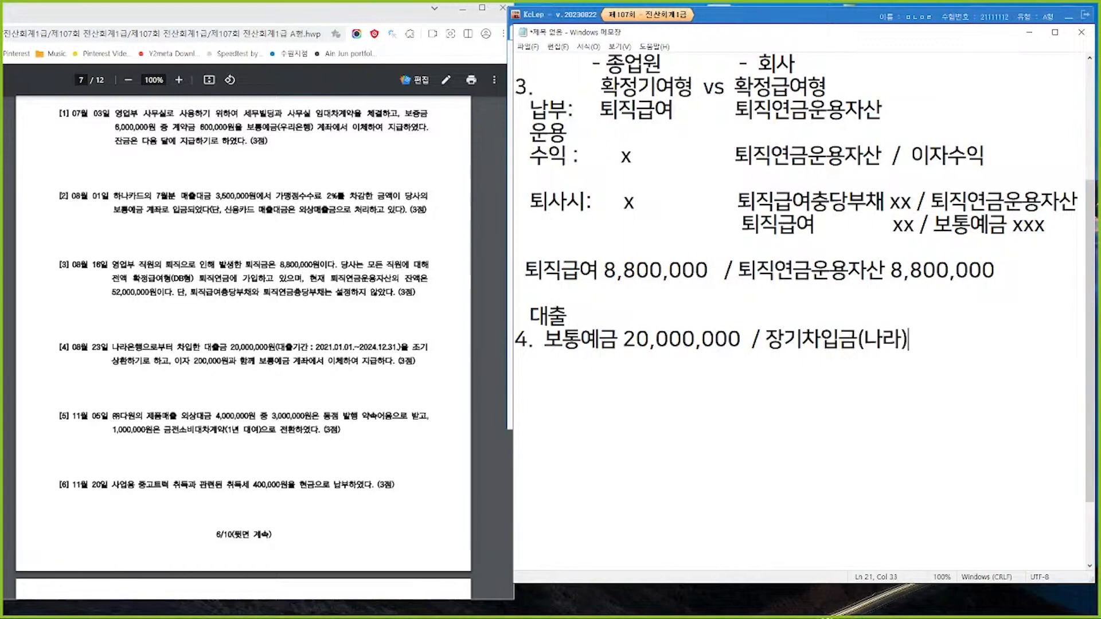
{"action": "type", "text": "00,000"}
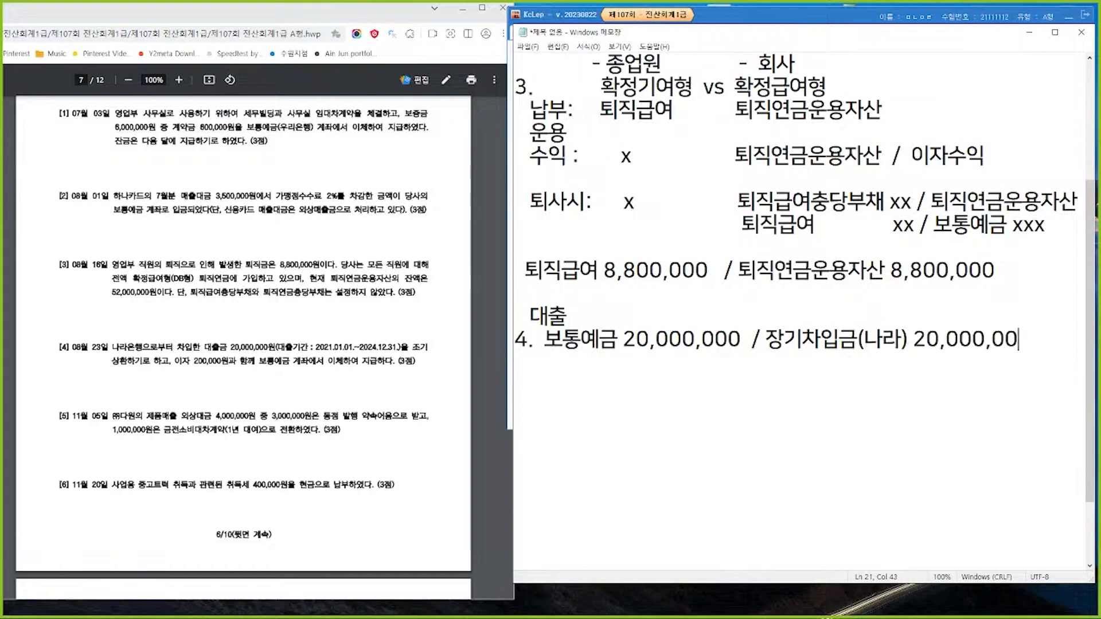
After a blank line, add the repayment entry "--> 장기자입금(나라) 20,000,000 / 보통예금 20,200,000".
{"action": "key", "text": "Return"}
{"action": "key", "text": "Return"}
{"action": "type", "text": "-->"}
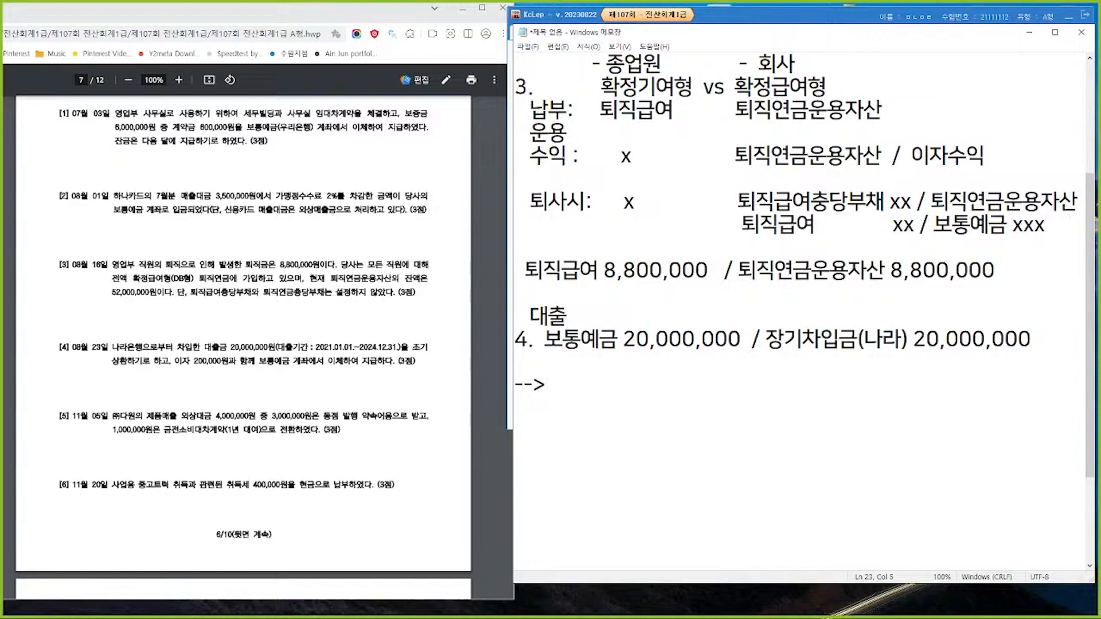
{"action": "type", "text": " 장깇자입금(나라"}
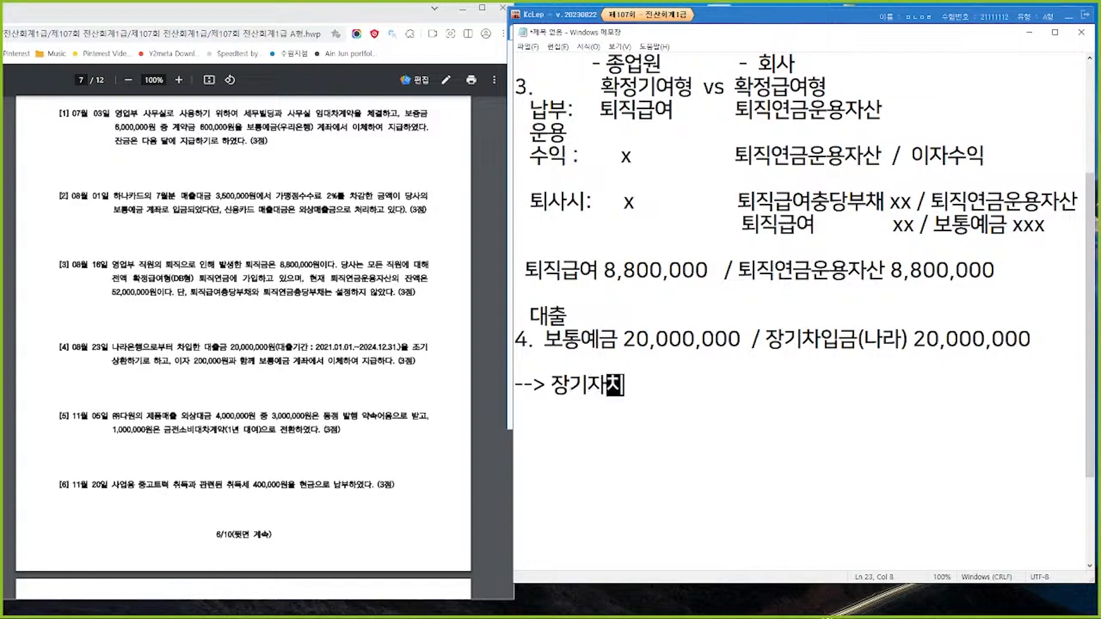
{"action": "type", "text": ") 20,"}
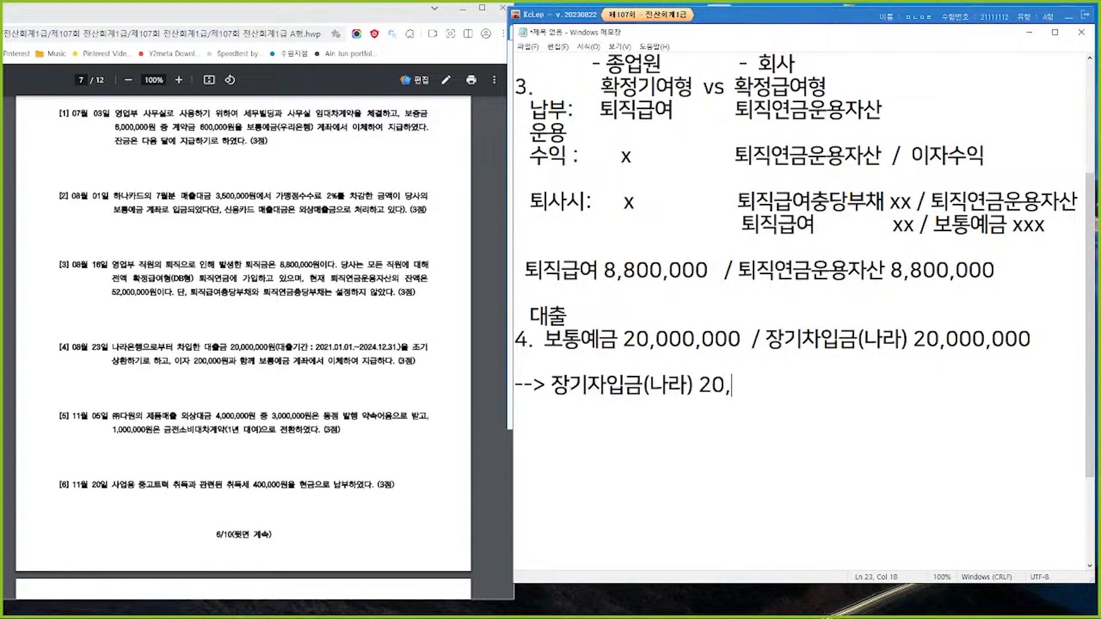
{"action": "type", "text": "000,000  /"}
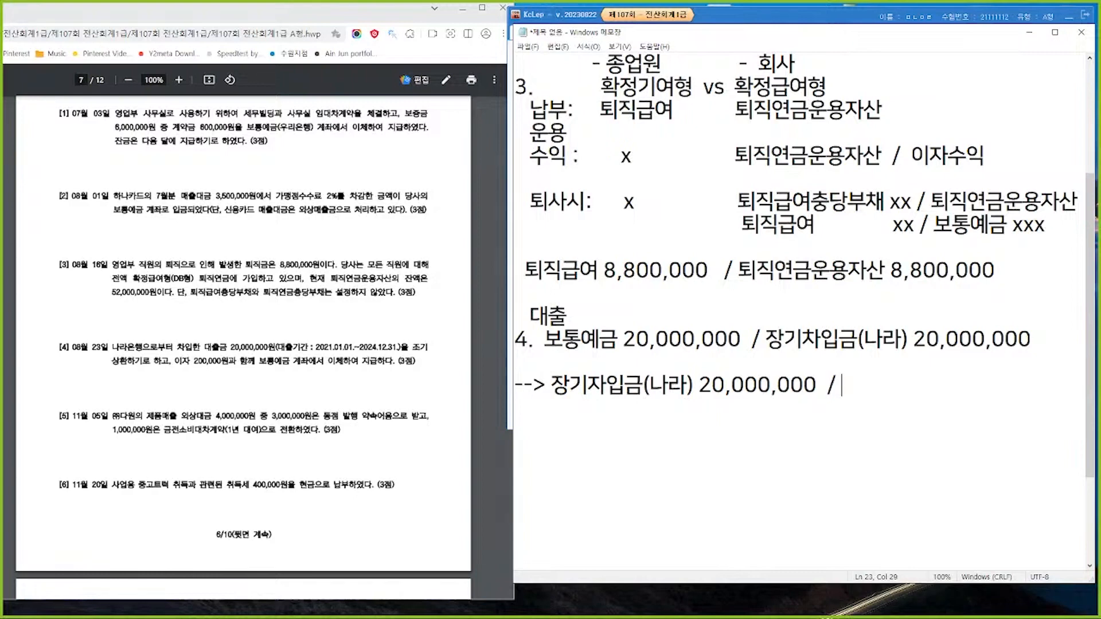
{"action": "type", "text": "보통예금 "}
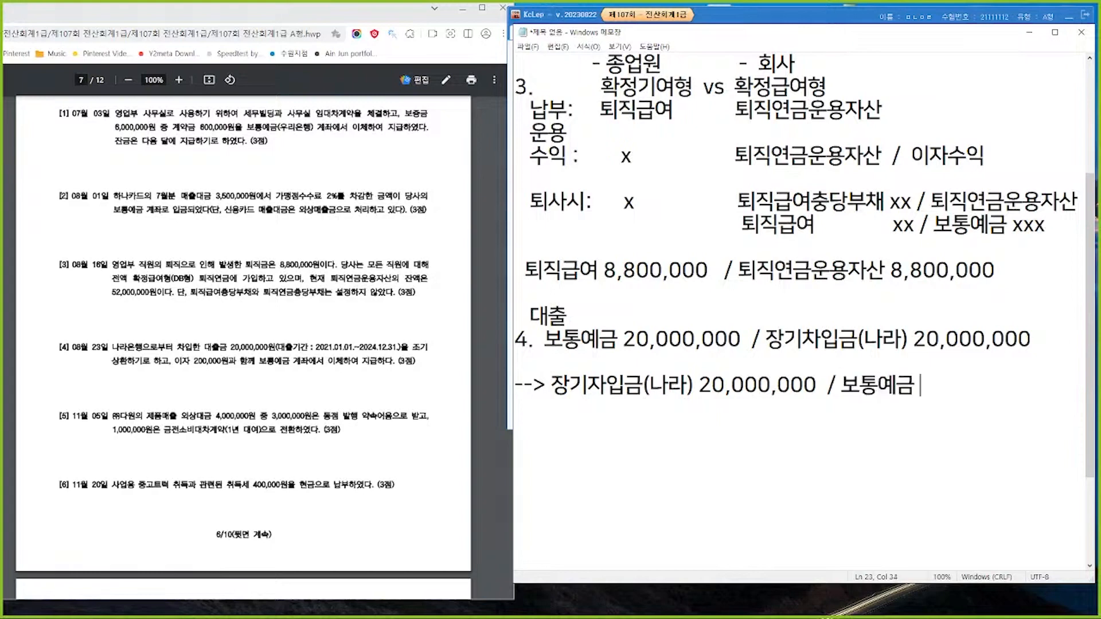
{"action": "type", "text": "20,200,000"}
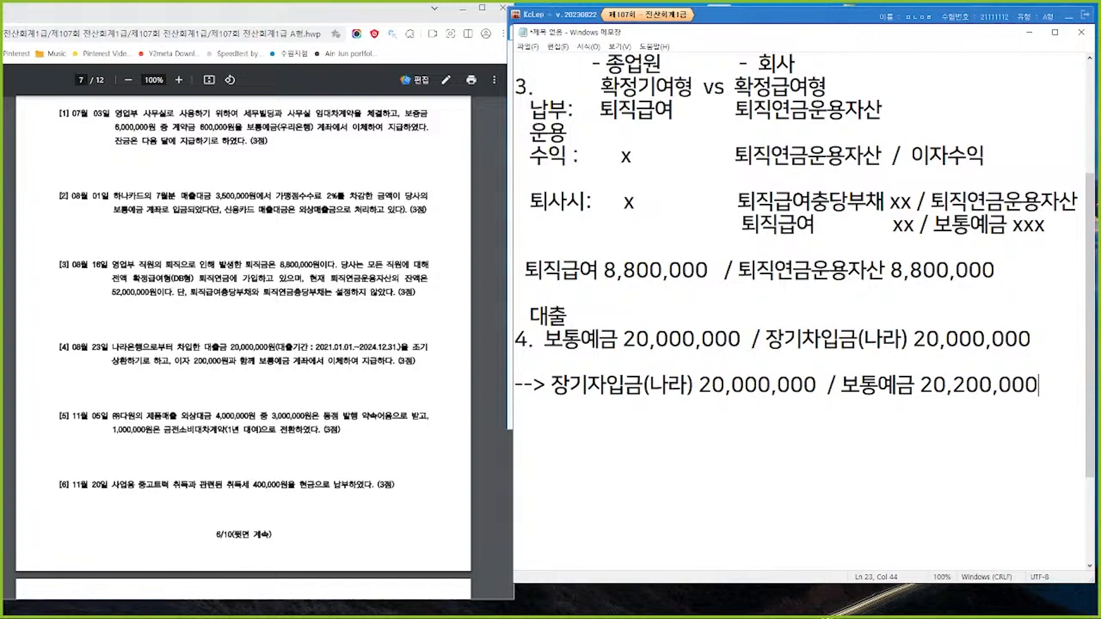
Add the interest line "이자비용 200,000" beneath the debit side of the repayment entry.
{"action": "key", "text": "Return"}
{"action": "type", "text": "이자"}
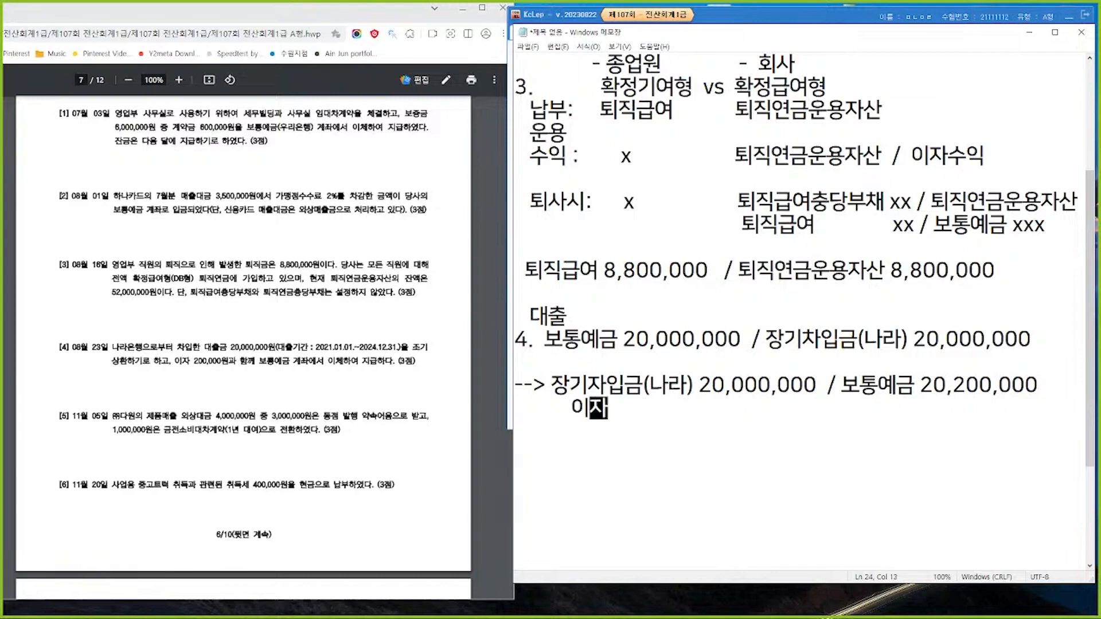
{"action": "type", "text": "비용                200,000"}
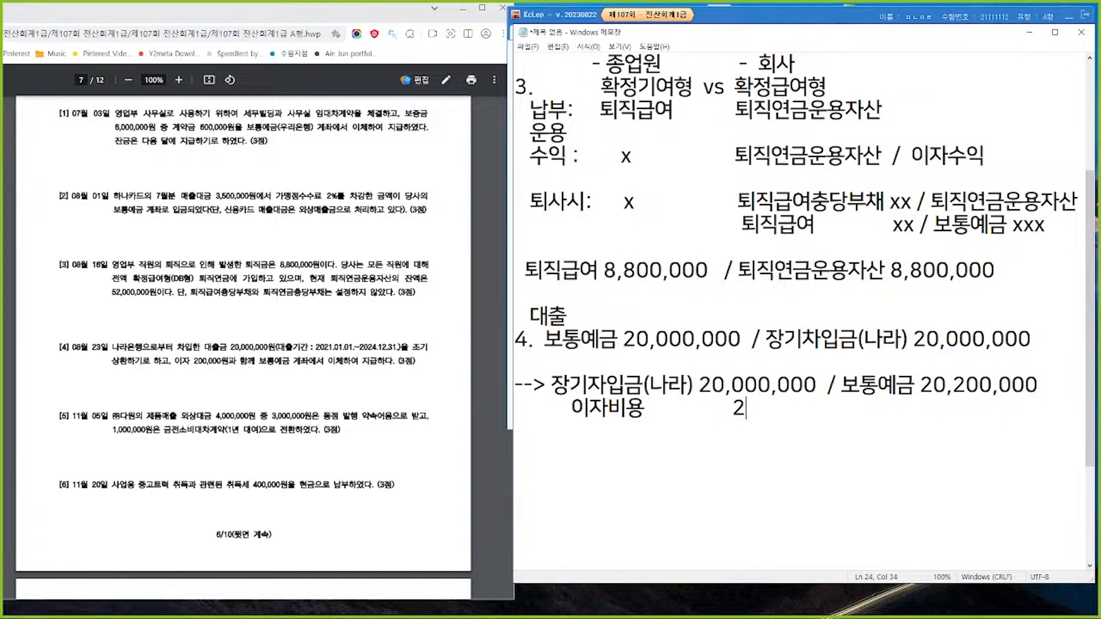
After a blank line, start entry 5 with the original sale "외상매출금(다원) 4,000,000 / 제품매출 4,000,000".
{"action": "key", "text": "Return"}
{"action": "key", "text": "Return"}
{"action": "type", "text": "5."}
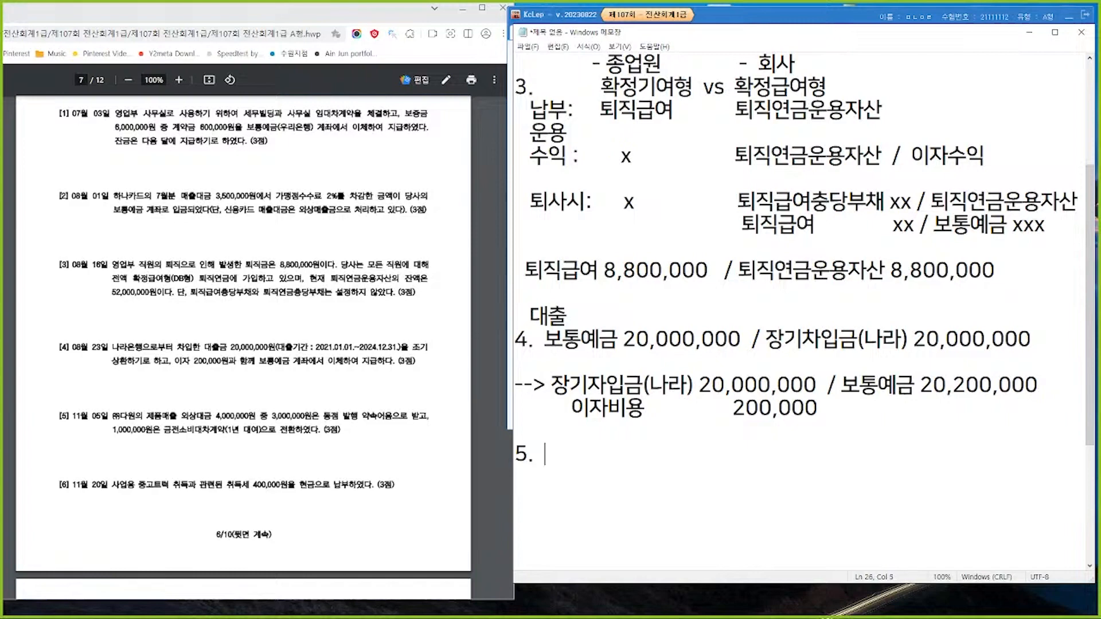
{"action": "type", "text": "외상"}
{"action": "type", "text": "매출금"}
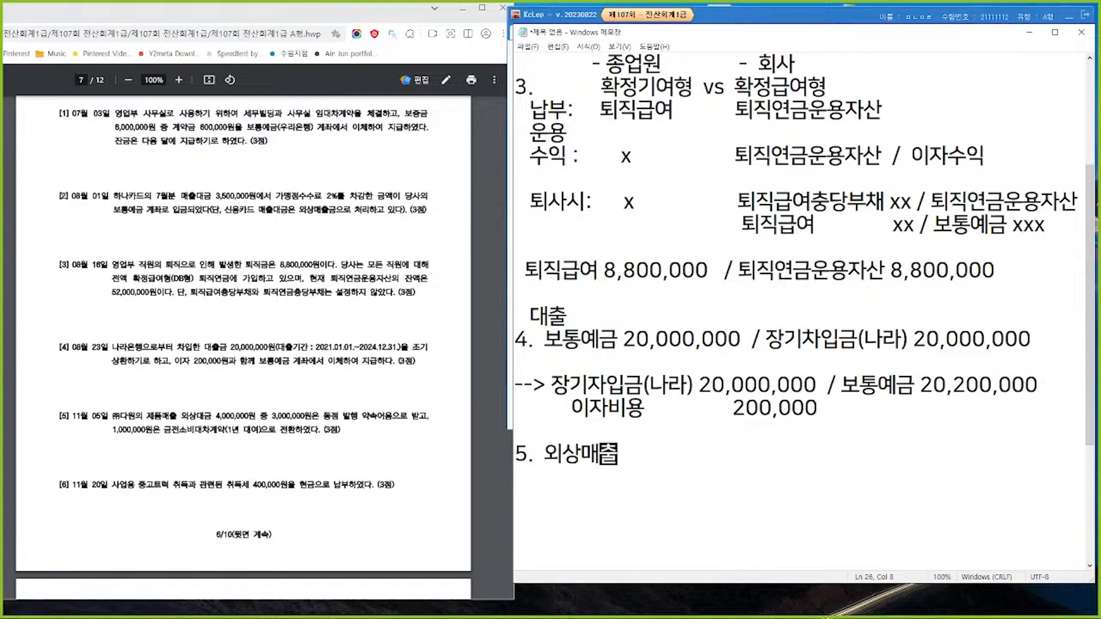
{"action": "type", "text": "(다원) "}
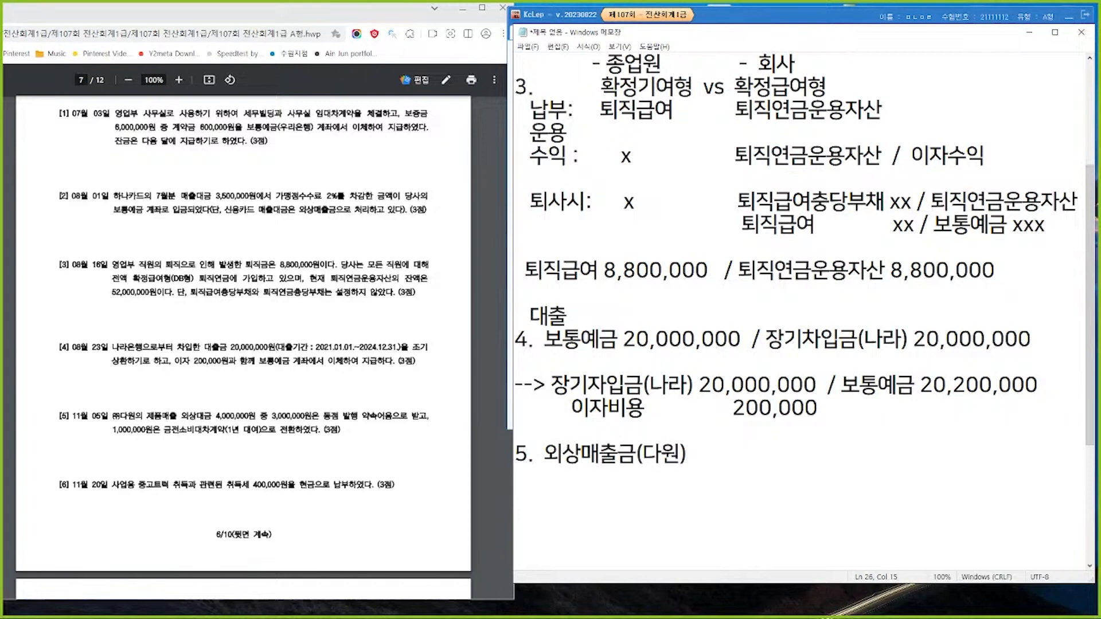
{"action": "type", "text": "4,000,000  /  "}
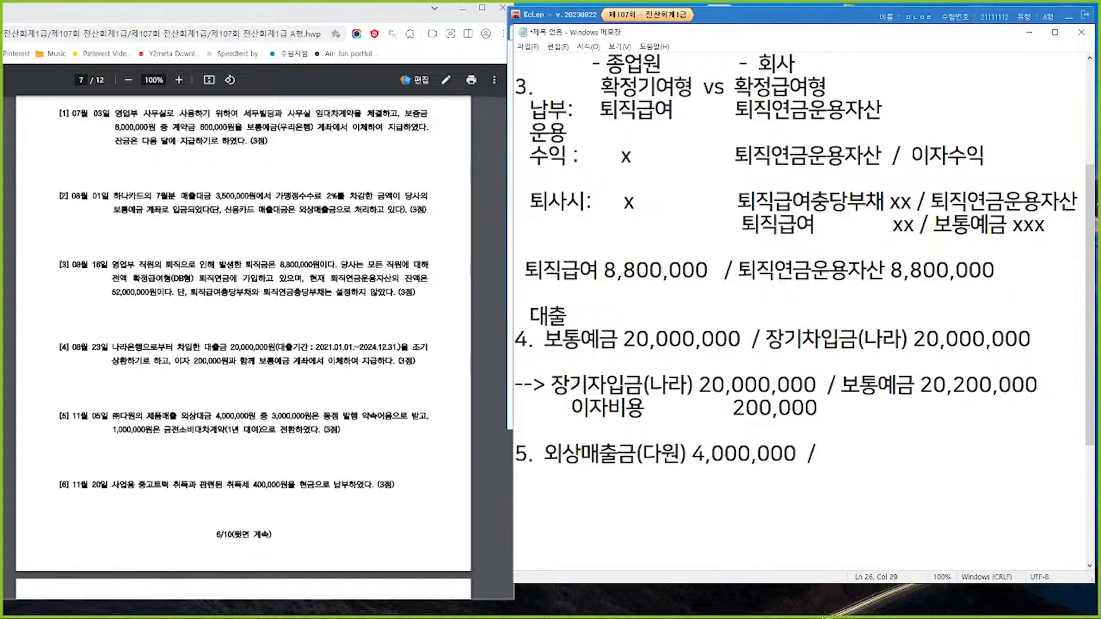
{"action": "type", "text": "제품매출"}
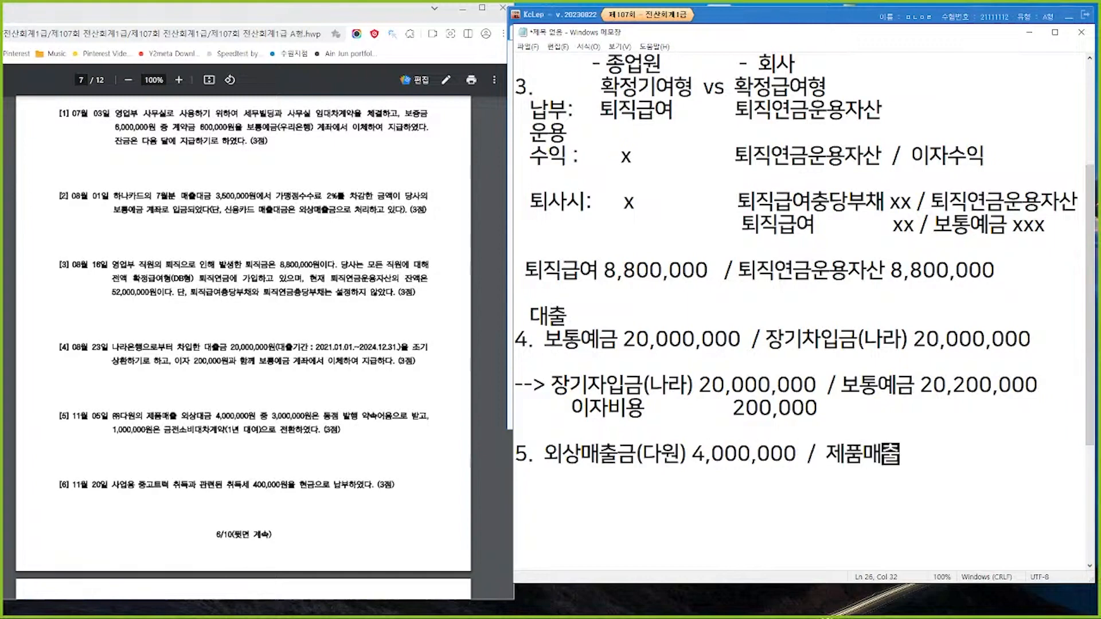
{"action": "type", "text": " 4,000,000"}
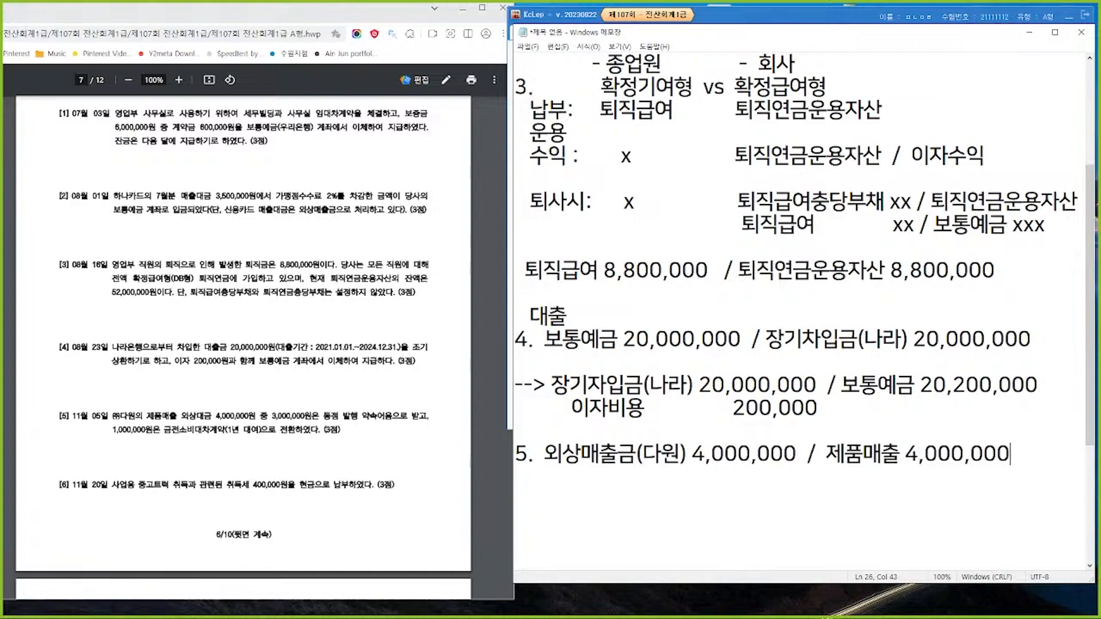
Below entry 5's sale, leave a blank line and write "--> / 외상매출금(다원) 4,000,000" with room for the debit side.
{"action": "key", "text": "Return"}
{"action": "key", "text": "Return"}
{"action": "type", "text": "-->                 / 외상매출금("}
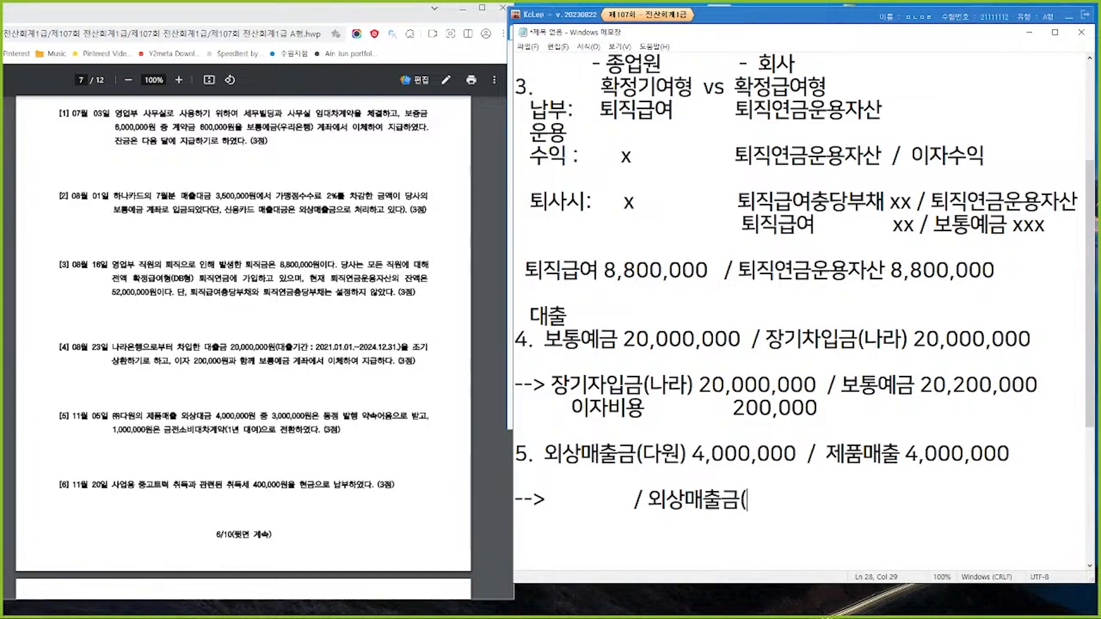
{"action": "type", "text": "당원) 4,0"}
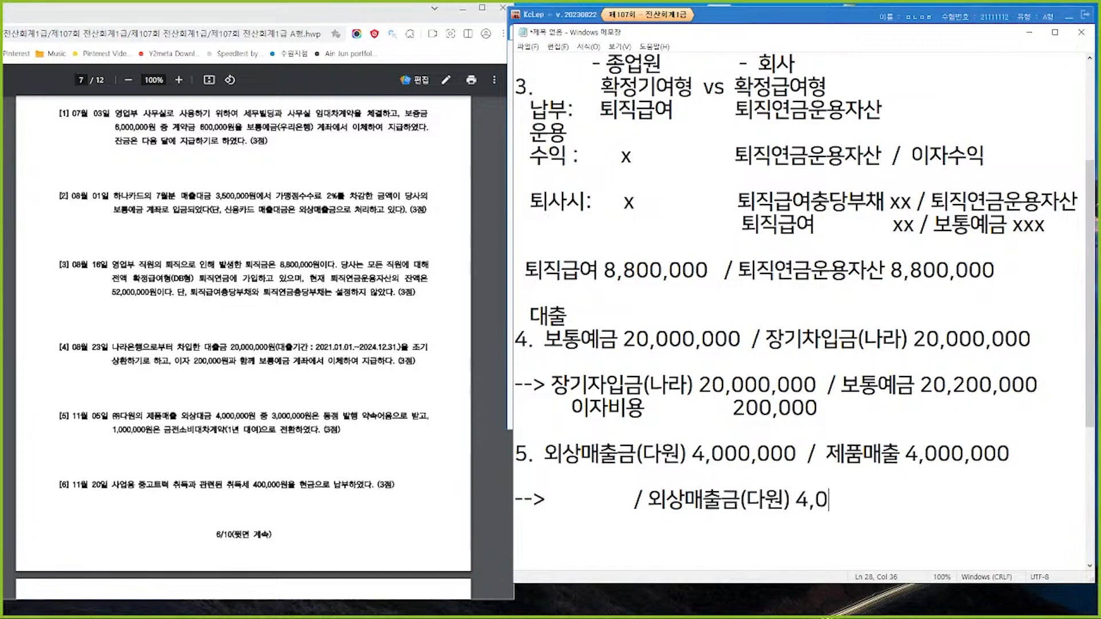
{"action": "type", "text": "00,000"}
Fill the debit side before the slash in entry 5's arrow line with "받을어음(다원) 3,000,000".
{"action": "key", "text": "Left"}
{"action": "key", "text": "Left"}
{"action": "key", "text": "Left"}
{"action": "key", "text": "Left"}
{"action": "key", "text": "Left"}
{"action": "key", "text": "Left"}
{"action": "key", "text": "Left"}
{"action": "key", "text": "Left"}
{"action": "key", "text": "Left"}
{"action": "key", "text": "Left"}
{"action": "key", "text": "Left"}
{"action": "key", "text": "Left"}
{"action": "key", "text": "Left"}
{"action": "key", "text": "Left"}
{"action": "key", "text": "Left"}
{"action": "key", "text": "Left"}
{"action": "key", "text": "Left"}
{"action": "key", "text": "Left"}
{"action": "key", "text": "Left"}
{"action": "key", "text": "Left"}
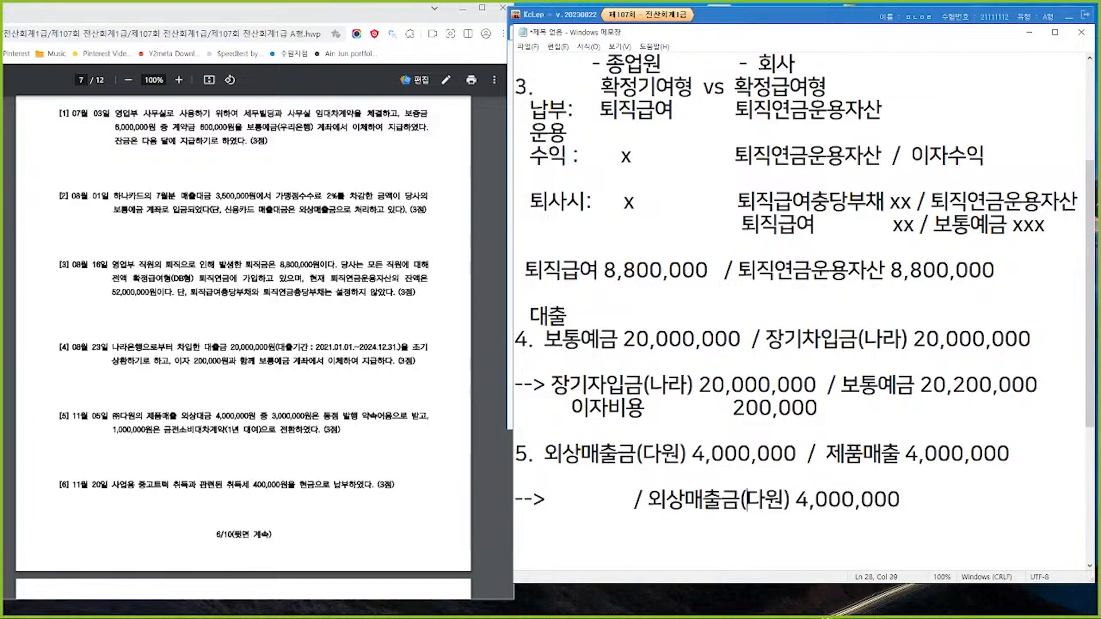
{"action": "key", "text": "Left"}
{"action": "key", "text": "Left"}
{"action": "key", "text": "Left"}
{"action": "key", "text": "Left"}
{"action": "type", "text": "받을어음(다"}
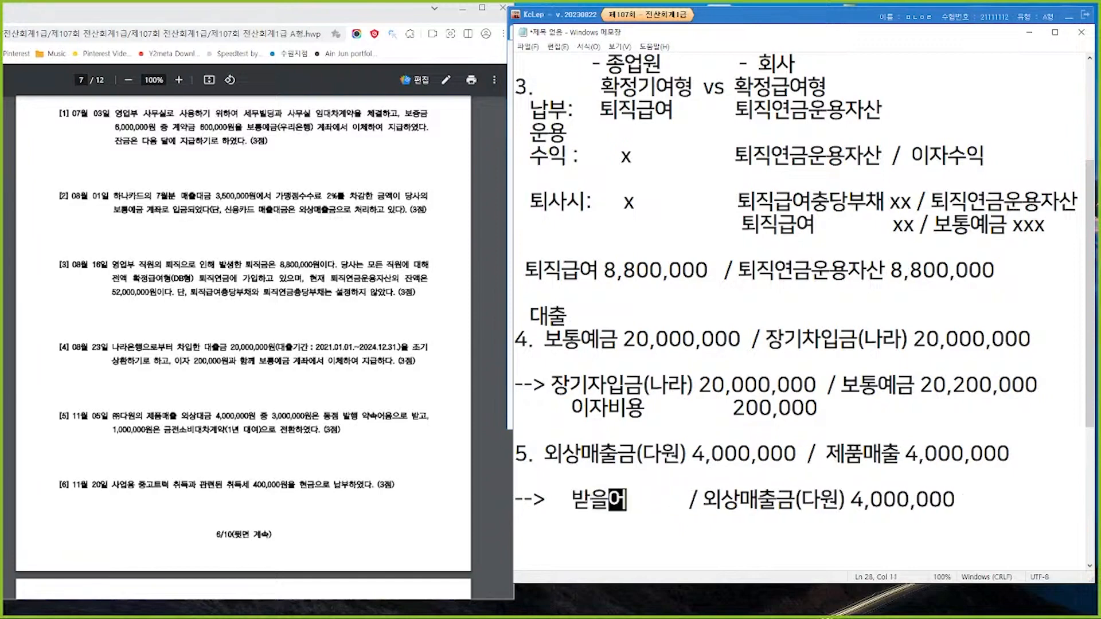
{"action": "type", "text": "원) 4,000,000"}
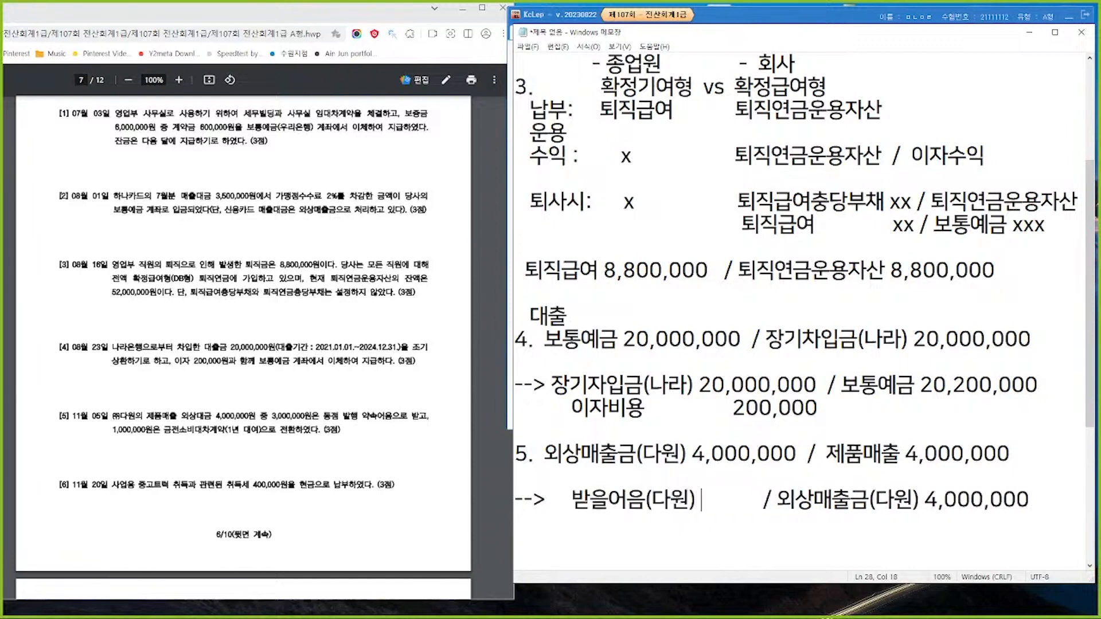
{"action": "key", "text": "Left"}
{"action": "key", "text": "Left"}
{"action": "key", "text": "Left"}
{"action": "key", "text": "Left"}
{"action": "key", "text": "Left"}
{"action": "key", "text": "Left"}
{"action": "key", "text": "Left"}
{"action": "key", "text": "Left"}
{"action": "key", "text": "BackSpace"}
{"action": "type", "text": "3"}
Remove the extra spaces between 받을어음's amount and the slash so the entry fits on one line.
{"action": "key", "text": "Right"}
{"action": "key", "text": "Right"}
{"action": "key", "text": "Right"}
{"action": "key", "text": "Right"}
{"action": "key", "text": "Right"}
{"action": "key", "text": "Right"}
{"action": "key", "text": "Right"}
{"action": "key", "text": "Right"}
{"action": "key", "text": "Right"}
{"action": "key", "text": "Right"}
{"action": "key", "text": "Right"}
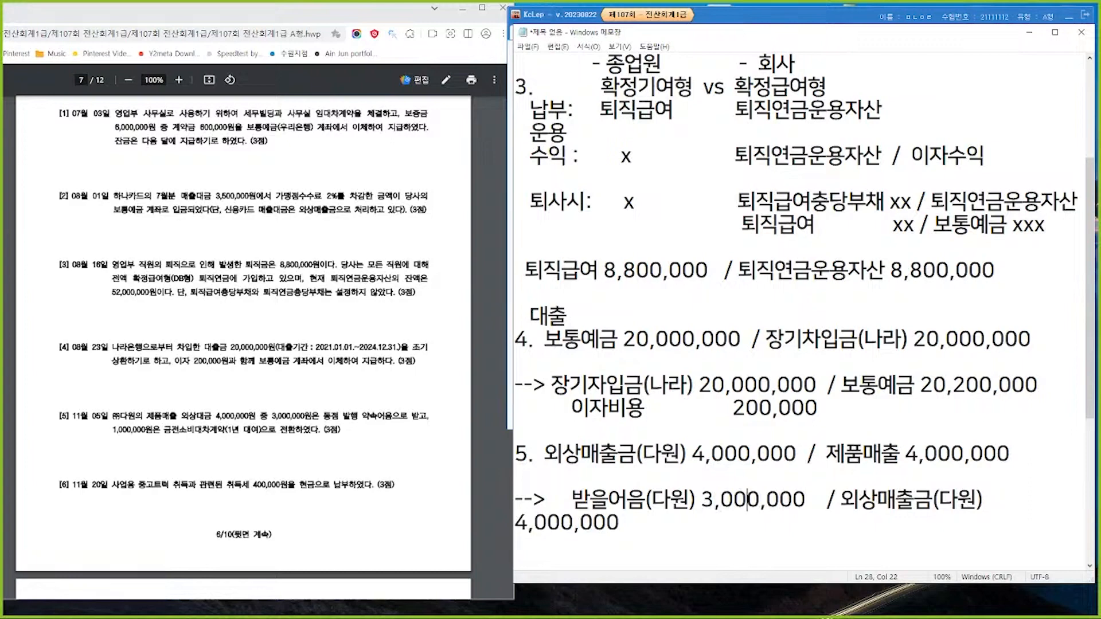
{"action": "key", "text": "BackSpace"}
{"action": "key", "text": "BackSpace"}
Add the second debit line "단기대여금(다원) 1,000,000" beneath 받을어음 in entry 5.
{"action": "key", "text": "End"}
{"action": "key", "text": "Return"}
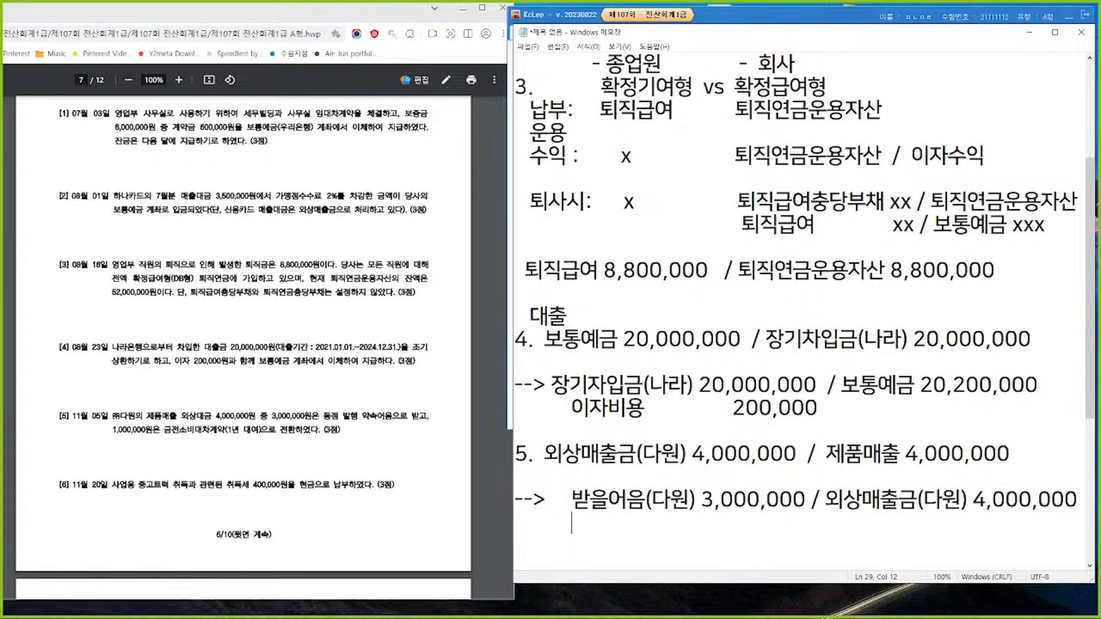
{"action": "key", "text": "BackSpace"}
{"action": "key", "text": "BackSpace"}
{"action": "type", "text": "단기대여금(다원"}
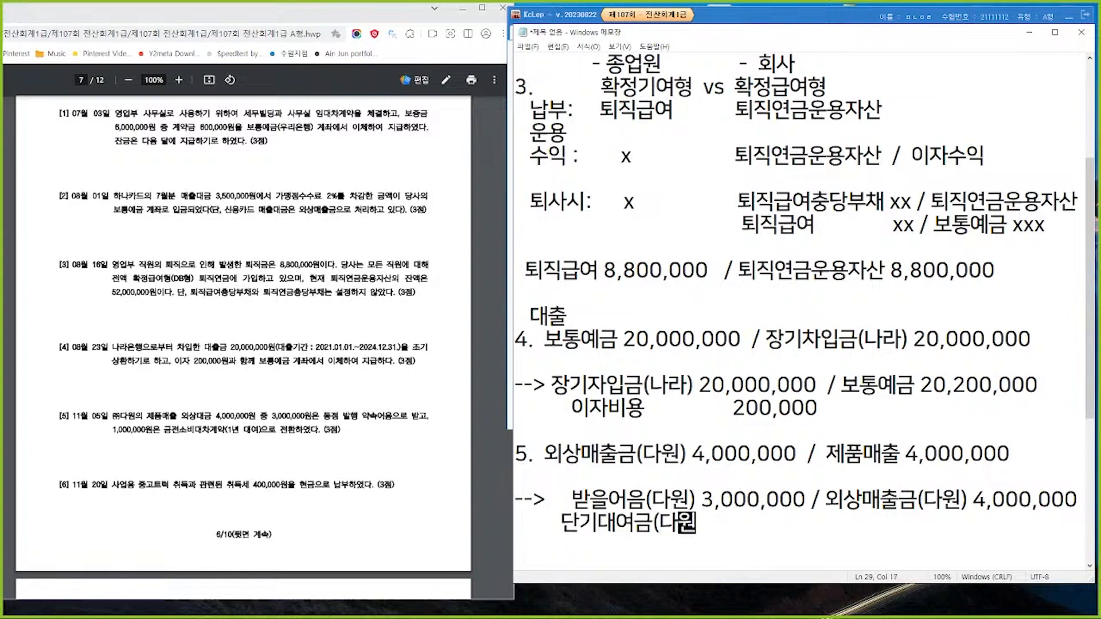
{"action": "type", "text": ") 1,000,"}
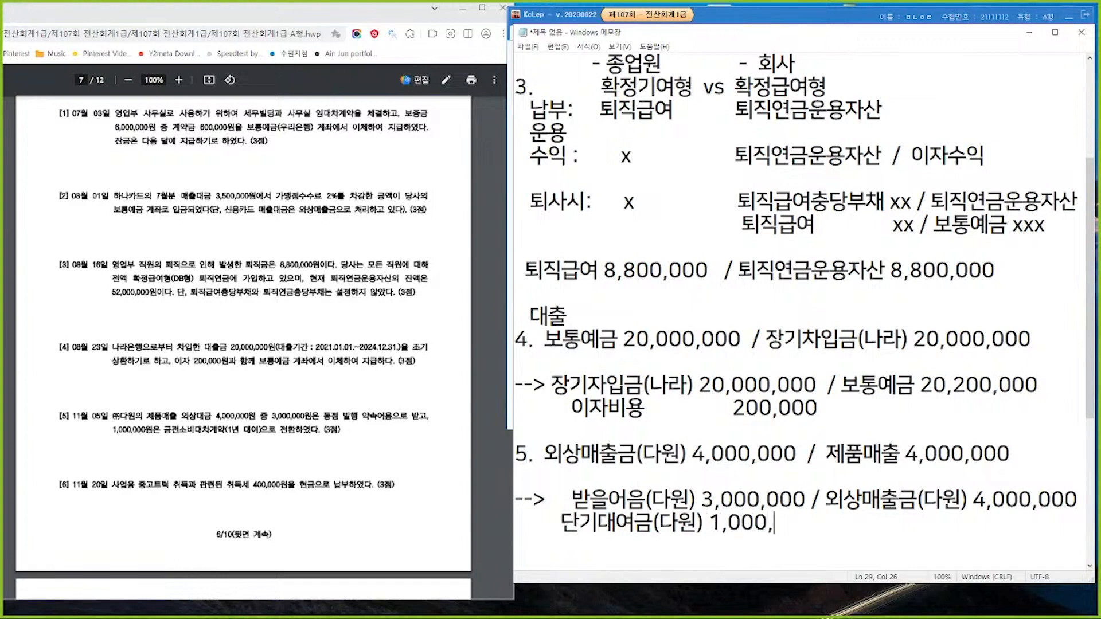
{"action": "type", "text": "000"}
After a blank line, write entry 6 as "차량운반구 400,000 / 현금 400,000".
{"action": "key", "text": "Return"}
{"action": "key", "text": "Return"}
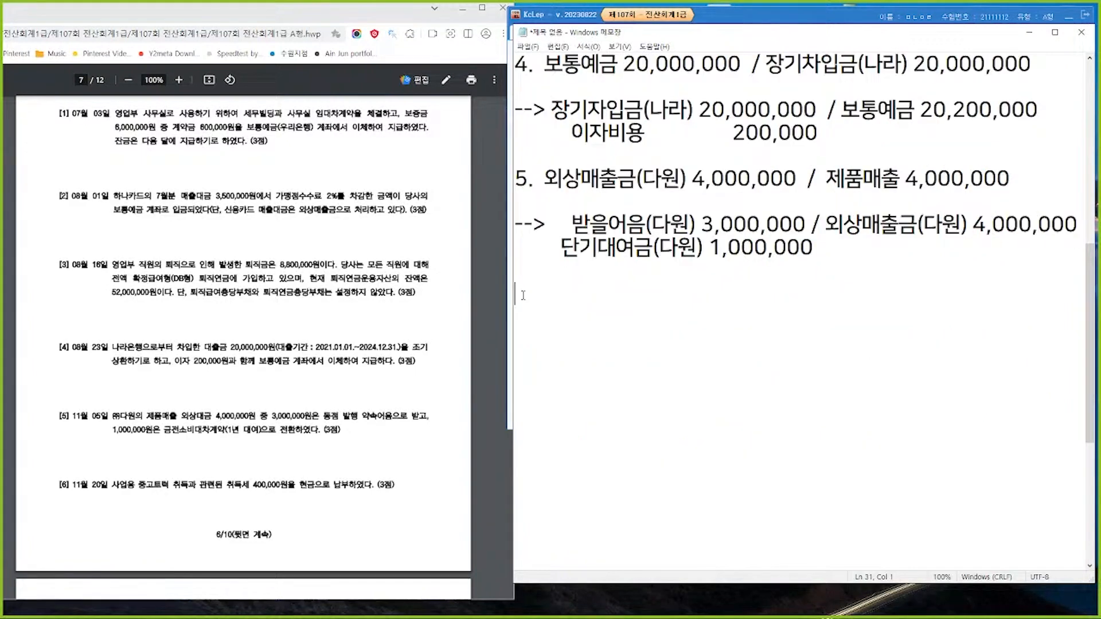
{"action": "type", "text": "6."}
{"action": "type", "text": "차량운반구"}
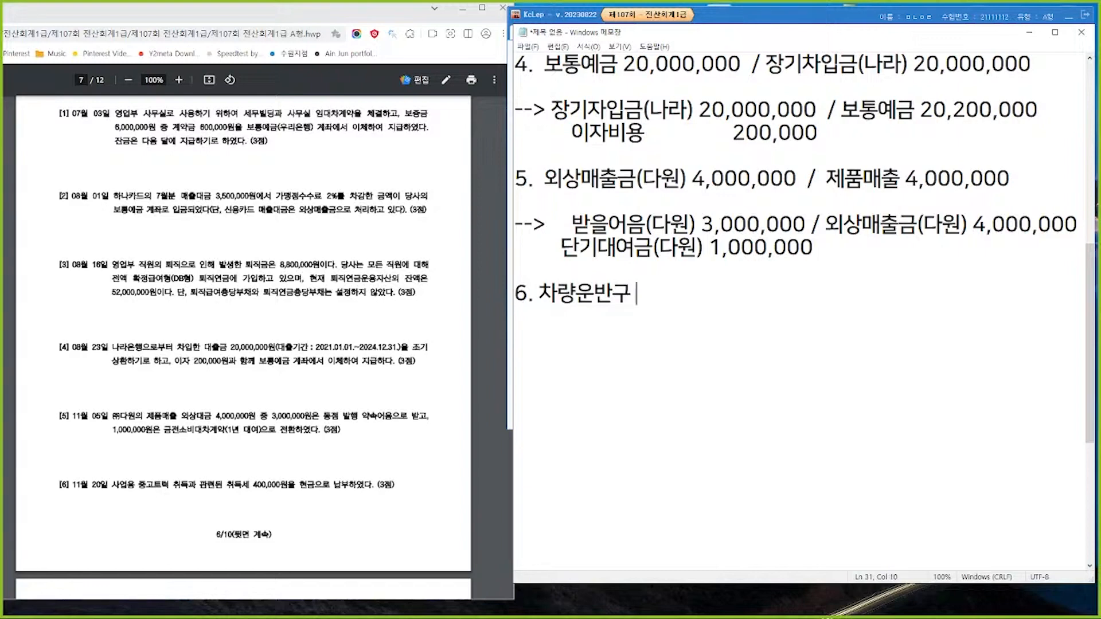
{"action": "type", "text": " 400,000"}
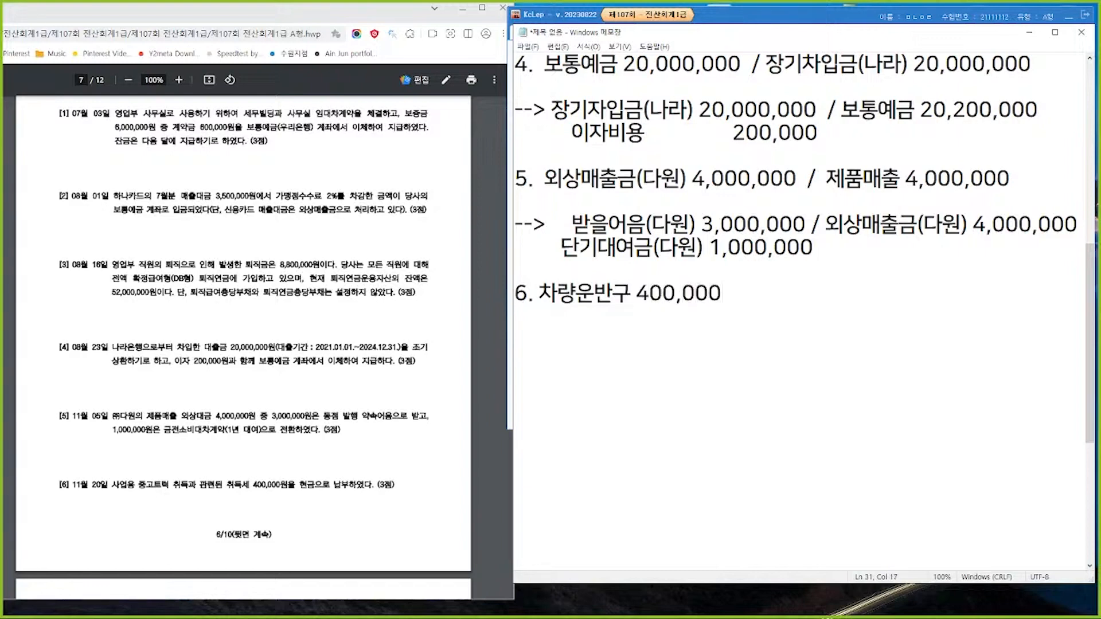
{"action": "type", "text": " / 현금 400,000"}
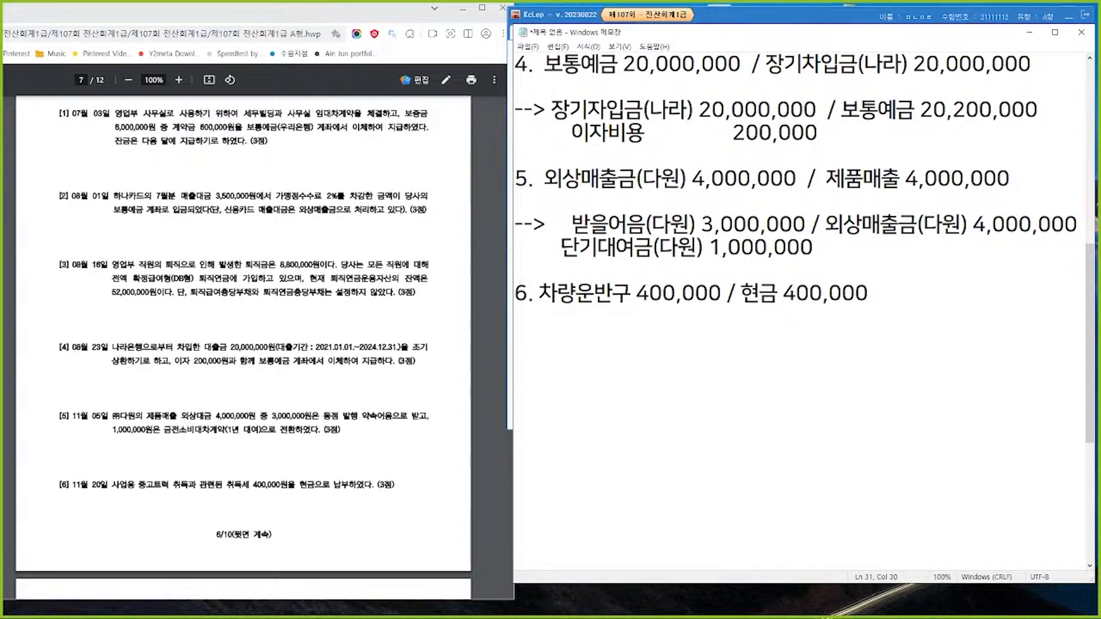
Switch to KcLep and open 매입매출전표입력.
{"action": "left_click", "coordinate": [573, 106]}
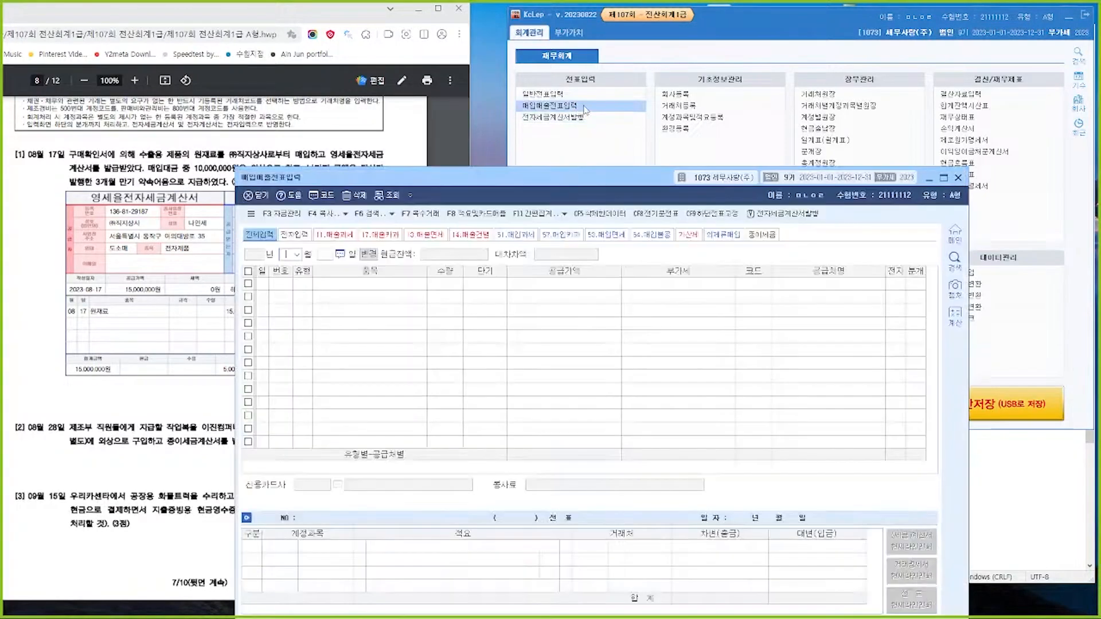
Move the voucher window beside the exam paper and start an August 17 purchase entry, type 52 영세, with 공급가액 15,000,000.
{"action": "left_click_drag", "start_coordinate": [522, 190], "coordinate": [688, 52]}
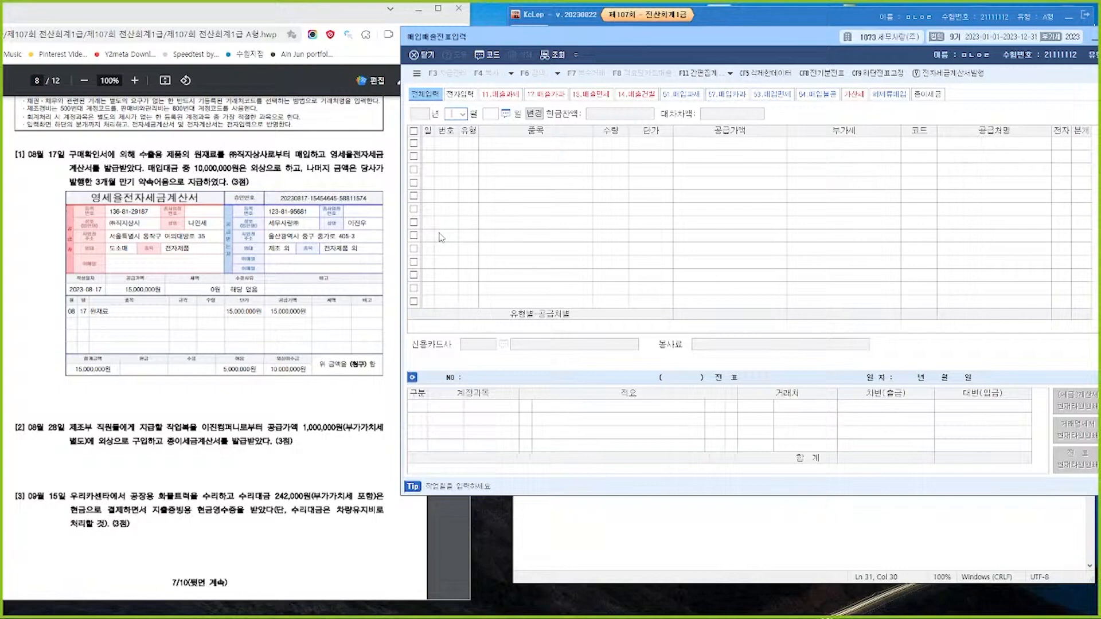
{"action": "type", "text": "8"}
{"action": "key", "text": "Return"}
{"action": "type", "text": "17"}
{"action": "key", "text": "Return"}
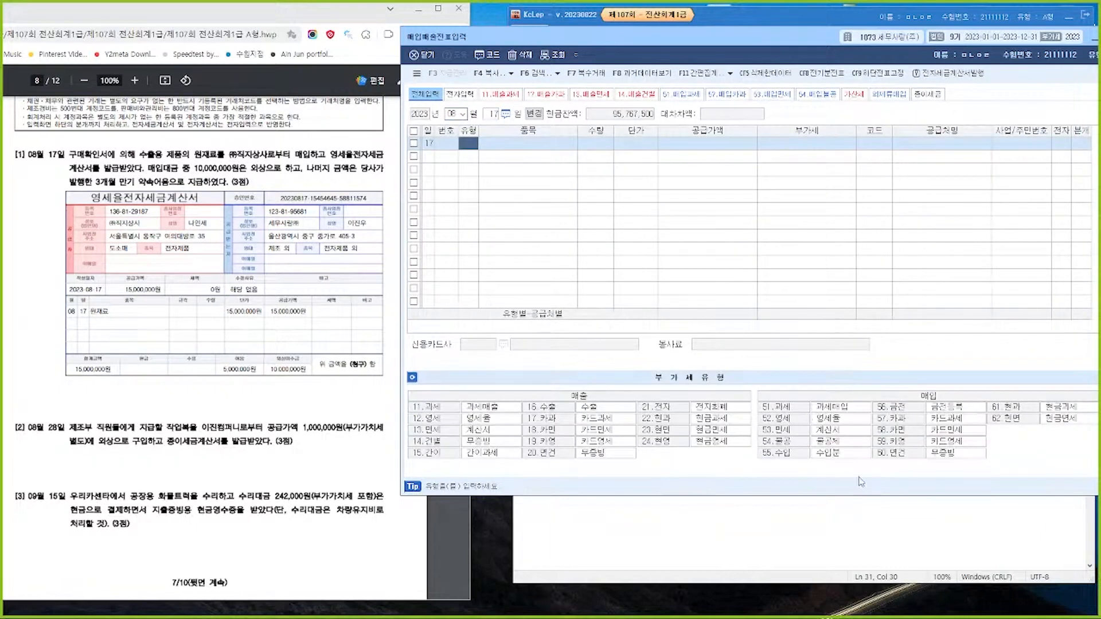
{"action": "type", "text": "12"}
{"action": "key", "text": "Return"}
{"action": "key", "text": "Return"}
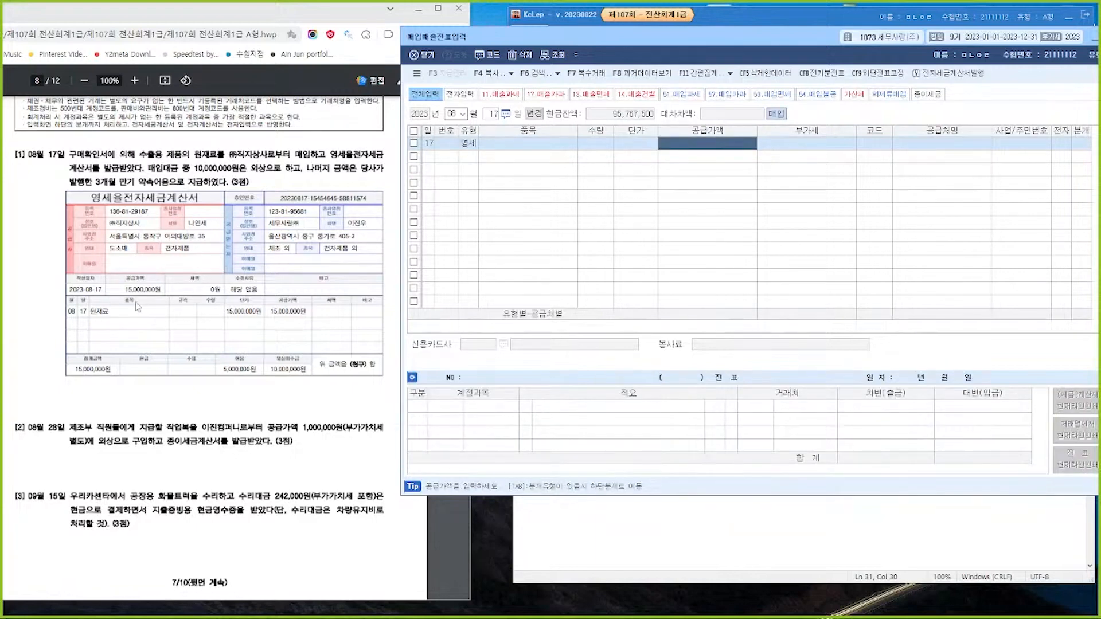
{"action": "type", "text": "15000000"}
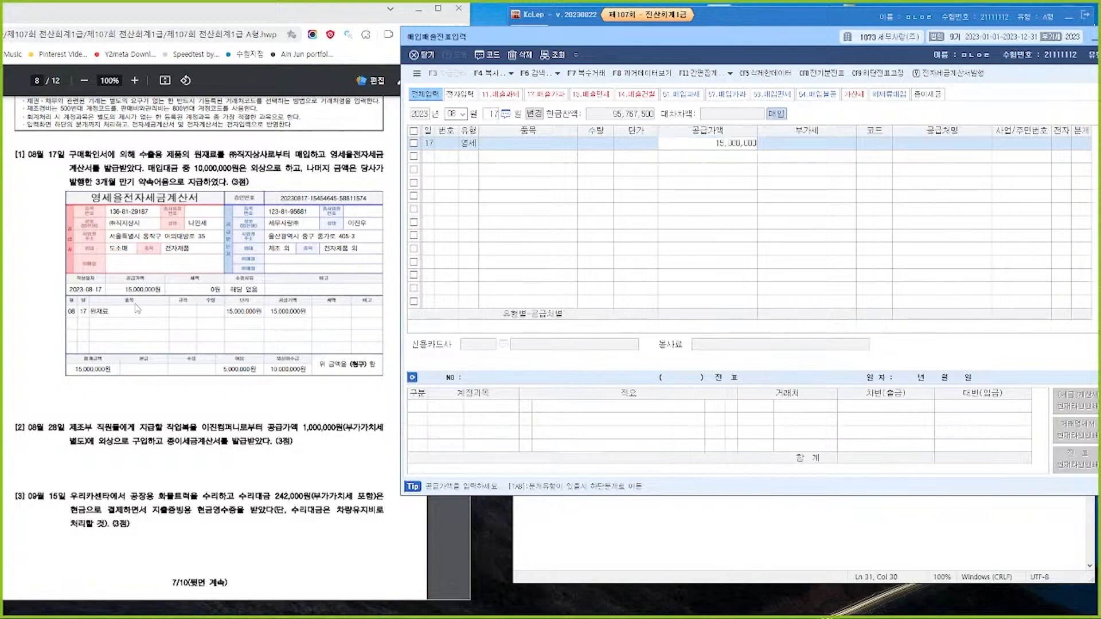
{"action": "key", "text": "Return"}
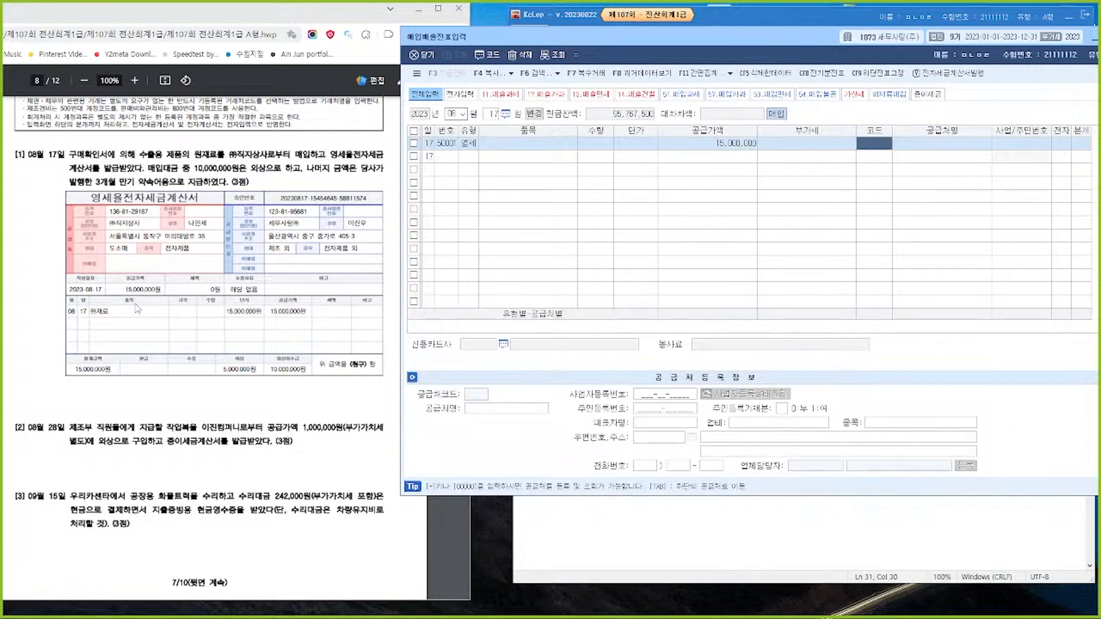
Set the August 17 entry's supplier to (주)직지상사, mark it as electronic (여), and choose 혼합 as the 분개 type.
{"action": "type", "text": "직세"}
{"action": "key", "text": "Return"}
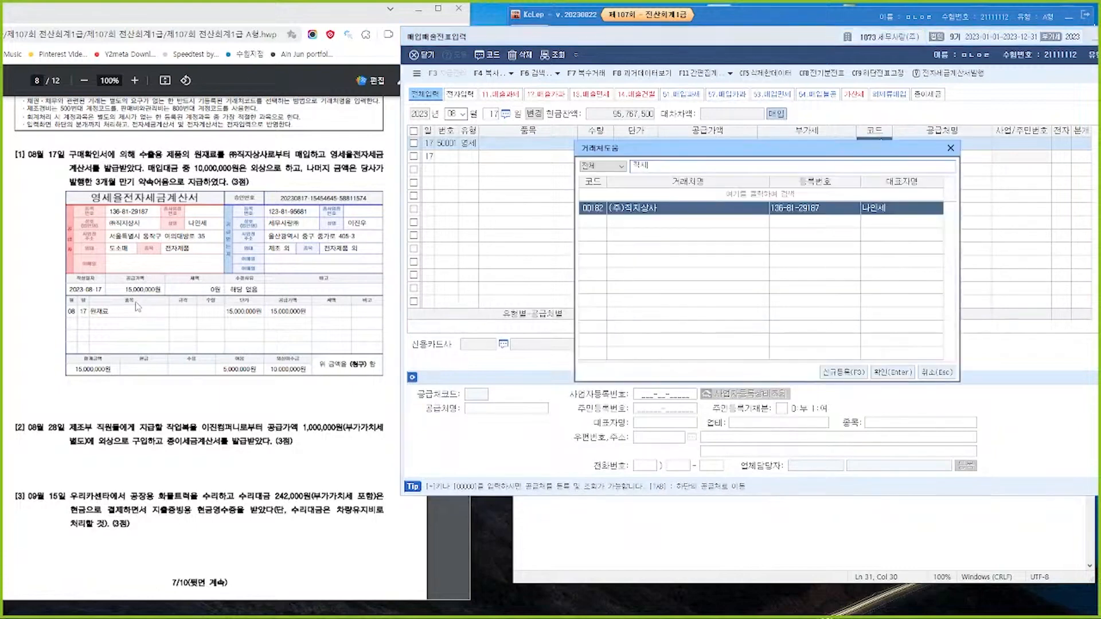
{"action": "key", "text": "Return"}
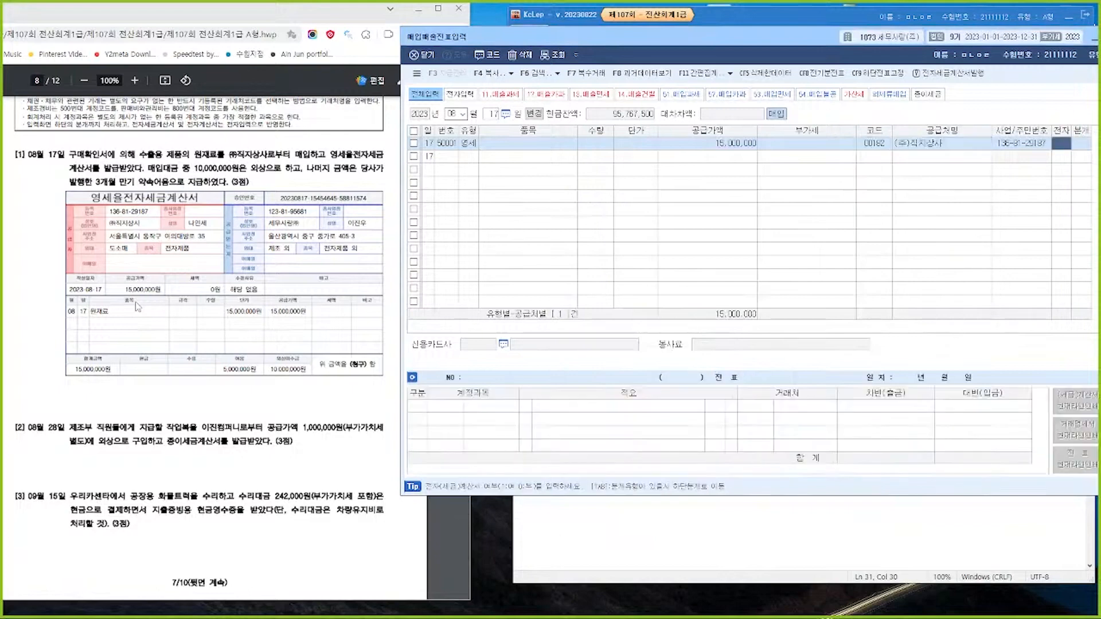
{"action": "type", "text": "15"}
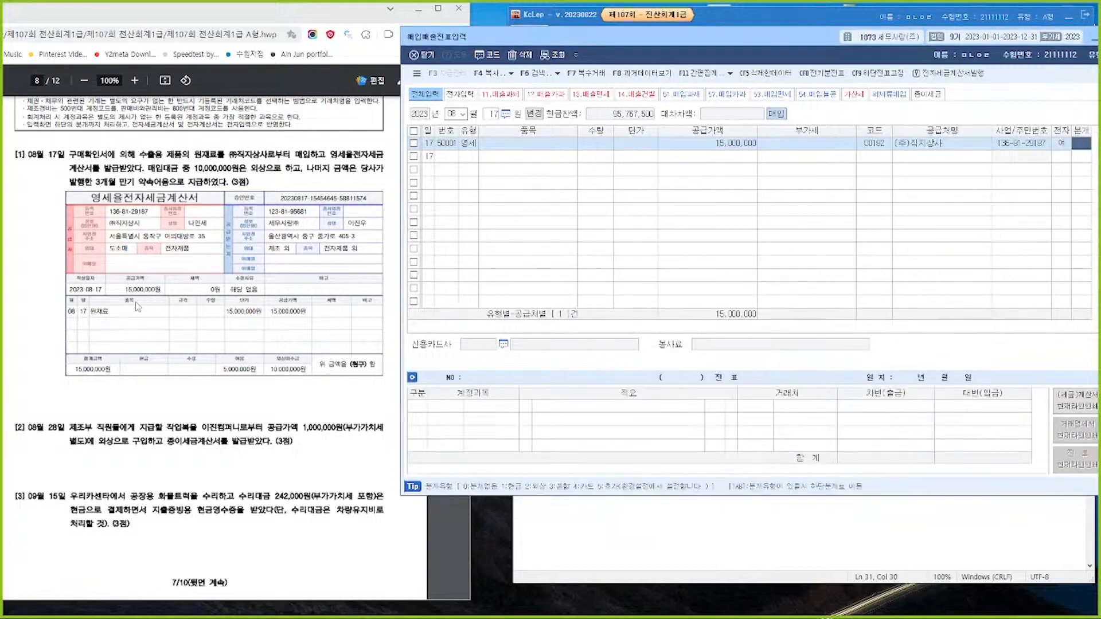
{"action": "type", "text": "3"}
{"action": "key", "text": "Return"}
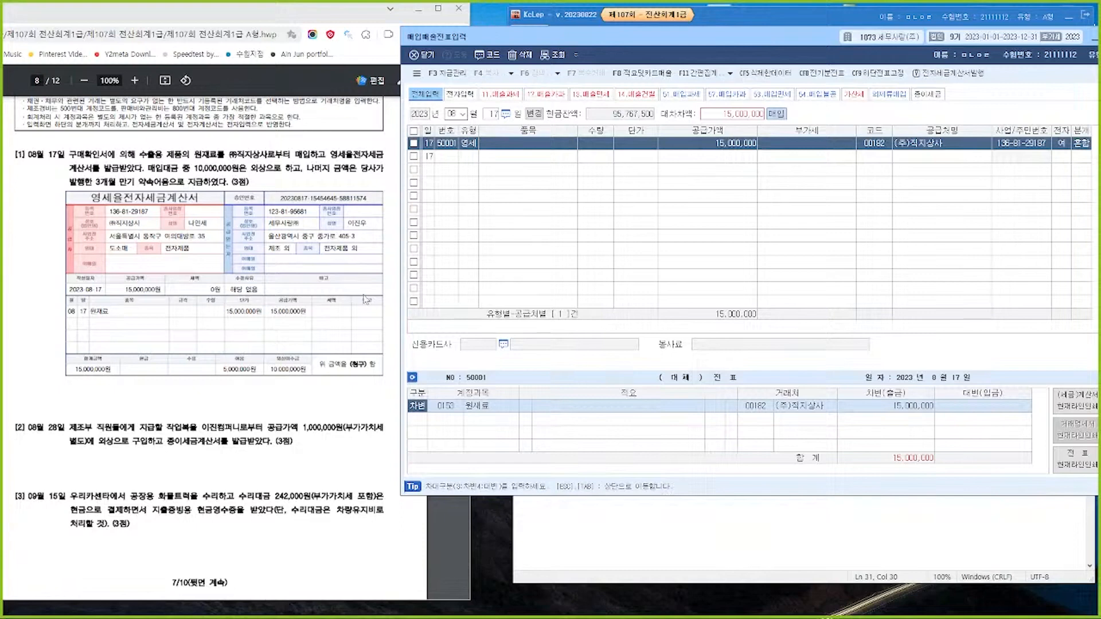
Keep the 원재료 debit line and add a credit line for 지급어음 of 5,000,000.
{"action": "key", "text": "Return"}
{"action": "key", "text": "Return"}
{"action": "key", "text": "Return"}
{"action": "key", "text": "Return"}
{"action": "key", "text": "Return"}
{"action": "type", "text": "4"}
{"action": "key", "text": "Return"}
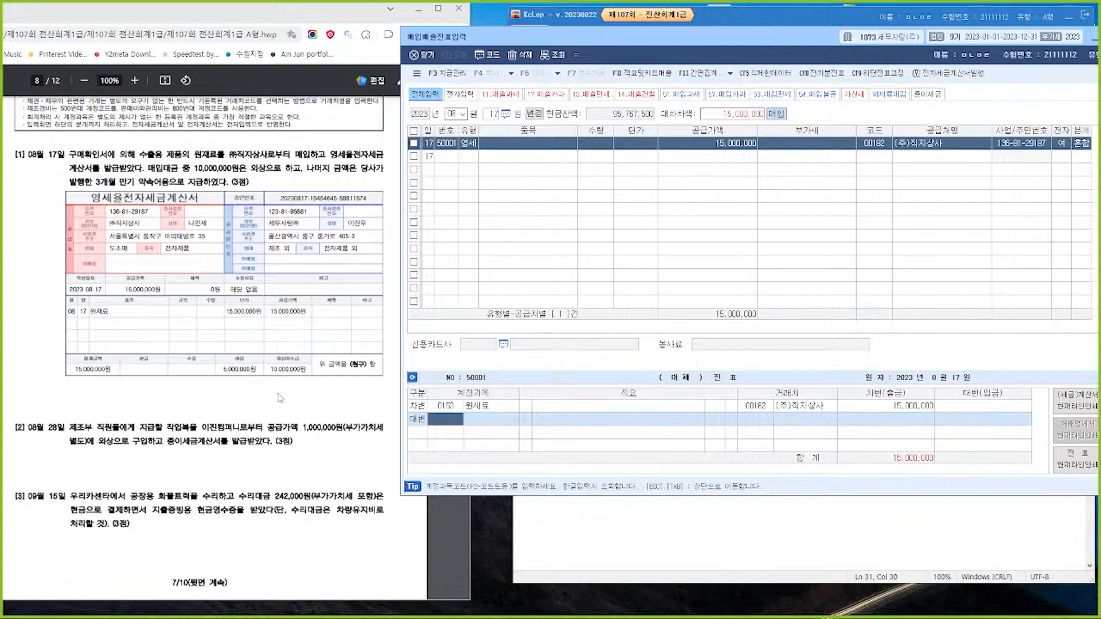
{"action": "type", "text": "지급어"}
{"action": "key", "text": "Return"}
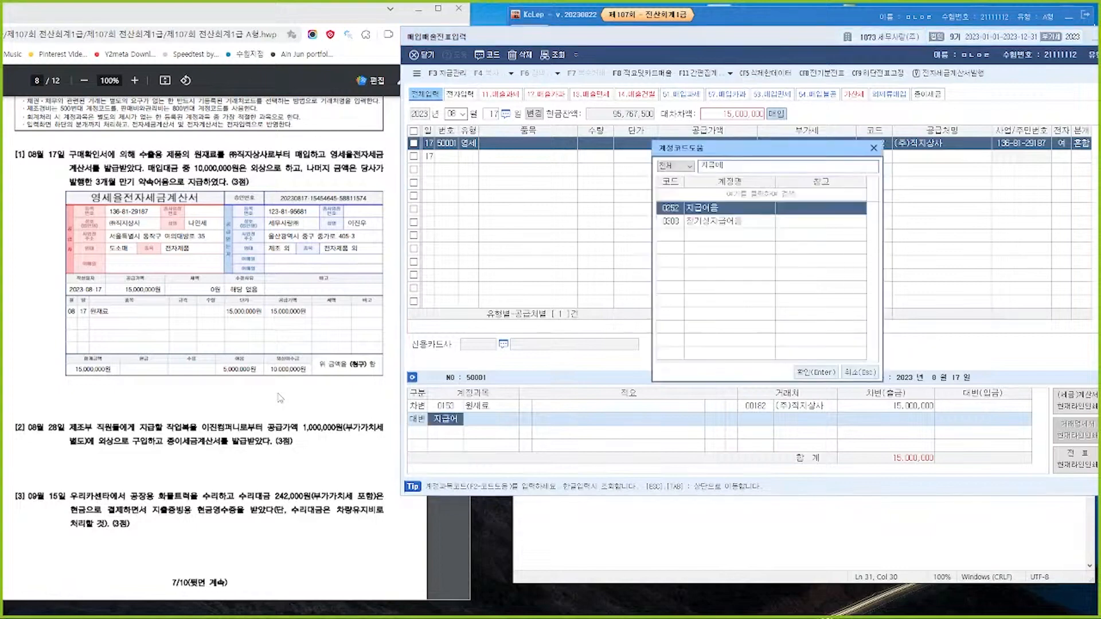
{"action": "key", "text": "Return"}
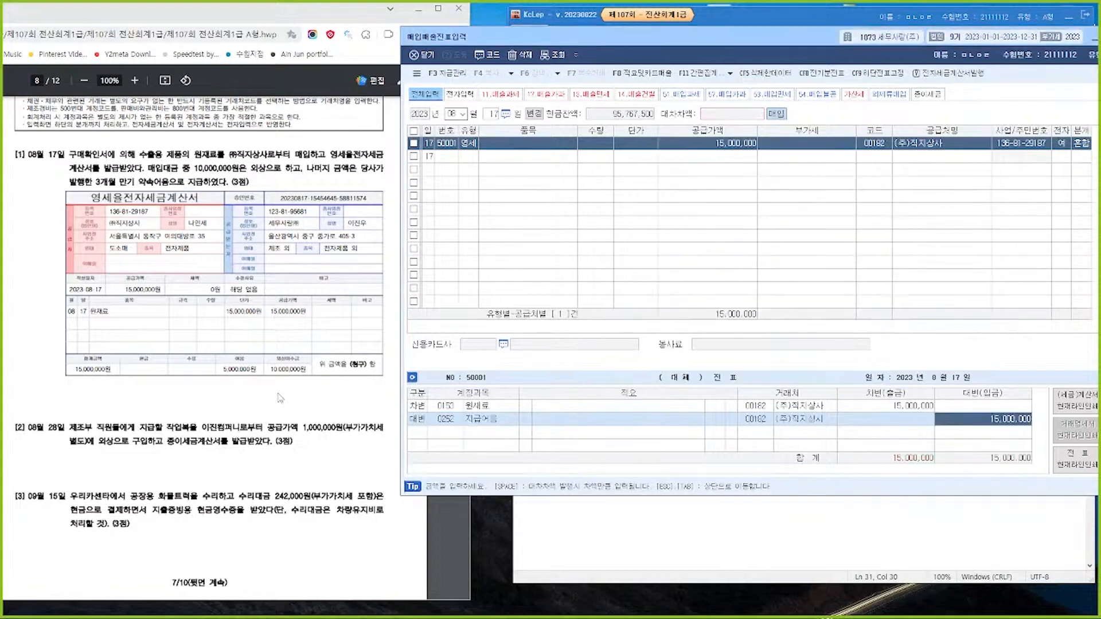
{"action": "type", "text": "5000000"}
{"action": "key", "text": "Return"}
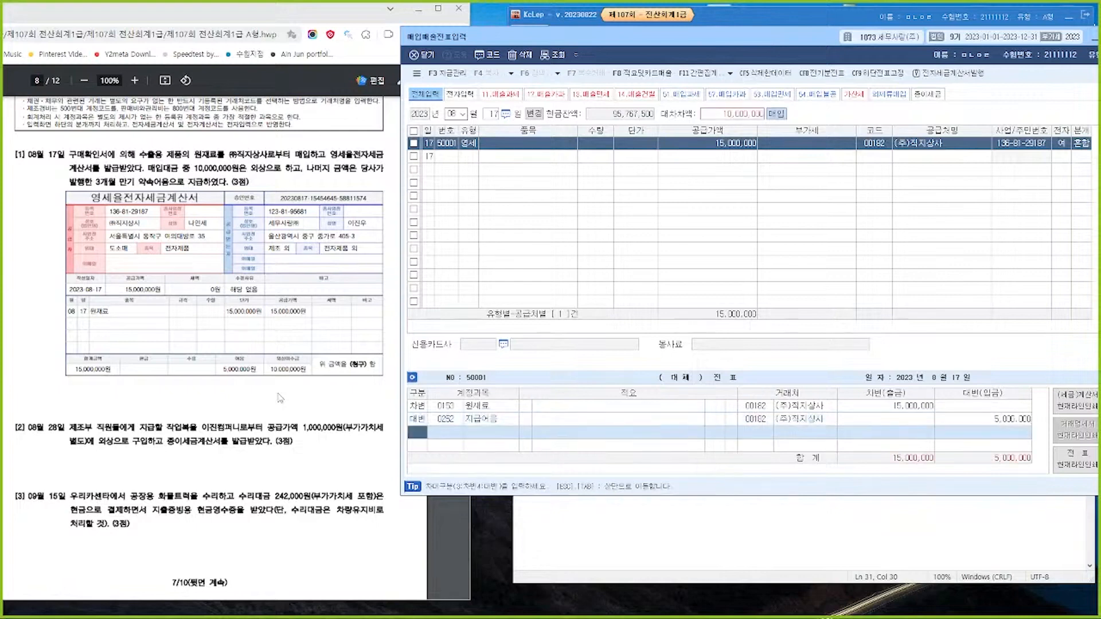
Add a second credit line for 0251 외상매입금 with the remaining 10,000,000.
{"action": "type", "text": "4"}
{"action": "key", "text": "Return"}
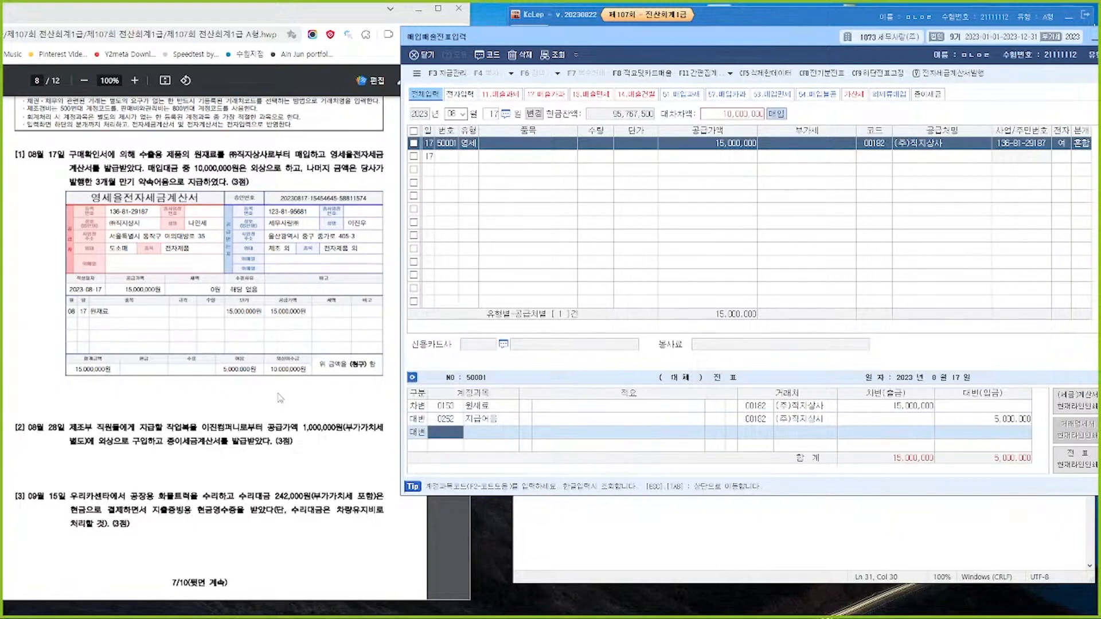
{"action": "type", "text": "외상매"}
{"action": "key", "text": "Return"}
{"action": "key", "text": "Down"}
{"action": "key", "text": "Down"}
{"action": "key", "text": "Down"}
{"action": "key", "text": "Down"}
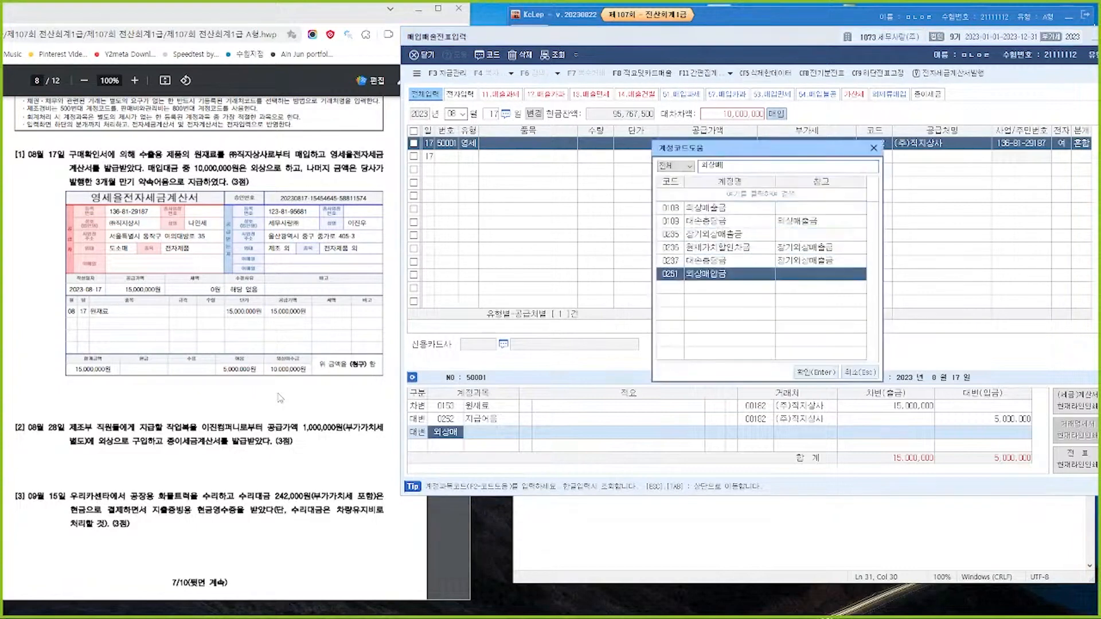
{"action": "key", "text": "Return"}
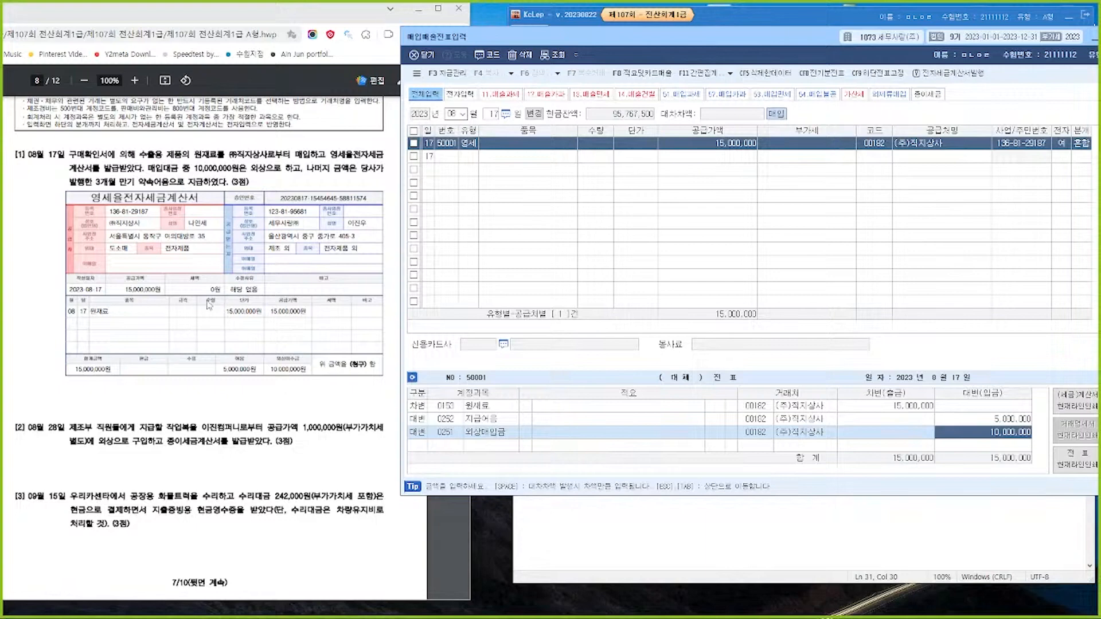
Start an August 28 purchase entry of type 51 과세 with 공급가액 1,000,000 and 부가세 100,000.
{"action": "left_click", "coordinate": [492, 114]}
{"action": "type", "text": "28"}
{"action": "key", "text": "Return"}
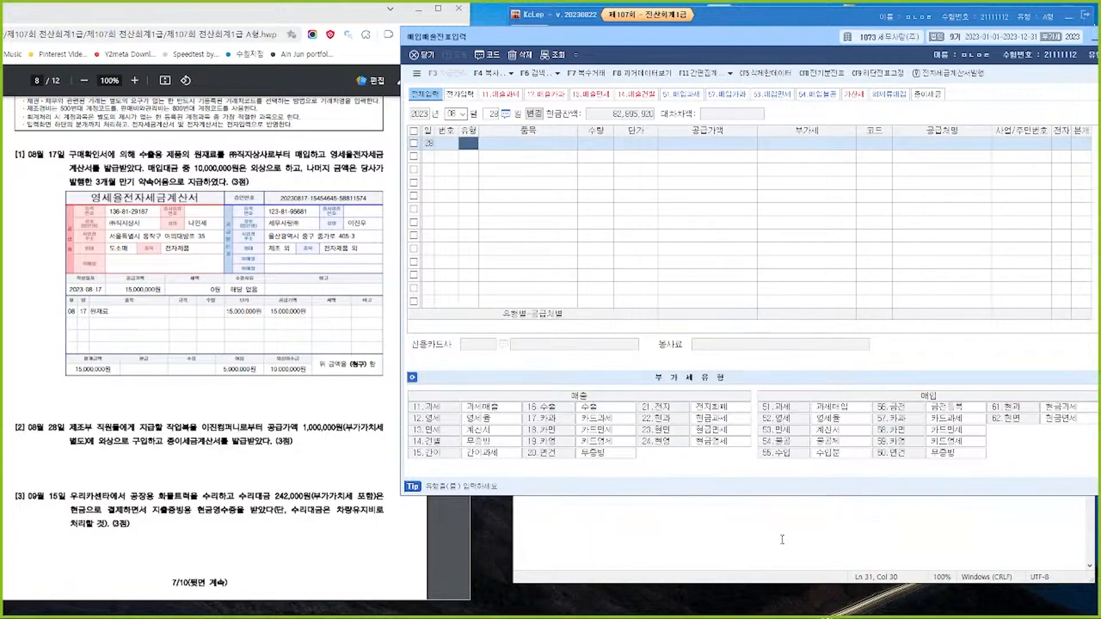
{"action": "type", "text": "51"}
{"action": "key", "text": "Return"}
{"action": "key", "text": "Return"}
{"action": "key", "text": "Return"}
{"action": "key", "text": "Return"}
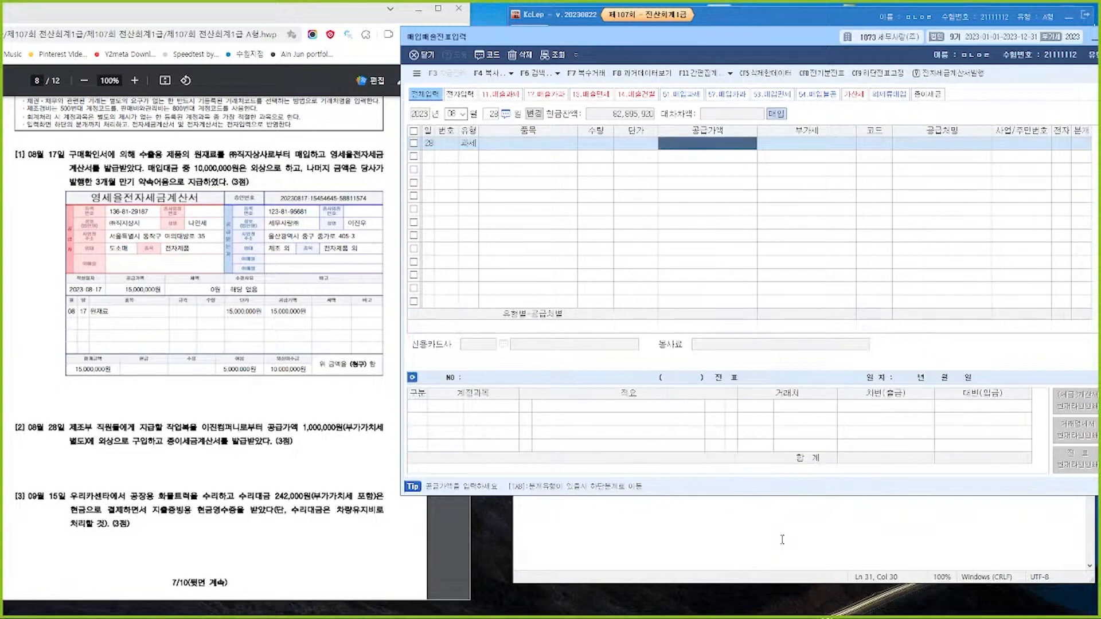
{"action": "type", "text": "1000000"}
{"action": "key", "text": "Return"}
{"action": "key", "text": "Return"}
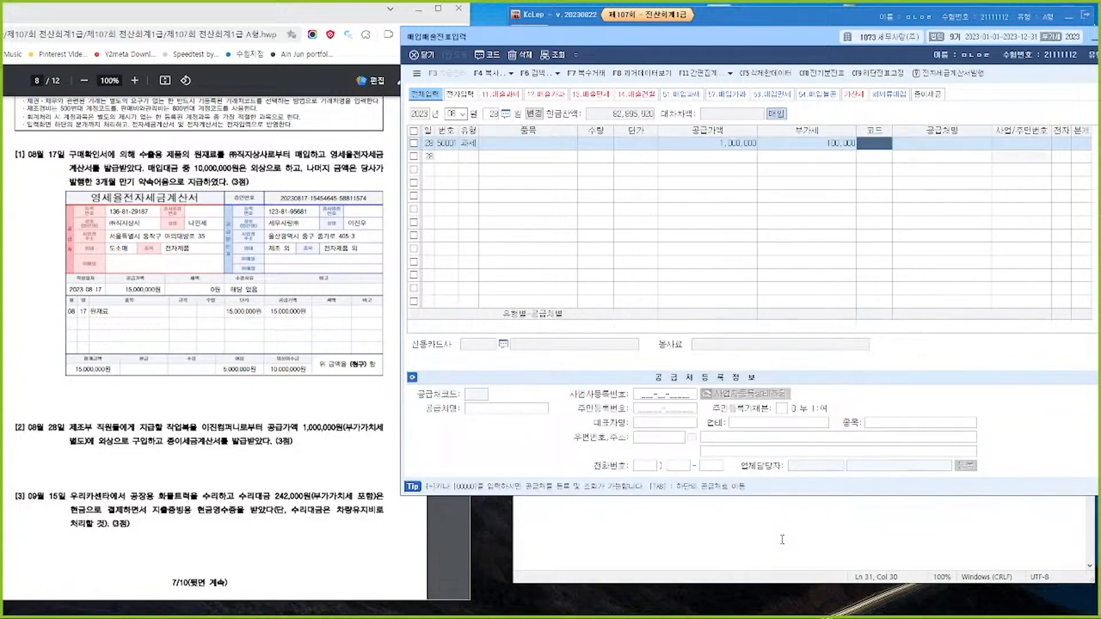
Set the August 28 entry's supplier to 이진컴퍼니, leave the electronic invoice field blank, and choose 혼합 as the 분개 type.
{"action": "type", "text": "이진"}
{"action": "key", "text": "Return"}
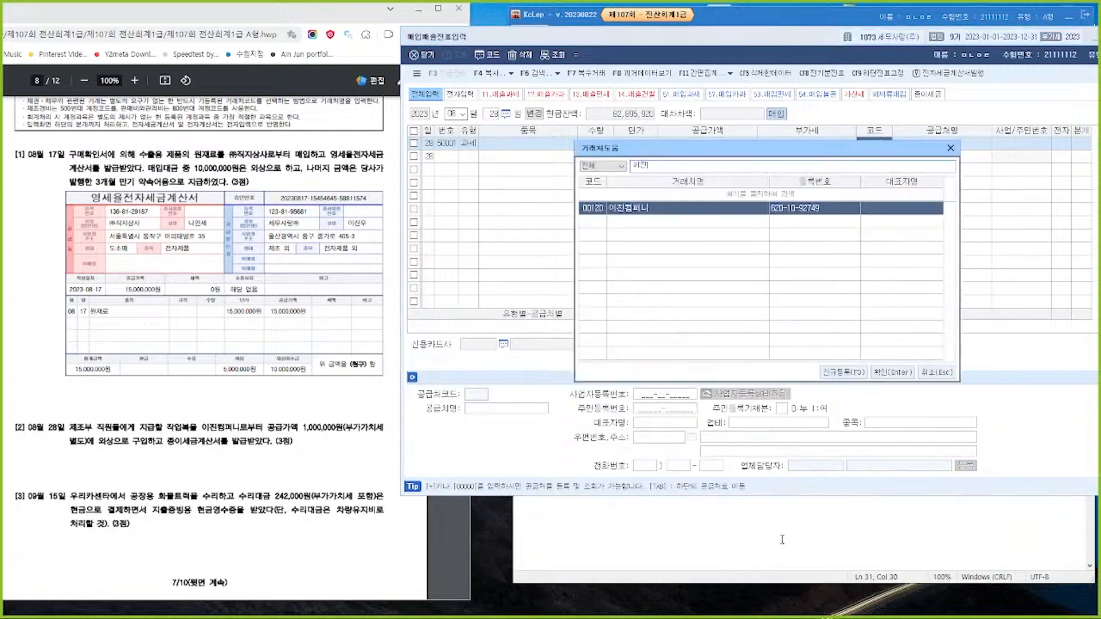
{"action": "key", "text": "Return"}
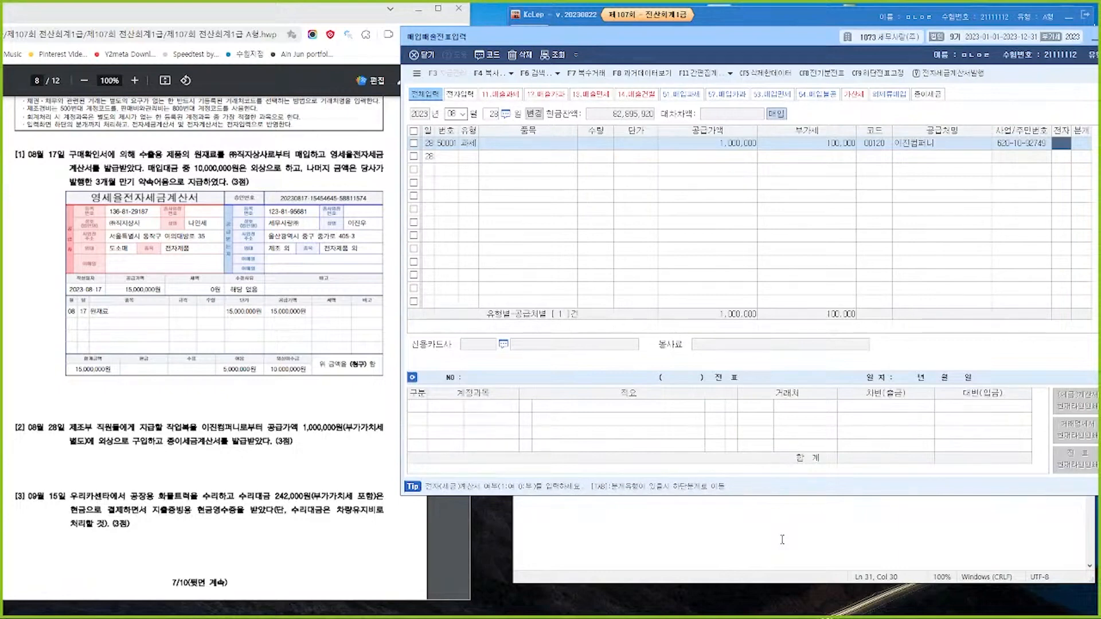
{"action": "key", "text": "Return"}
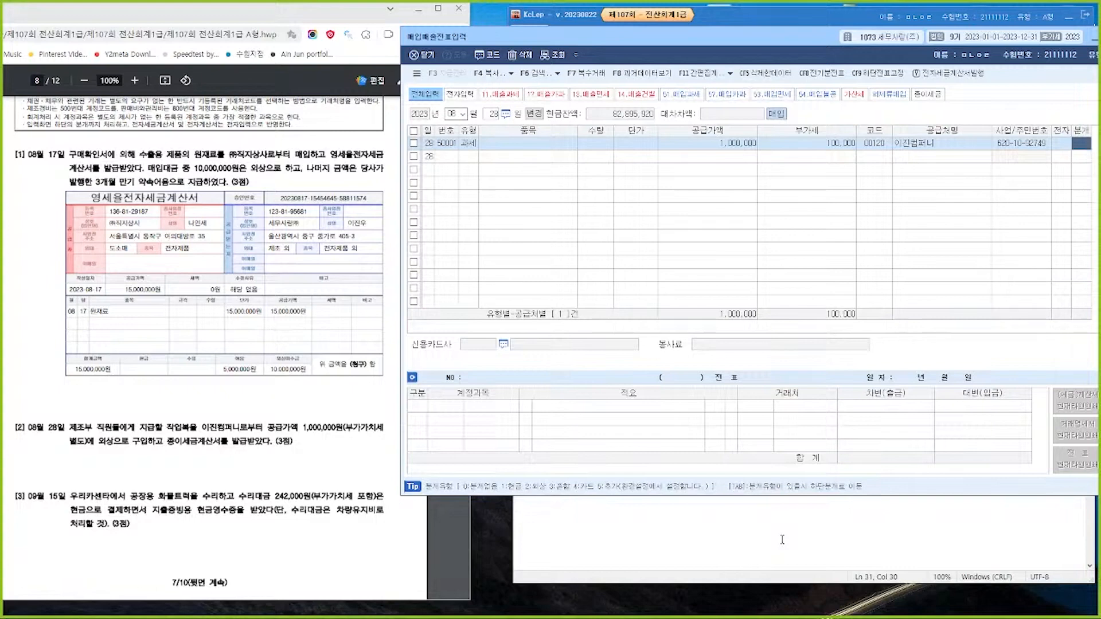
{"action": "type", "text": "3"}
{"action": "key", "text": "Return"}
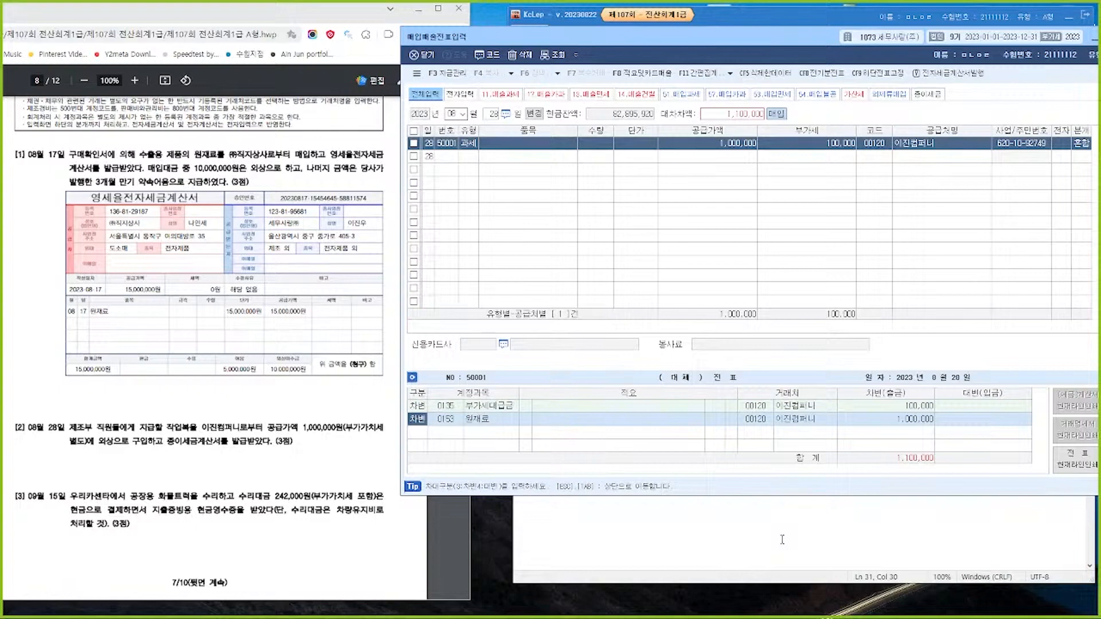
Replace the 원재료 debit account with 0511 복리후생비 (제조원가).
{"action": "key", "text": "Return"}
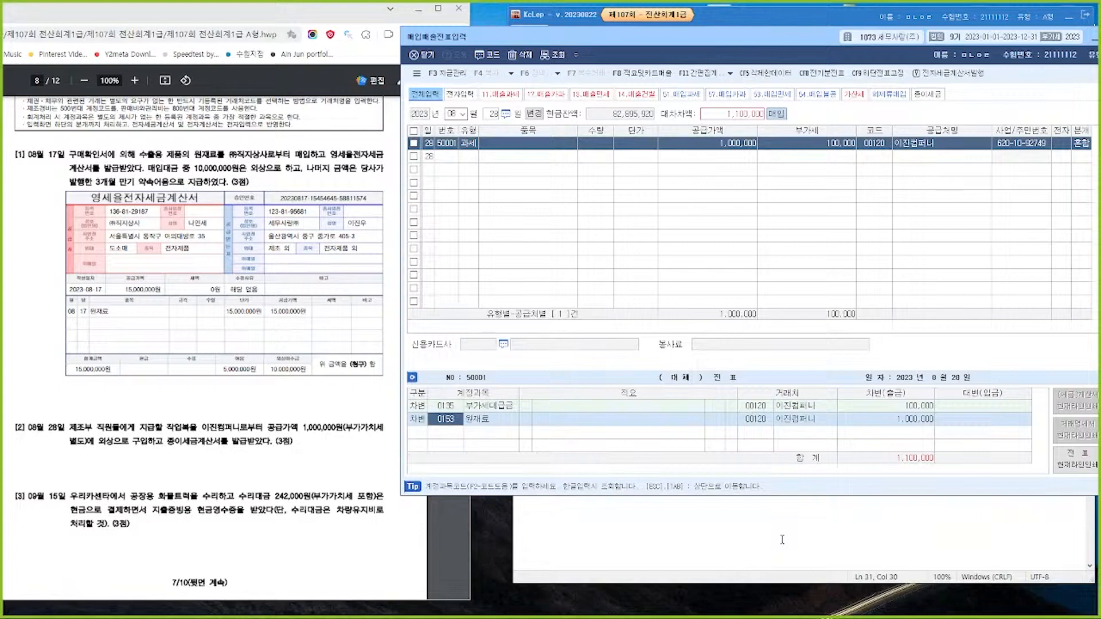
{"action": "type", "text": "복리"}
{"action": "key", "text": "Return"}
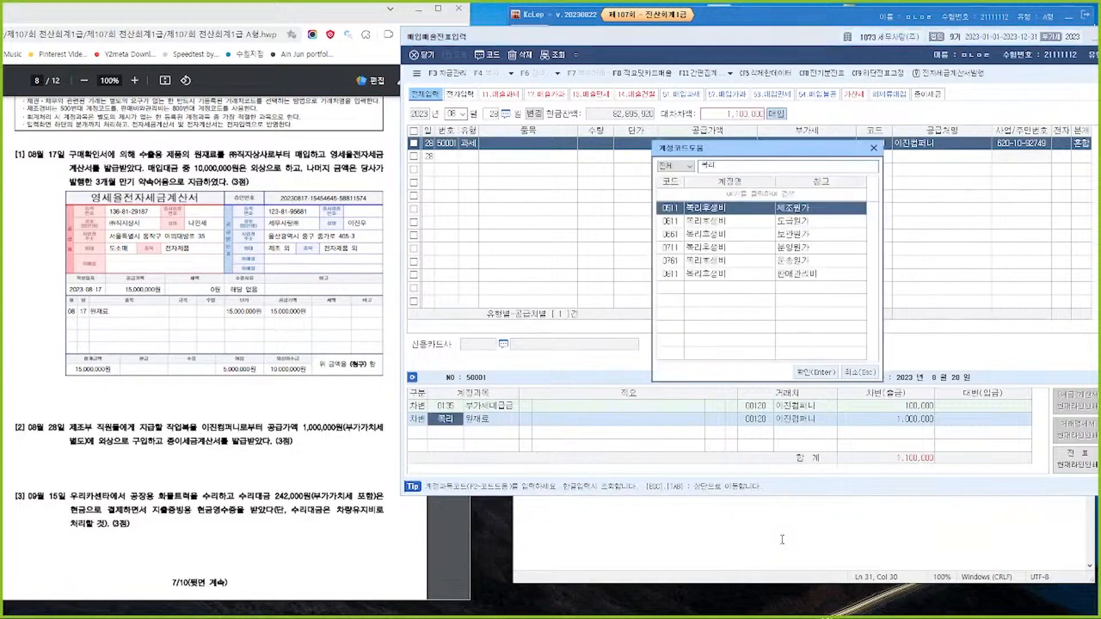
{"action": "key", "text": "Return"}
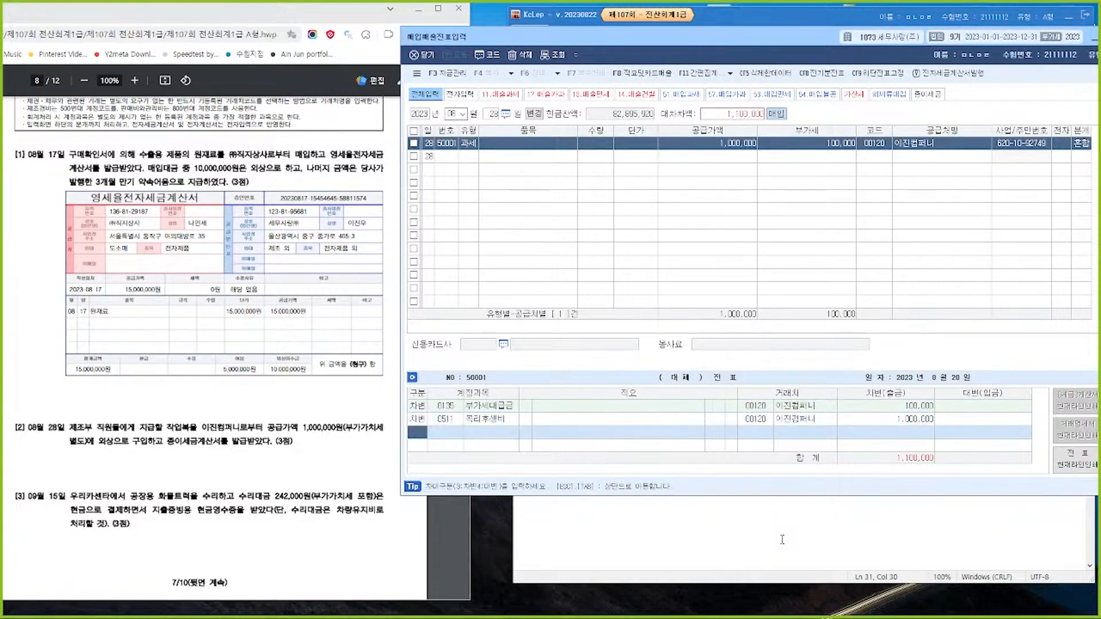
Add a credit line for 미지급금 of 1,100,000 to the August 28 entry.
{"action": "type", "text": "4"}
{"action": "key", "text": "Return"}
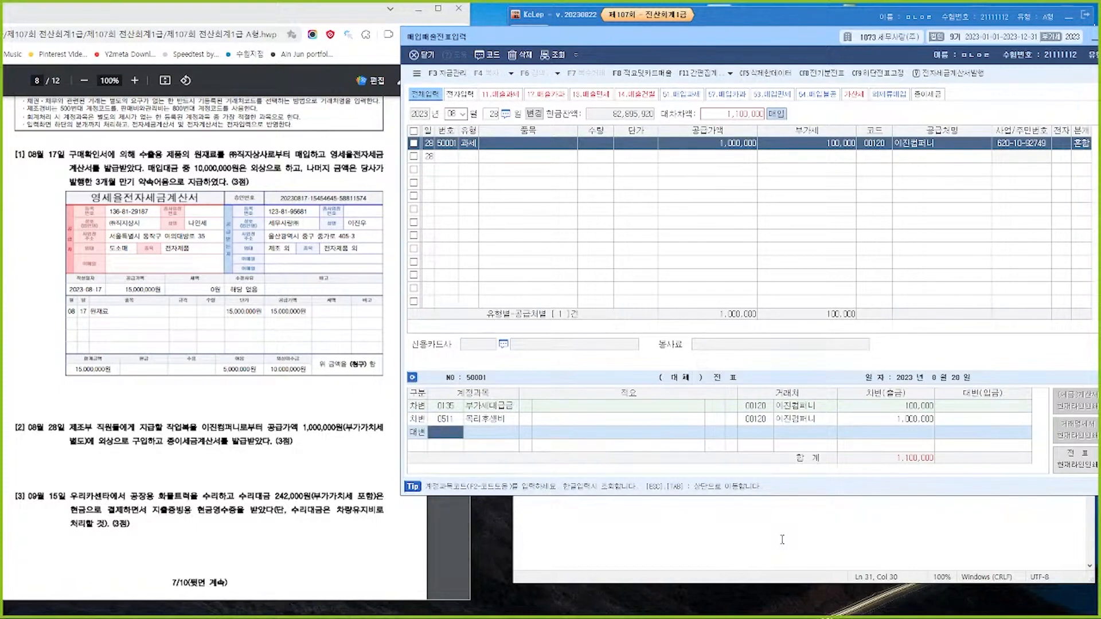
{"action": "type", "text": "미지급"}
{"action": "key", "text": "Return"}
{"action": "key", "text": "Return"}
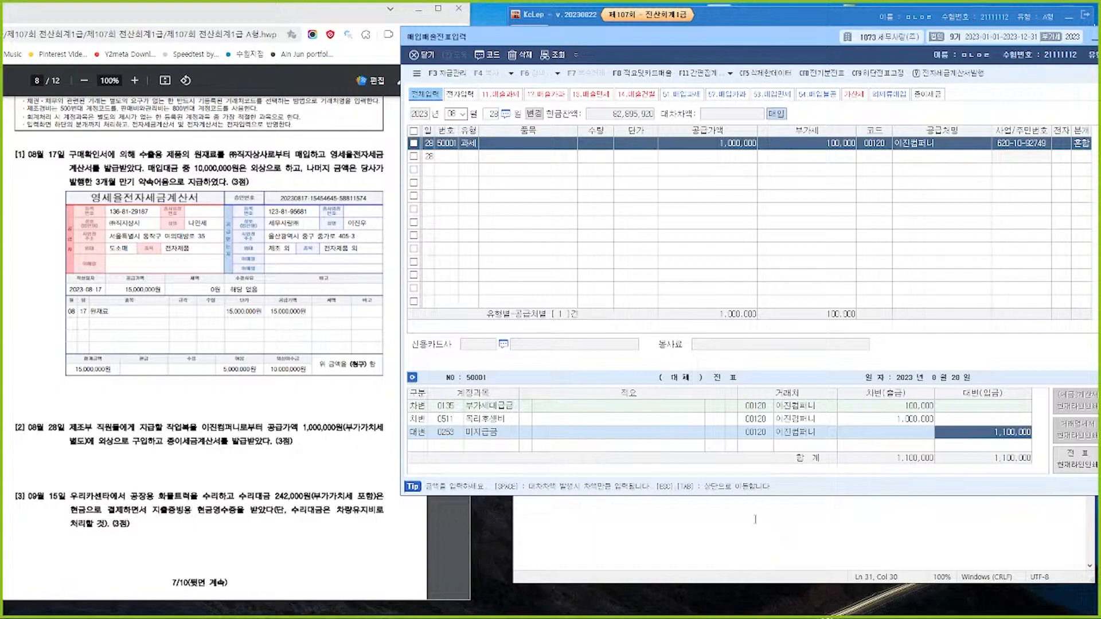
Start a September 15 purchase entry of type 61 현과, entering the VAT-inclusive amount 242,000 as 공급가액.
{"action": "left_click", "coordinate": [454, 113]}
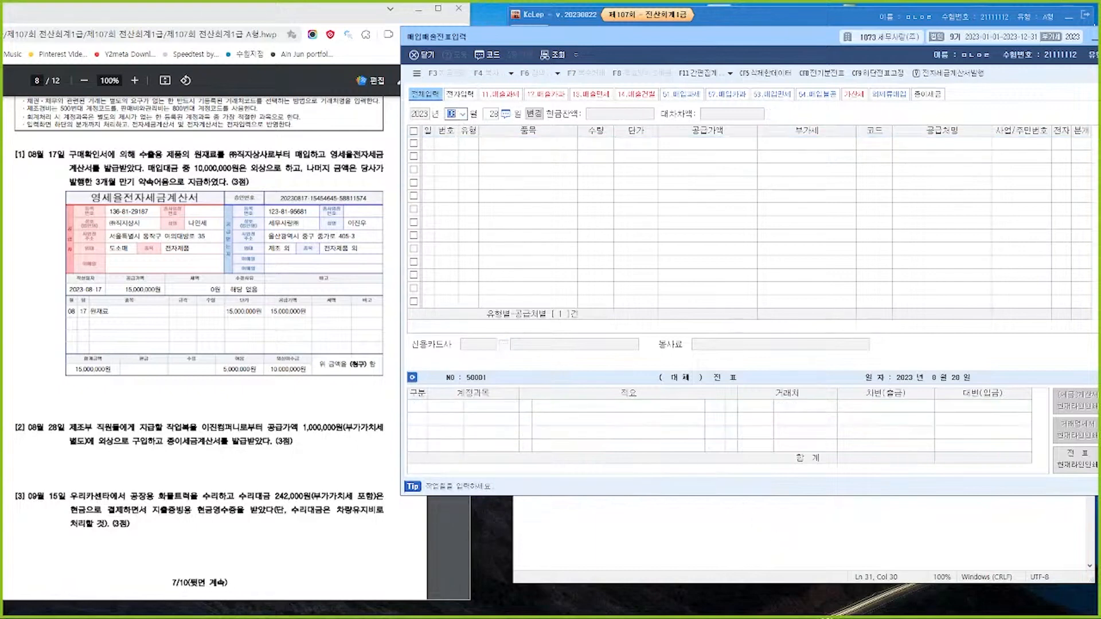
{"action": "type", "text": "09"}
{"action": "key", "text": "Return"}
{"action": "type", "text": "15"}
{"action": "key", "text": "Return"}
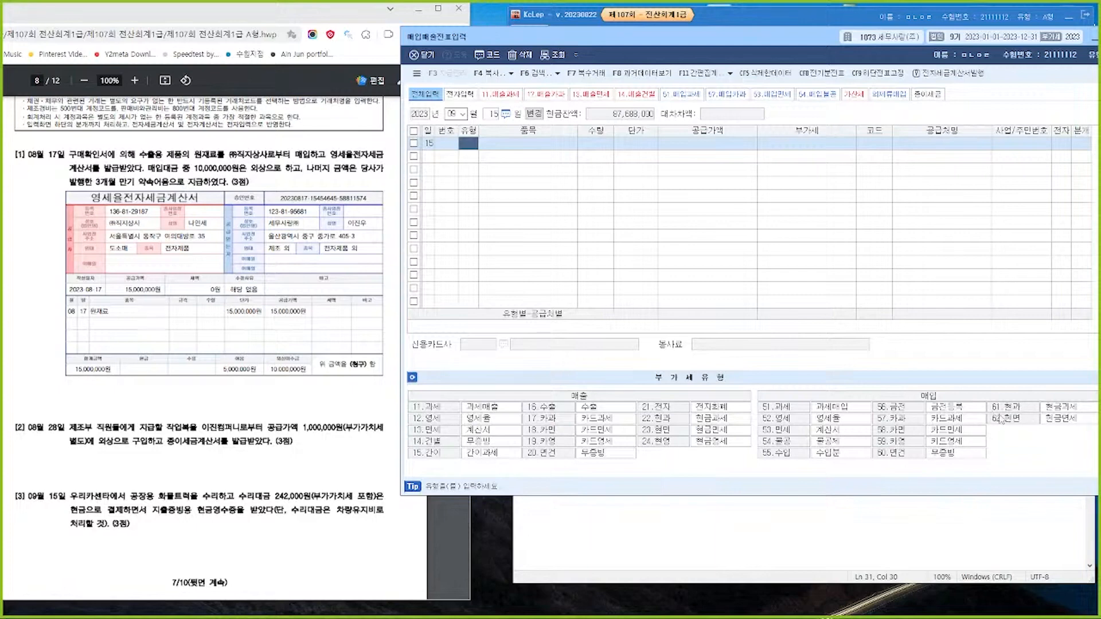
{"action": "type", "text": "61"}
{"action": "key", "text": "Return"}
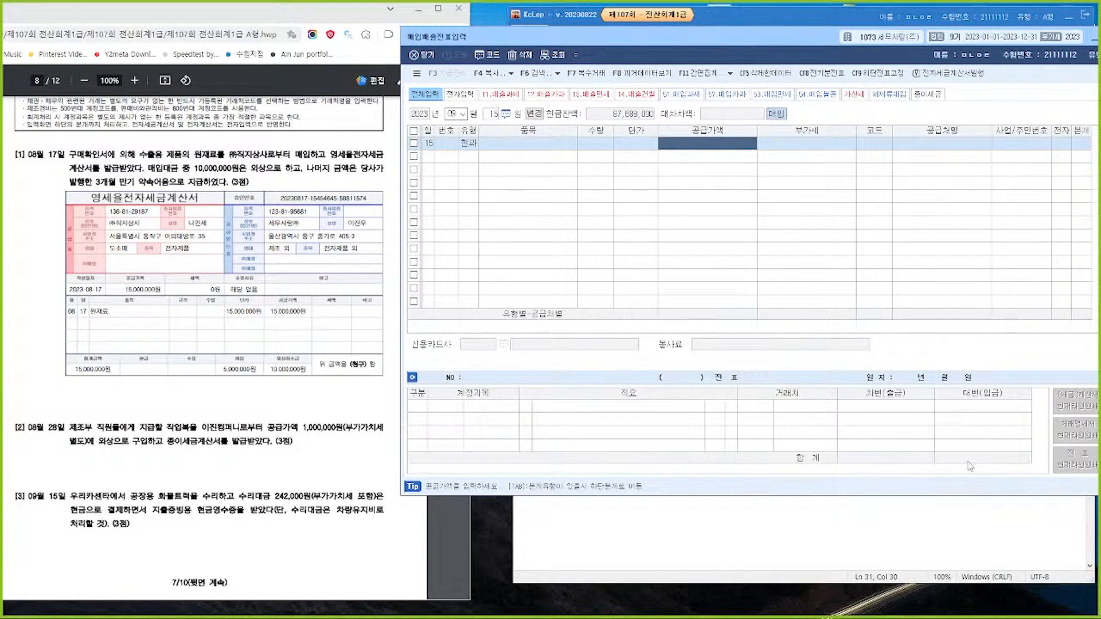
{"action": "type", "text": "2420000"}
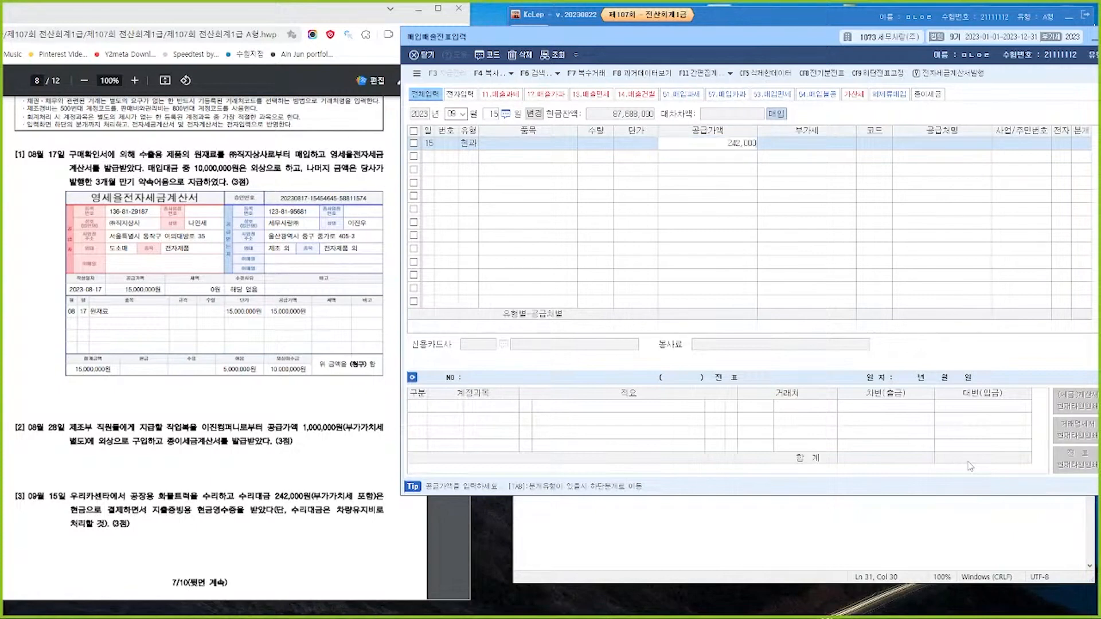
{"action": "key", "text": "Return"}
{"action": "key", "text": "Return"}
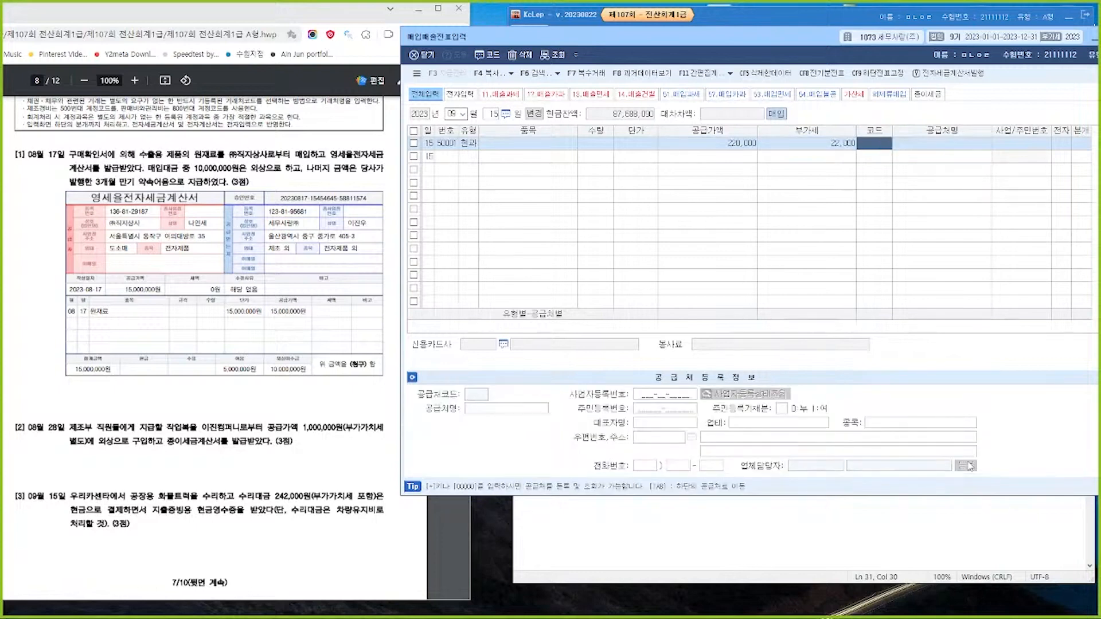
Set the September 15 entry's supplier to 우리카센타 and move on to its 분개 field.
{"action": "type", "text": "우리"}
{"action": "key", "text": "Return"}
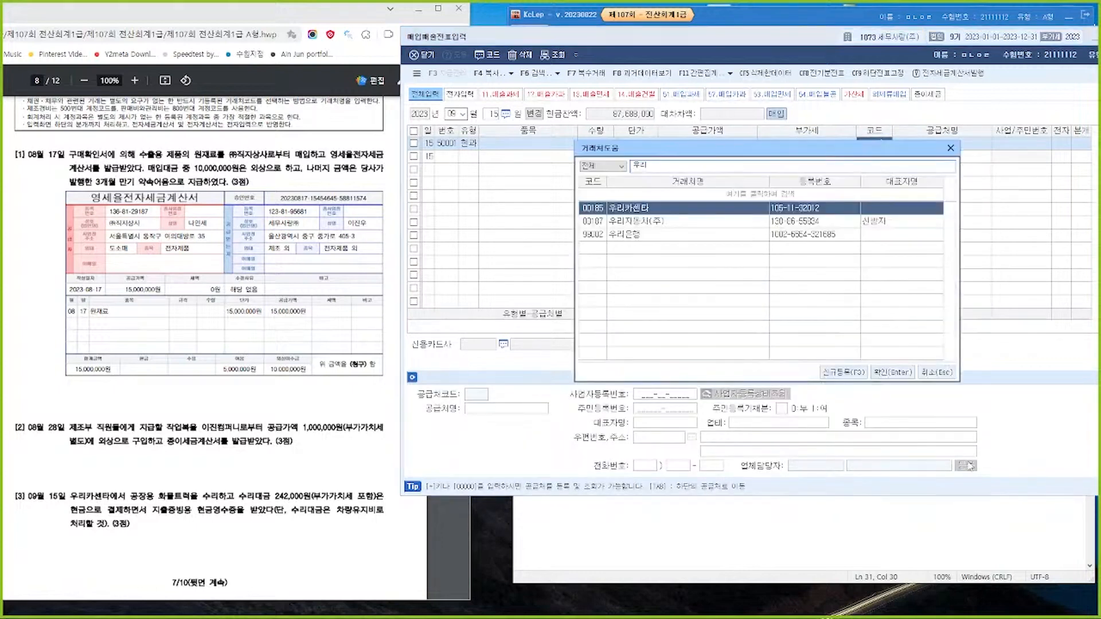
{"action": "key", "text": "Return"}
{"action": "key", "text": "Return"}
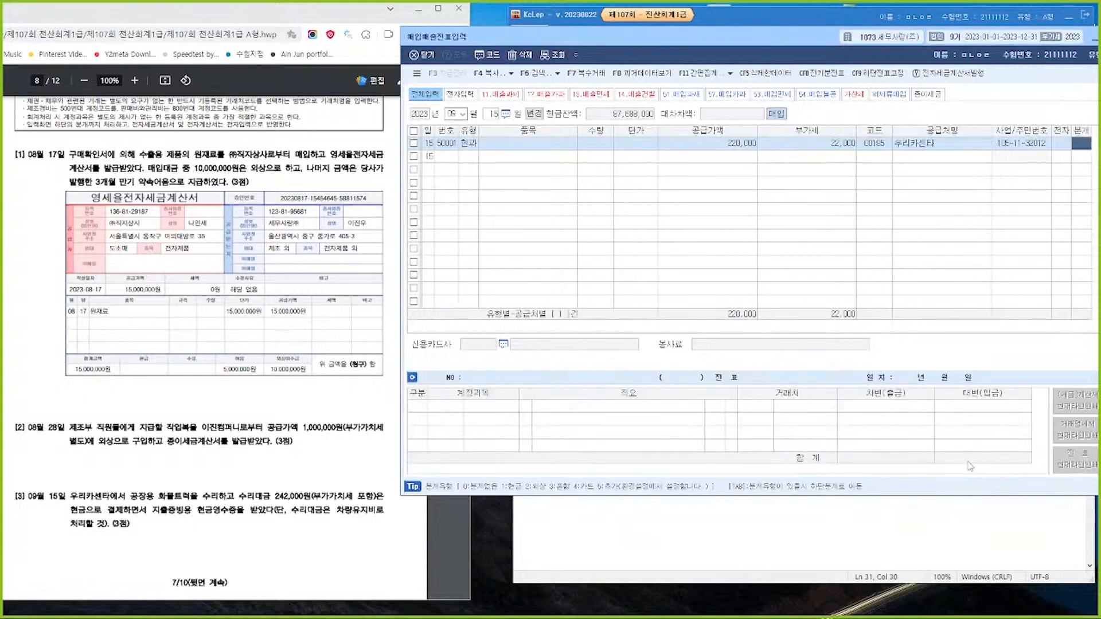
Set the September 15 entry's 분개 to 혼합 and replace the 원재료 debit account with 0522 차량유지비 (제조원가).
{"action": "type", "text": "3"}
{"action": "key", "text": "Return"}
{"action": "key", "text": "Return"}
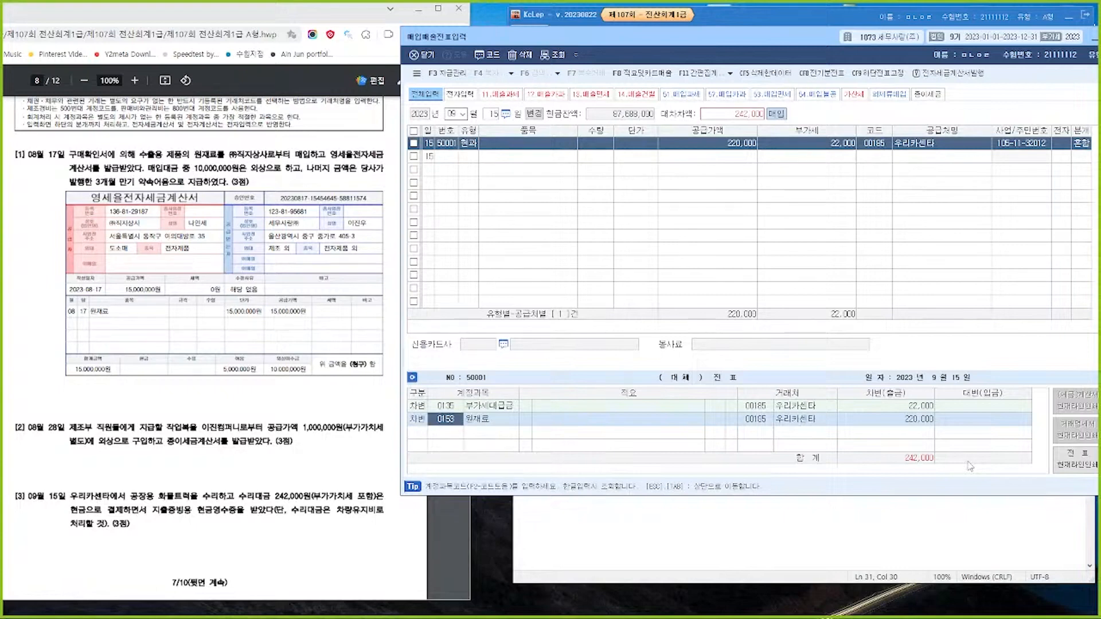
{"action": "type", "text": "차량유"}
{"action": "key", "text": "Return"}
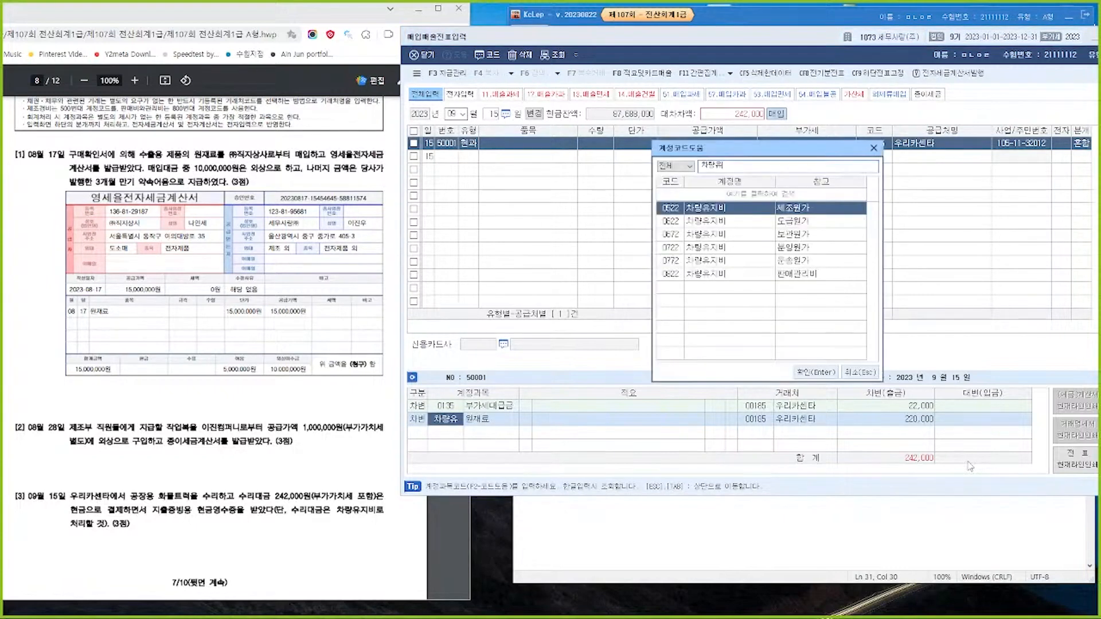
{"action": "key", "text": "Return"}
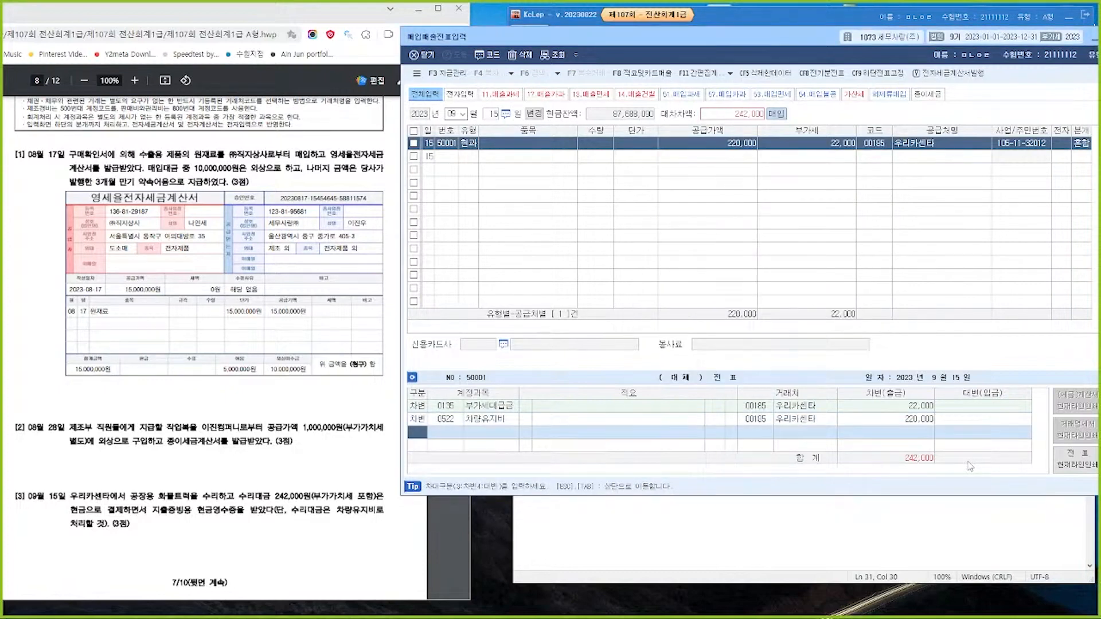
Add a credit line for 현금 of 242,000 to the September 15 entry.
{"action": "type", "text": "4"}
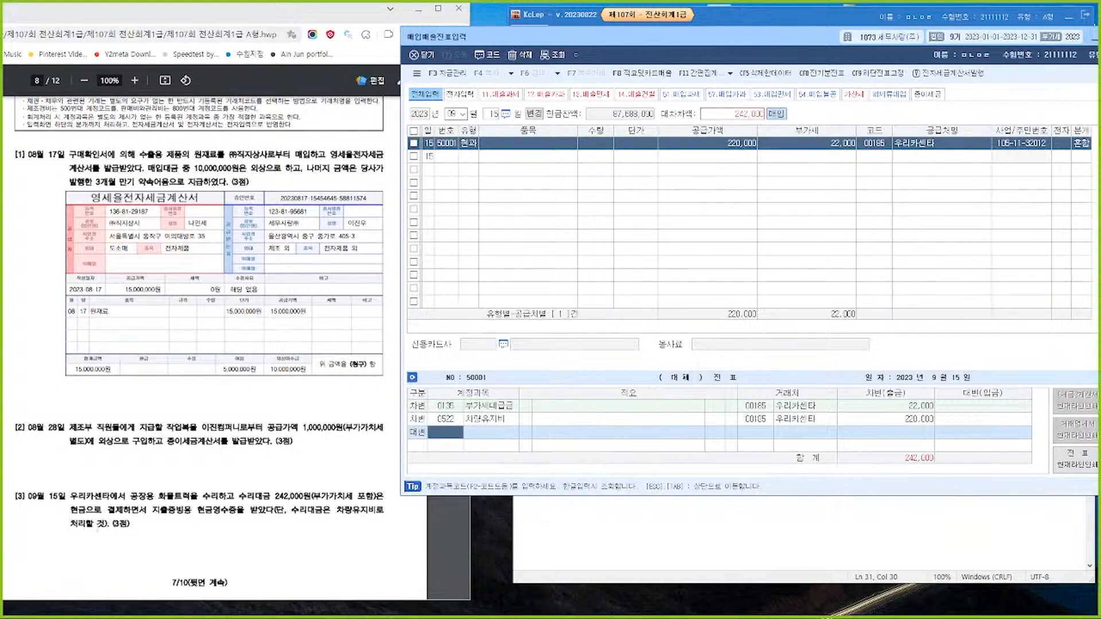
{"action": "type", "text": "현금"}
{"action": "key", "text": "Return"}
{"action": "key", "text": "Return"}
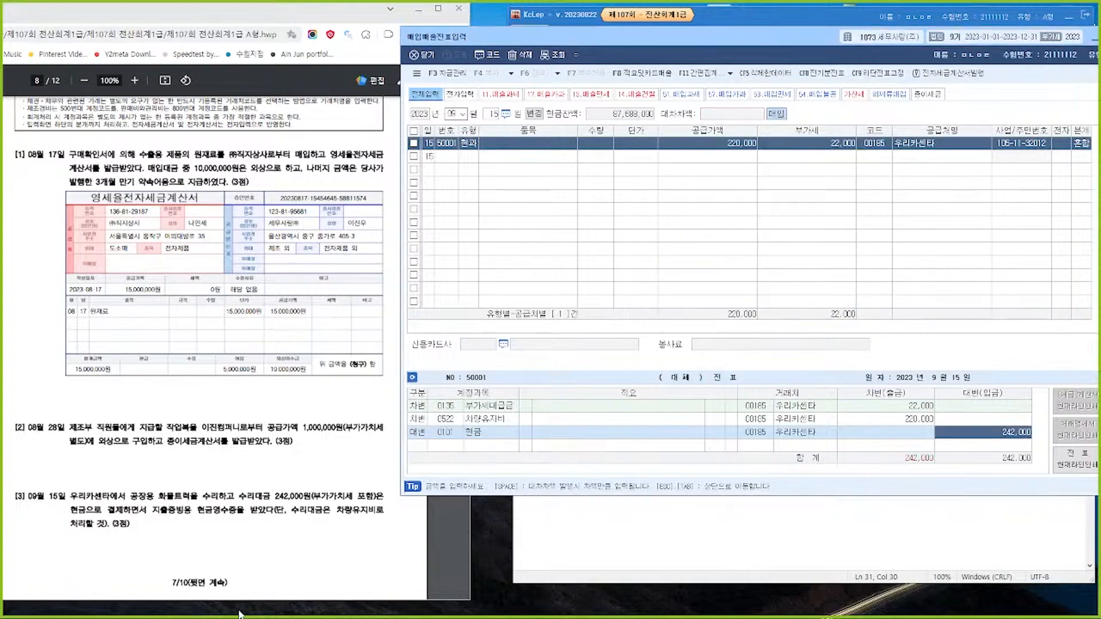
Start a September 27 purchase entry of type 53 면세 with a 공급가액 of 200,000.
{"action": "scroll", "coordinate": [321, 459], "scroll_direction": "down", "scroll_amount": 10}
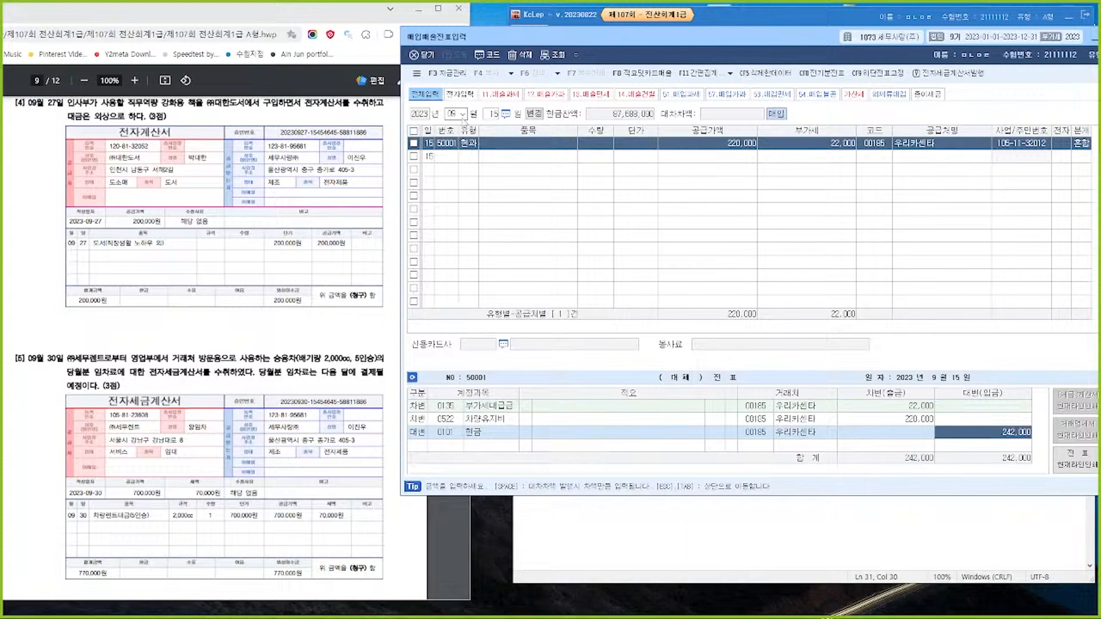
{"action": "left_click", "coordinate": [493, 116]}
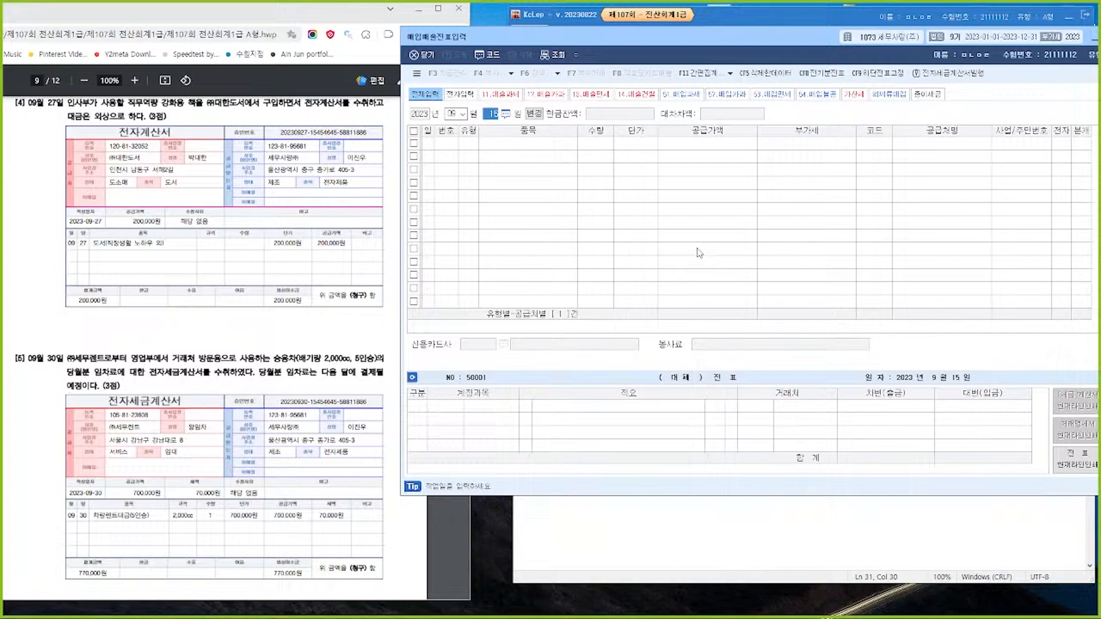
{"action": "type", "text": "27"}
{"action": "key", "text": "Return"}
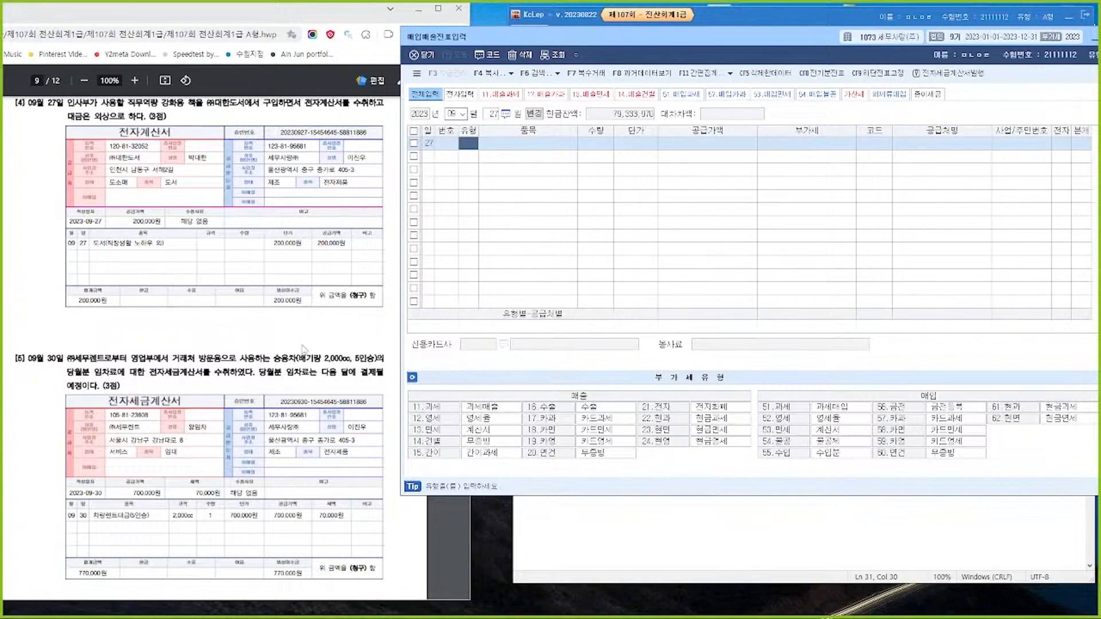
{"action": "type", "text": "53"}
{"action": "key", "text": "Return"}
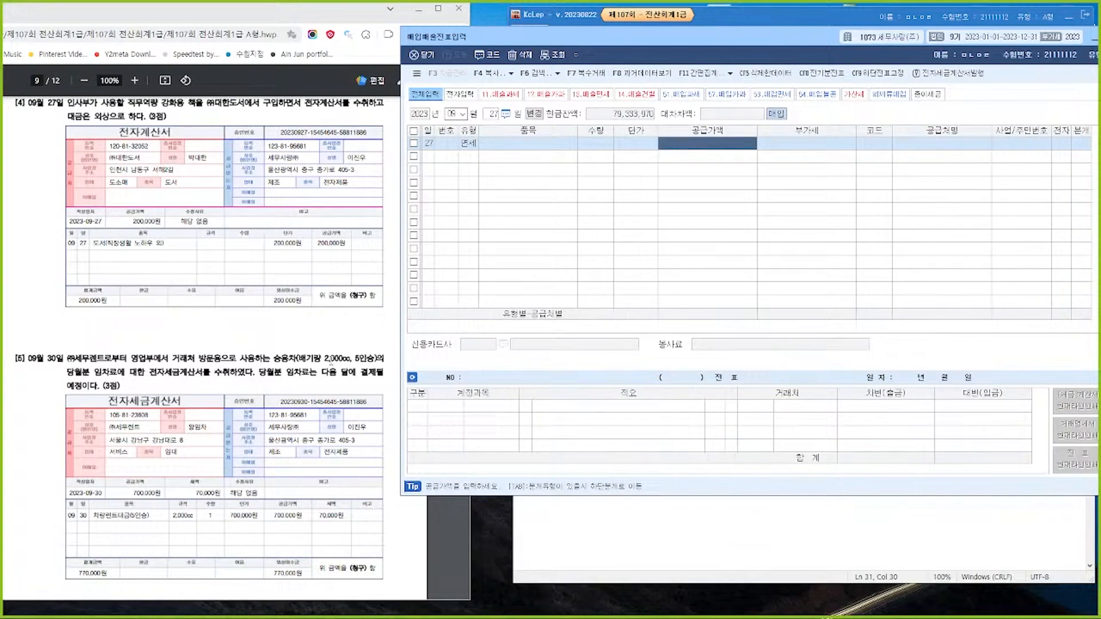
{"action": "type", "text": "2000000"}
{"action": "key", "text": "Return"}
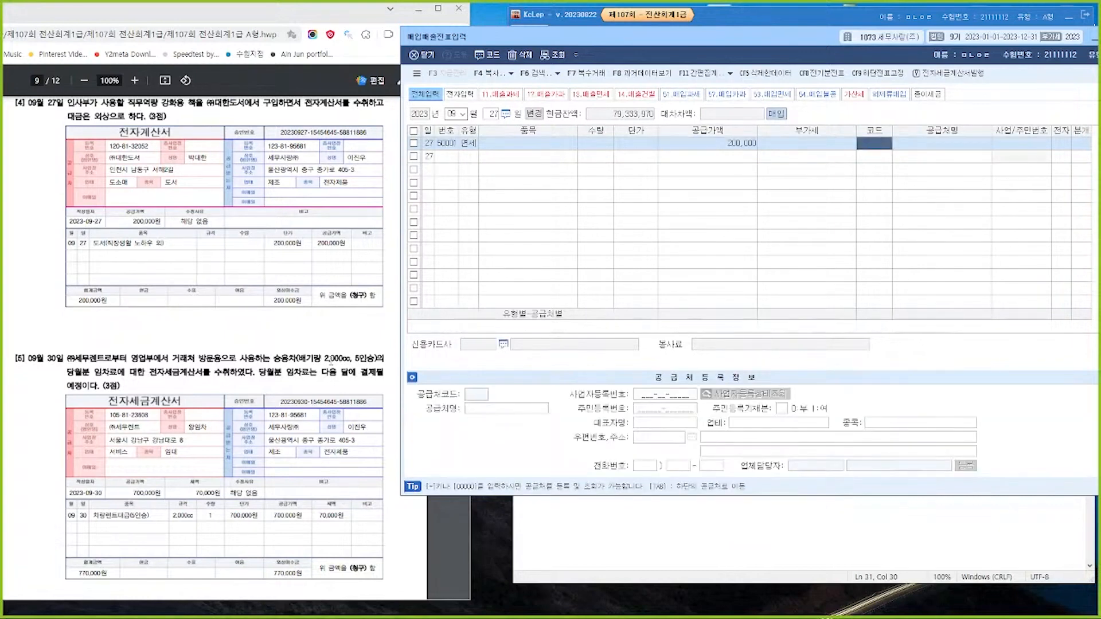
Set the September 27 entry's supplier to (주)대한도서, mark it as electronic (전자 여), and set its 분개 to 혼합.
{"action": "type", "text": "대한"}
{"action": "key", "text": "Return"}
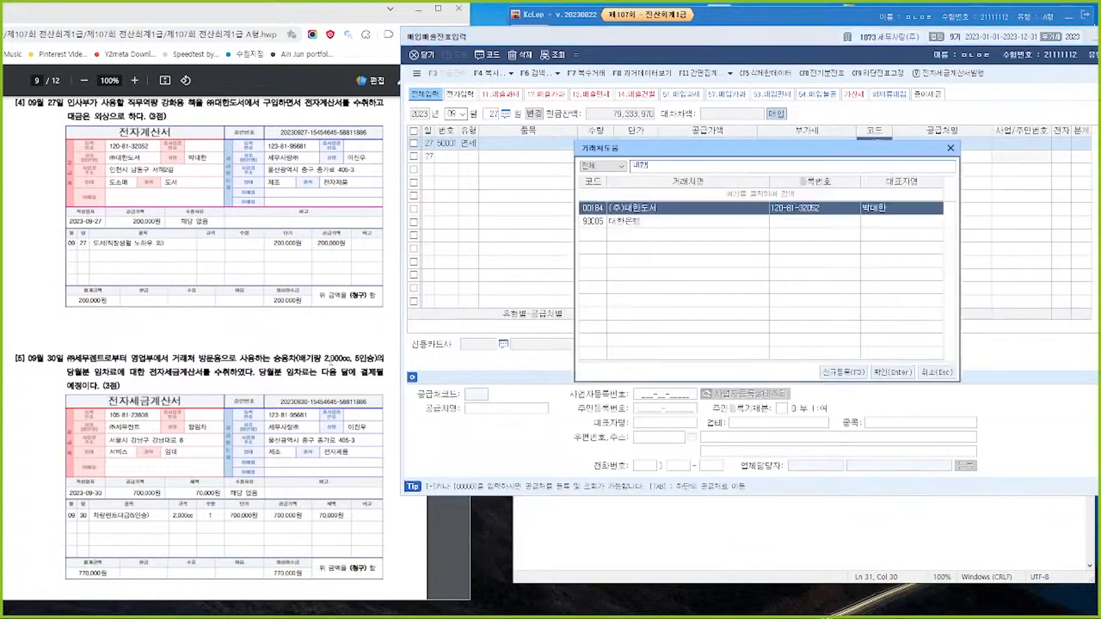
{"action": "key", "text": "Return"}
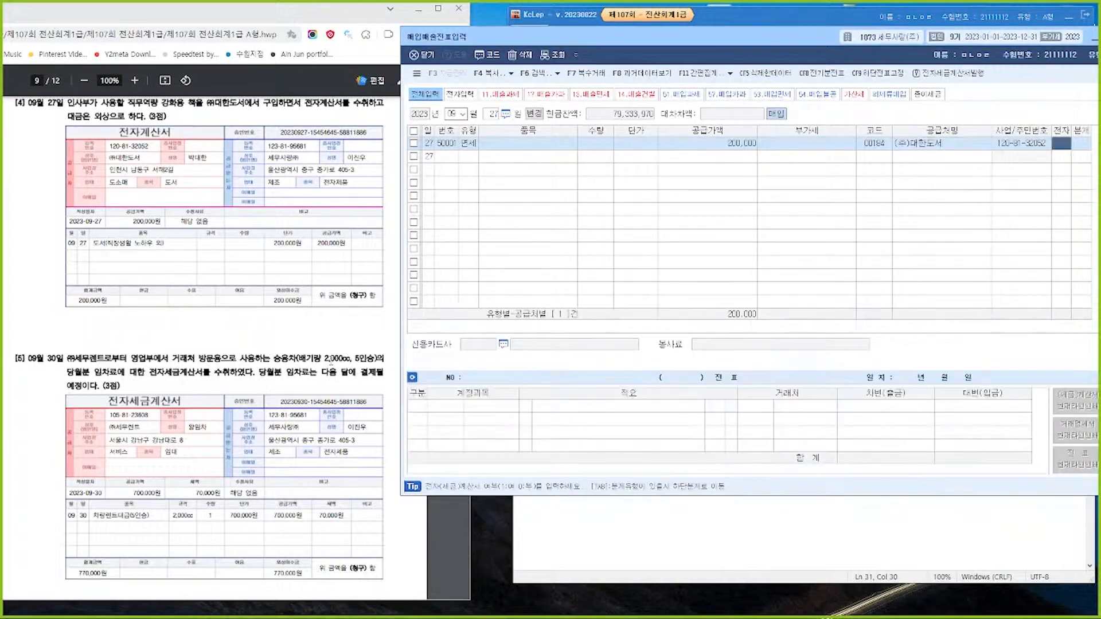
{"action": "key", "text": "1"}
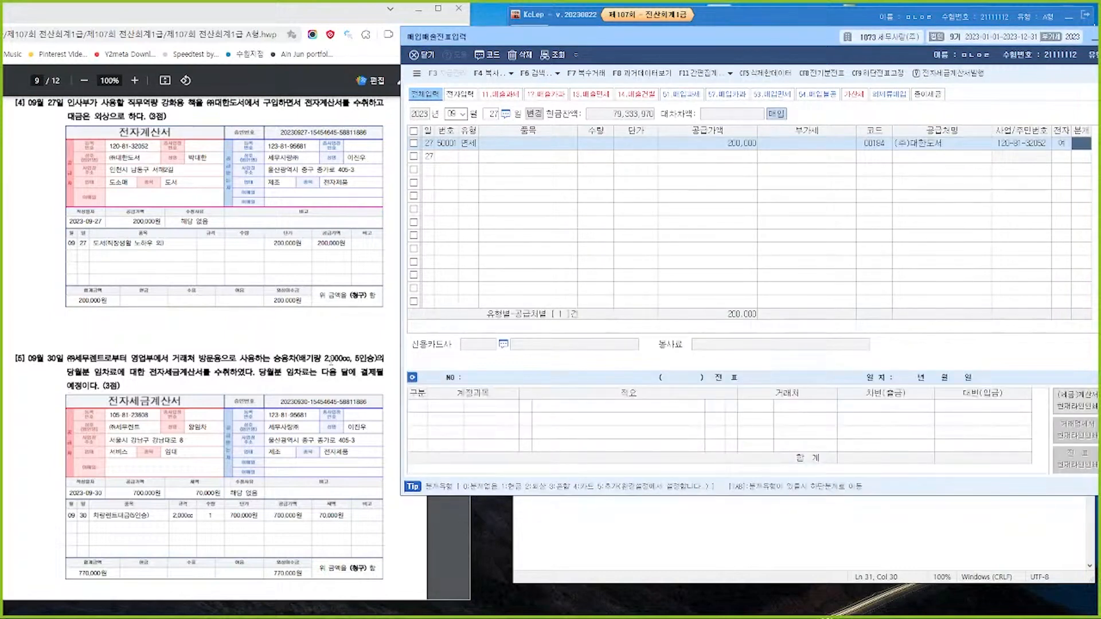
{"action": "key", "text": "3"}
{"action": "key", "text": "Return"}
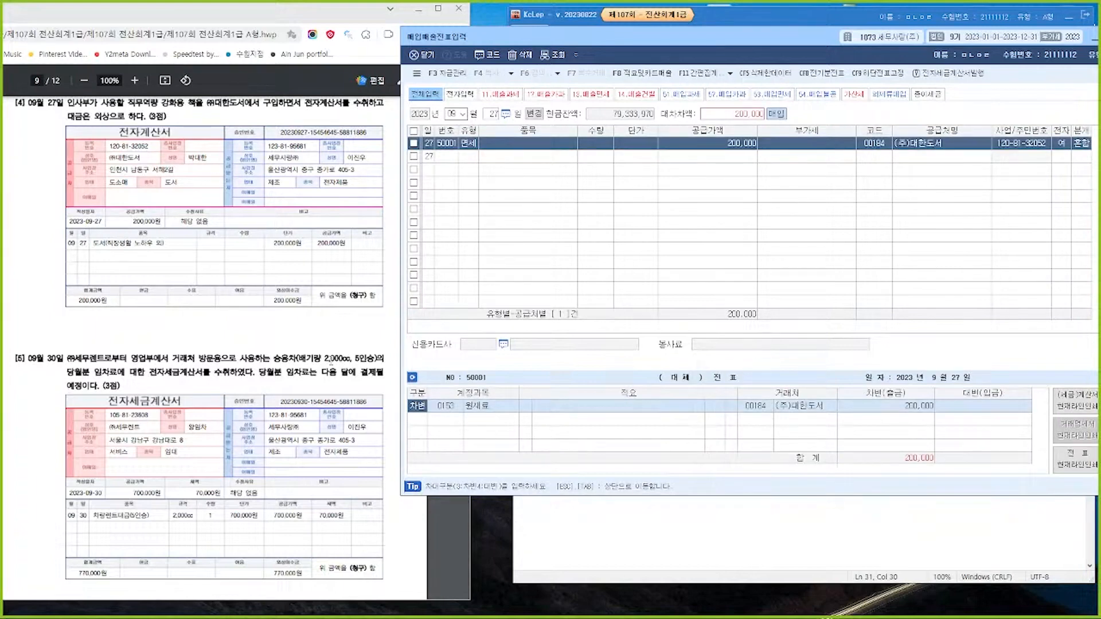
Replace the September 27 entry's 원재료 debit account with 0826 도서인쇄비 (판매관리비).
{"action": "key", "text": "Return"}
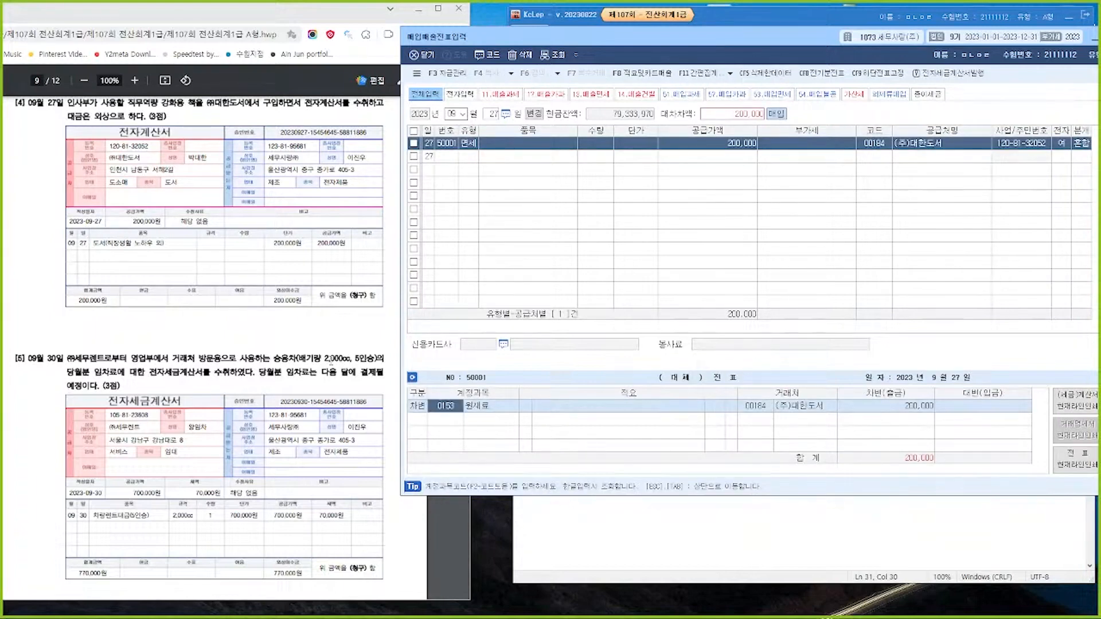
{"action": "type", "text": "도서"}
{"action": "key", "text": "Return"}
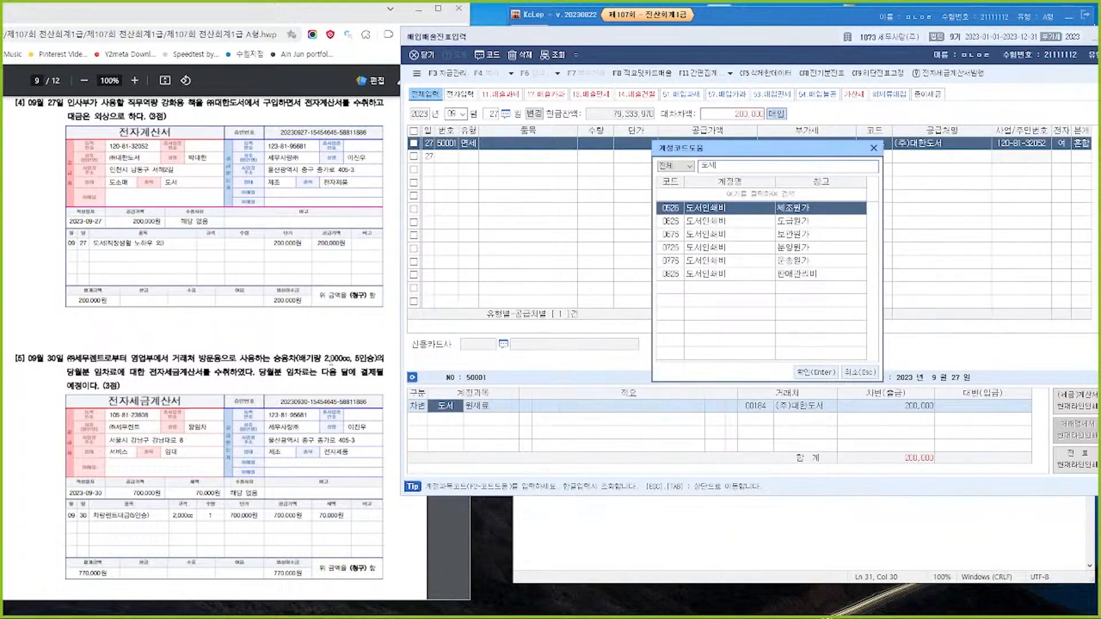
{"action": "key", "text": "Down"}
{"action": "key", "text": "Down"}
{"action": "key", "text": "Down"}
{"action": "key", "text": "Down"}
{"action": "key", "text": "Down"}
{"action": "key", "text": "Return"}
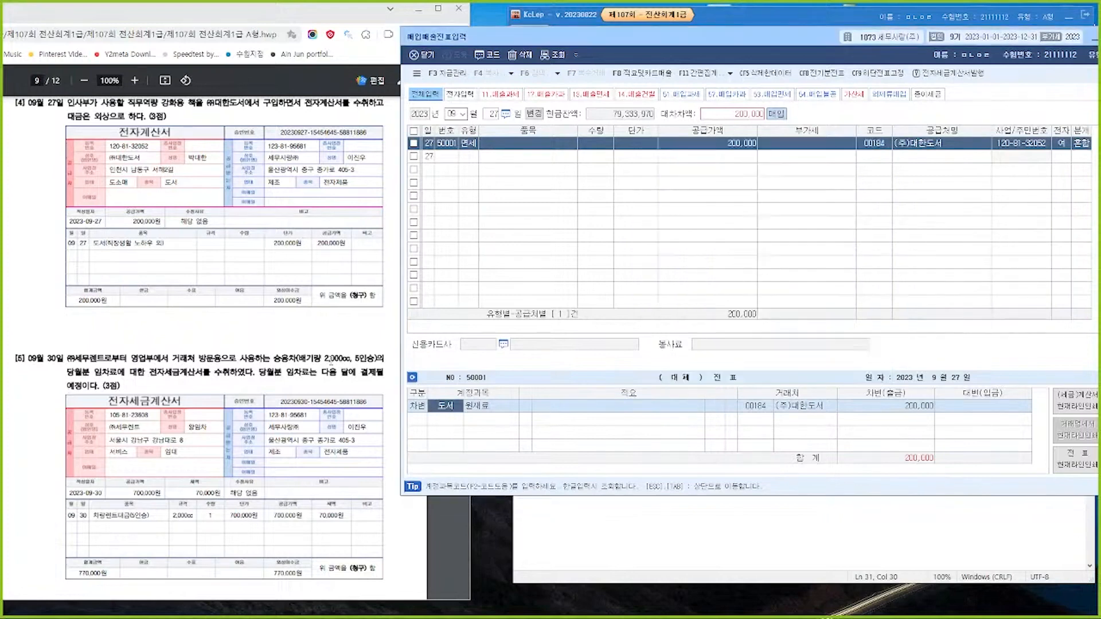
Add a credit line for 미지급금 of 200,000 to the September 27 entry.
{"action": "type", "text": "4"}
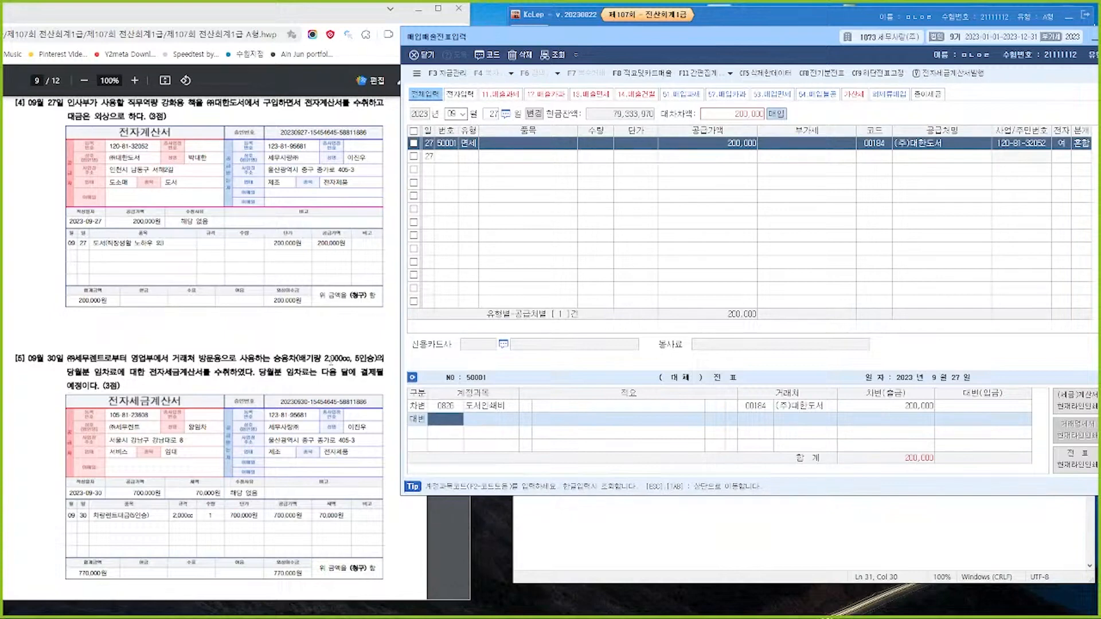
{"action": "type", "text": "미지급"}
{"action": "key", "text": "Return"}
{"action": "key", "text": "Return"}
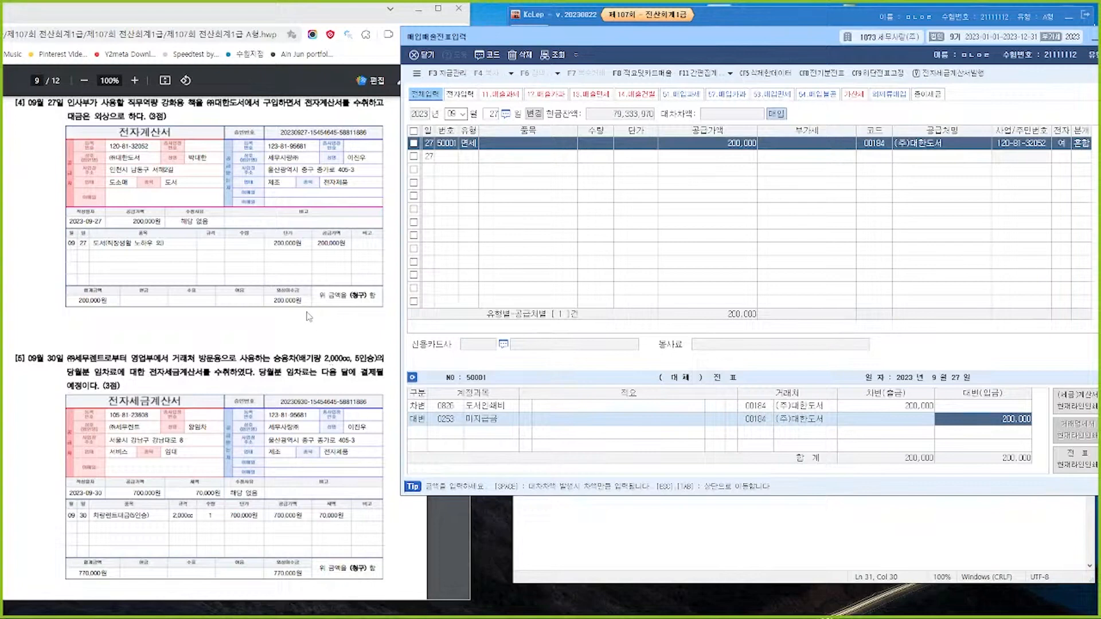
Start a September 30 purchase entry of type 54 불공 with a 공급가액 of 700,000.
{"action": "left_click", "coordinate": [493, 114]}
{"action": "type", "text": "30"}
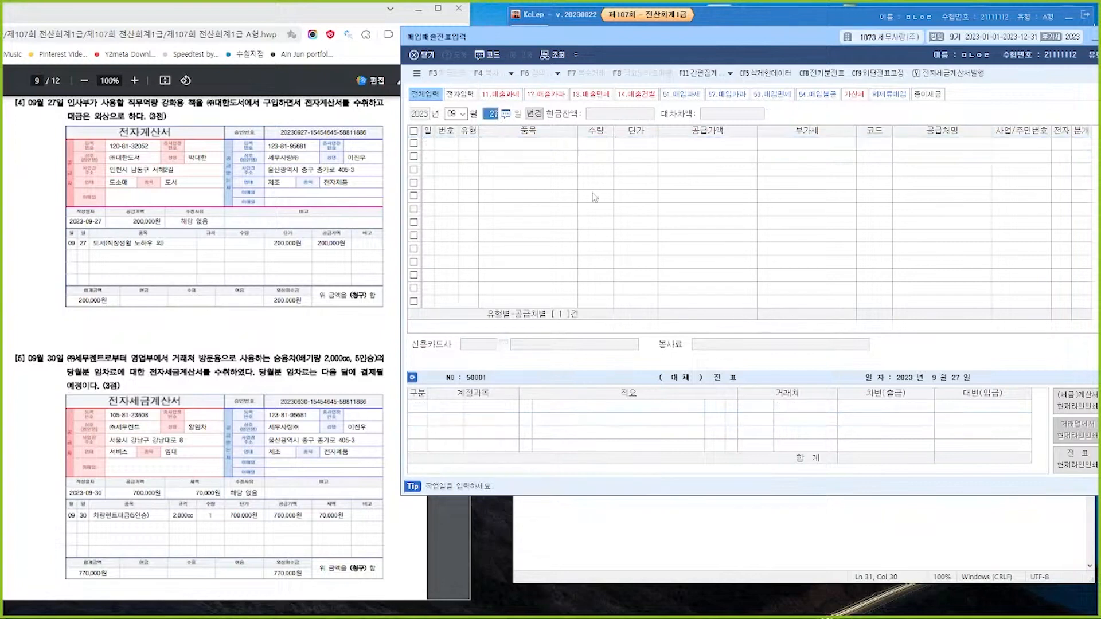
{"action": "key", "text": "Return"}
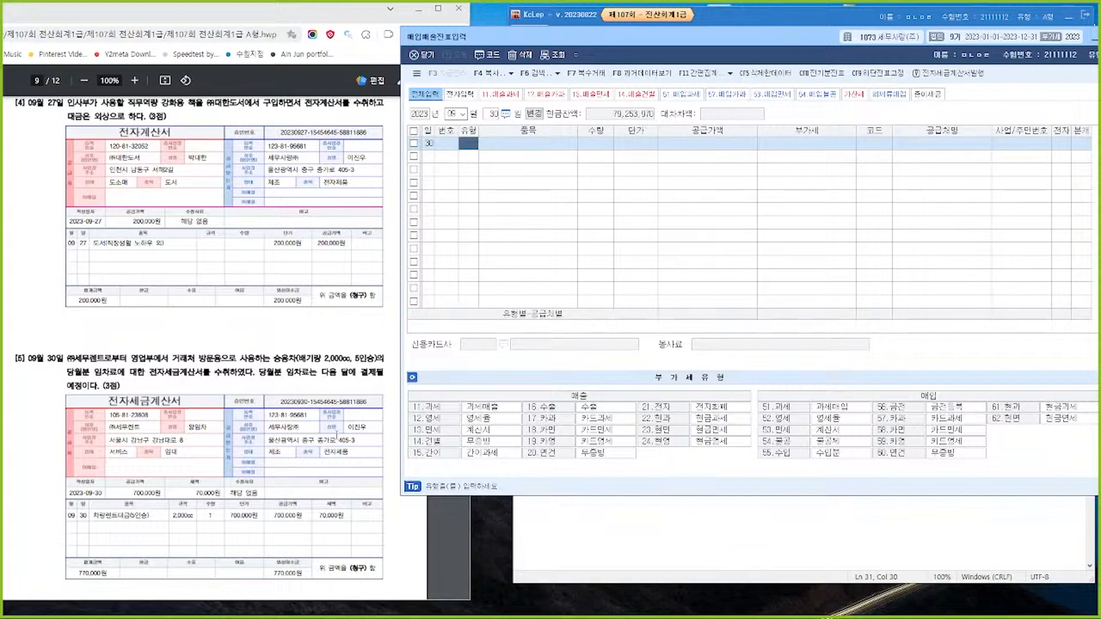
{"action": "type", "text": "54"}
{"action": "key", "text": "Return"}
{"action": "key", "text": "Return"}
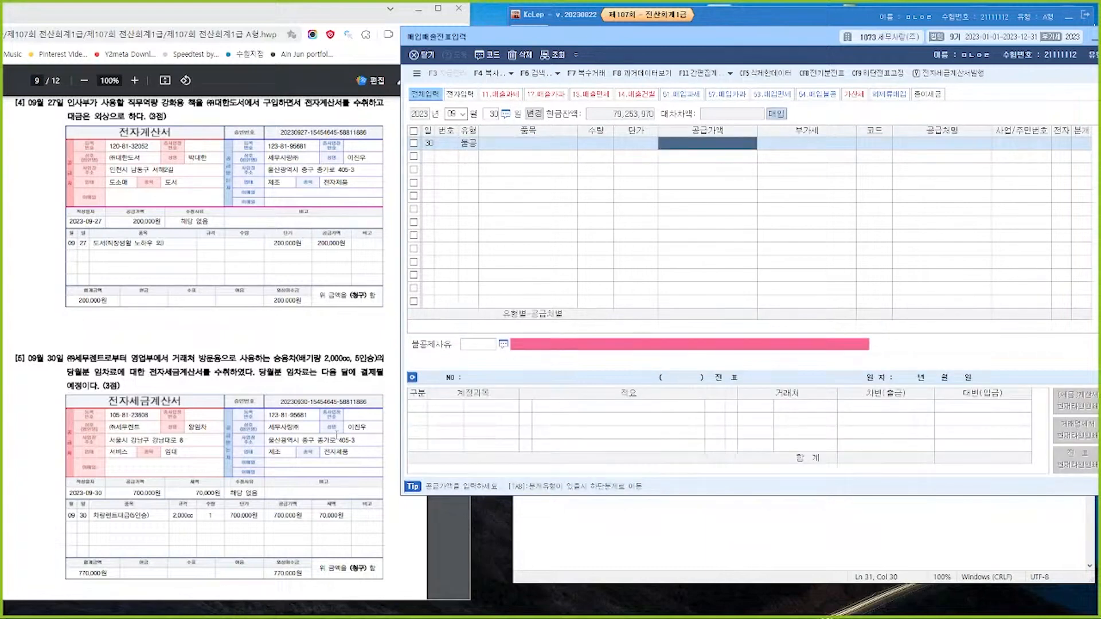
{"action": "type", "text": "7000000"}
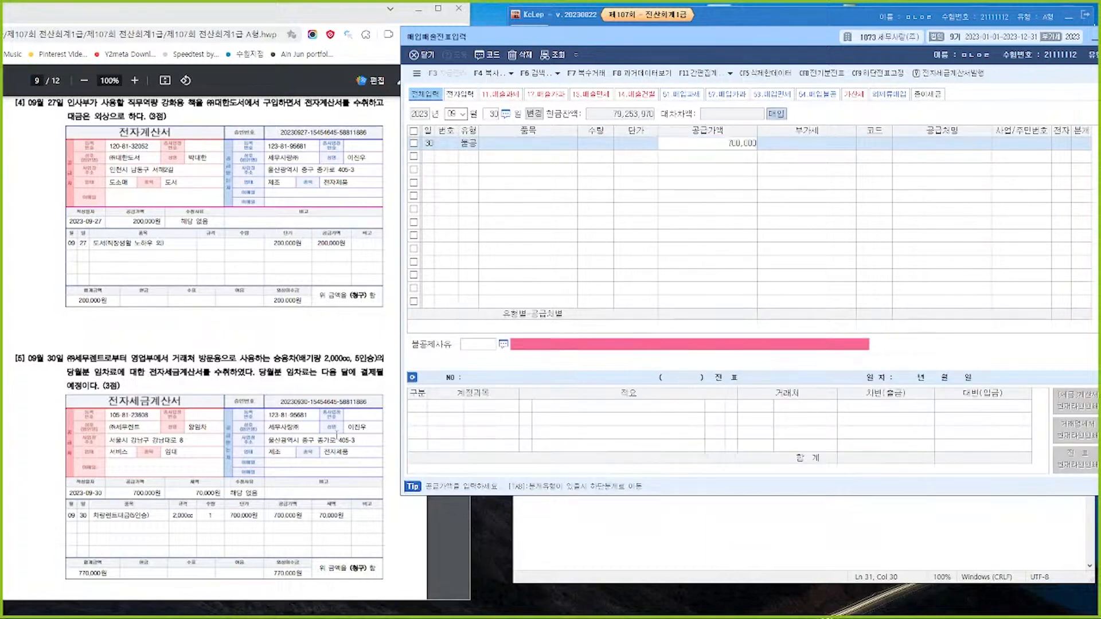
{"action": "key", "text": "Return"}
{"action": "key", "text": "Return"}
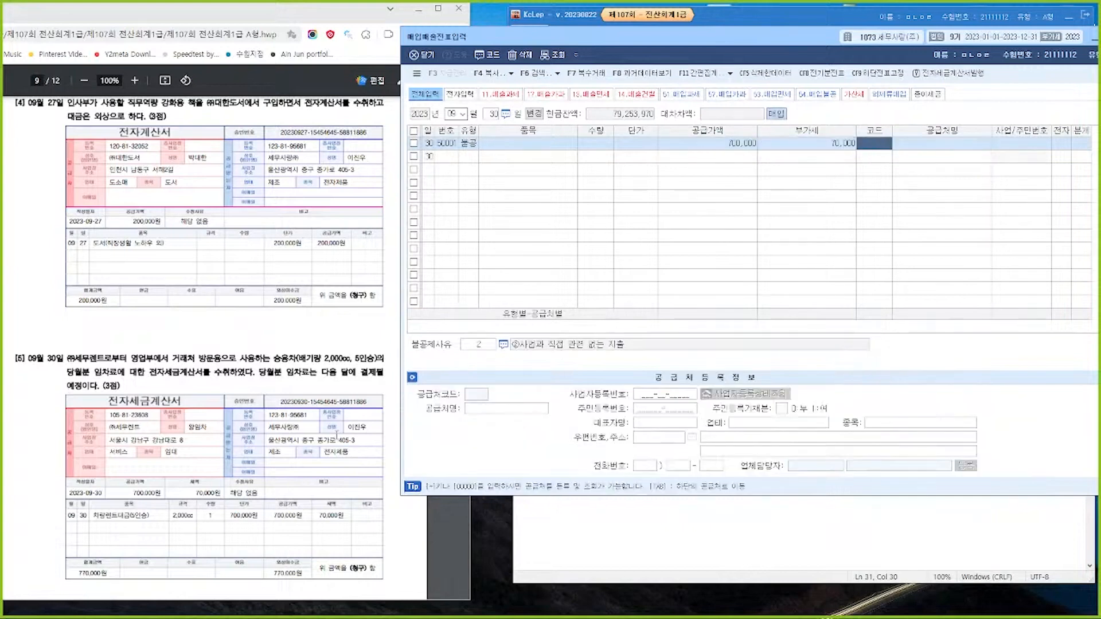
Set the September 30 entry's supplier to (주)세무렌트 and mark it as electronic (전자 여).
{"action": "type", "text": "세무"}
{"action": "key", "text": "Return"}
{"action": "key", "text": "Return"}
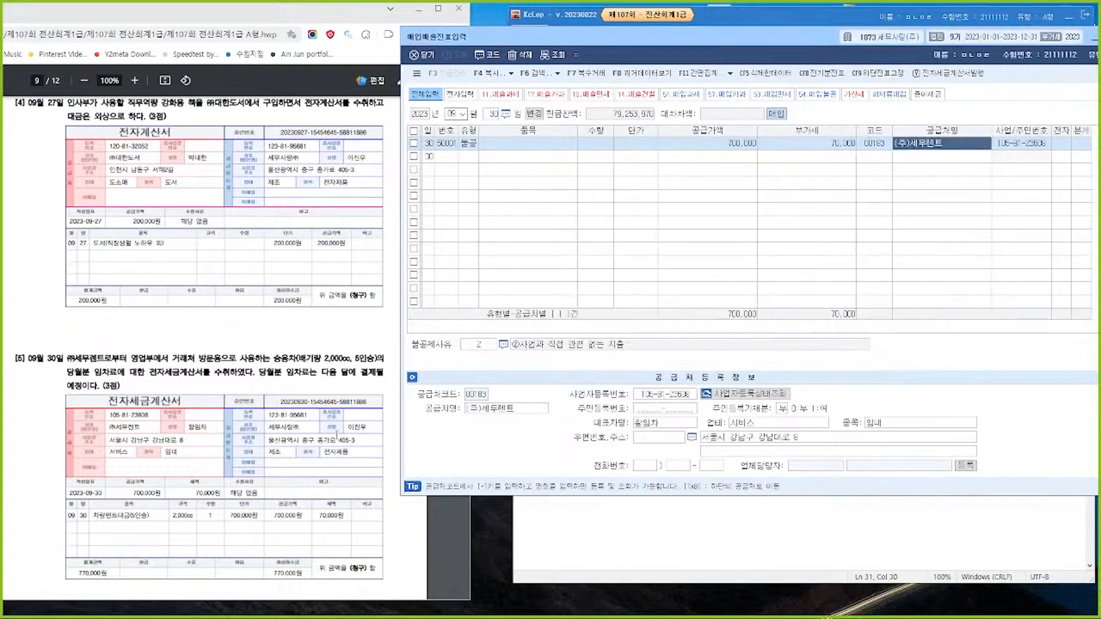
{"action": "type", "text": "1"}
{"action": "key", "text": "Return"}
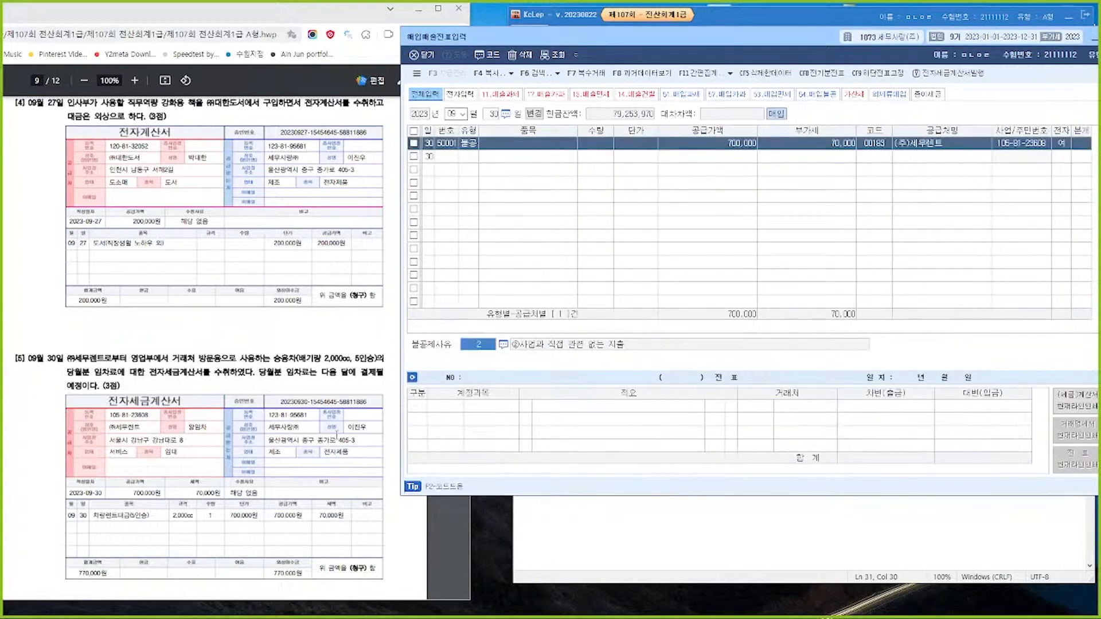
Set the 불공제사유 to 3, 비영업용 소형승용자동차 구입·유지 및 임차, and the September 30 entry's 분개 to 혼합.
{"action": "key", "text": "F2"}
{"action": "key", "text": "Down"}
{"action": "key", "text": "Down"}
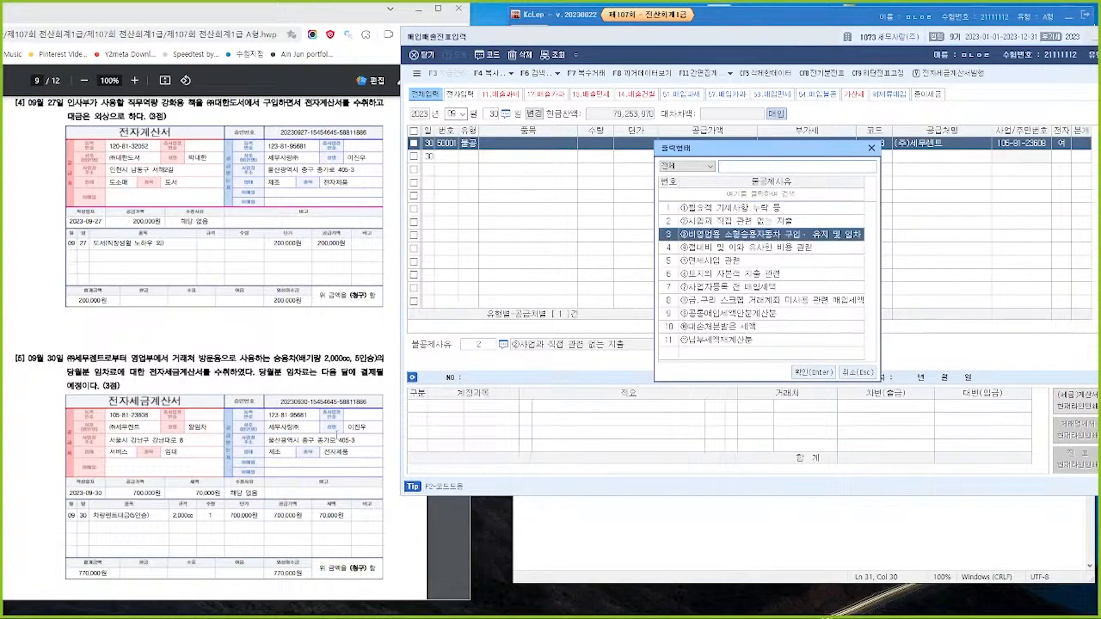
{"action": "key", "text": "Return"}
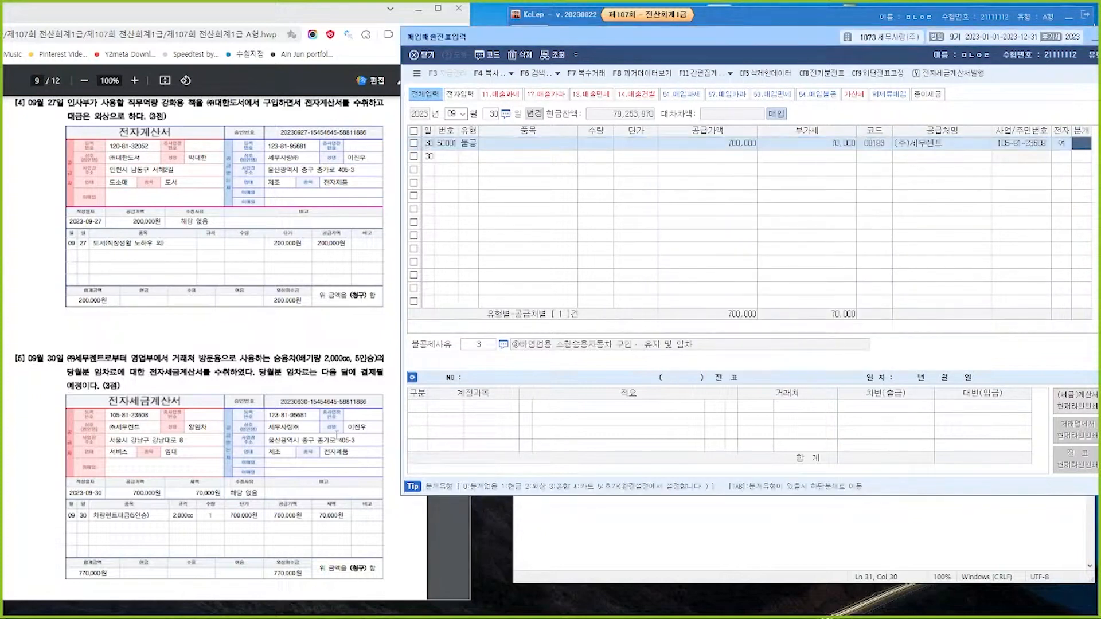
{"action": "key", "text": "Return"}
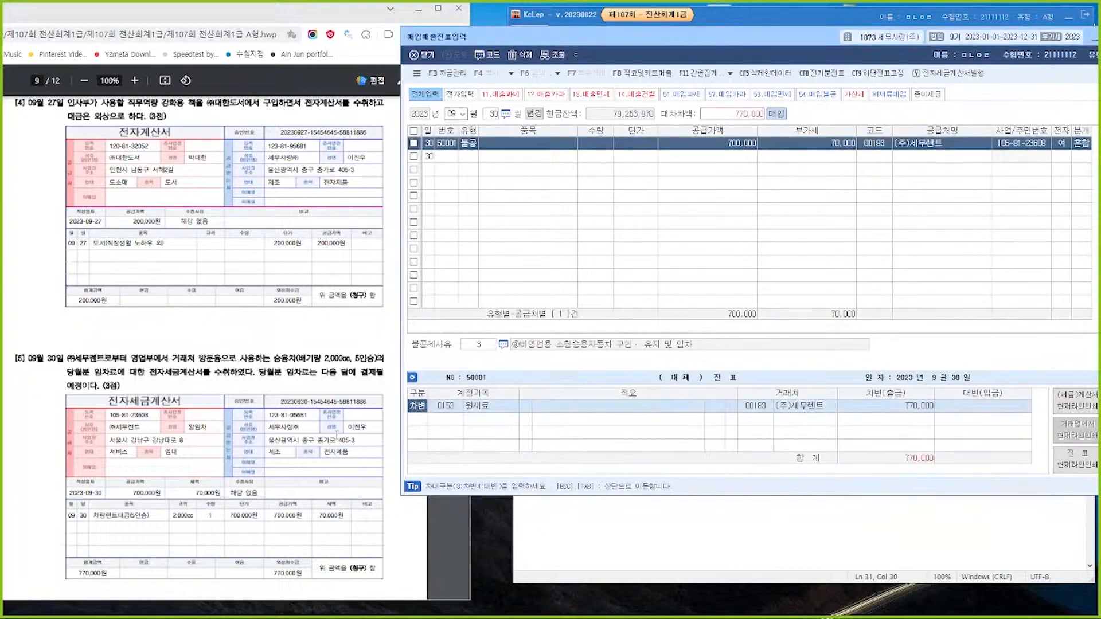
Replace the September 30 entry's 원재료 debit account with 0819 임차료 (판매관리비).
{"action": "key", "text": "Return"}
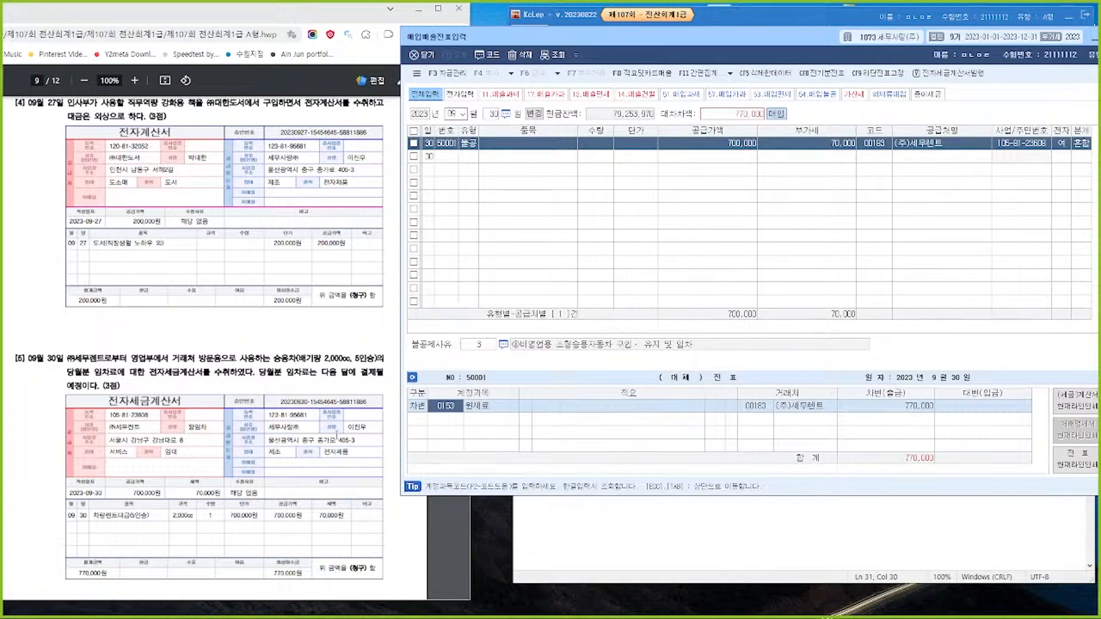
{"action": "type", "text": "임차료"}
{"action": "key", "text": "Return"}
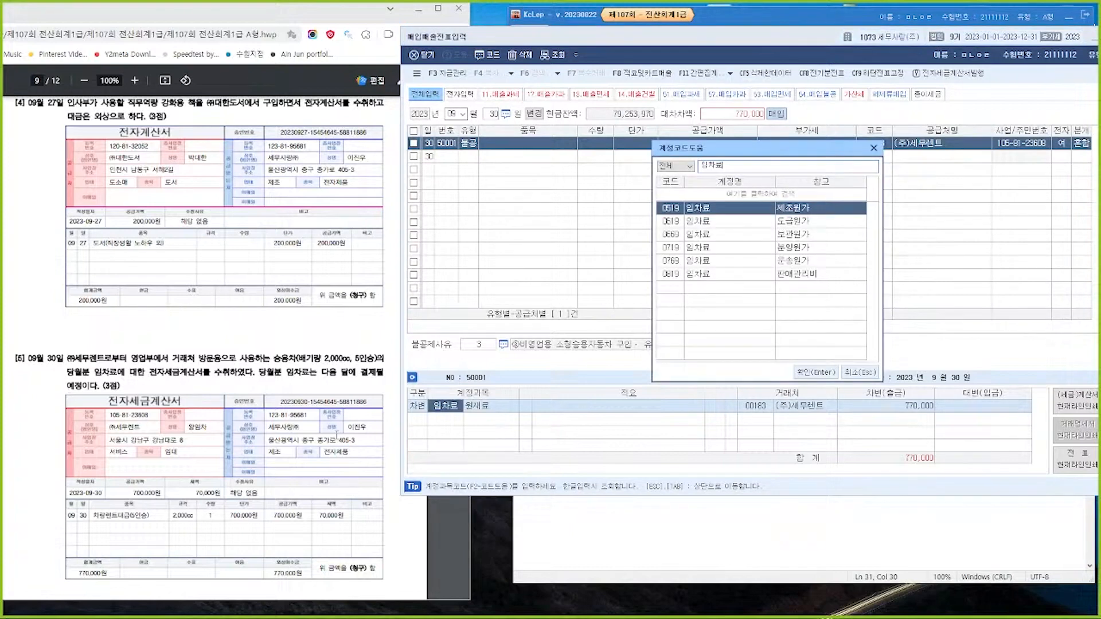
{"action": "key", "text": "Down"}
{"action": "key", "text": "Down"}
{"action": "key", "text": "Down"}
{"action": "key", "text": "Down"}
{"action": "key", "text": "Return"}
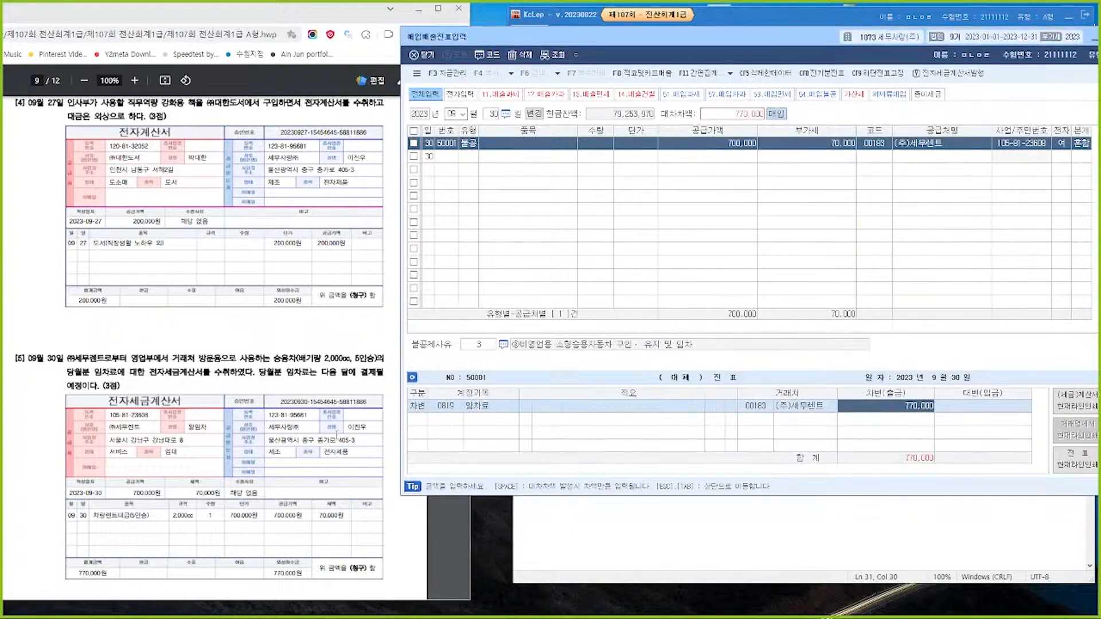
Add a credit line for 미지급금 of 770,000 to the September 30 entry.
{"action": "key", "text": "Return"}
{"action": "type", "text": "4"}
{"action": "key", "text": "Return"}
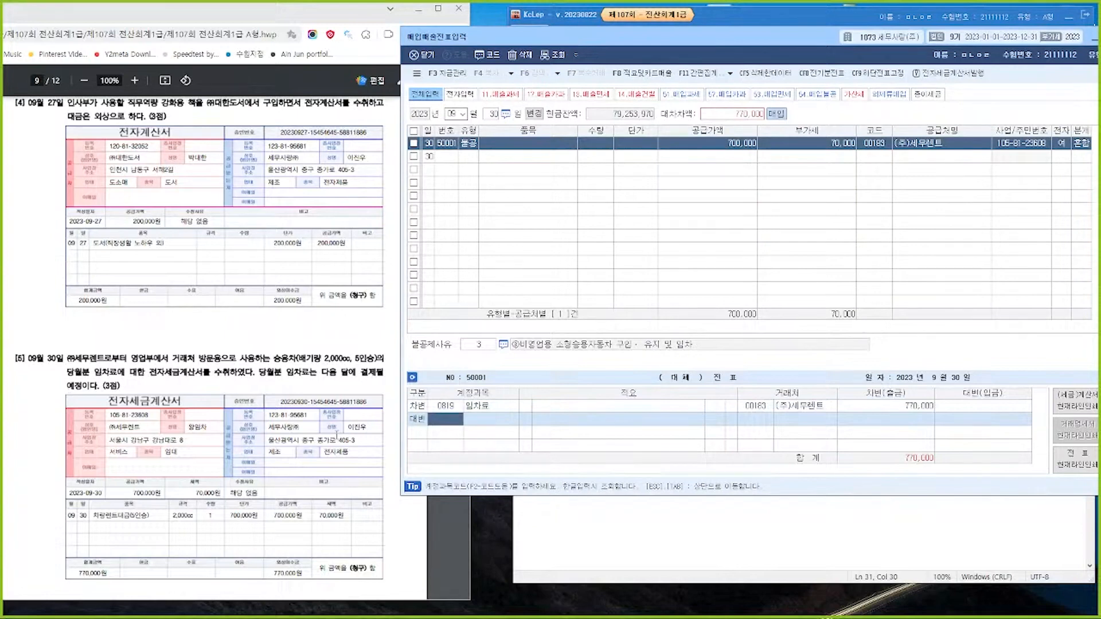
{"action": "type", "text": "미지급"}
{"action": "key", "text": "Return"}
{"action": "key", "text": "Return"}
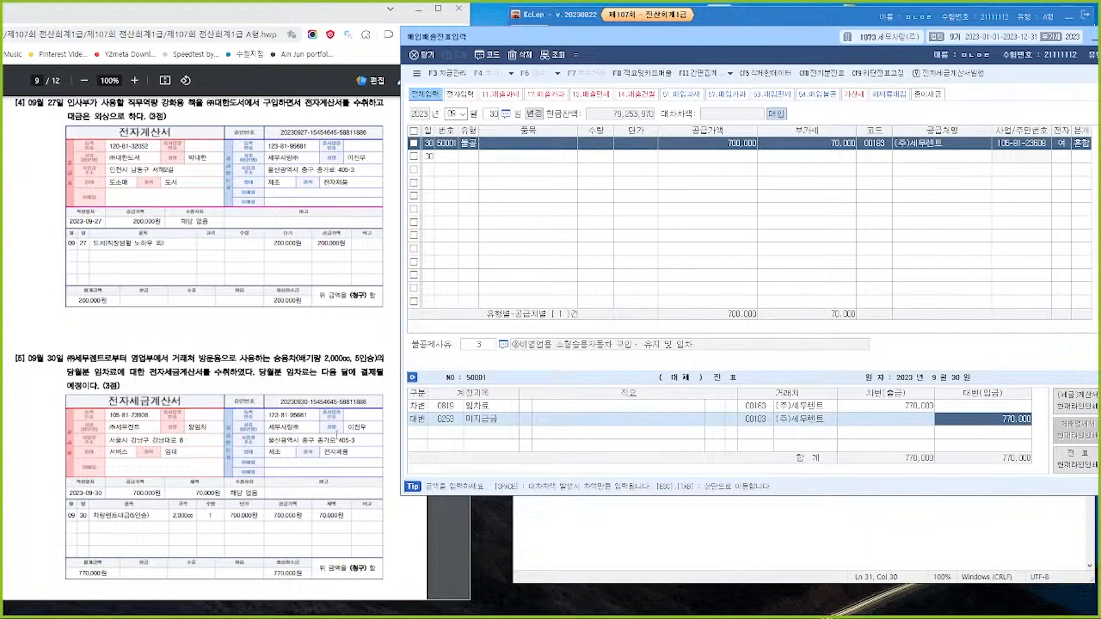
Set the 매입매출전표입력 date to October 15 for problem 3, transaction [6].
{"action": "scroll", "coordinate": [337, 431], "scroll_direction": "down", "scroll_amount": 10}
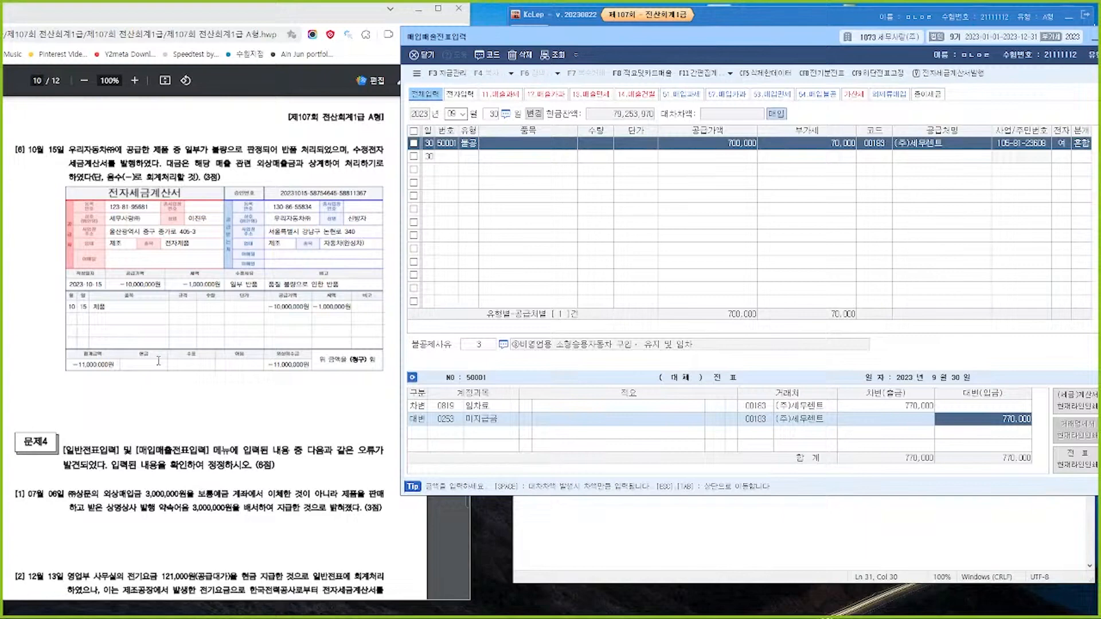
{"action": "left_click", "coordinate": [454, 113]}
{"action": "type", "text": "10"}
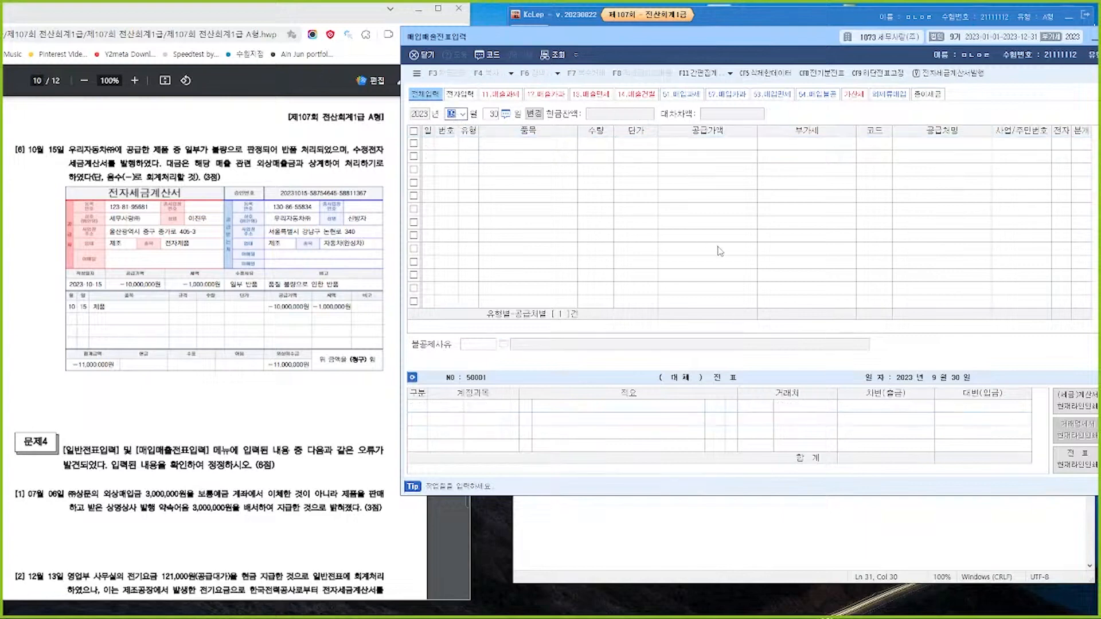
{"action": "key", "text": "Return"}
{"action": "type", "text": "15"}
{"action": "key", "text": "Return"}
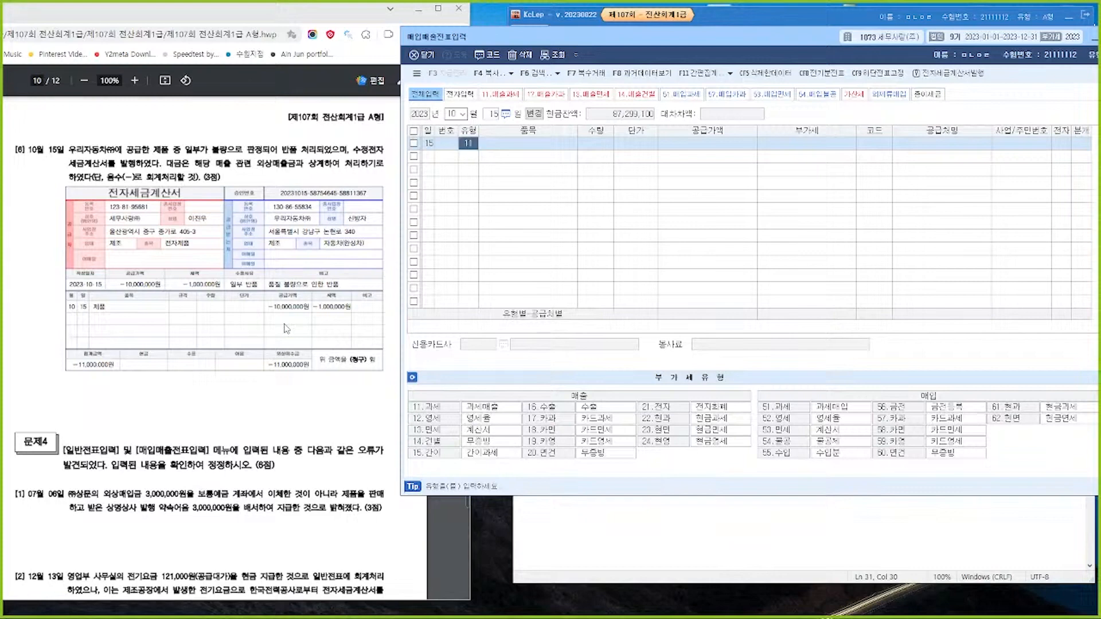
Enter the October 15 sales return as type 11.과세 with a 공급가액 of -10,000,000 and 부가세 of -1,000,000.
{"action": "key", "text": "Return"}
{"action": "key", "text": "Return"}
{"action": "key", "text": "Return"}
{"action": "key", "text": "Return"}
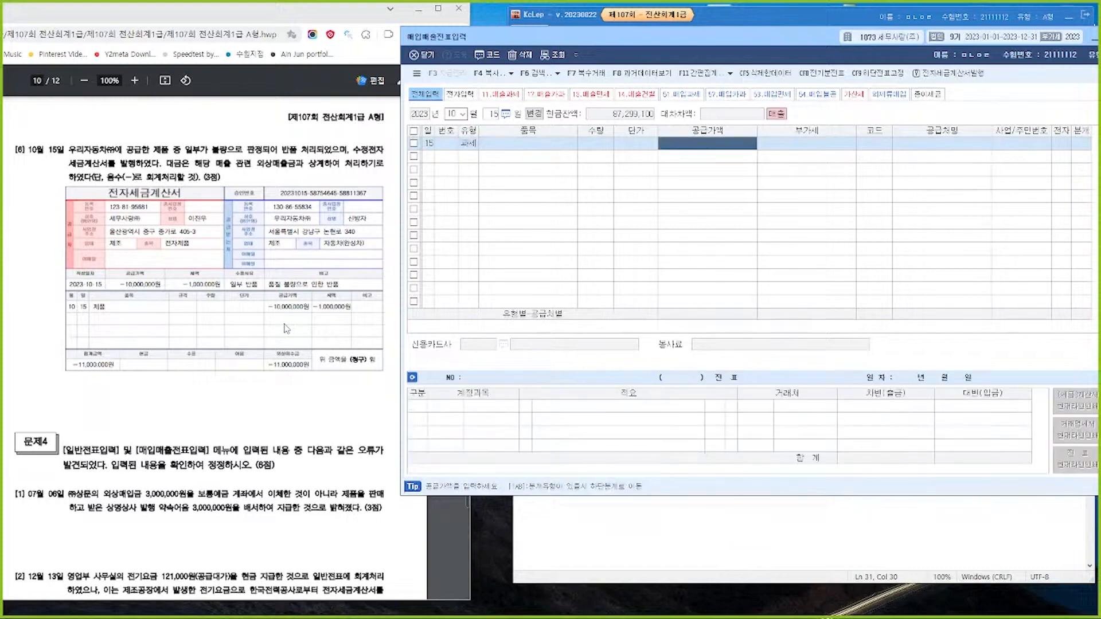
{"action": "type", "text": "-"}
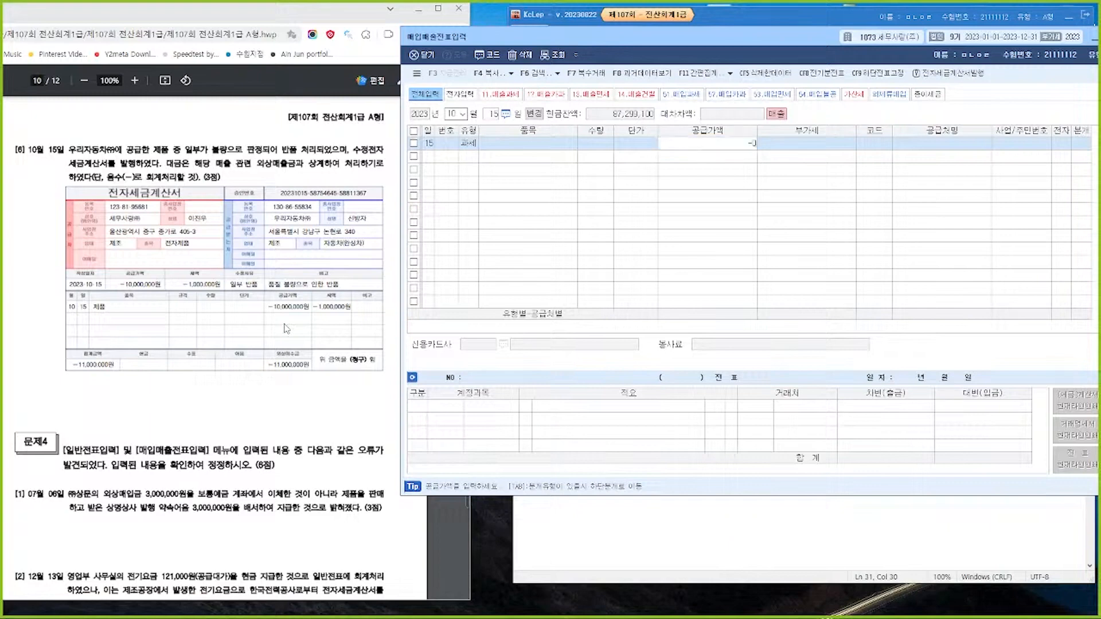
{"action": "type", "text": "10,000,000"}
{"action": "key", "text": "Return"}
{"action": "key", "text": "Return"}
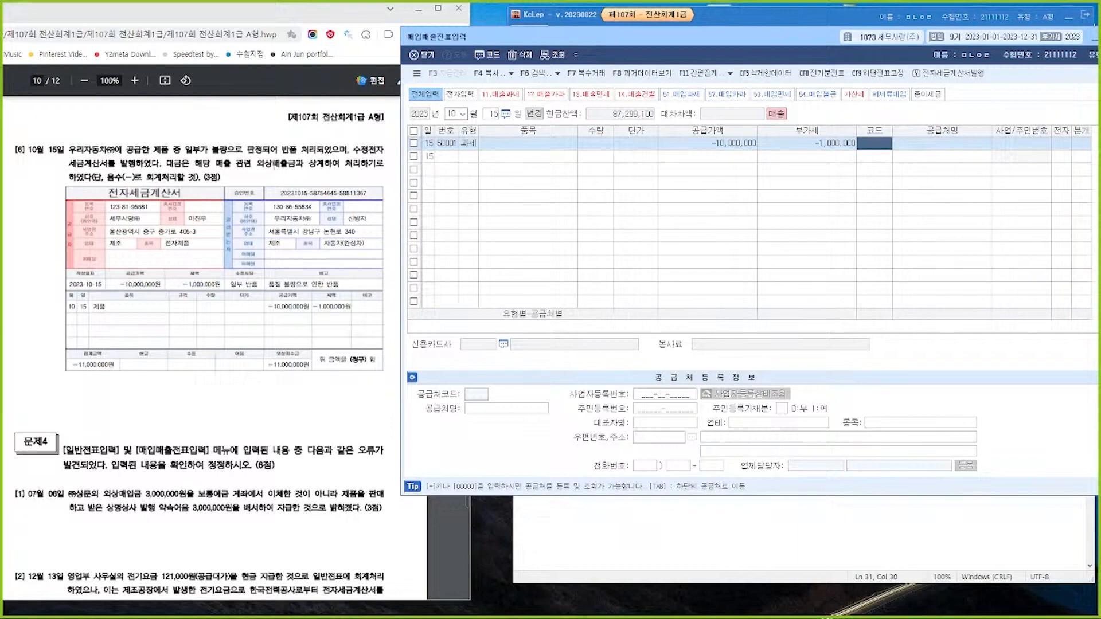
Set the October 15 entry's customer to 우리자동차(주), mark it as electronic (전자 여), and set its 분개 to 혼합.
{"action": "type", "text": "우리자"}
{"action": "key", "text": "Return"}
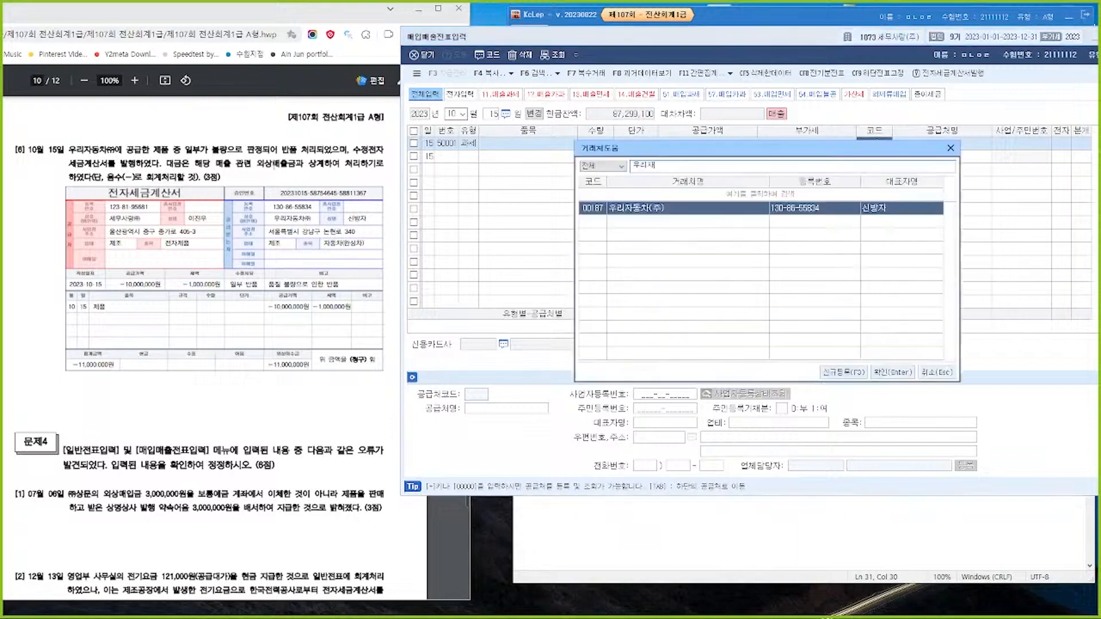
{"action": "key", "text": "Return"}
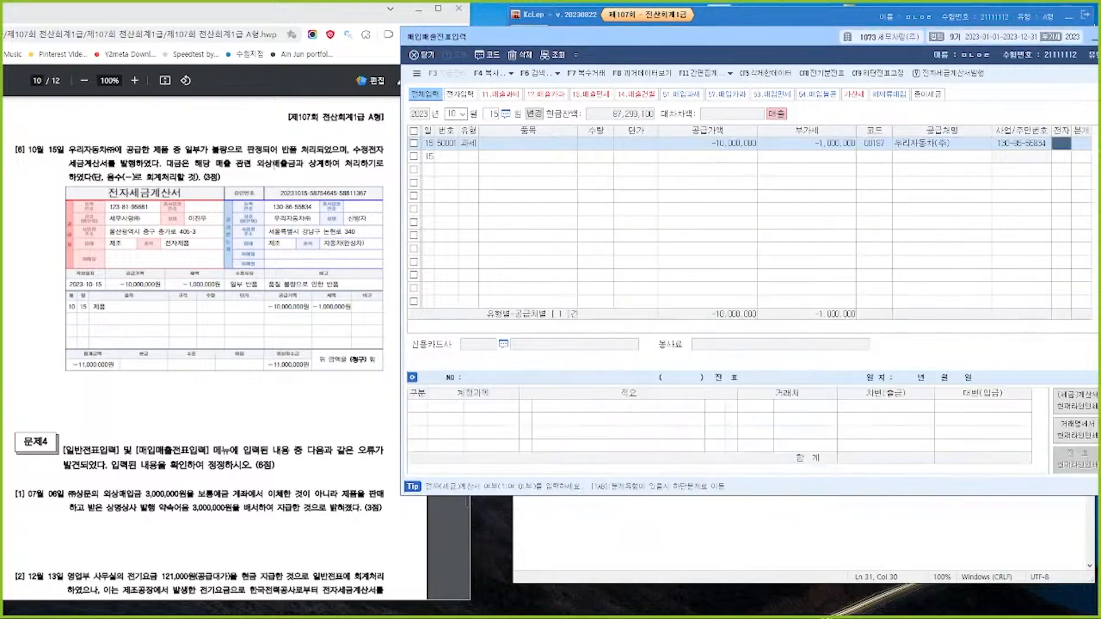
{"action": "type", "text": "1"}
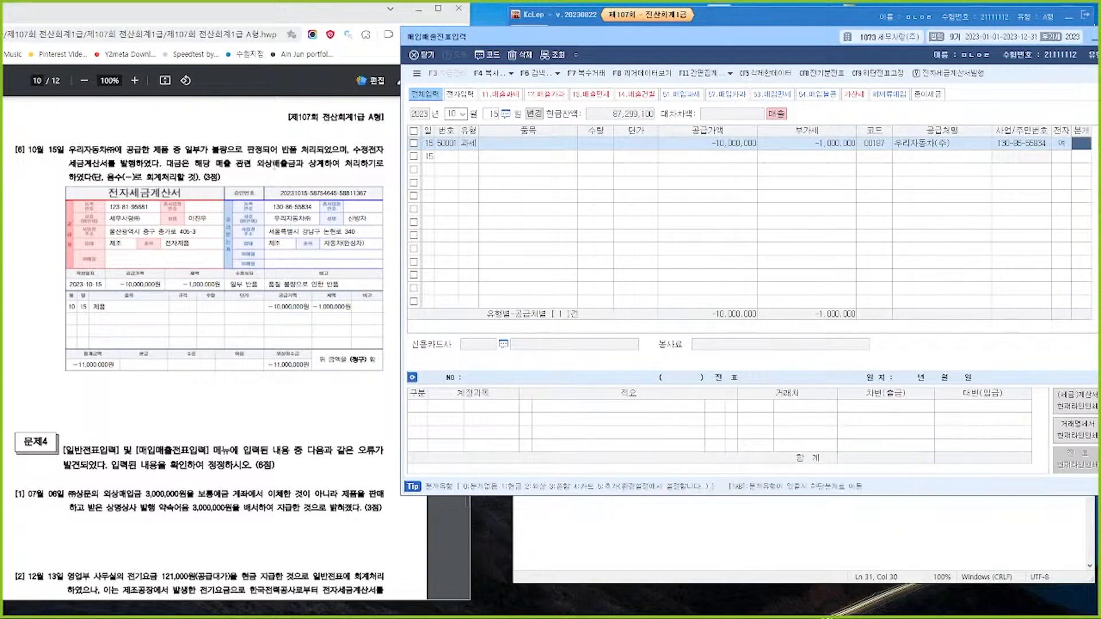
{"action": "type", "text": "3"}
{"action": "key", "text": "Return"}
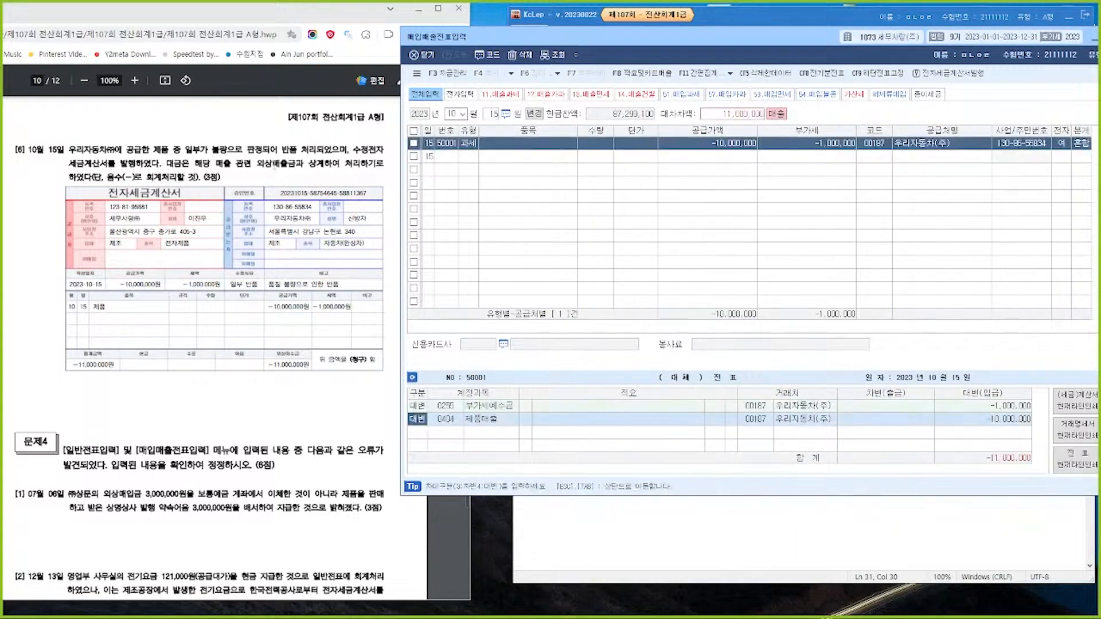
Add a debit line for 외상매출금 of -11,000,000 to the October 15 entry.
{"action": "type", "text": "3"}
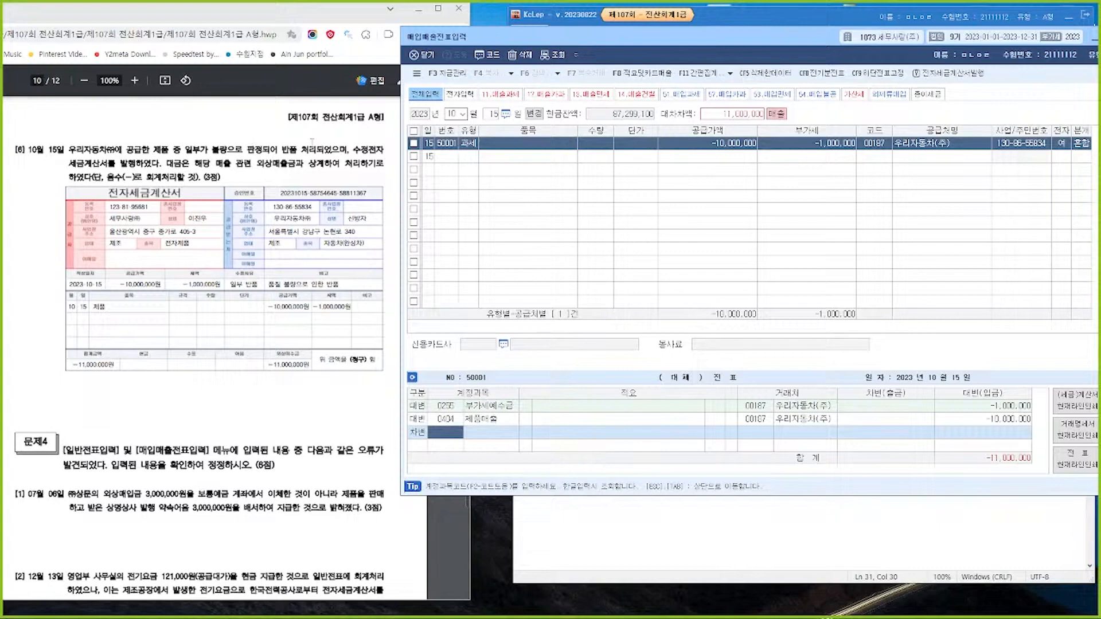
{"action": "type", "text": "외상매"}
{"action": "key", "text": "Return"}
{"action": "key", "text": "Return"}
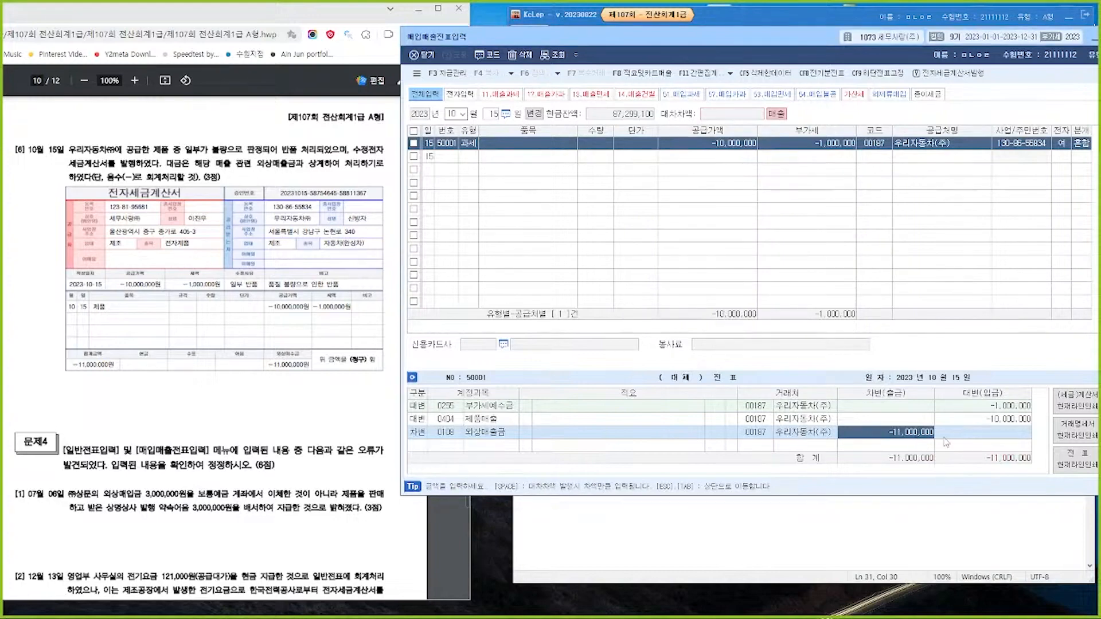
Go to problem 4 in the exam paper and bring up the July 6 entry in 일반전표입력.
{"action": "scroll", "coordinate": [380, 396], "scroll_direction": "down", "scroll_amount": 4}
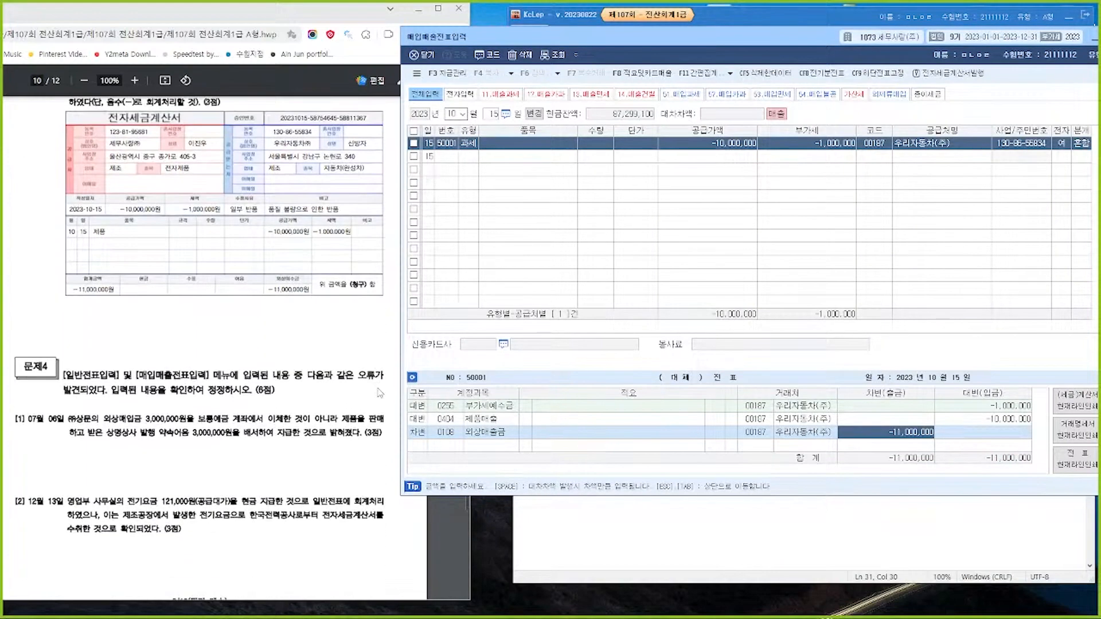
{"action": "scroll", "coordinate": [381, 397], "scroll_direction": "down", "scroll_amount": 1}
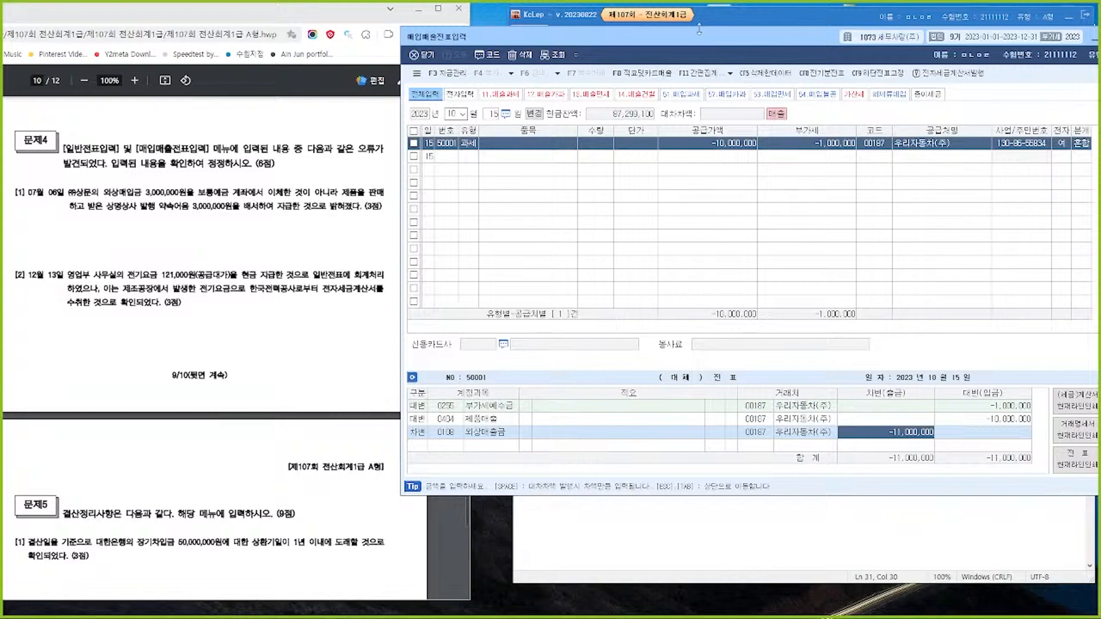
{"action": "left_click", "coordinate": [720, 17]}
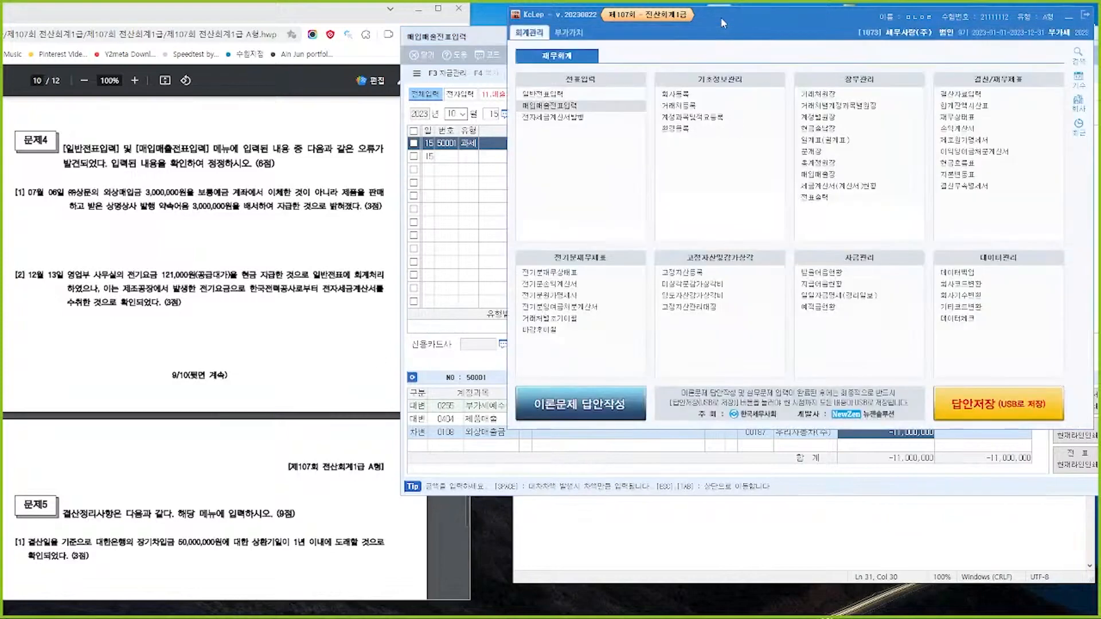
{"action": "left_click", "coordinate": [543, 95]}
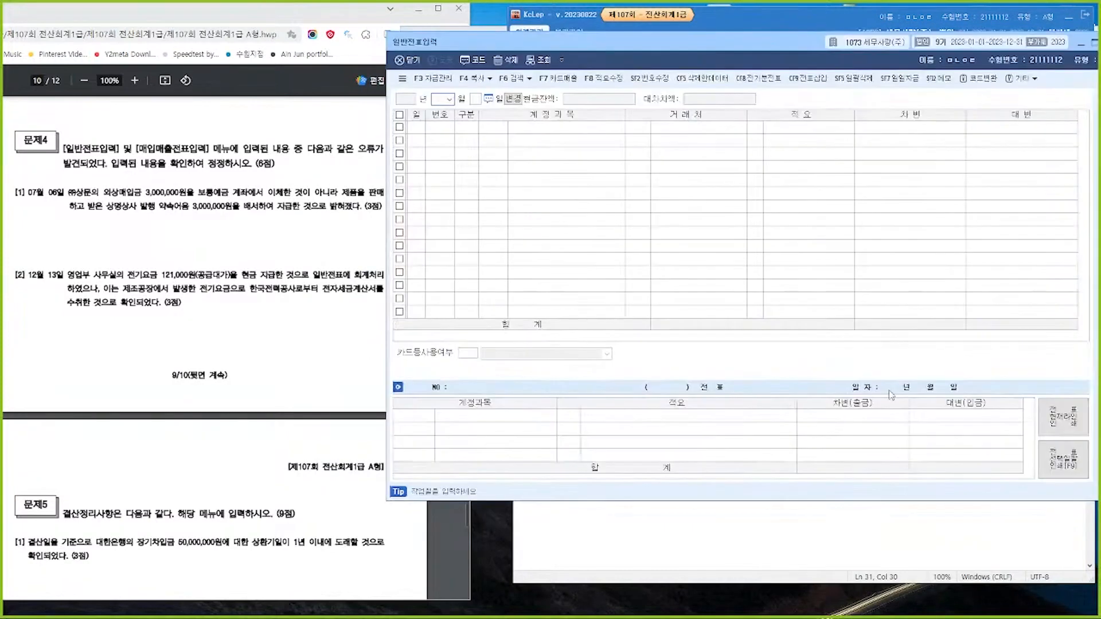
{"action": "type", "text": "6"}
{"action": "key", "text": "Return"}
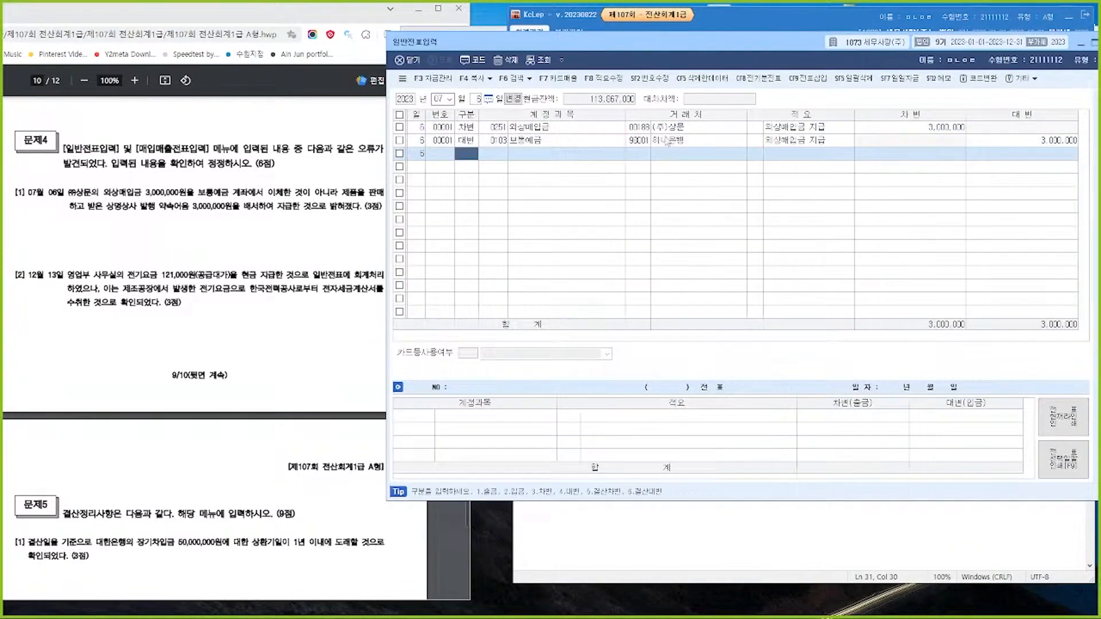
Change the July 6 entry's 보통예금 credit line to 0110 받을어음 with 상명상사 as the 거래처.
{"action": "left_click", "coordinate": [495, 140]}
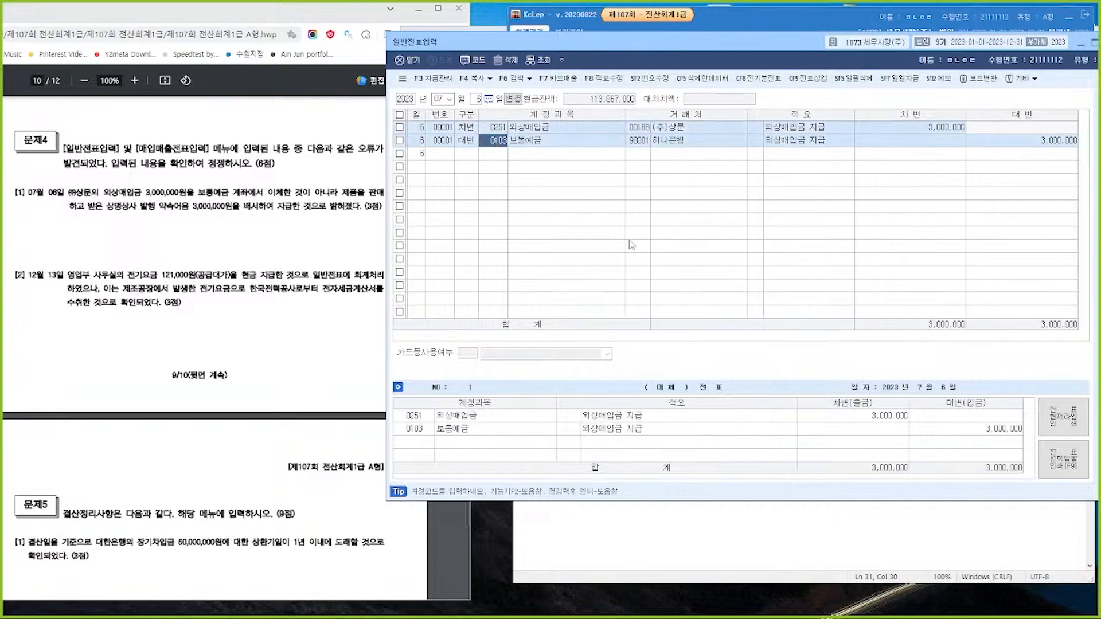
{"action": "type", "text": "받을어"}
{"action": "key", "text": "Return"}
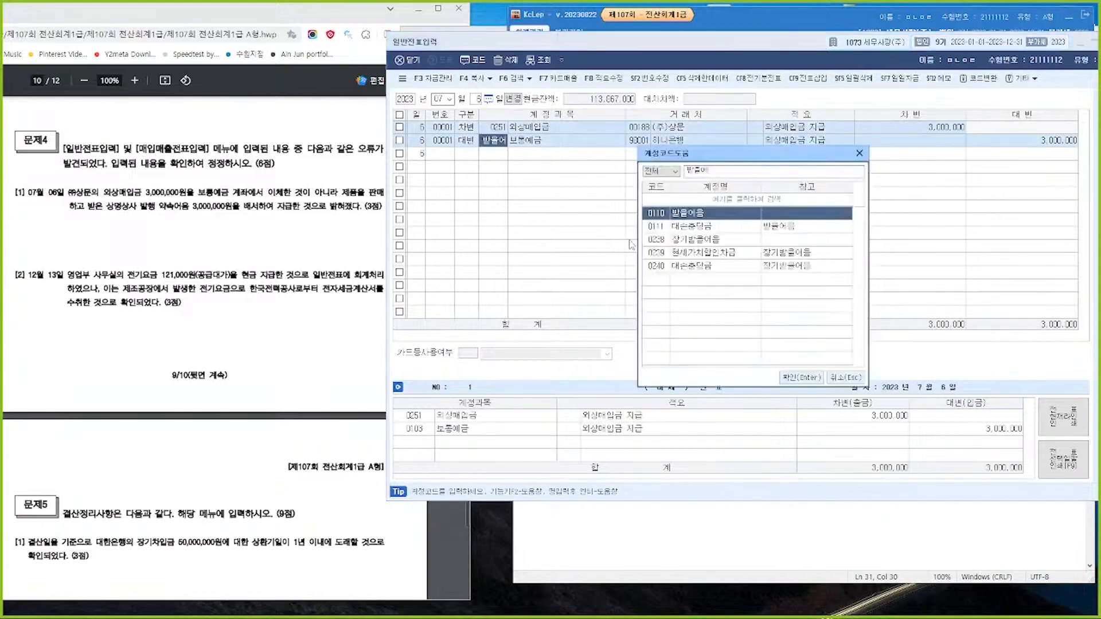
{"action": "key", "text": "Return"}
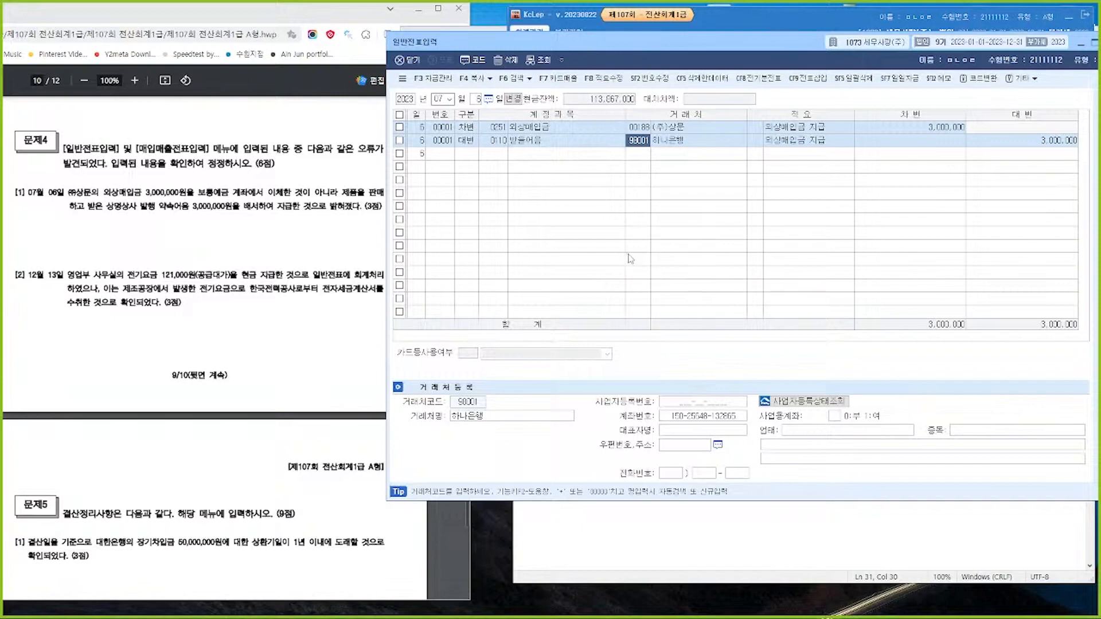
{"action": "type", "text": "상명"}
{"action": "key", "text": "Return"}
{"action": "key", "text": "Return"}
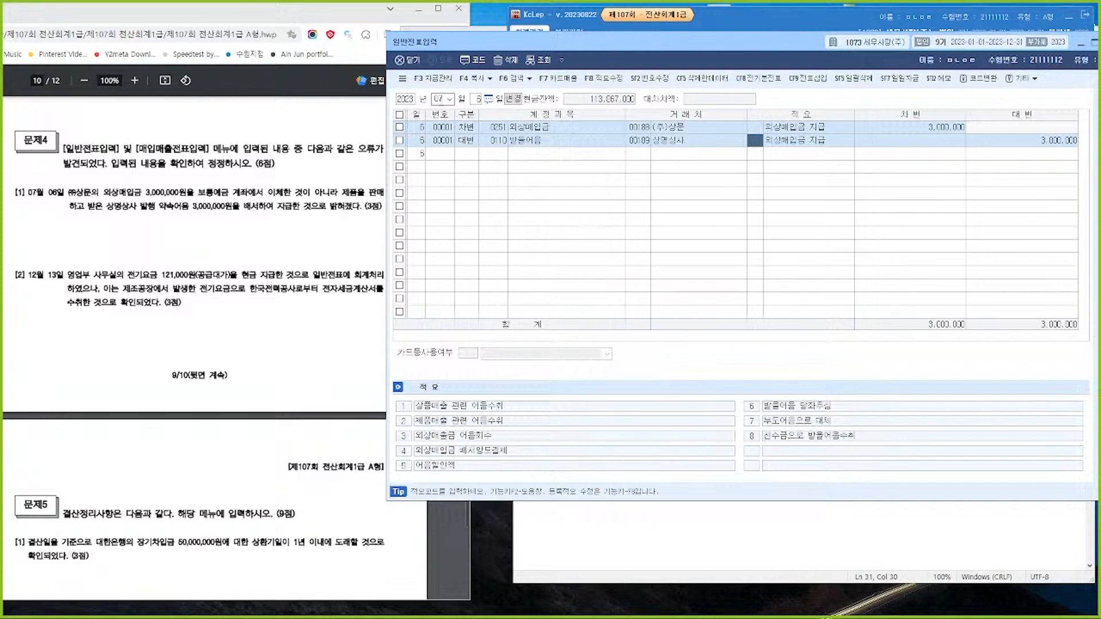
Bring up the December 13 entry in 일반전표입력.
{"action": "left_click", "coordinate": [439, 100]}
{"action": "type", "text": "12"}
{"action": "key", "text": "Return"}
{"action": "type", "text": "13"}
{"action": "key", "text": "Return"}
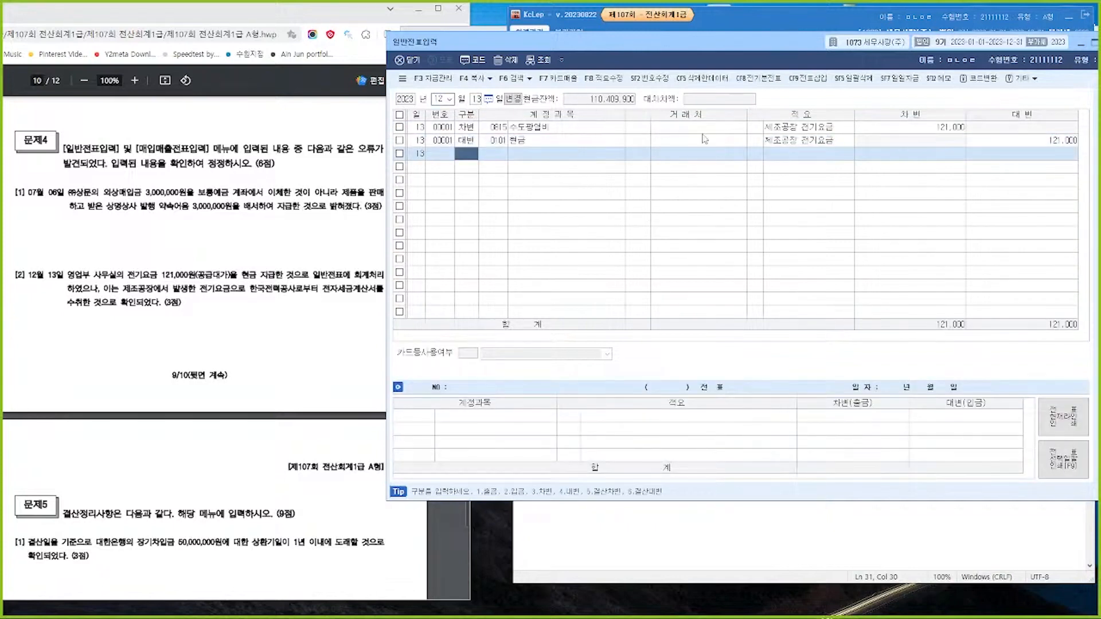
Place the 매입매출전표입력 window below the December 13 general entry and set its date to December 13.
{"action": "key", "text": "alt+Tab"}
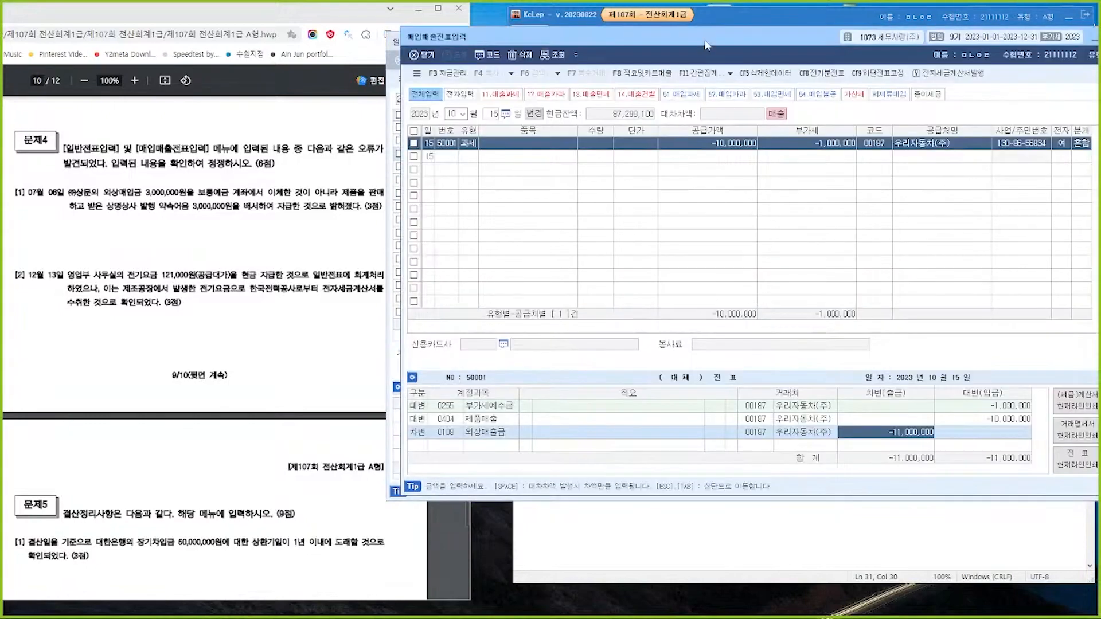
{"action": "left_click_drag", "start_coordinate": [705, 42], "coordinate": [678, 167]}
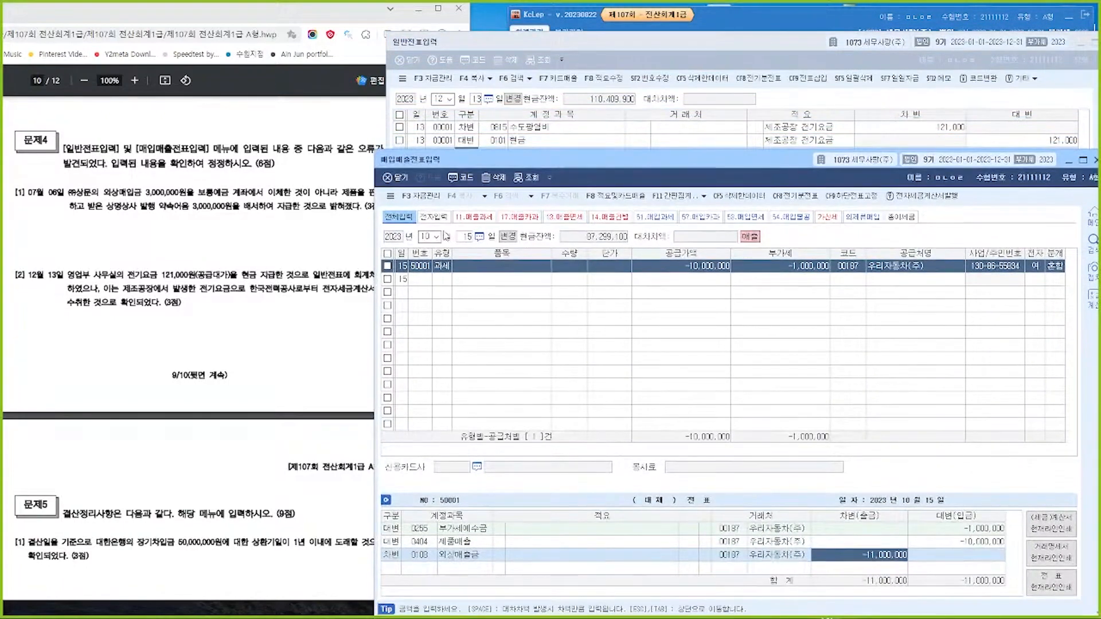
{"action": "left_click", "coordinate": [425, 237]}
{"action": "type", "text": "12"}
{"action": "key", "text": "Return"}
{"action": "type", "text": "13"}
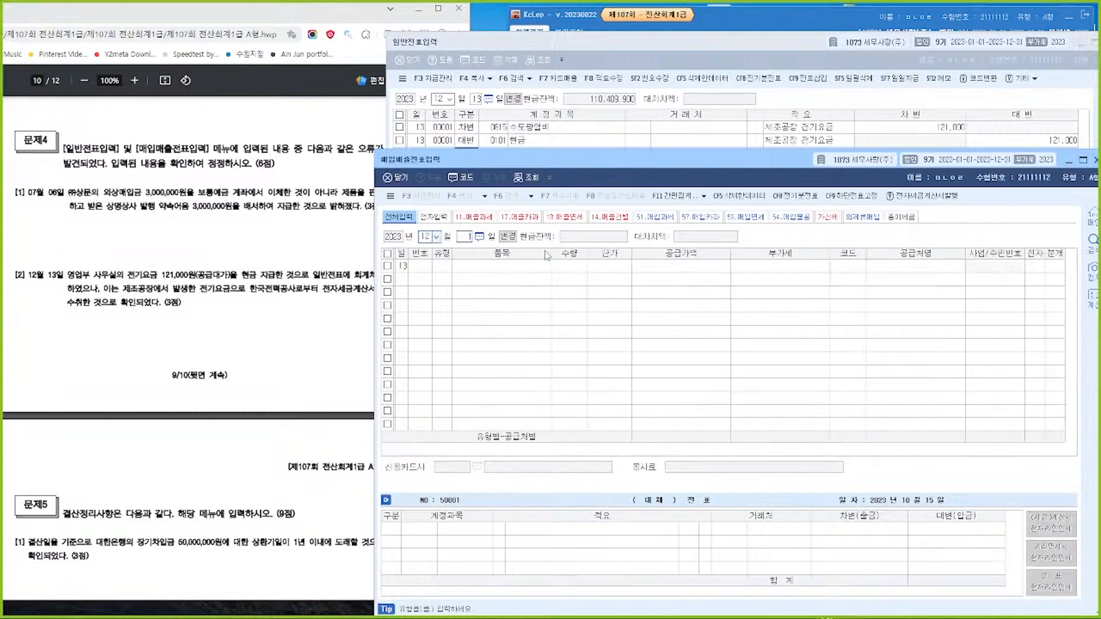
{"action": "key", "text": "Return"}
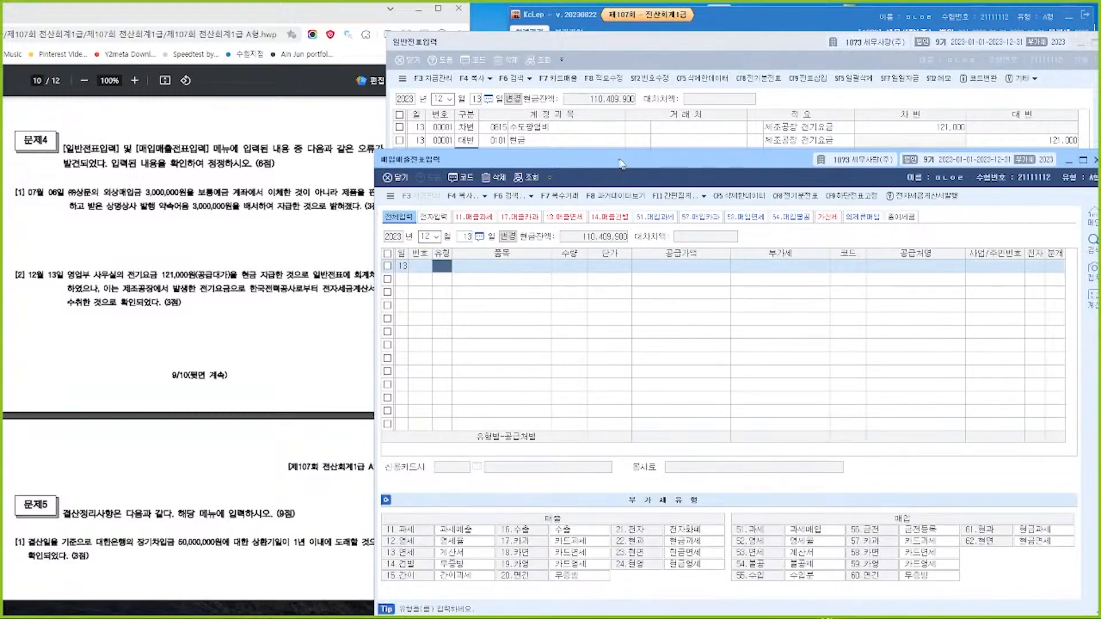
{"action": "left_click_drag", "start_coordinate": [620, 162], "coordinate": [636, 161]}
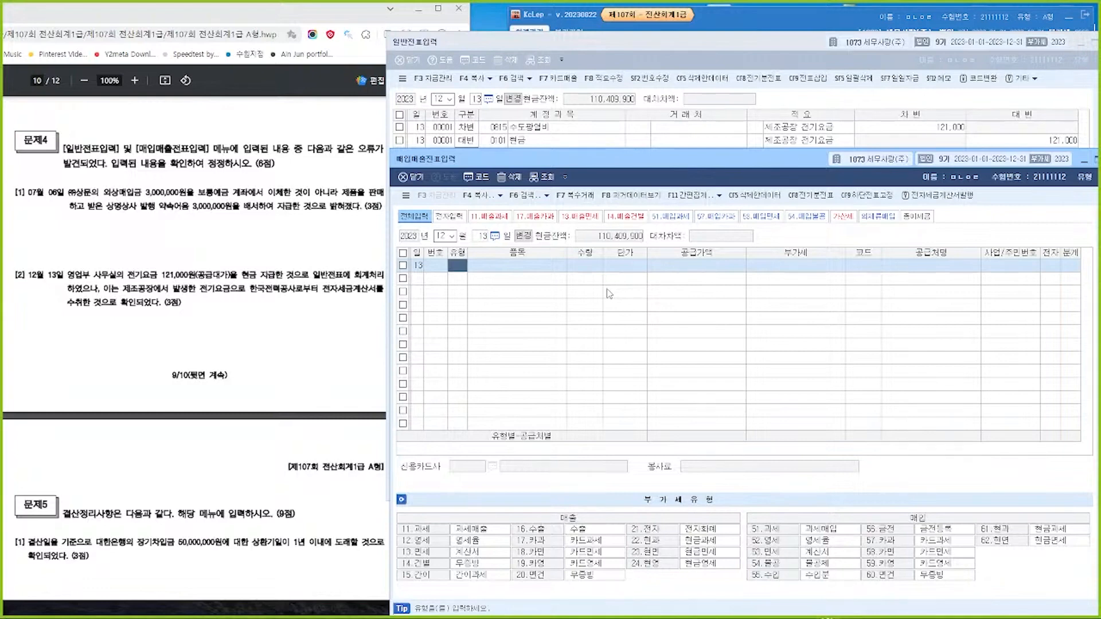
Enter the December 13 purchase as type 51.과세 with a 공급가액 of 110,000 and 부가세 of 11,000.
{"action": "type", "text": "11"}
{"action": "key", "text": "Return"}
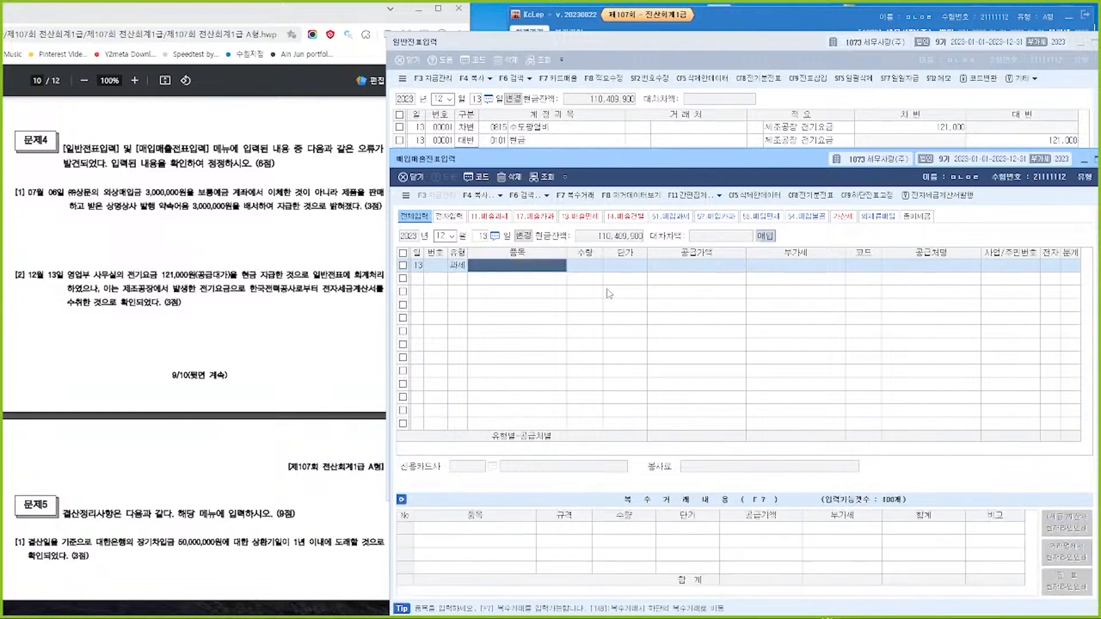
{"action": "key", "text": "Return"}
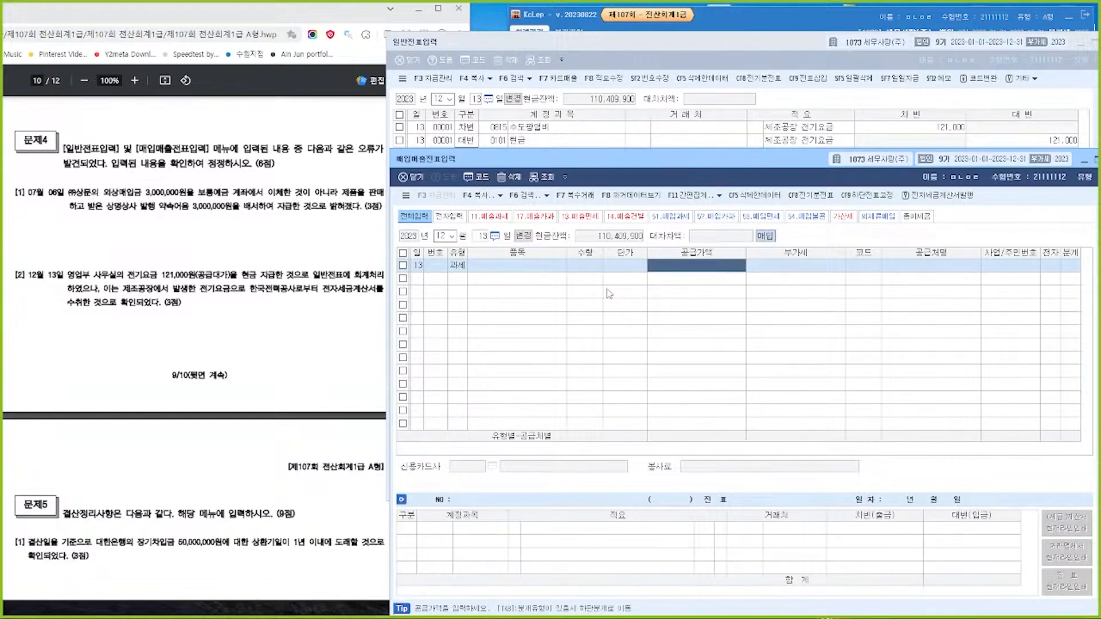
{"action": "type", "text": "1100000"}
{"action": "key", "text": "Return"}
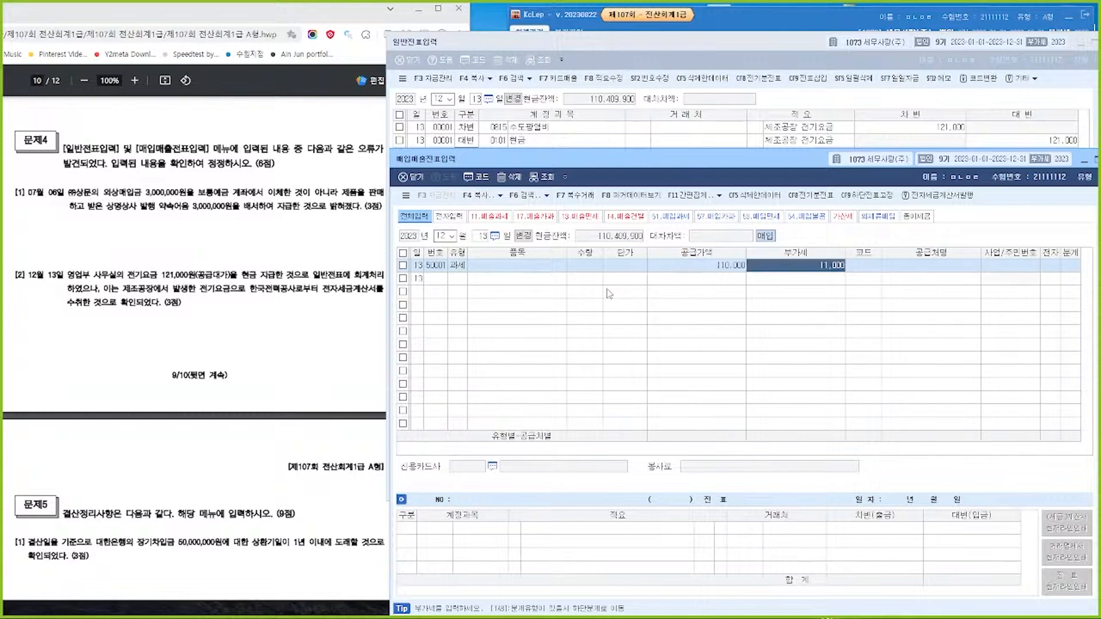
{"action": "key", "text": "Return"}
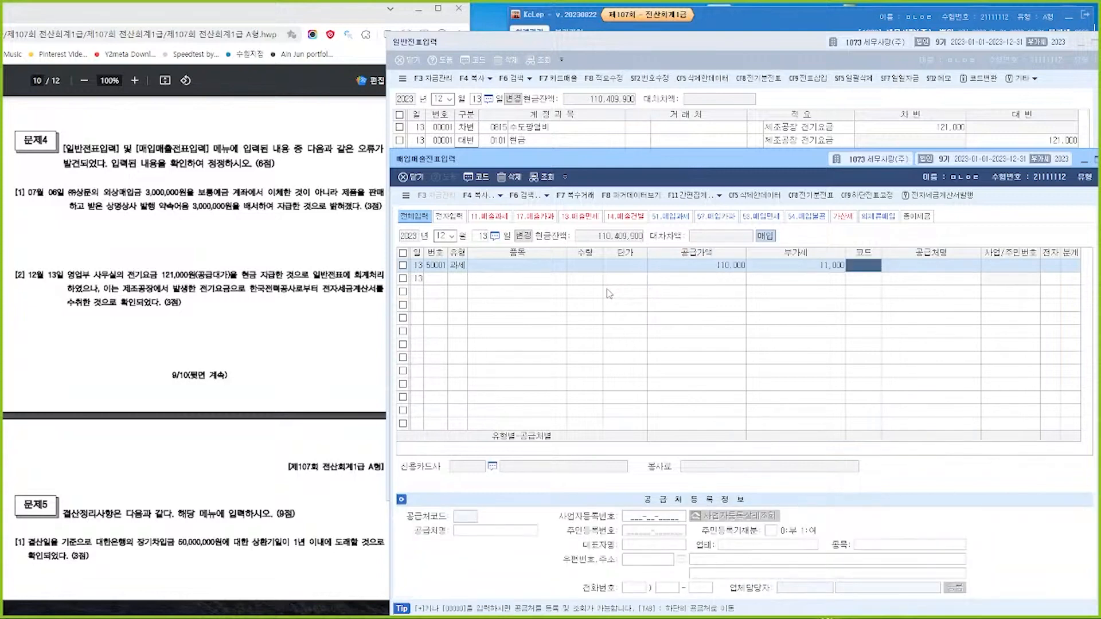
Set the December 13 entry's supplier to 한국전력공사, mark it as electronic (전자 여), and set its 분개 to 혼합.
{"action": "type", "text": "한국전"}
{"action": "key", "text": "Return"}
{"action": "key", "text": "Return"}
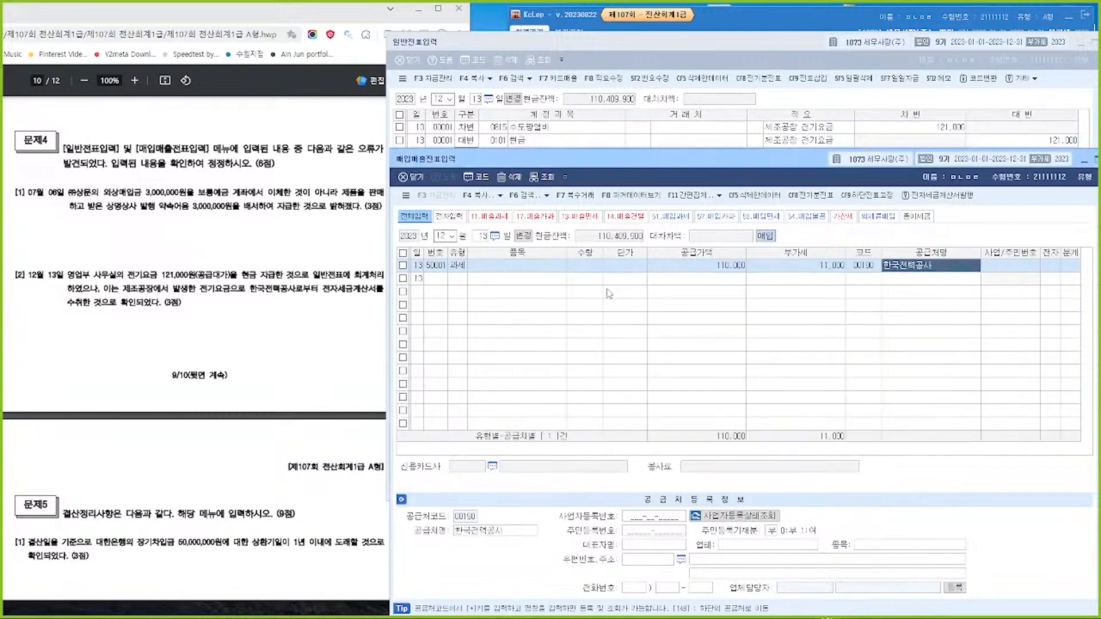
{"action": "type", "text": "1"}
{"action": "key", "text": "Return"}
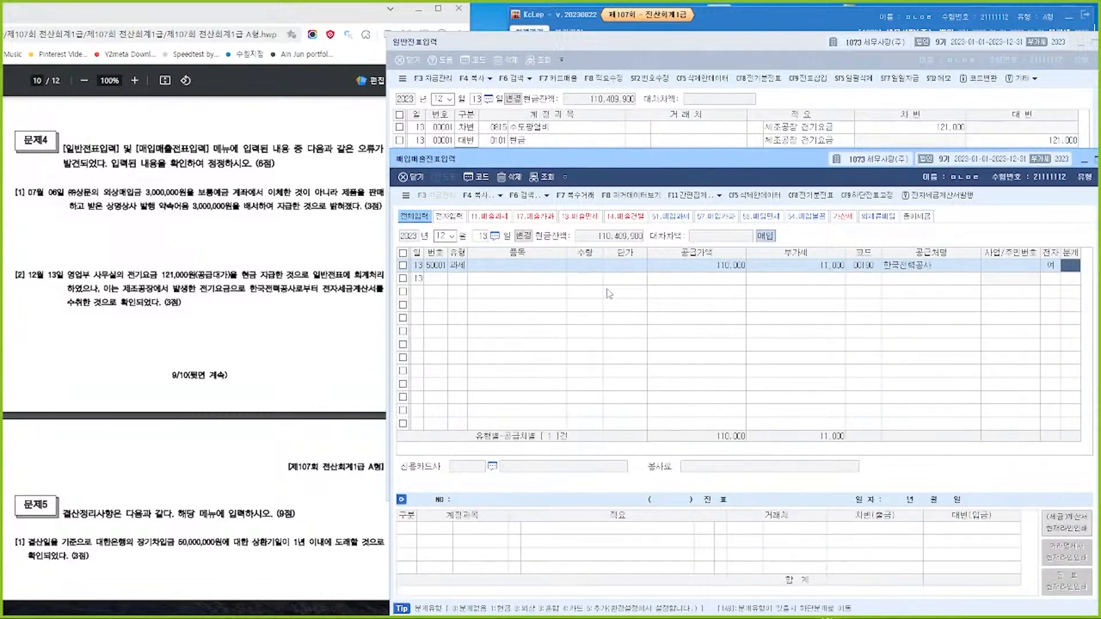
{"action": "type", "text": "3"}
{"action": "key", "text": "Return"}
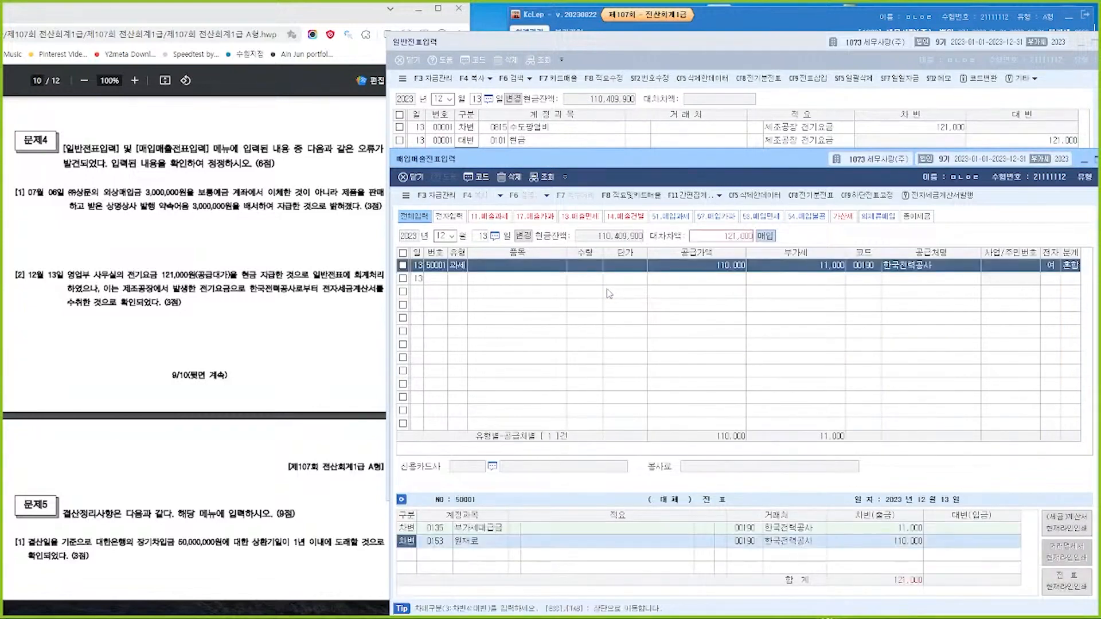
{"action": "key", "text": "Return"}
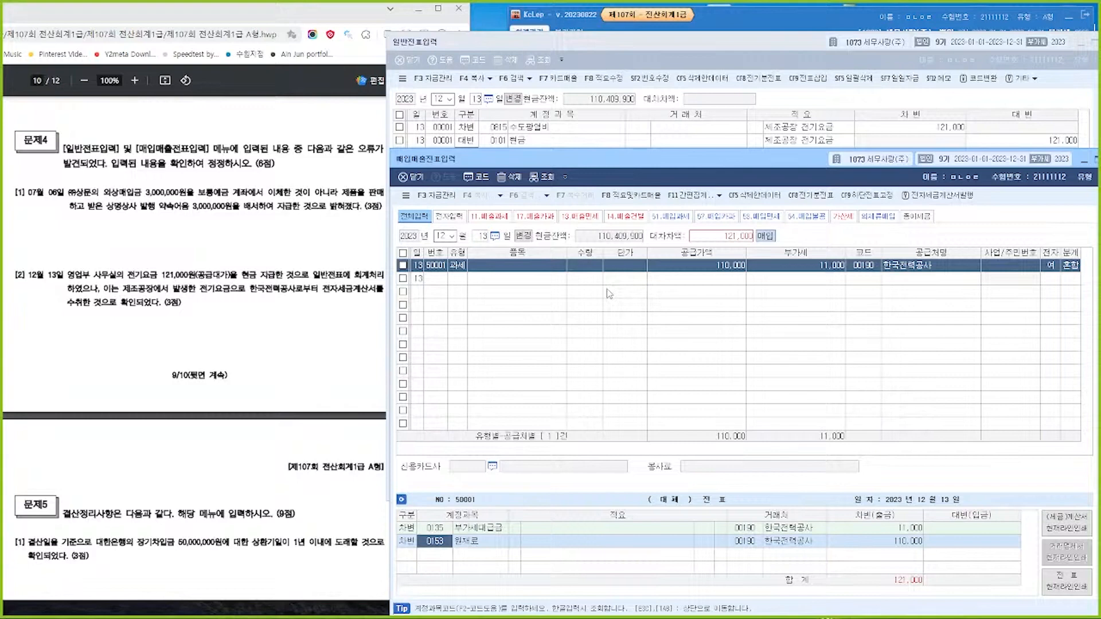
Change the December 13 purchase entry's 원재료 debit account to 0516 전력비 (제조원가).
{"action": "type", "text": "전력비"}
{"action": "key", "text": "Return"}
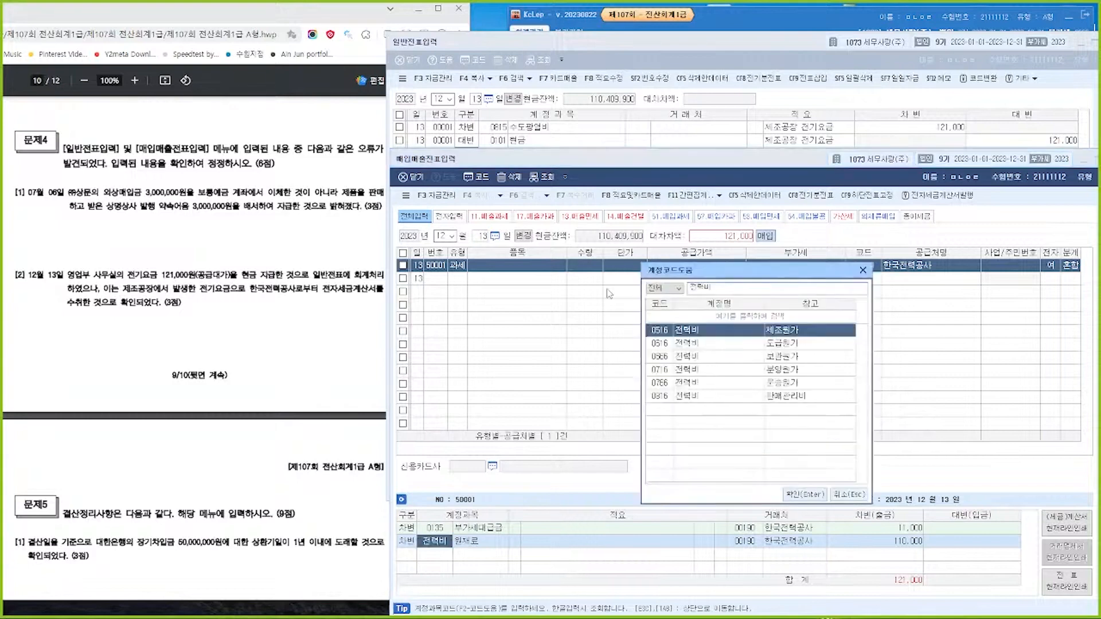
{"action": "key", "text": "Return"}
{"action": "key", "text": "Return"}
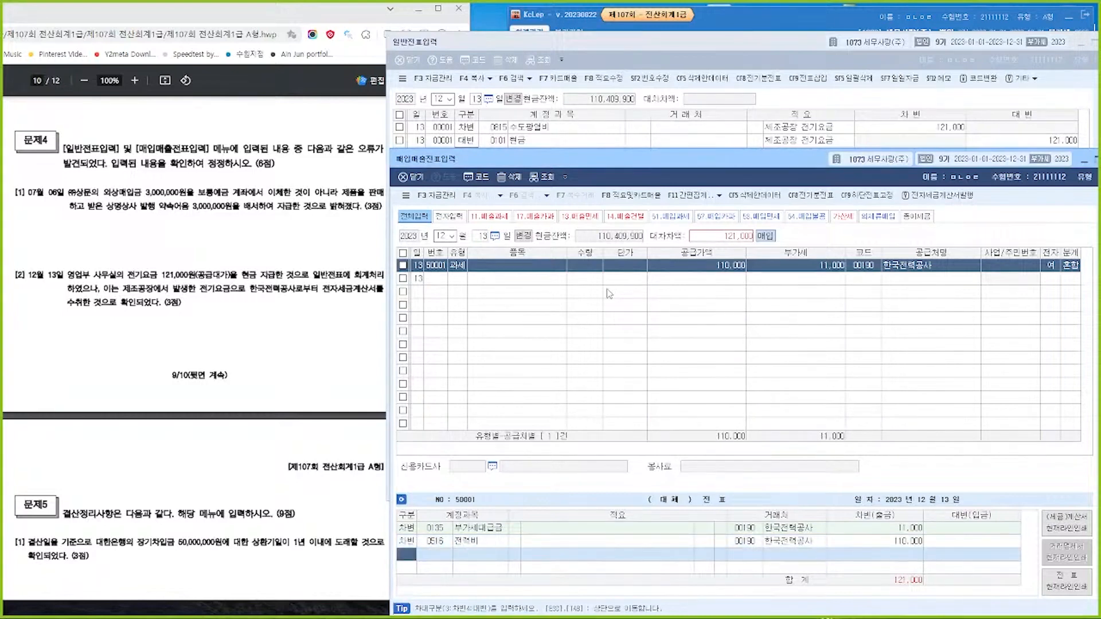
Add a credit line for 0101 현금 of 121,000 to the December 13 purchase entry.
{"action": "type", "text": "4"}
{"action": "key", "text": "Return"}
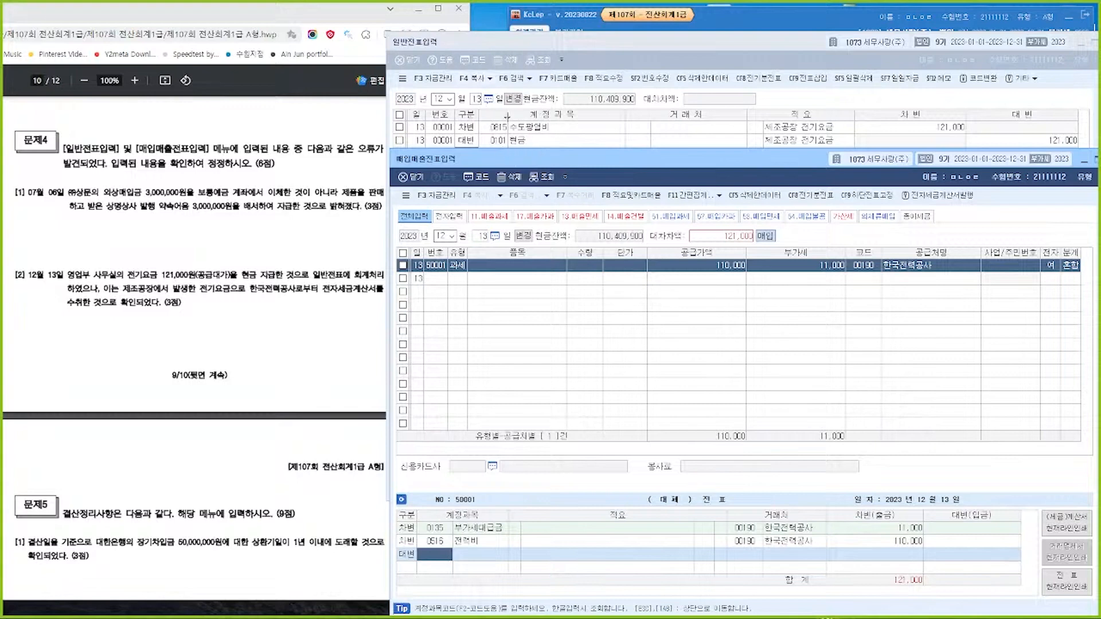
{"action": "type", "text": "현금"}
{"action": "key", "text": "Return"}
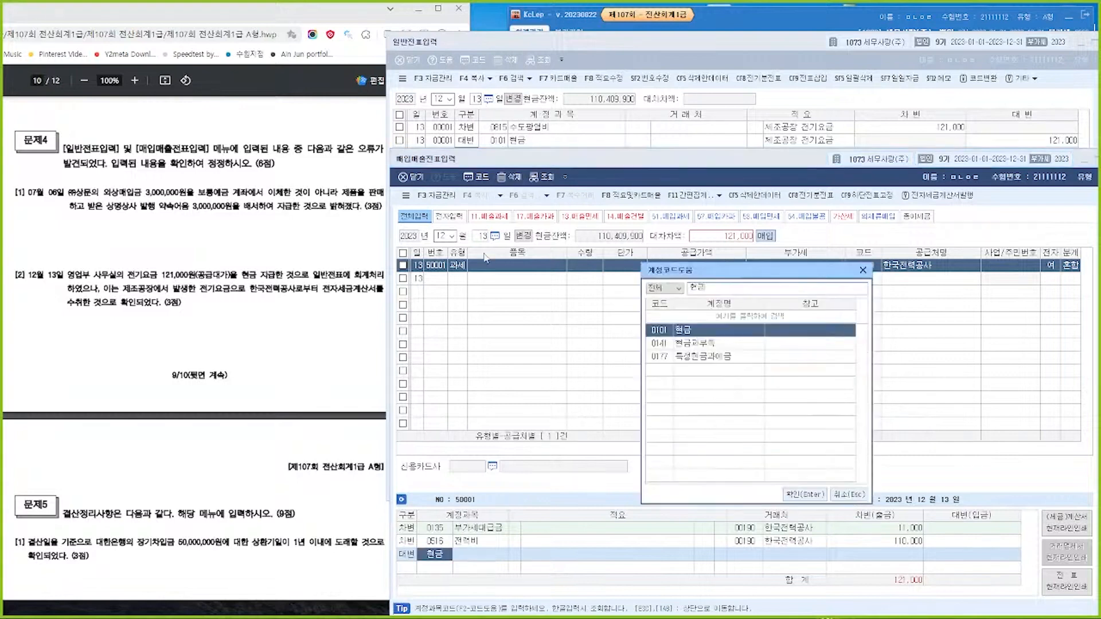
{"action": "key", "text": "Return"}
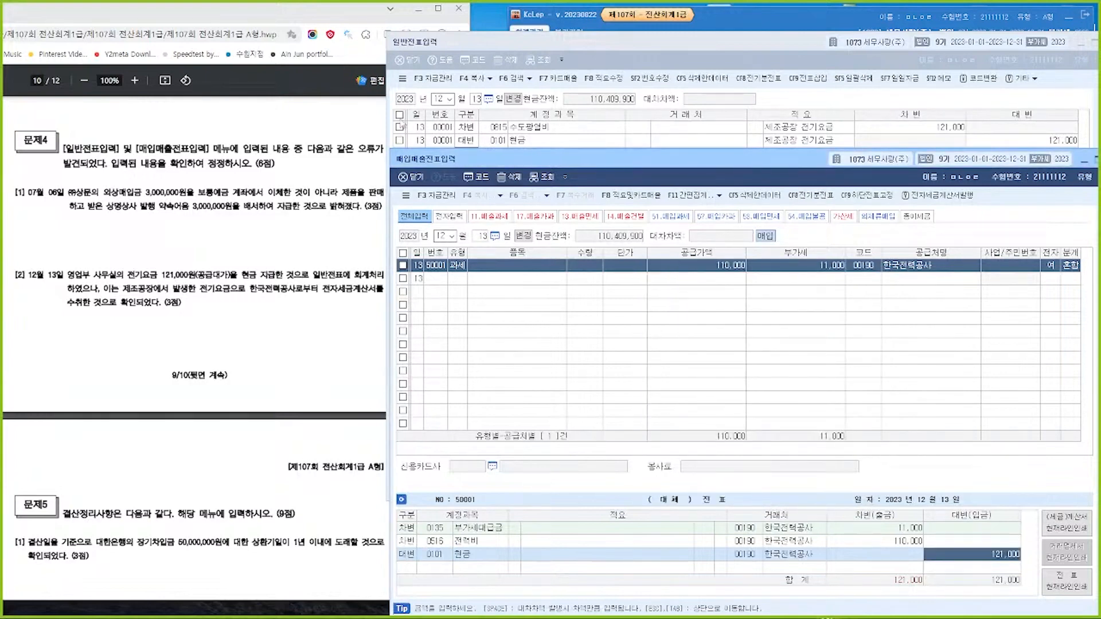
Delete both lines of the erroneous December 13 수도광열비/현금 entry from 일반전표입력.
{"action": "left_click", "coordinate": [402, 122]}
{"action": "left_click", "coordinate": [400, 126]}
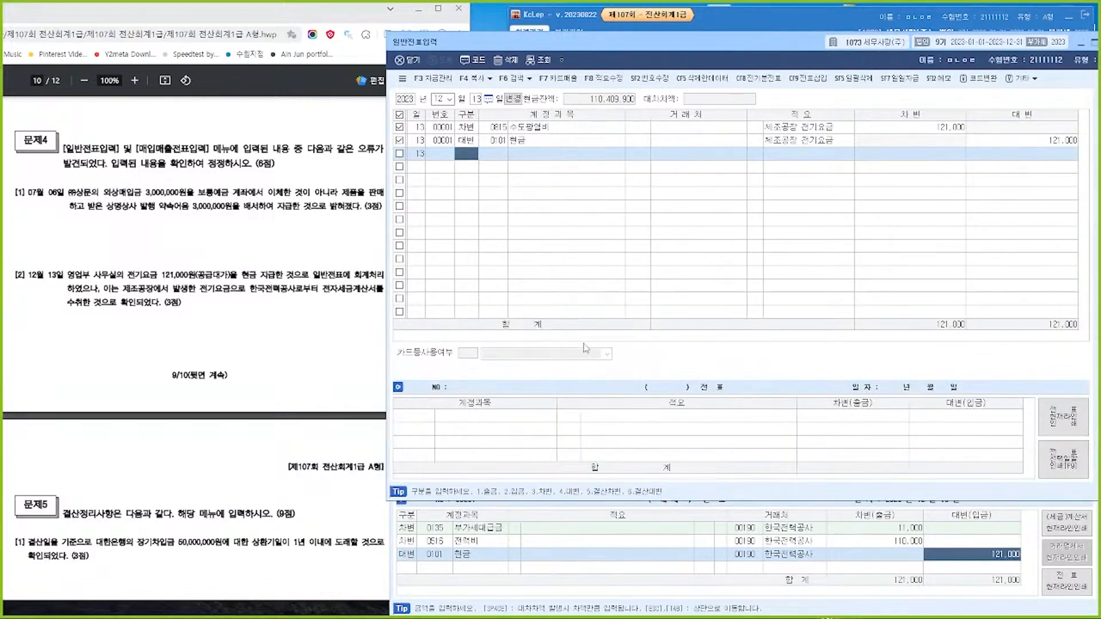
{"action": "key", "text": "F5"}
{"action": "left_click", "coordinate": [736, 310]}
Bring up 문제5 in the exam PDF and set the 일반전표입력 date to December 31.
{"action": "left_click", "coordinate": [275, 347]}
{"action": "scroll", "coordinate": [274, 347], "scroll_direction": "down", "scroll_amount": 6}
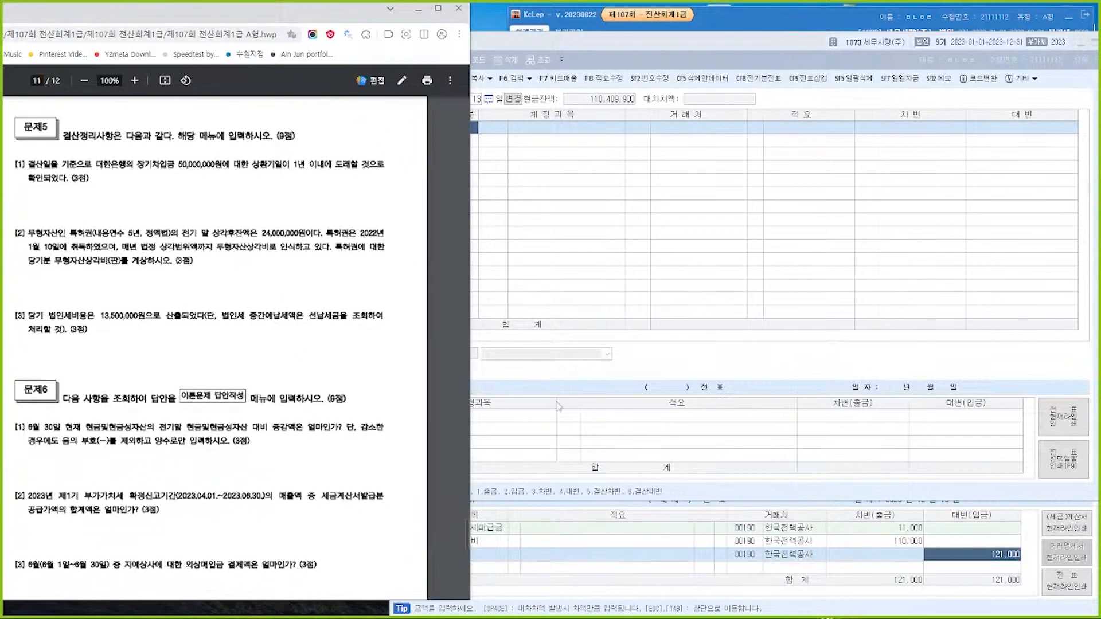
{"action": "left_click", "coordinate": [701, 523]}
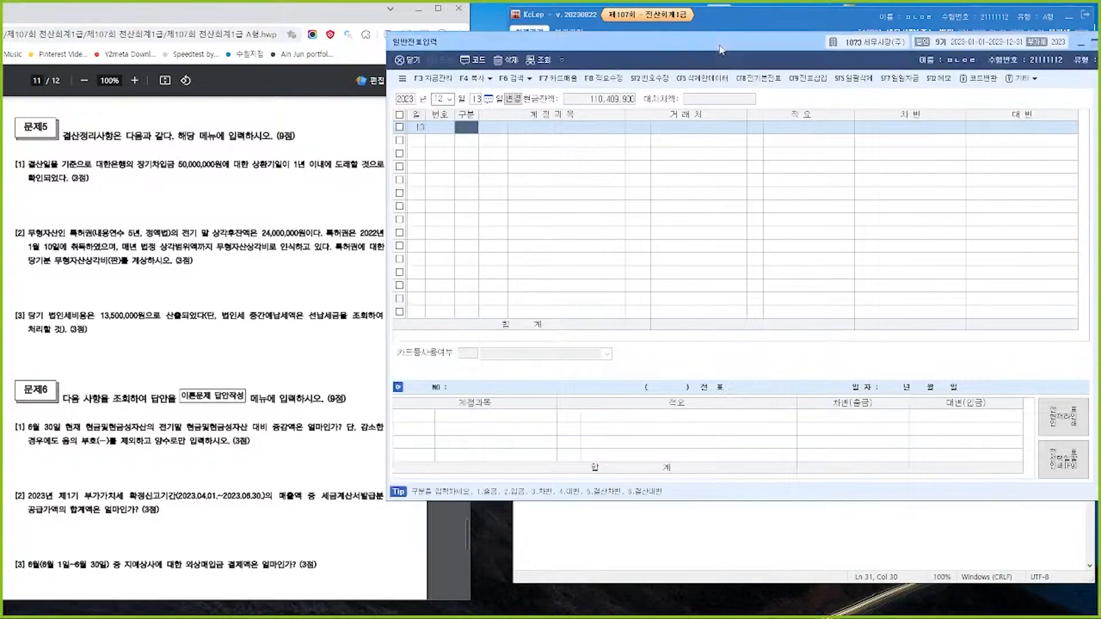
{"action": "left_click", "coordinate": [504, 96]}
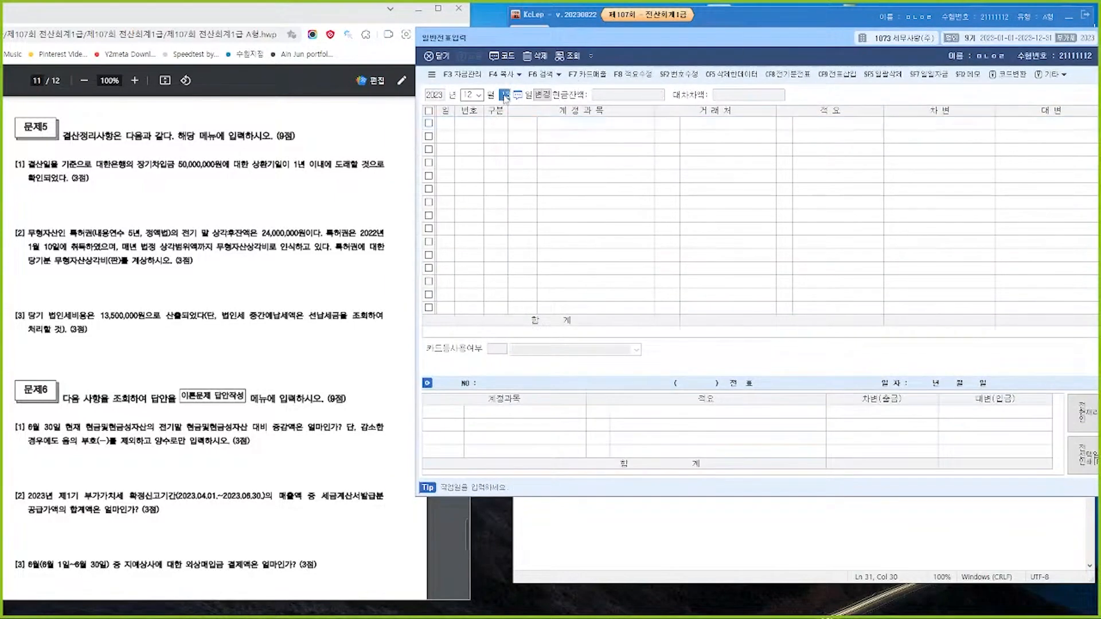
{"action": "type", "text": "31"}
{"action": "key", "text": "Return"}
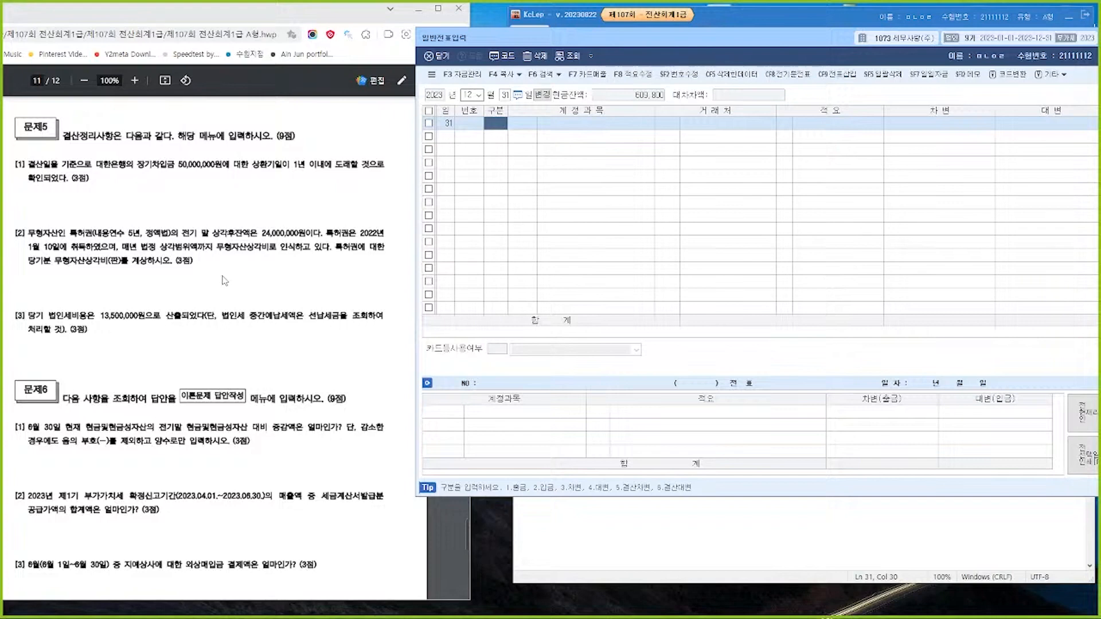
Enter a December 31 debit line for 0293 장기차입금 with 거래처 대한은행 and an amount of 50,000,000.
{"action": "type", "text": "3"}
{"action": "key", "text": "Return"}
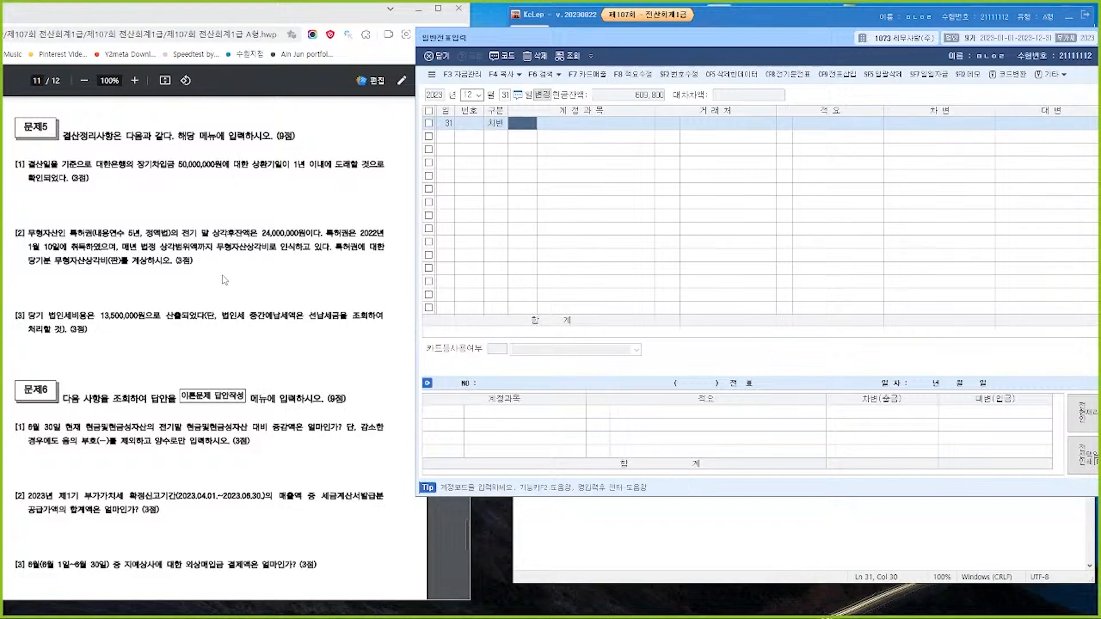
{"action": "type", "text": "장기차"}
{"action": "key", "text": "Return"}
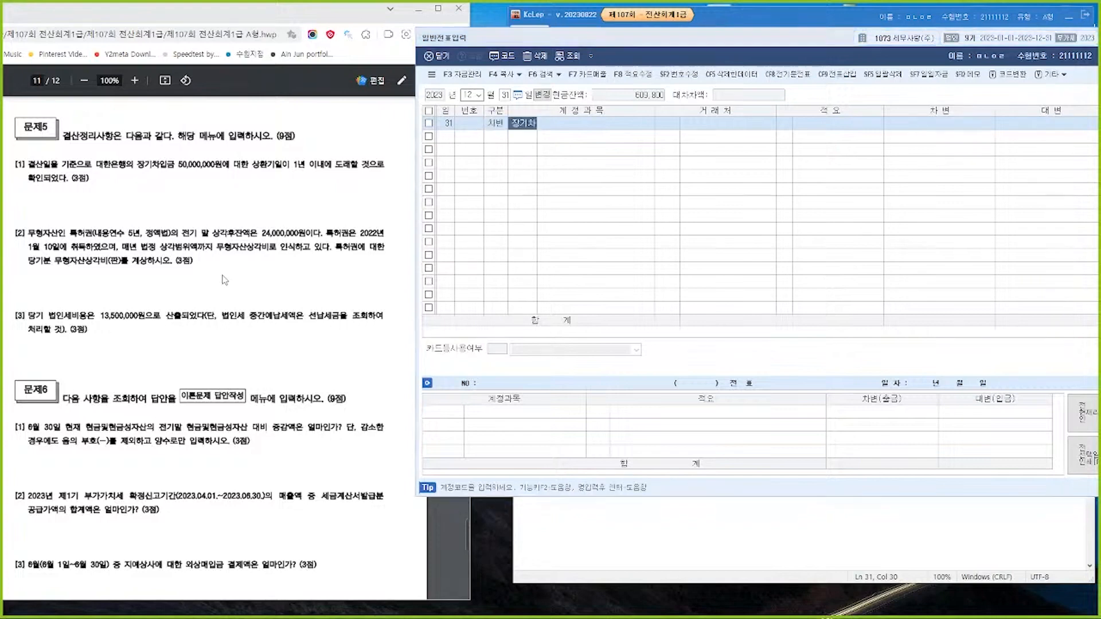
{"action": "key", "text": "Return"}
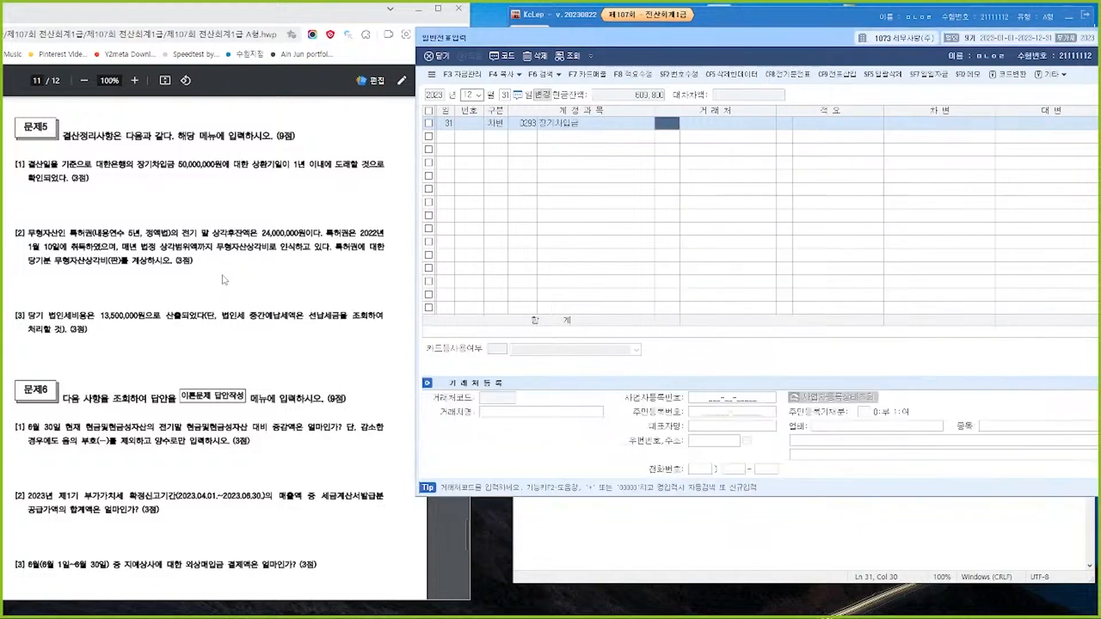
{"action": "type", "text": "대한"}
{"action": "key", "text": "Return"}
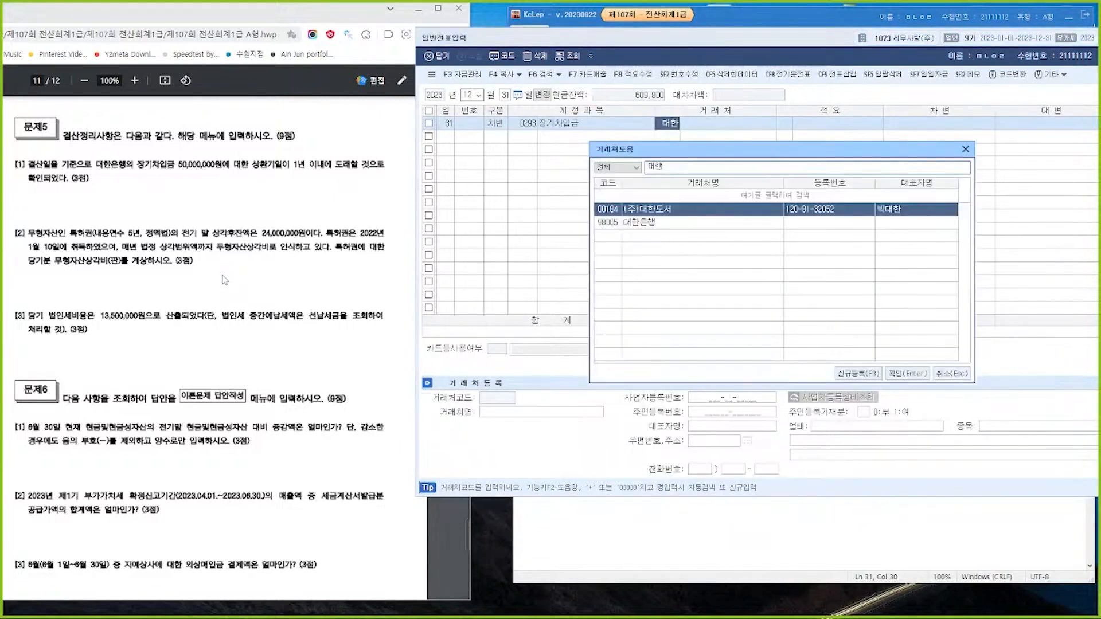
{"action": "key", "text": "Down"}
{"action": "key", "text": "Return"}
{"action": "key", "text": "Return"}
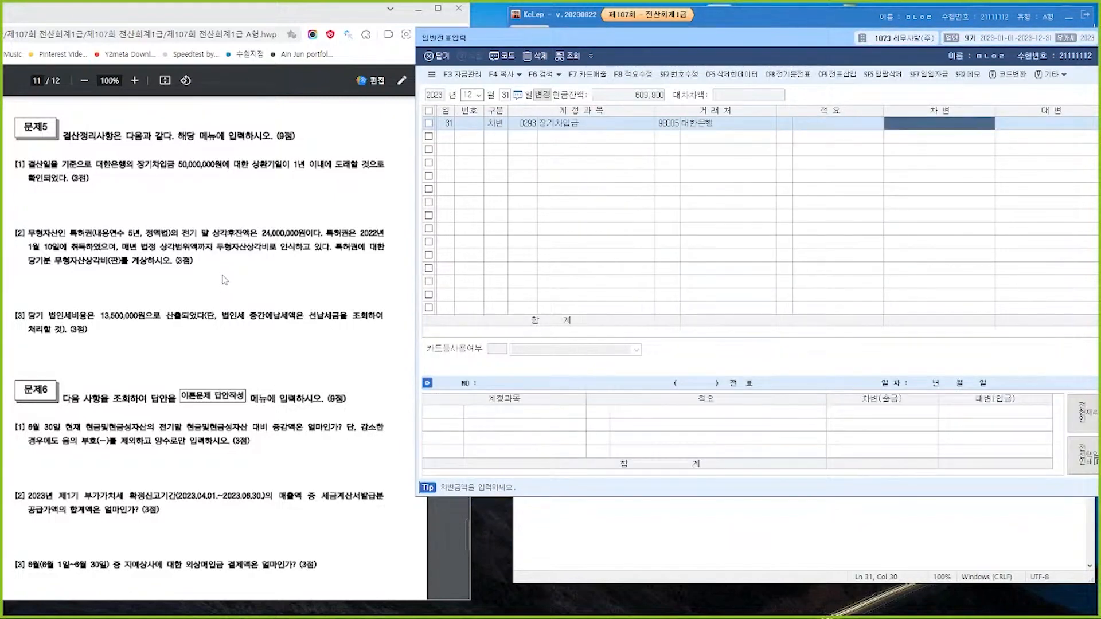
{"action": "type", "text": "90000000"}
{"action": "key", "text": "Return"}
Add the December 31 credit line for 0264 유동성장기부채 of 50,000,000 with 대한은행 as its 거래처.
{"action": "type", "text": "4"}
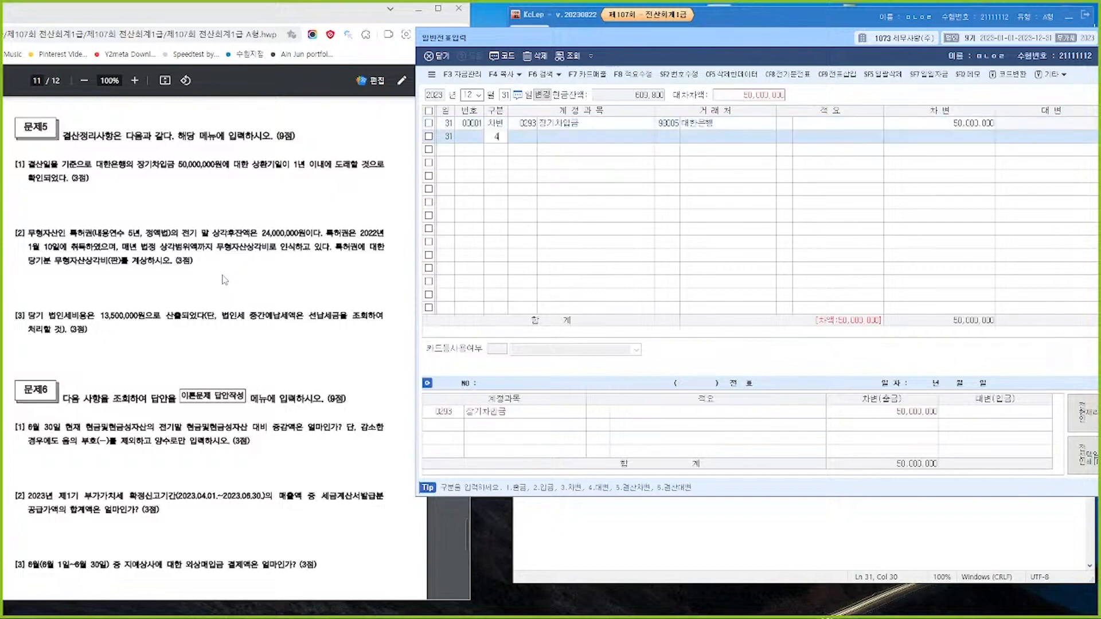
{"action": "key", "text": "Return"}
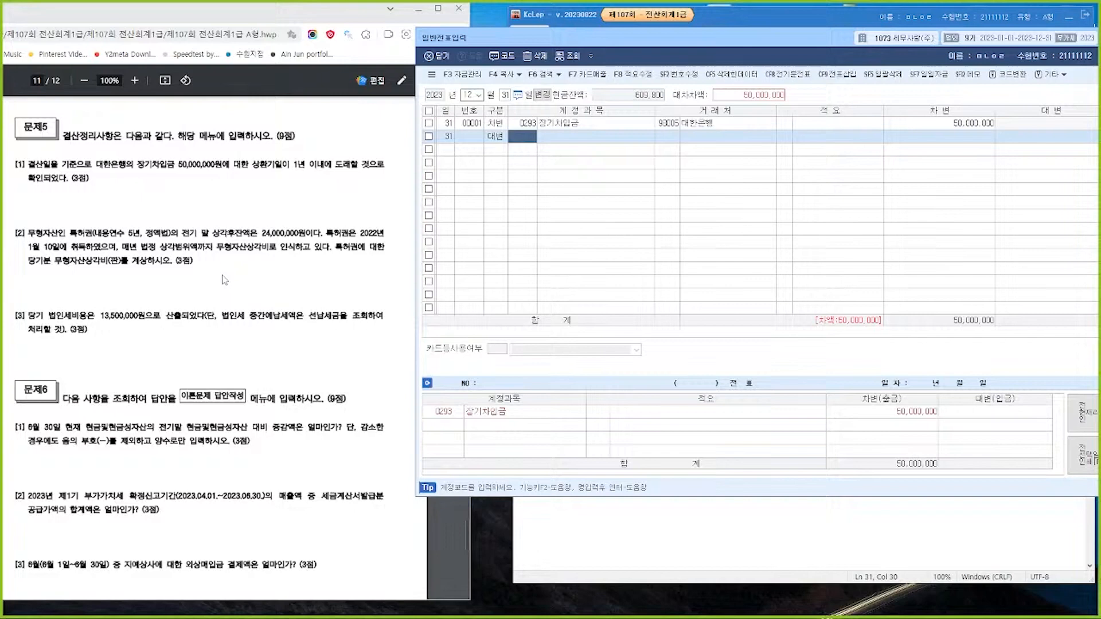
{"action": "type", "text": "유동성"}
{"action": "key", "text": "Return"}
{"action": "key", "text": "Return"}
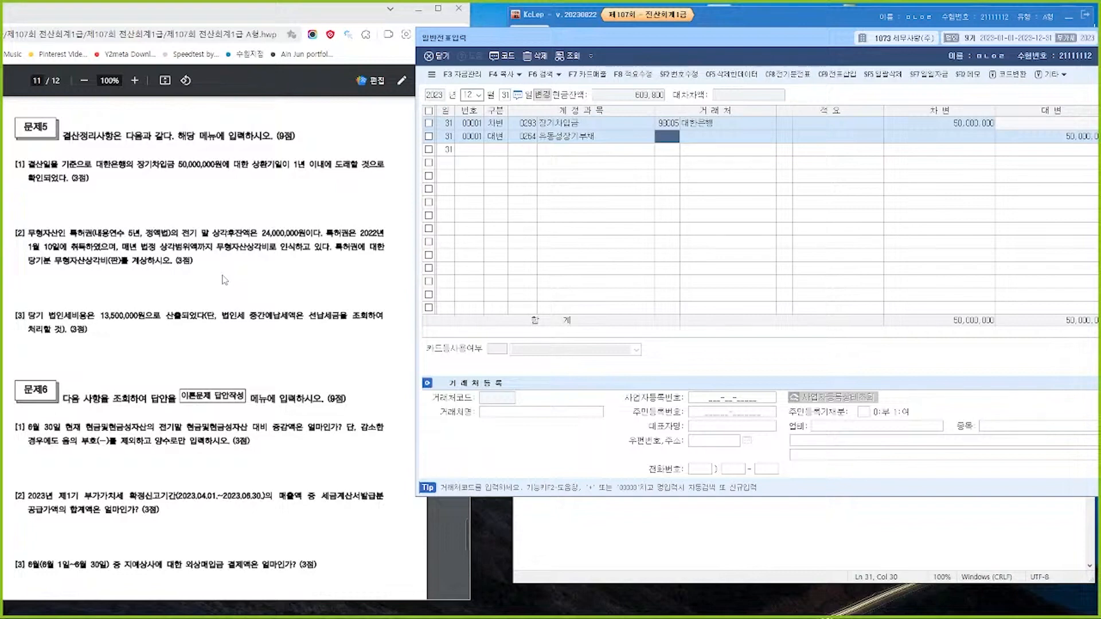
{"action": "type", "text": "대한"}
{"action": "key", "text": "Return"}
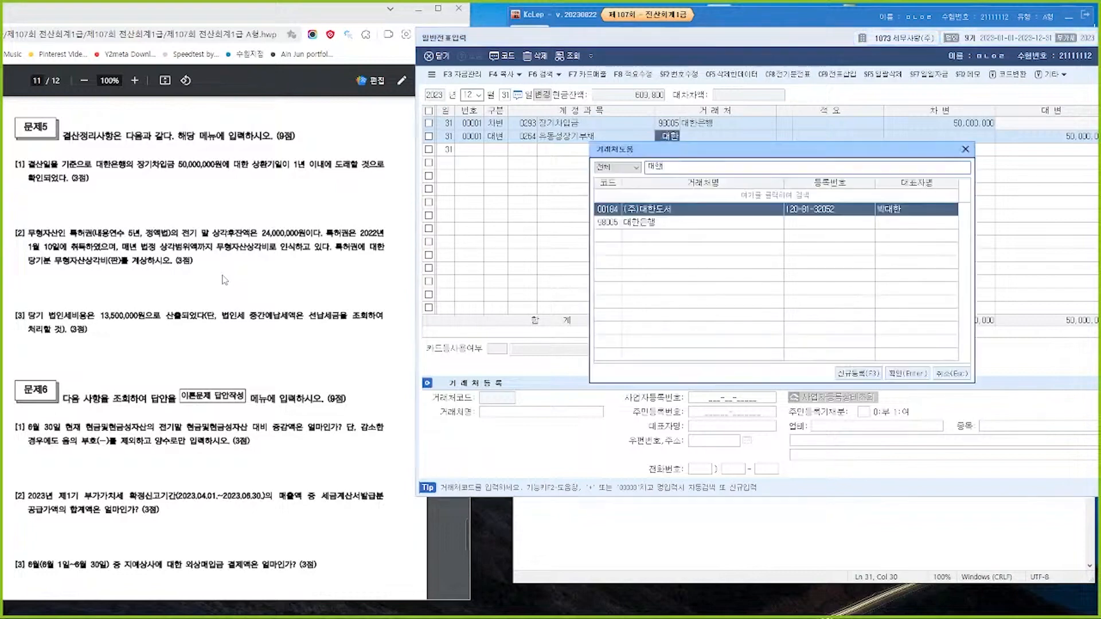
{"action": "key", "text": "Down"}
{"action": "key", "text": "Return"}
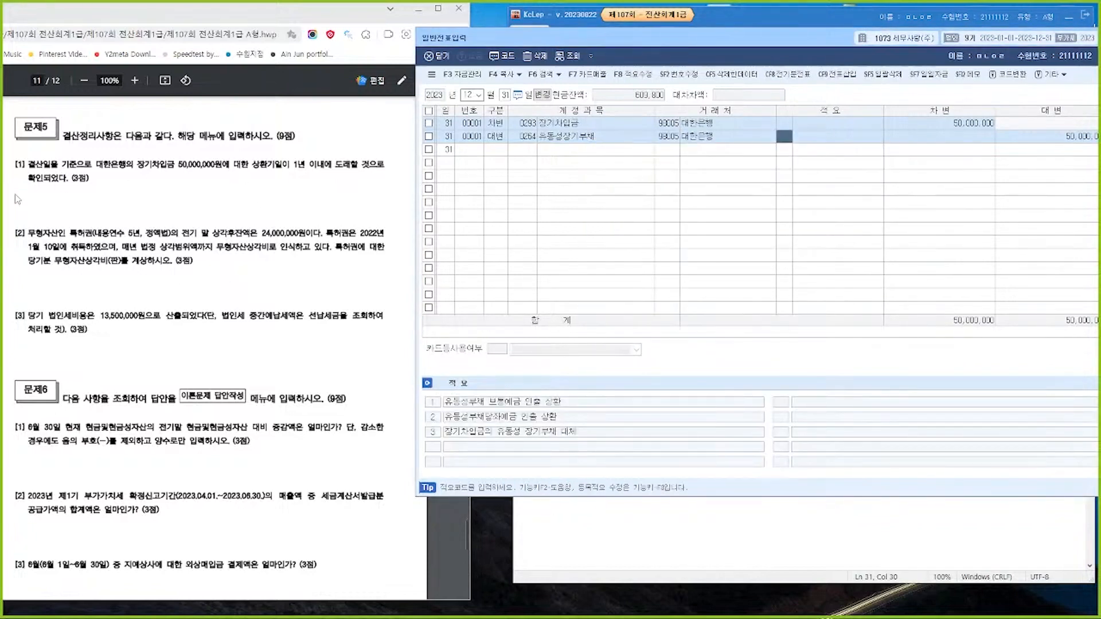
Close 일반전표입력 and open 결산자료입력.
{"action": "key", "text": "Escape"}
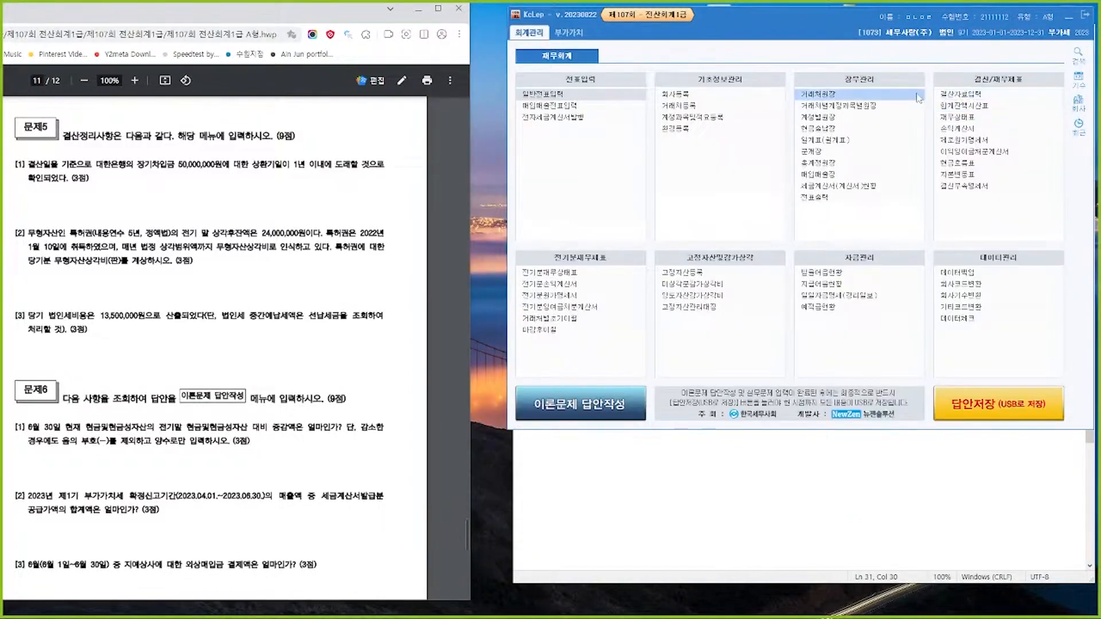
{"action": "left_click", "coordinate": [964, 92]}
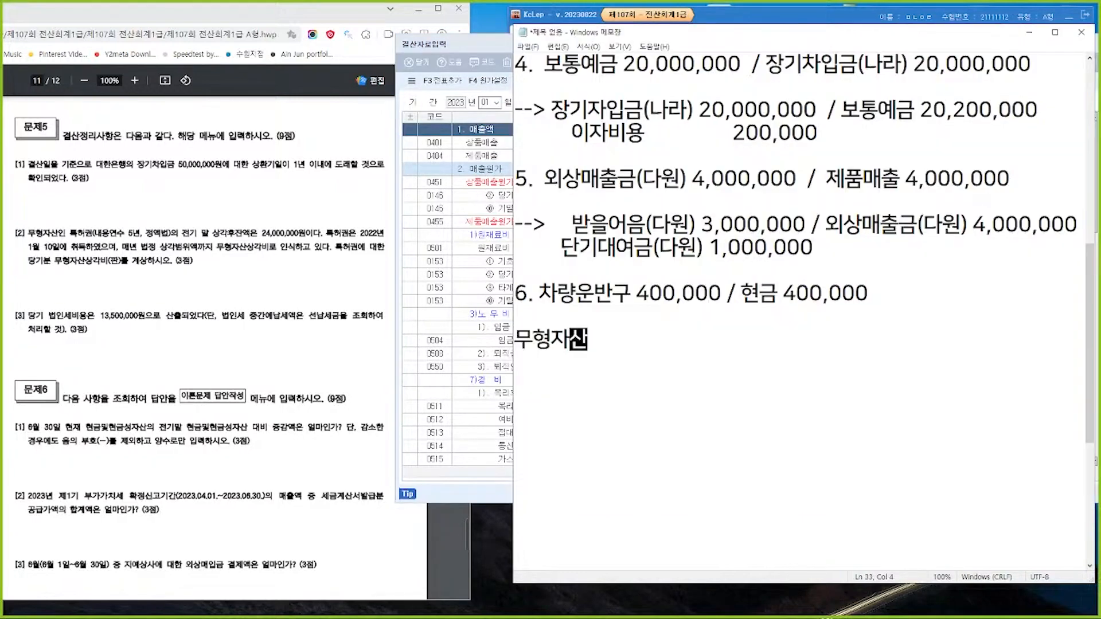
In Notepad, write the heading "무형자산 특징" with "1. 직접법" on the line below, followed by a run of blank lines.
{"action": "type", "text": "특ㅈㅣㅇ"}
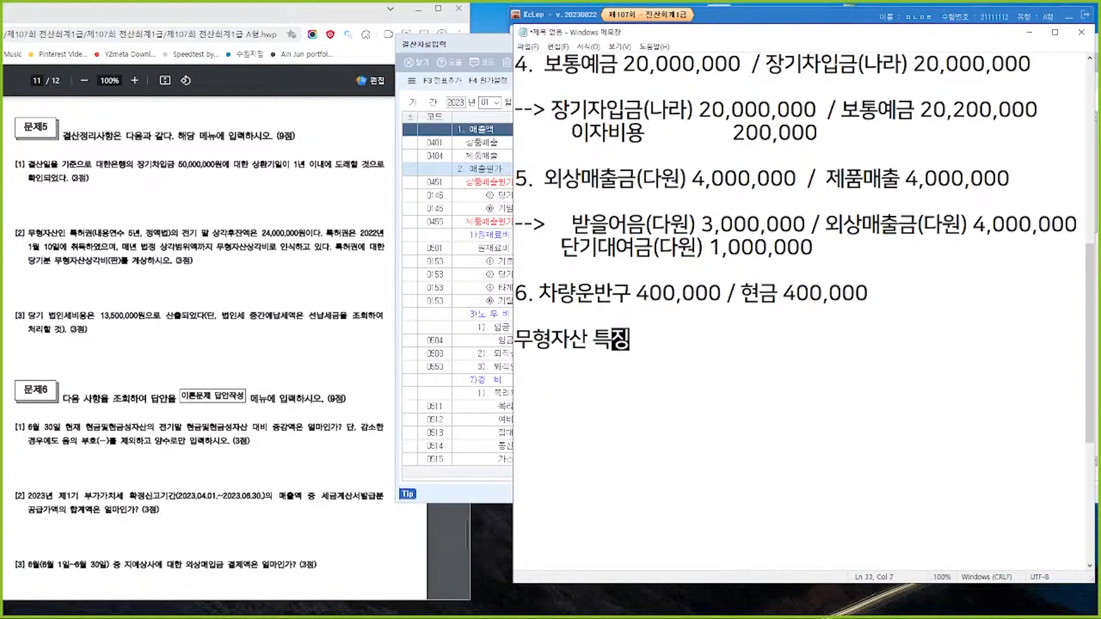
{"action": "key", "text": "Return"}
{"action": "type", "text": "1. "}
{"action": "type", "text": "직접ㅂ"}
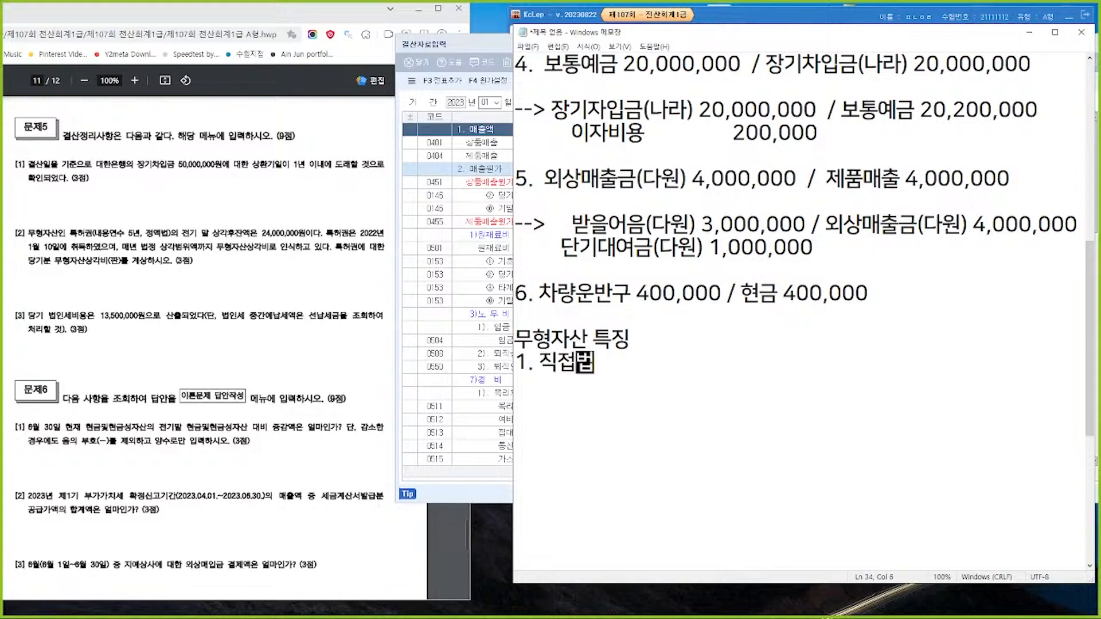
{"action": "type", "text": "ㅓㅂ"}
{"action": "key", "text": "Return"}
{"action": "key", "text": "Return"}
{"action": "key", "text": "Return"}
{"action": "key", "text": "Return"}
{"action": "key", "text": "Return"}
{"action": "key", "text": "Return"}
{"action": "key", "text": "Return"}
{"action": "key", "text": "Return"}
{"action": "key", "text": "Return"}
{"action": "key", "text": "Return"}
{"action": "key", "text": "Return"}
{"action": "key", "text": "Return"}
{"action": "key", "text": "Return"}
{"action": "key", "text": "Return"}
{"action": "key", "text": "Return"}
{"action": "key", "text": "Return"}
{"action": "key", "text": "Return"}
{"action": "key", "text": "Return"}
{"action": "key", "text": "Return"}
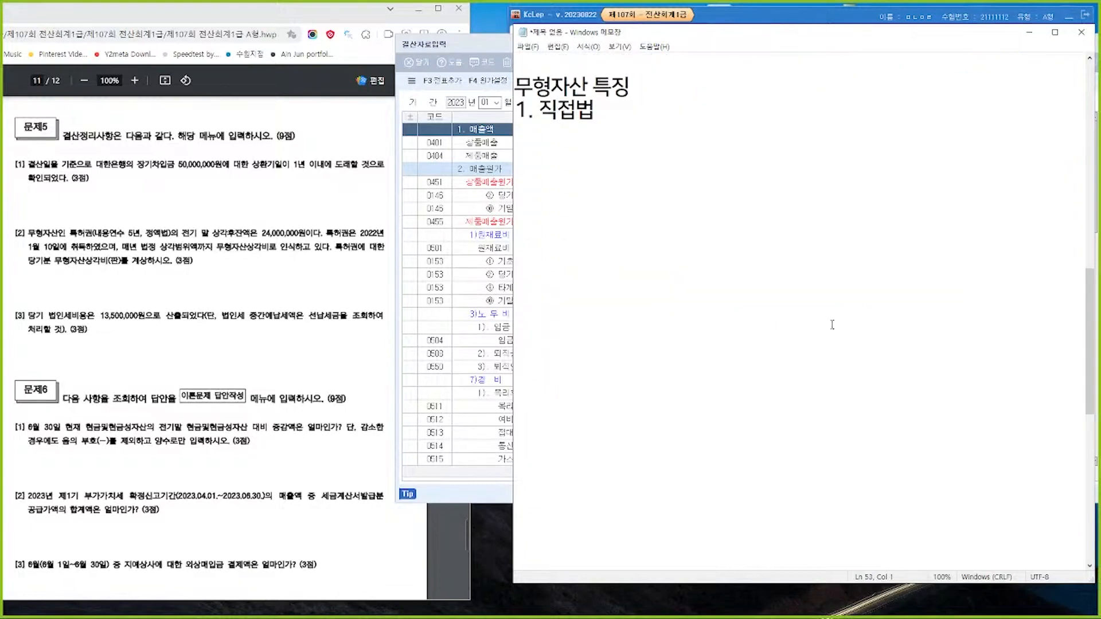
Write "2022 ----> 2022.12.31 감가상각 1회" below the 직접법 note, leaving a blank line between them.
{"action": "left_click", "coordinate": [617, 148]}
{"action": "type", "text": "2022 ----> "}
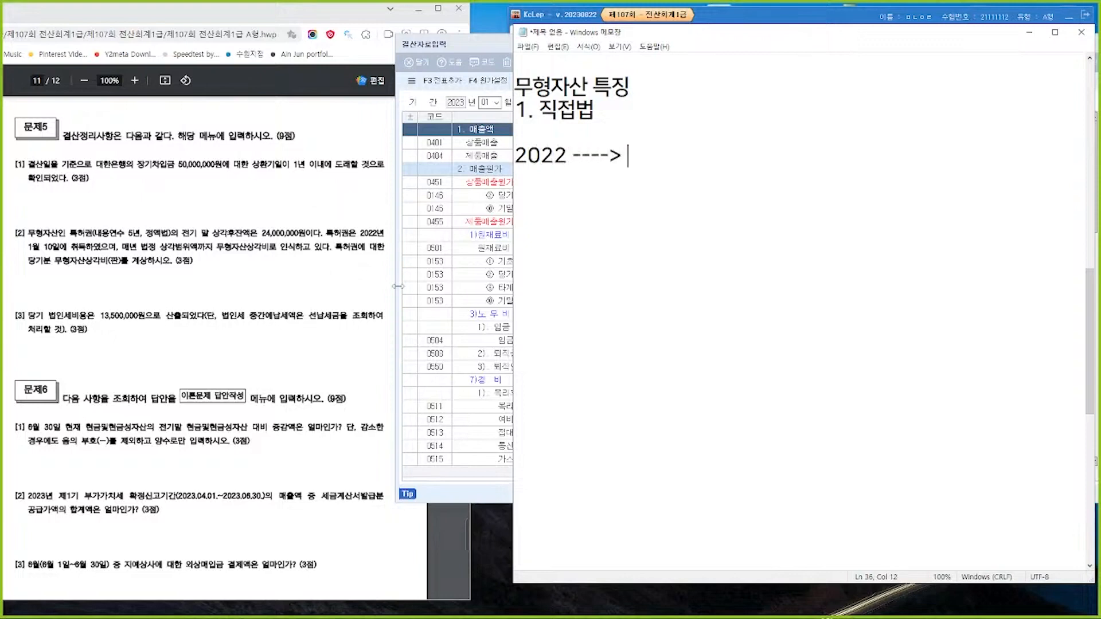
{"action": "type", "text": "2022.12.31 "}
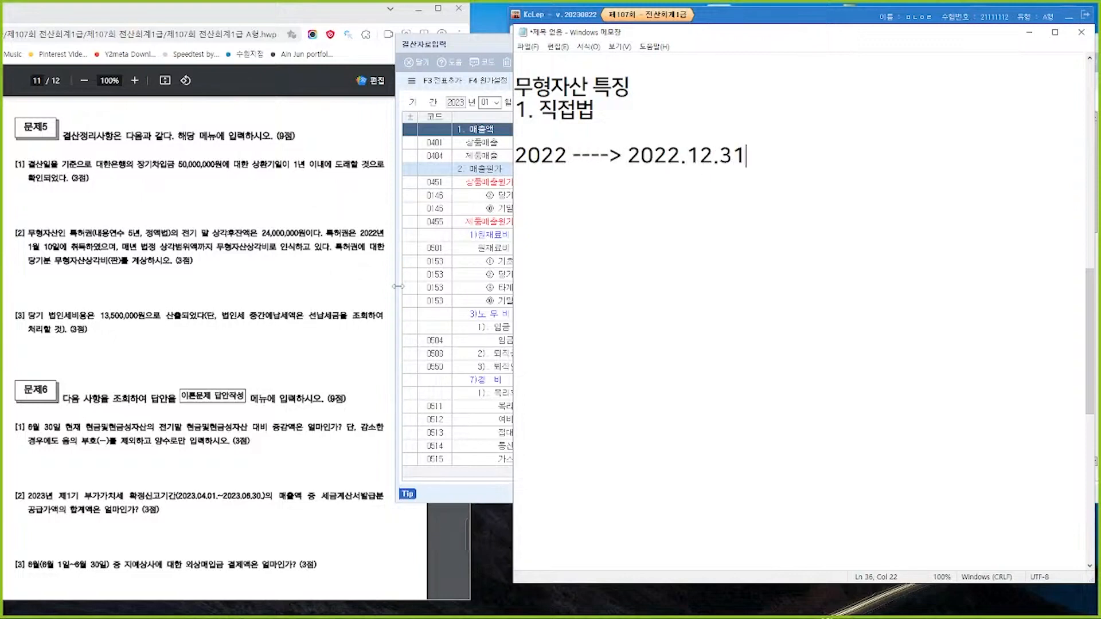
{"action": "type", "text": "감가"}
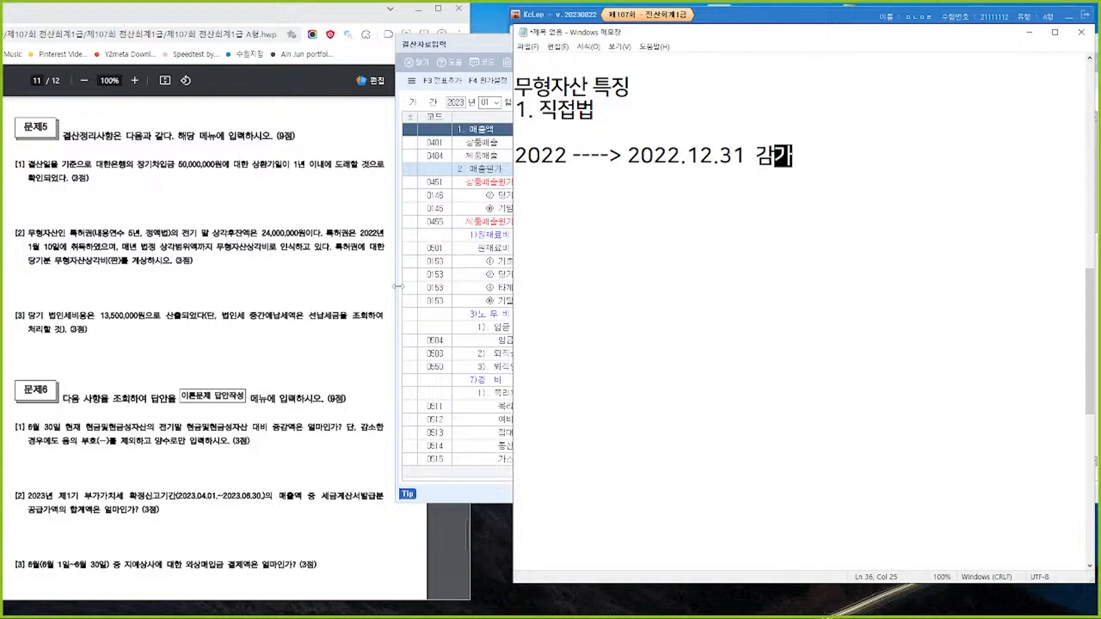
{"action": "type", "text": "상각 "}
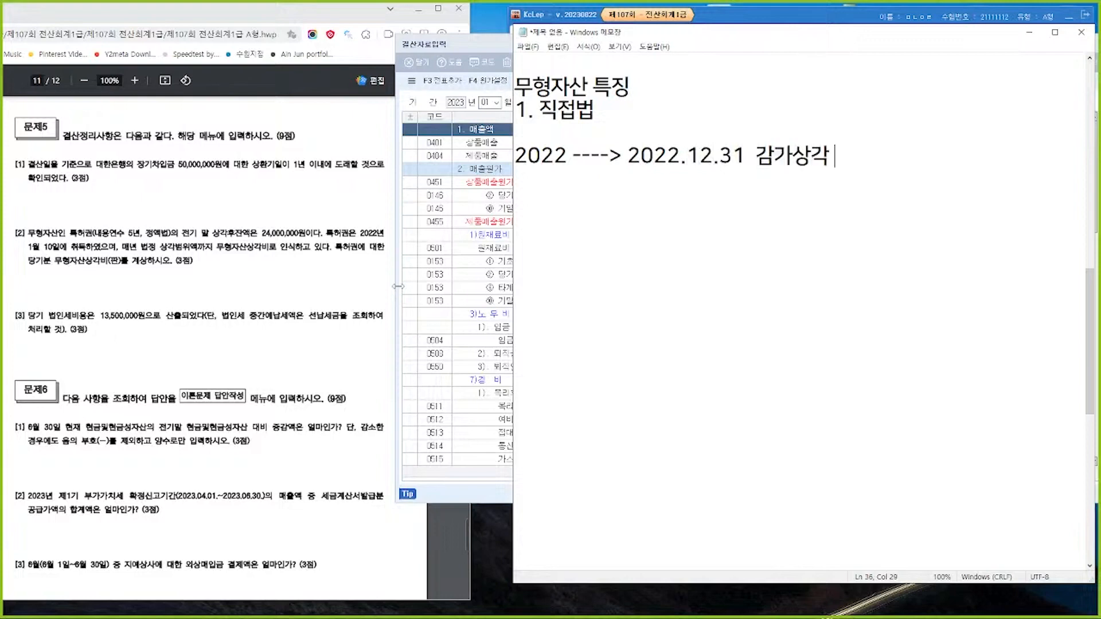
{"action": "type", "text": "1호ㅣ"}
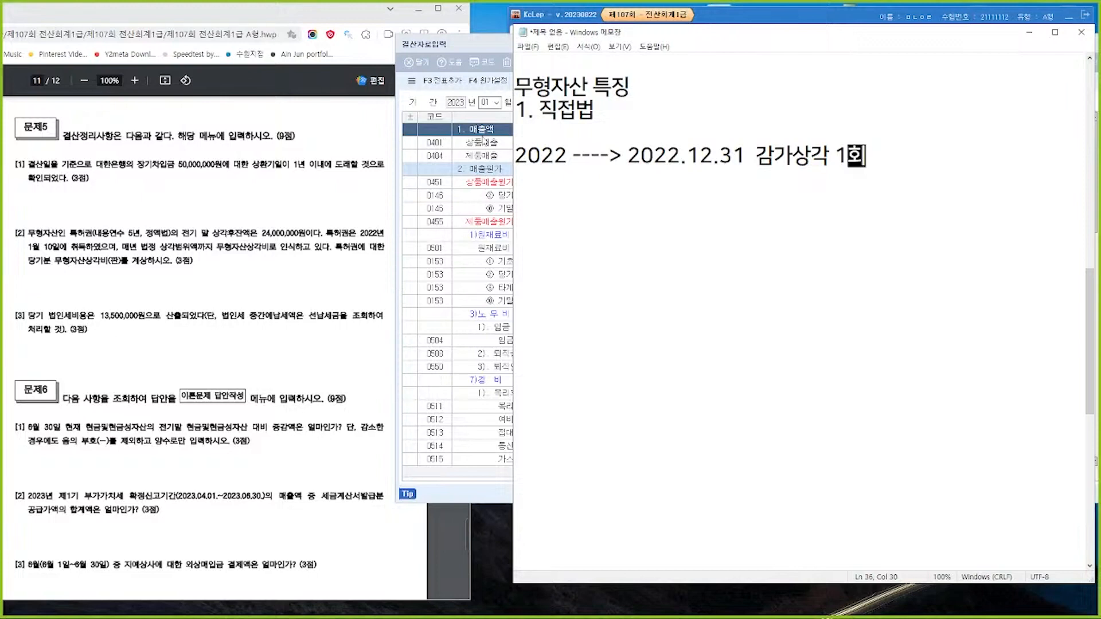
Add the line "2023.12.31 감가상각 !!!" to the note, aligned under the 2022.12.31 date.
{"action": "left_click", "coordinate": [754, 19]}
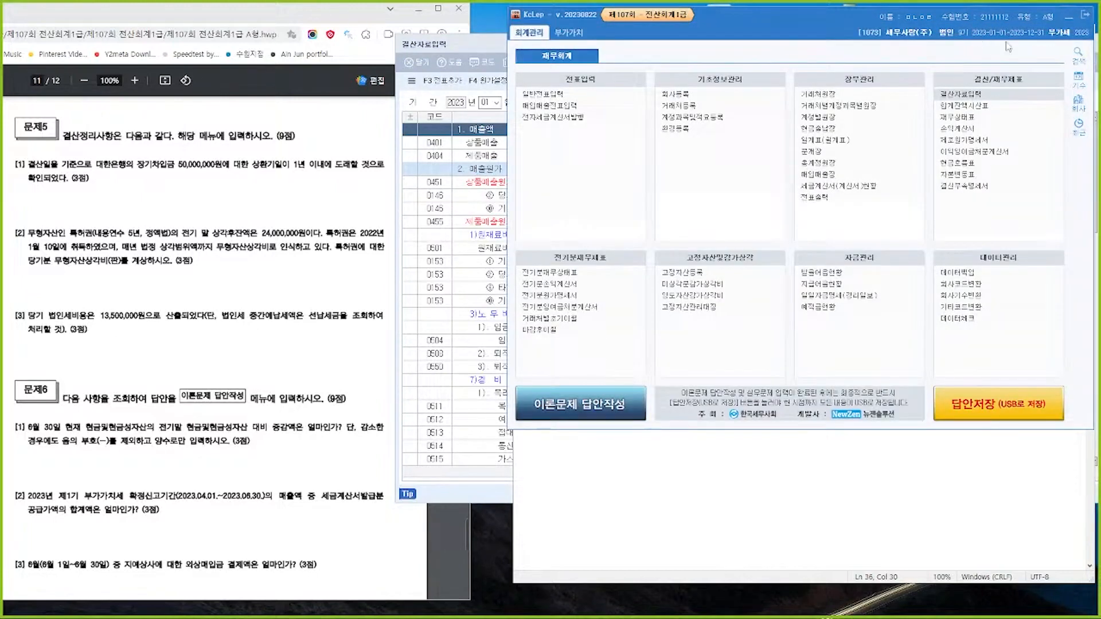
{"action": "key", "text": "alt+Tab"}
{"action": "key", "text": "Return"}
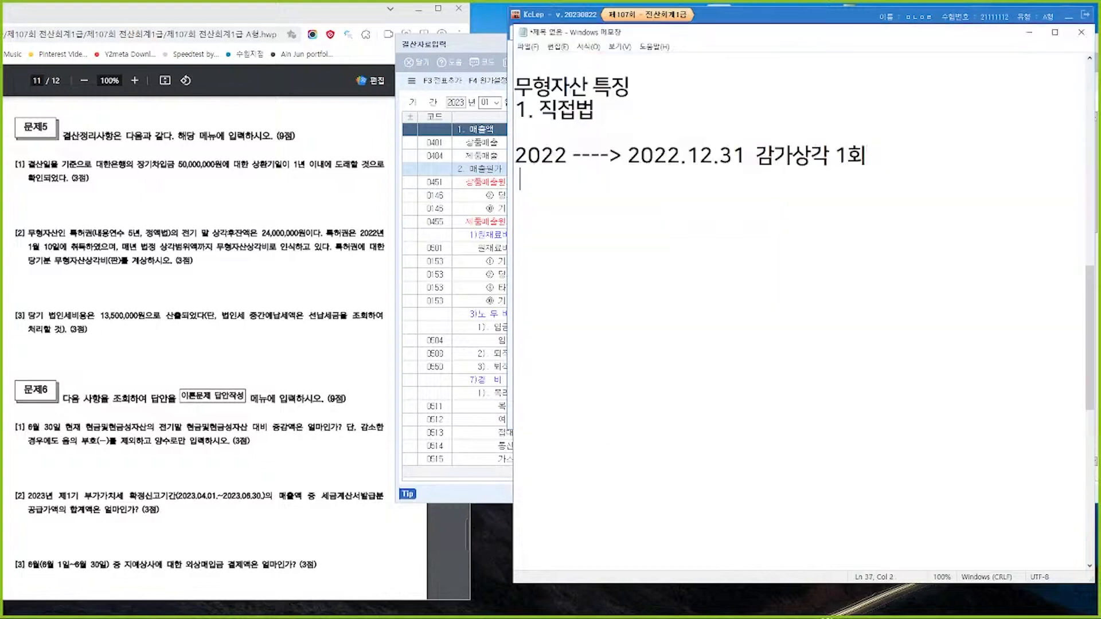
{"action": "type", "text": "2023.12.31 "}
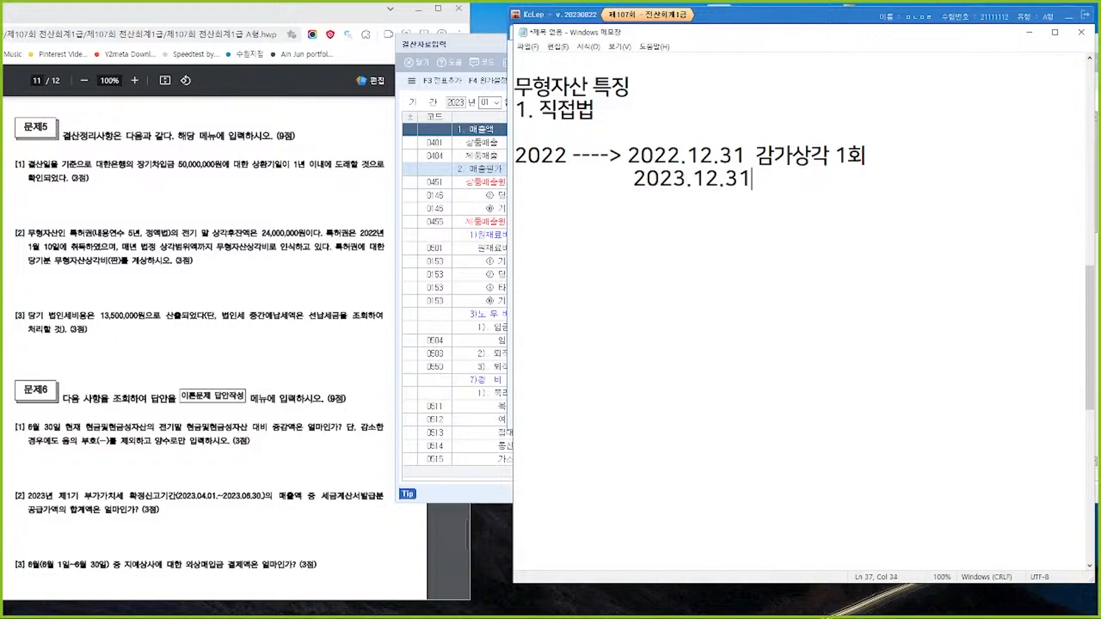
{"action": "type", "text": "감가상각 "}
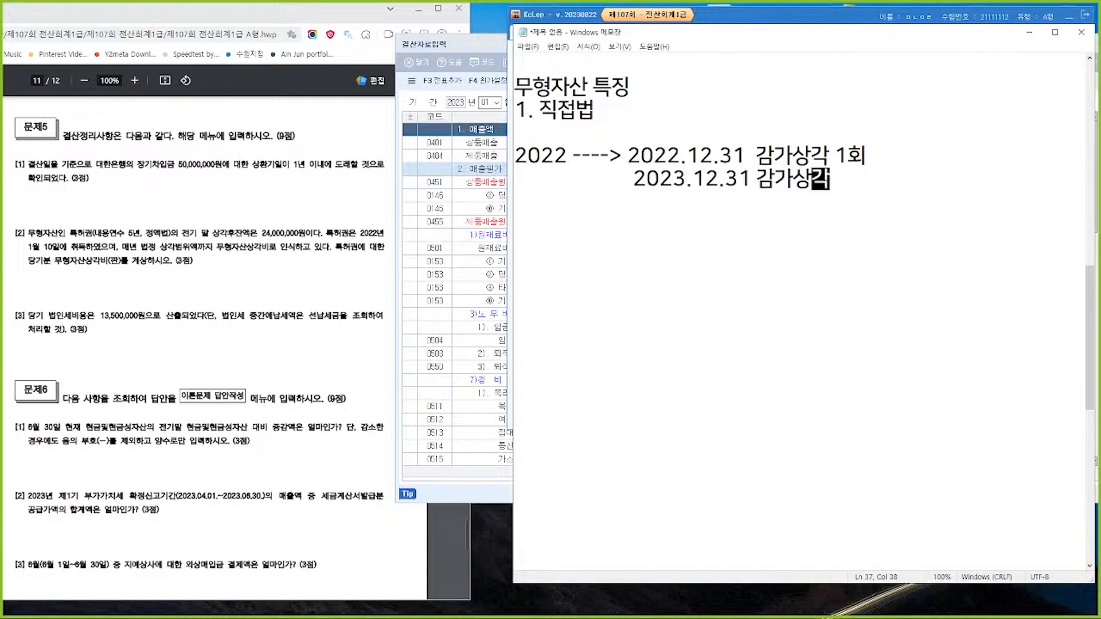
{"action": "type", "text": "!!!"}
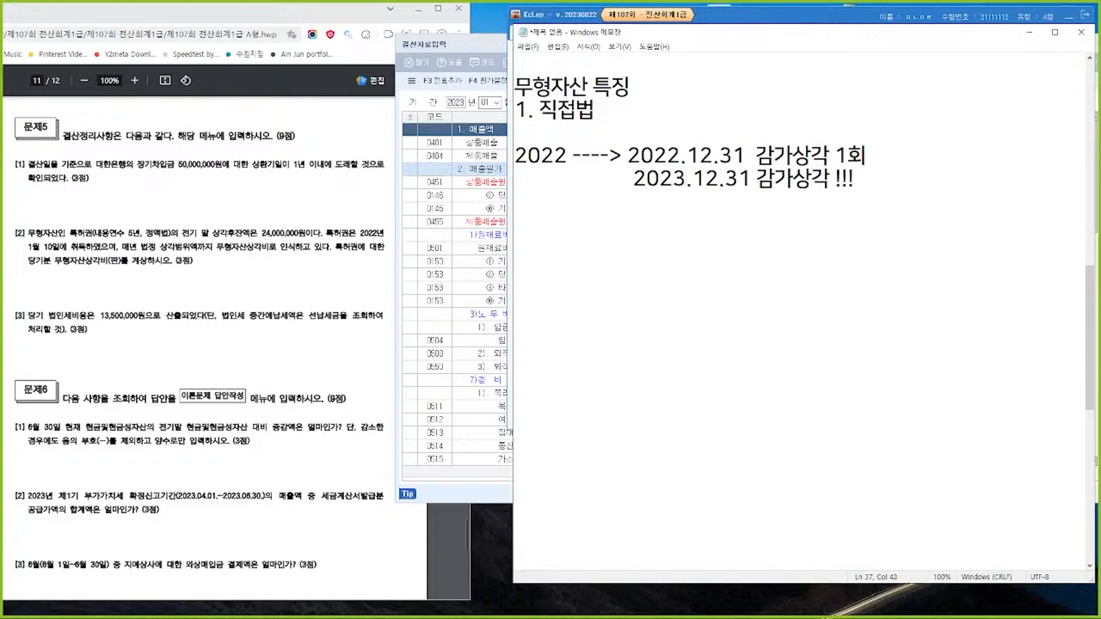
Add the calculation "24,000,000 / 4 = 6,000,000" to the note on the line below the 2023.12.31 감가상각 line.
{"action": "key", "text": "Return"}
{"action": "key", "text": "Return"}
{"action": "left_click", "coordinate": [876, 155]}
{"action": "key", "text": "Down"}
{"action": "key", "text": "Return"}
{"action": "type", "text": "24,000,000 / "}
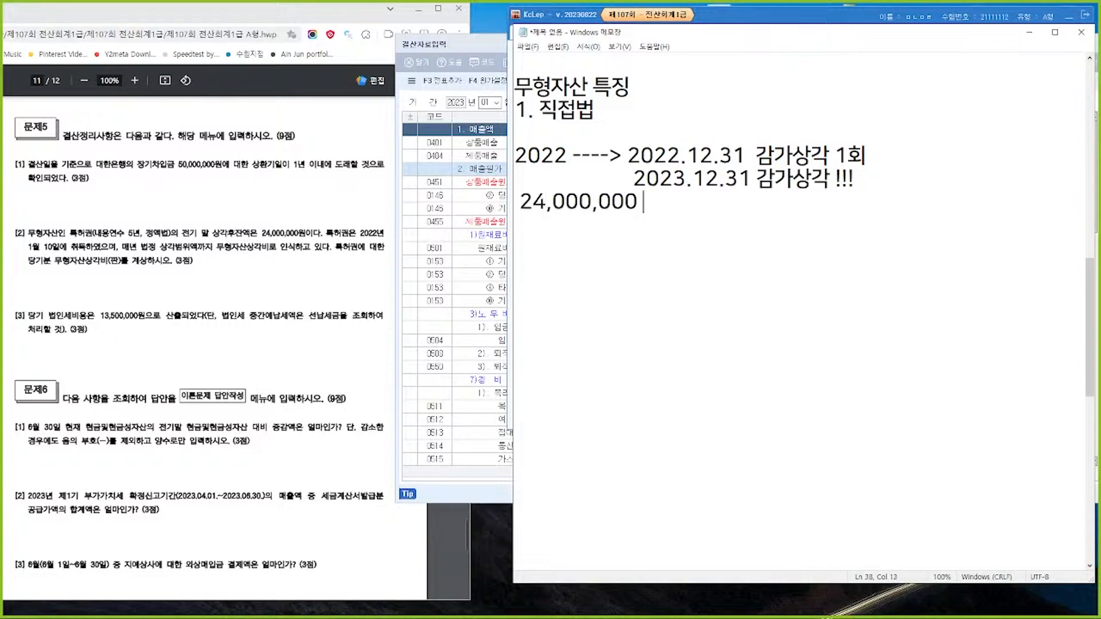
{"action": "type", "text": "4  ="}
{"action": "type", "text": "6,000,000"}
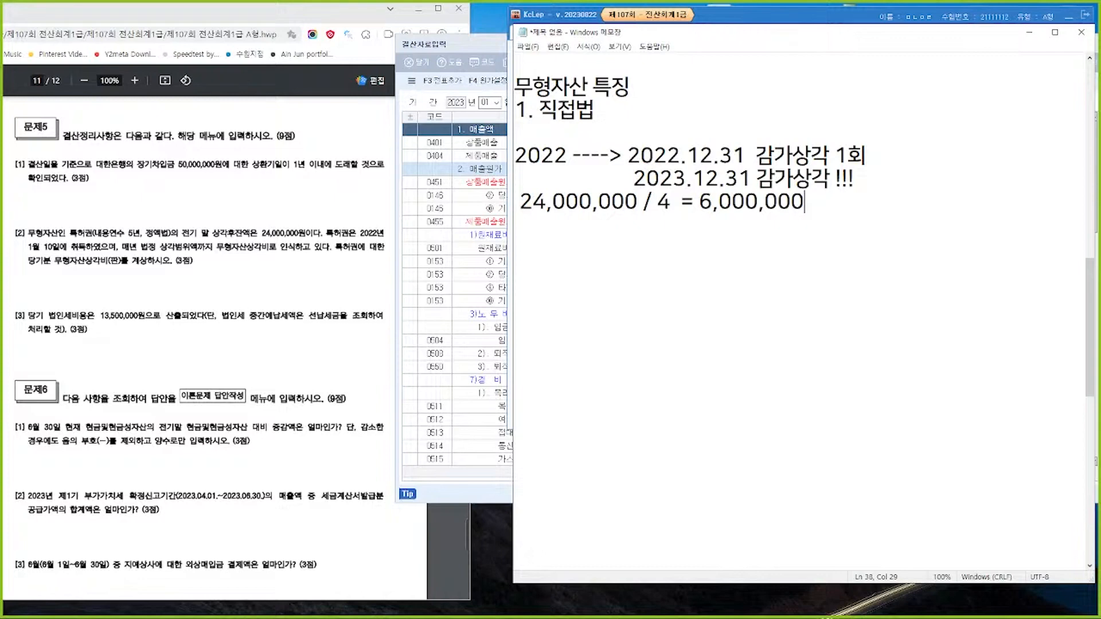
Write the journal entry "무형자산상각비 6,000,000 / 특허권 6,000,000" beneath the calculation, leaving a blank line between them.
{"action": "key", "text": "Return"}
{"action": "key", "text": "Return"}
{"action": "type", "text": "무형자산"}
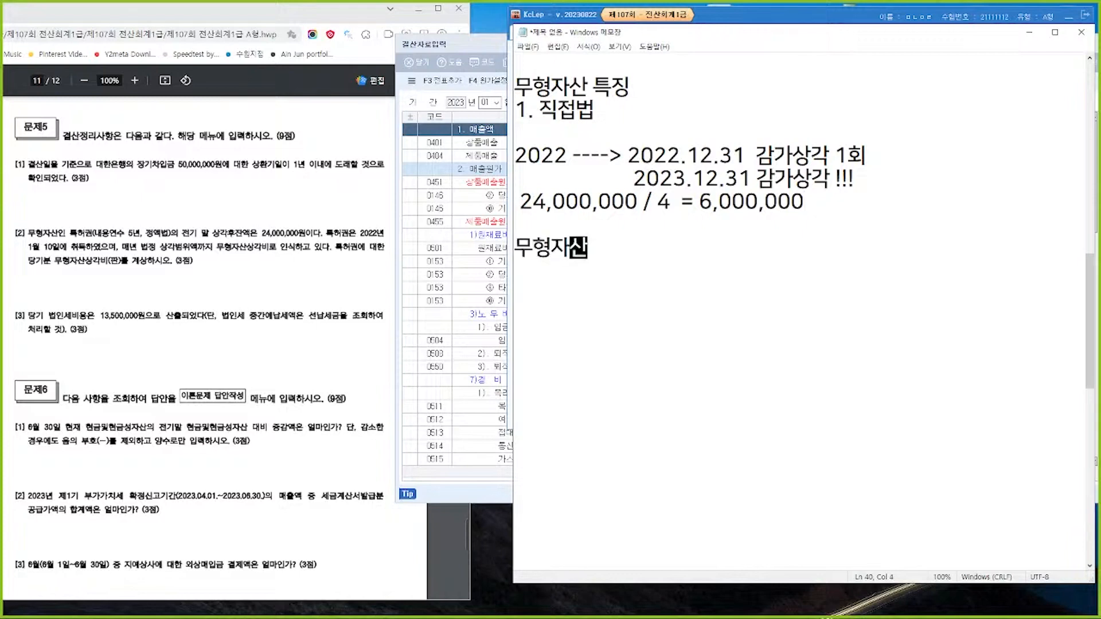
{"action": "type", "text": "상가ㄱ비 6,000,000"}
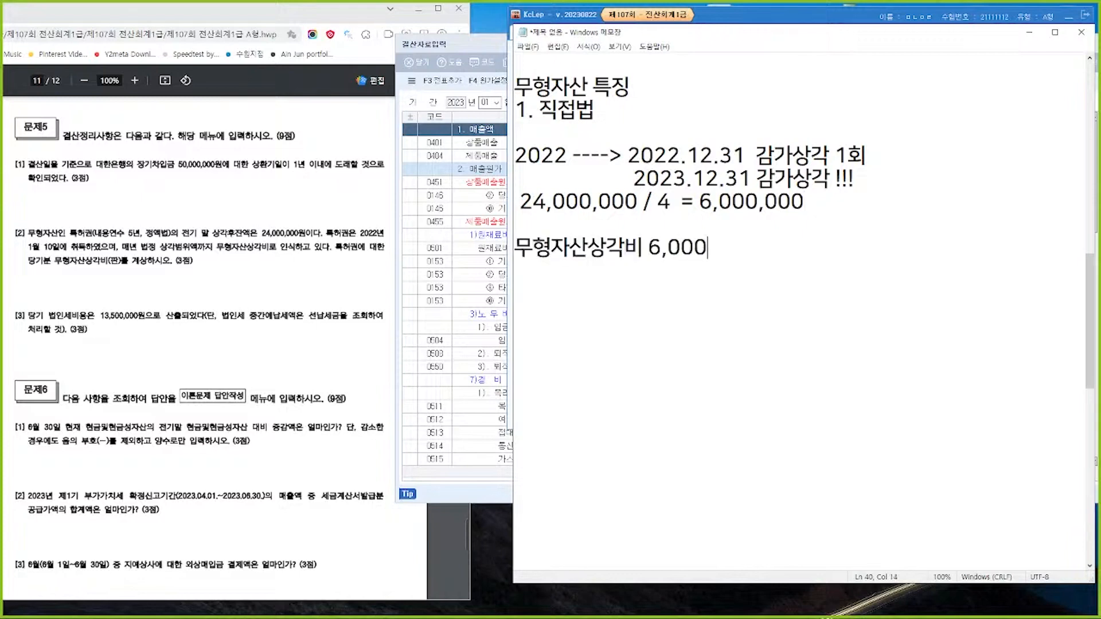
{"action": "type", "text": "  / 특"}
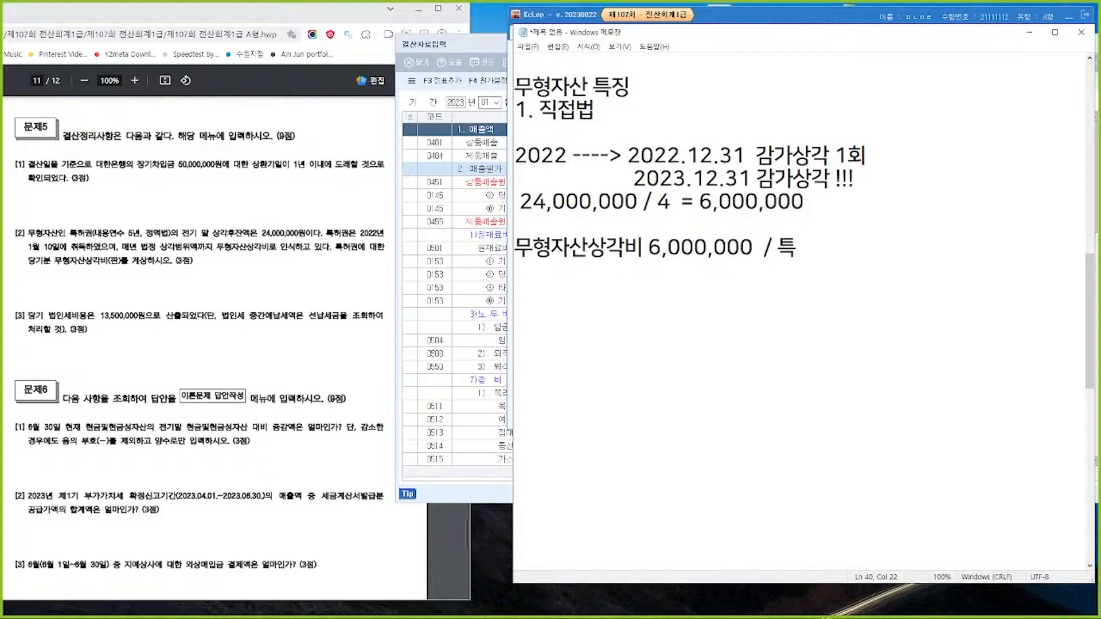
{"action": "type", "text": "허권 6,000,000"}
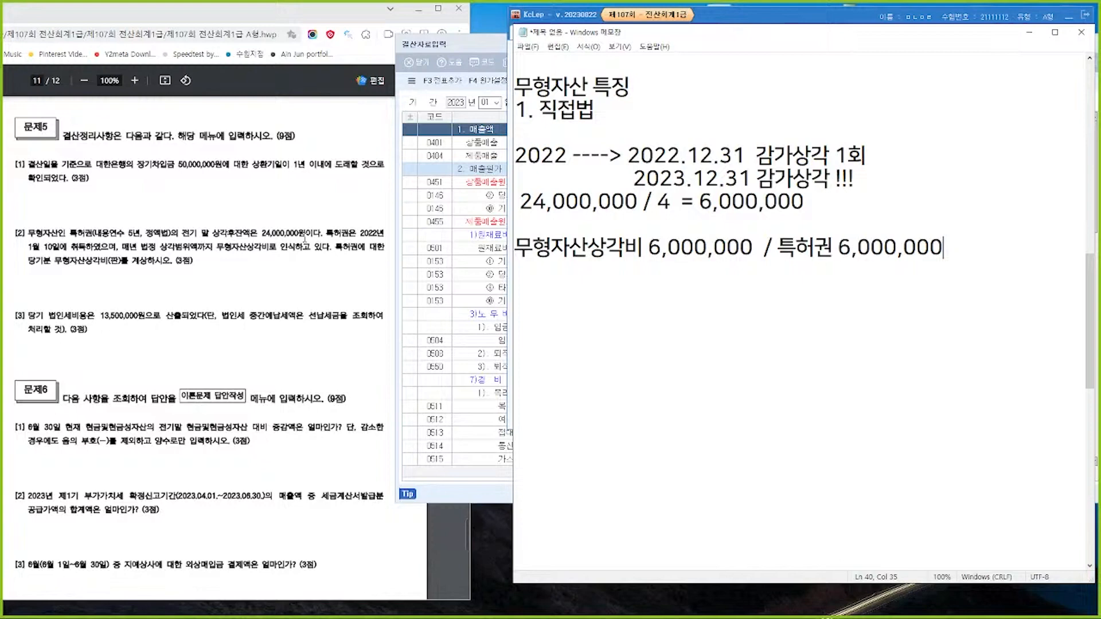
Insert the line "2022.1.10 특허권 30,000,000" directly below "1. 직접법", keeping a blank line under it.
{"action": "left_click", "coordinate": [519, 133]}
{"action": "key", "text": "Return"}
{"action": "key", "text": "Up"}
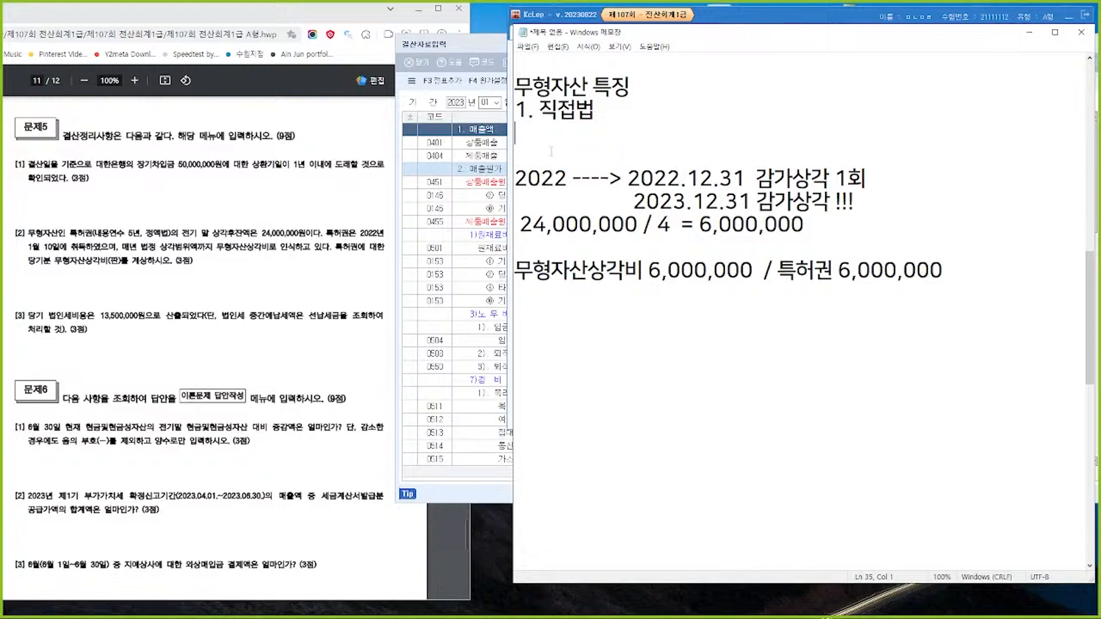
{"action": "type", "text": "2022.1.10"}
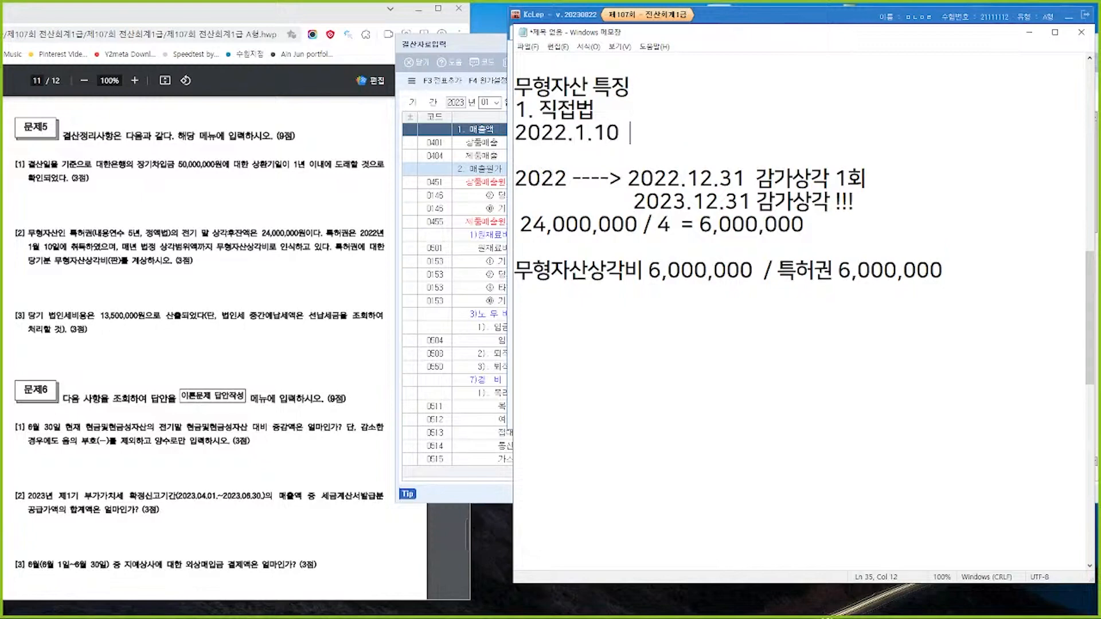
{"action": "type", "text": "  특허권 3"}
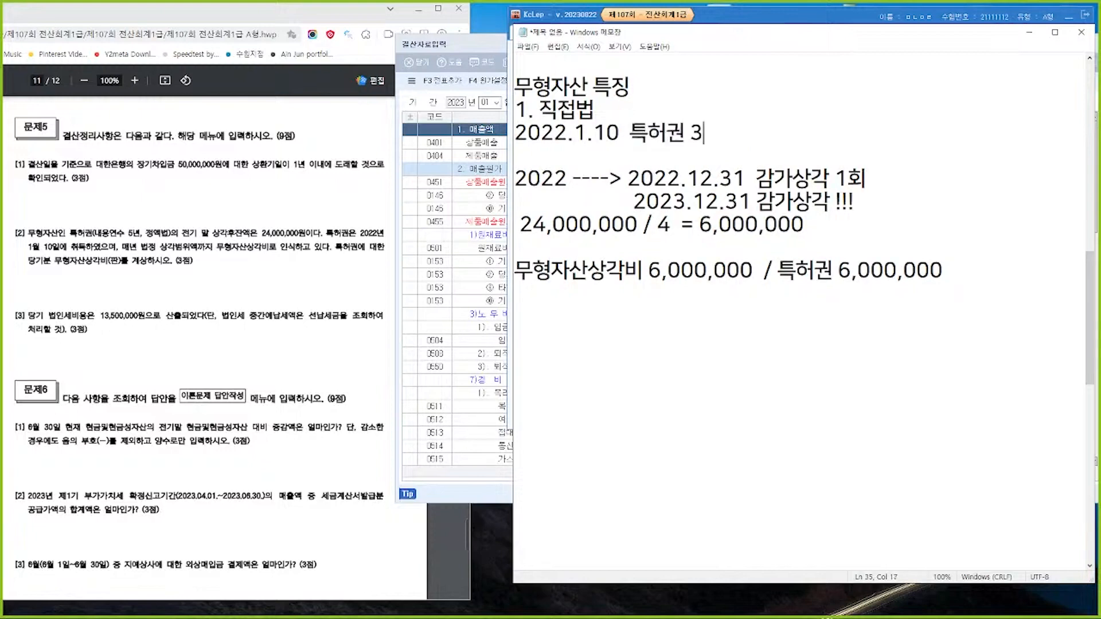
{"action": "type", "text": "0,000,000"}
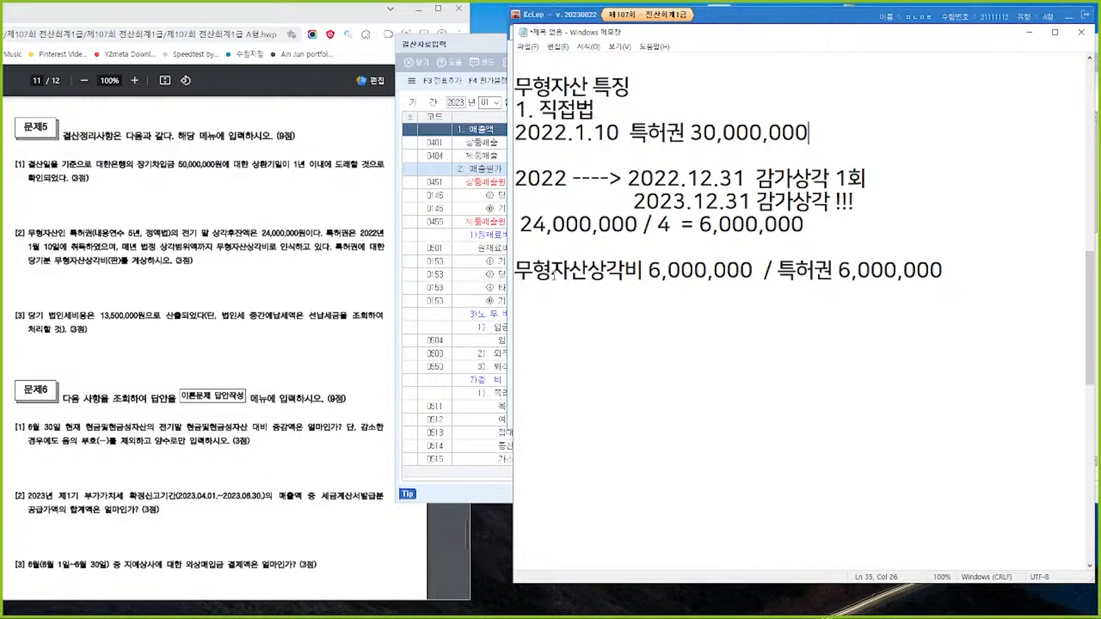
Switch to KcLep's 결산자료입력, find 무형자산상각비, and enter 6,000,000 as the 결산반영금액 for its 특허권 row.
{"action": "left_click", "coordinate": [499, 275]}
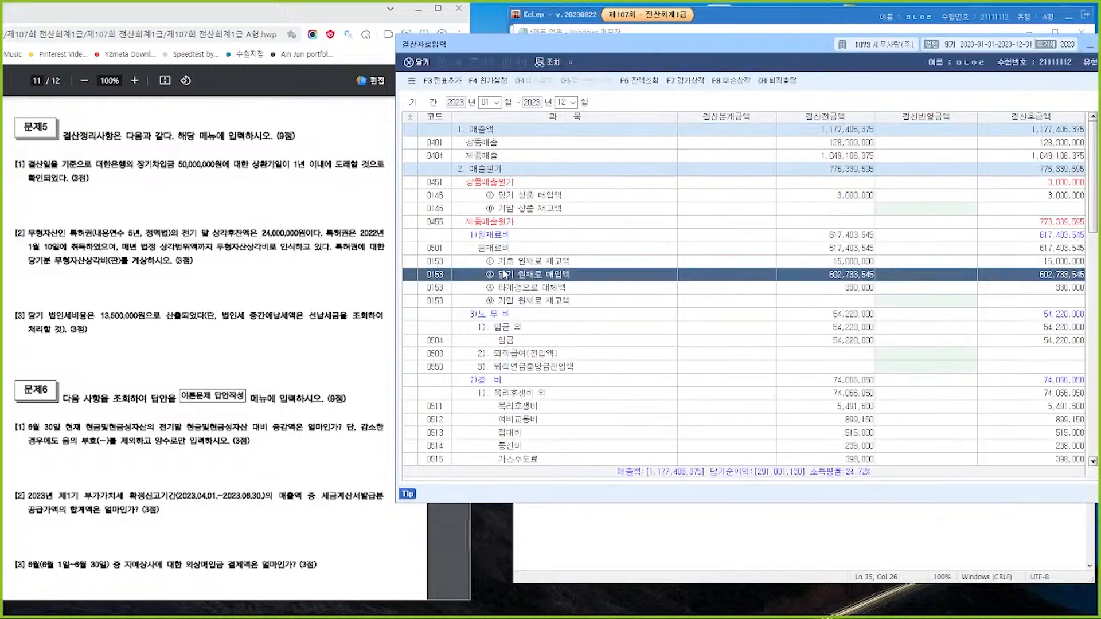
{"action": "key", "text": "ctrl+f"}
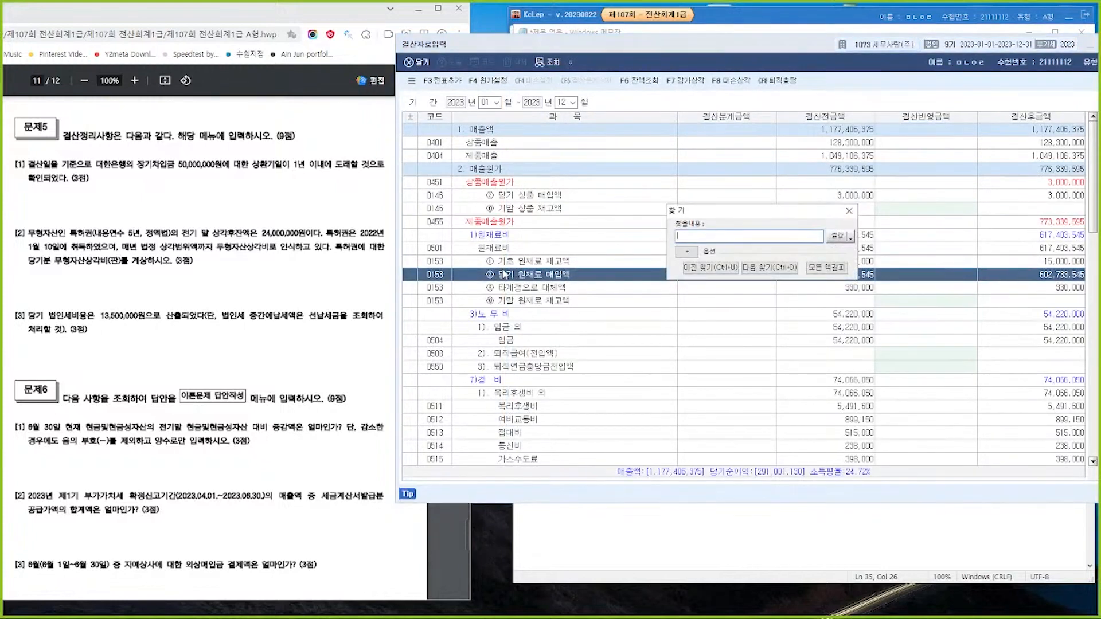
{"action": "type", "text": "무형자산"}
{"action": "key", "text": "Return"}
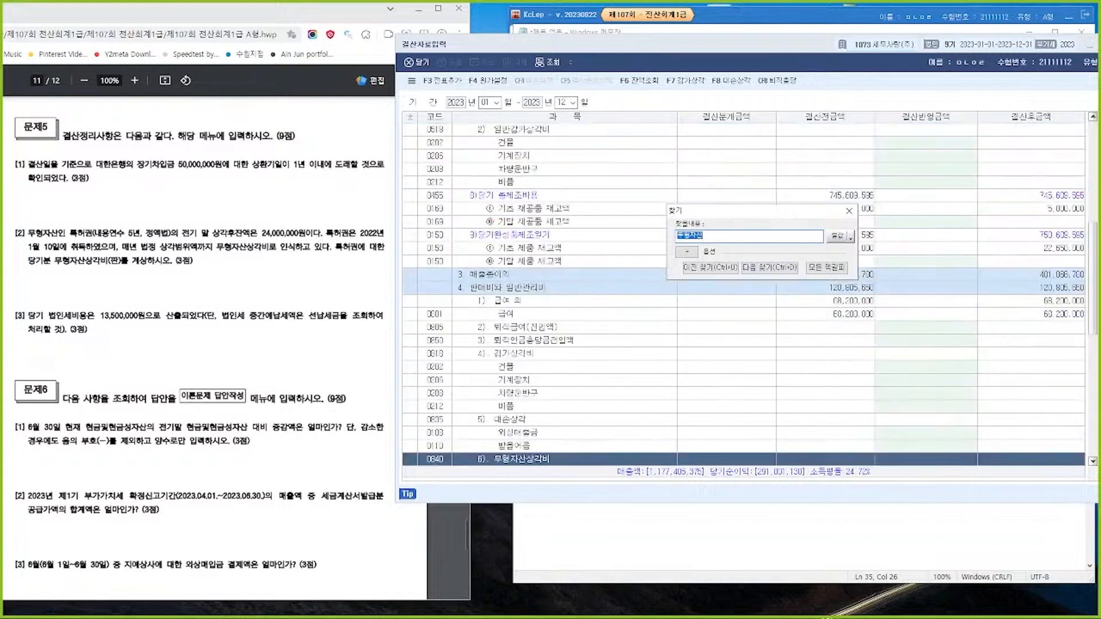
{"action": "key", "text": "Escape"}
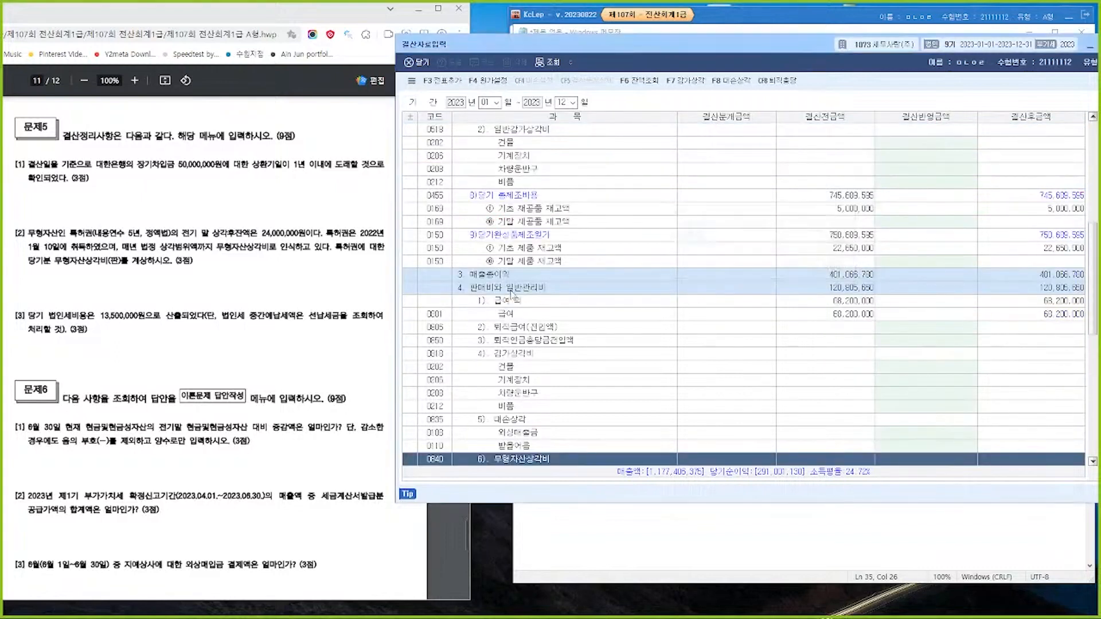
{"action": "scroll", "coordinate": [539, 303], "scroll_direction": "down", "scroll_amount": 4}
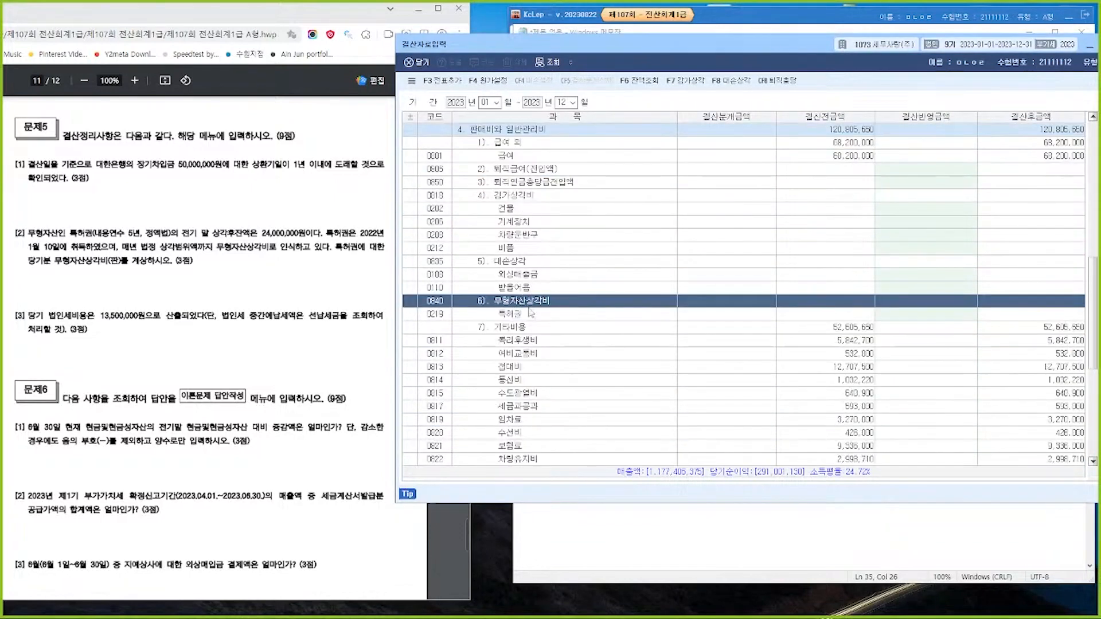
{"action": "left_click", "coordinate": [519, 315]}
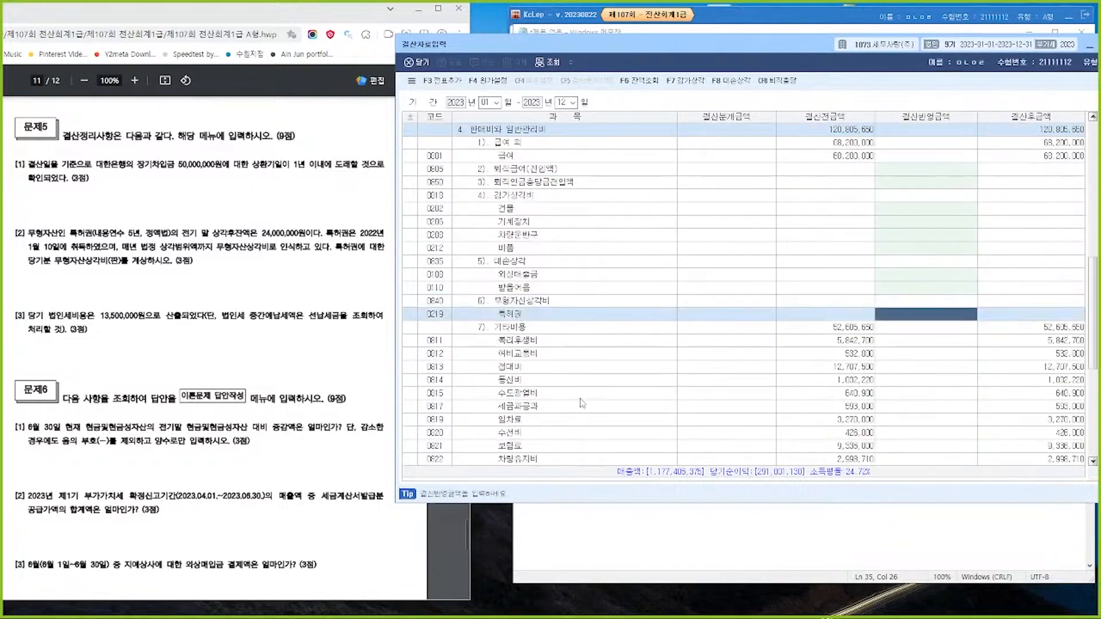
{"action": "type", "text": "6000000"}
{"action": "key", "text": "Return"}
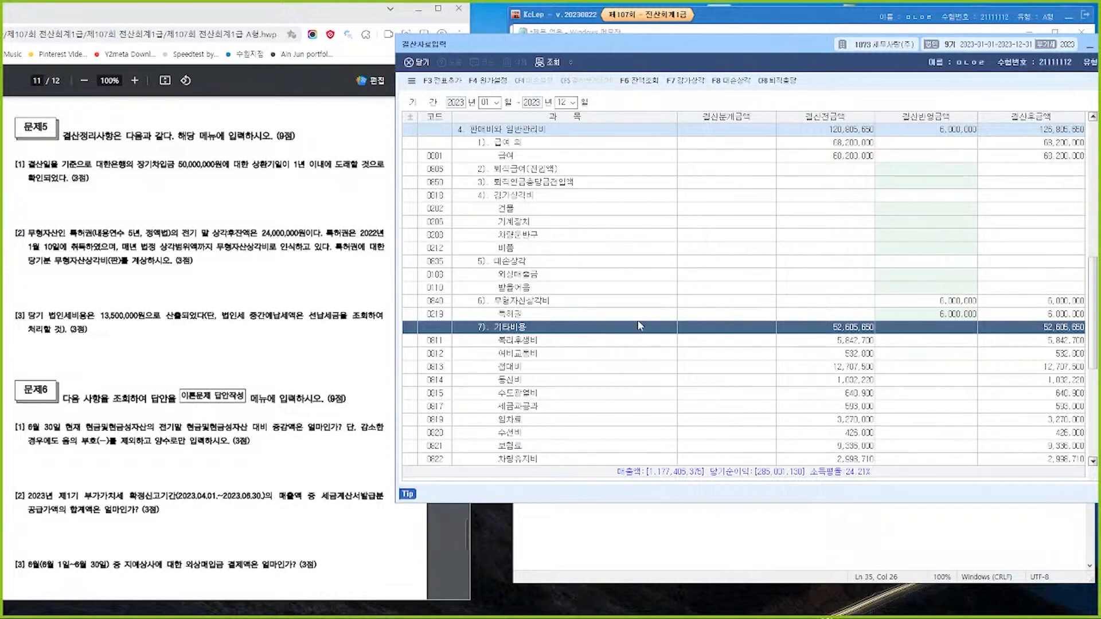
Under 법인세등, enter the 결산반영금액 as 6,800,000 for 선납세금 and 6,700,000 for 추가계상액.
{"action": "scroll", "coordinate": [638, 327], "scroll_direction": "down", "scroll_amount": 10}
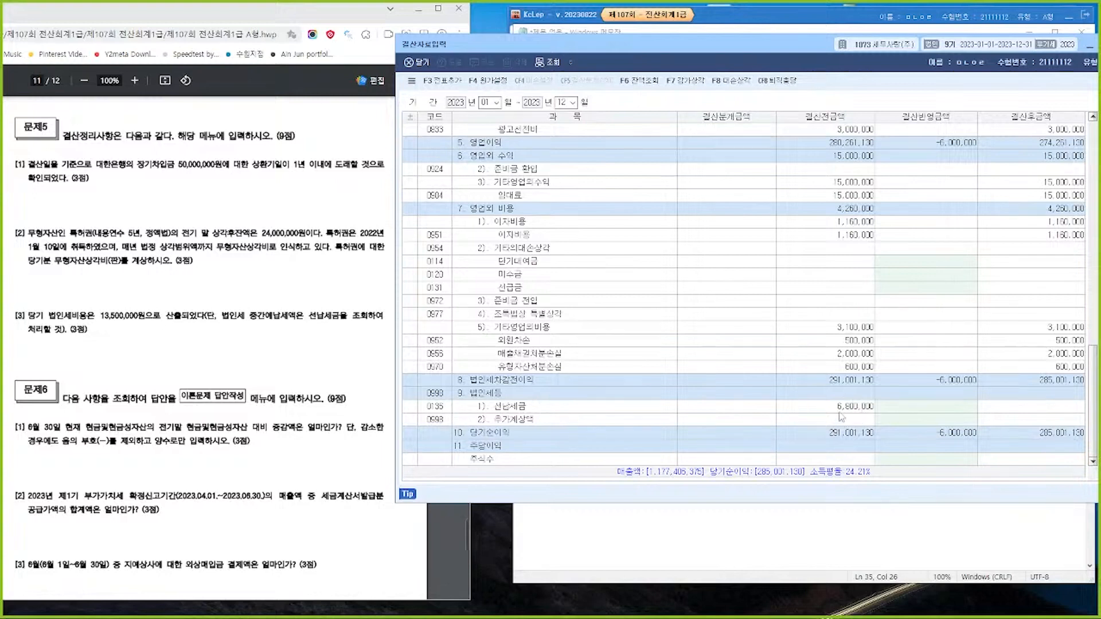
{"action": "left_click", "coordinate": [904, 410]}
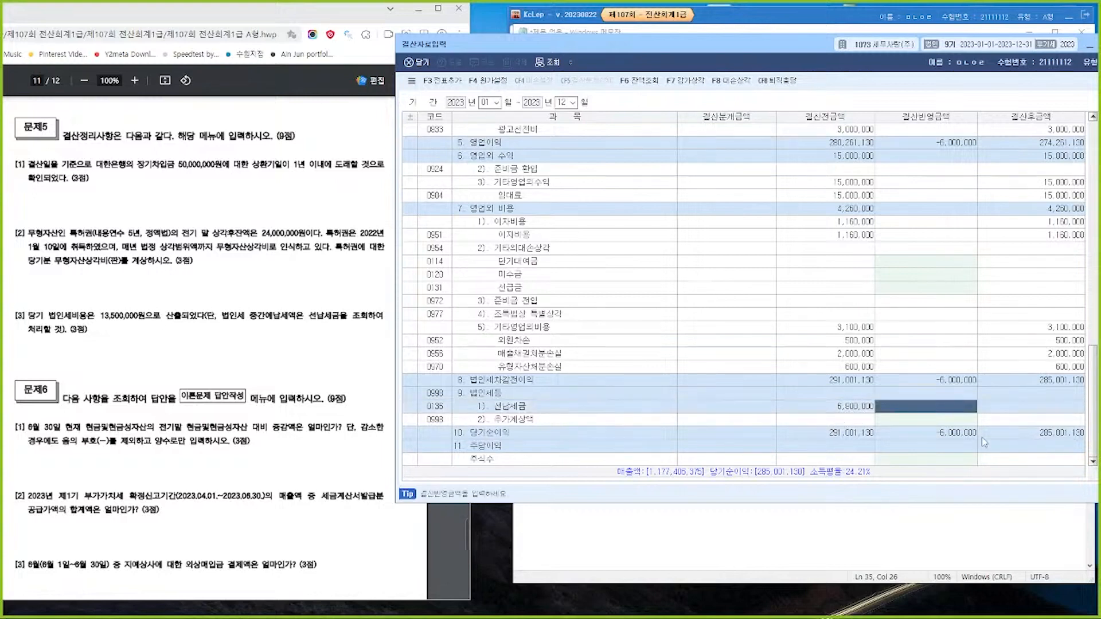
{"action": "type", "text": "6800000"}
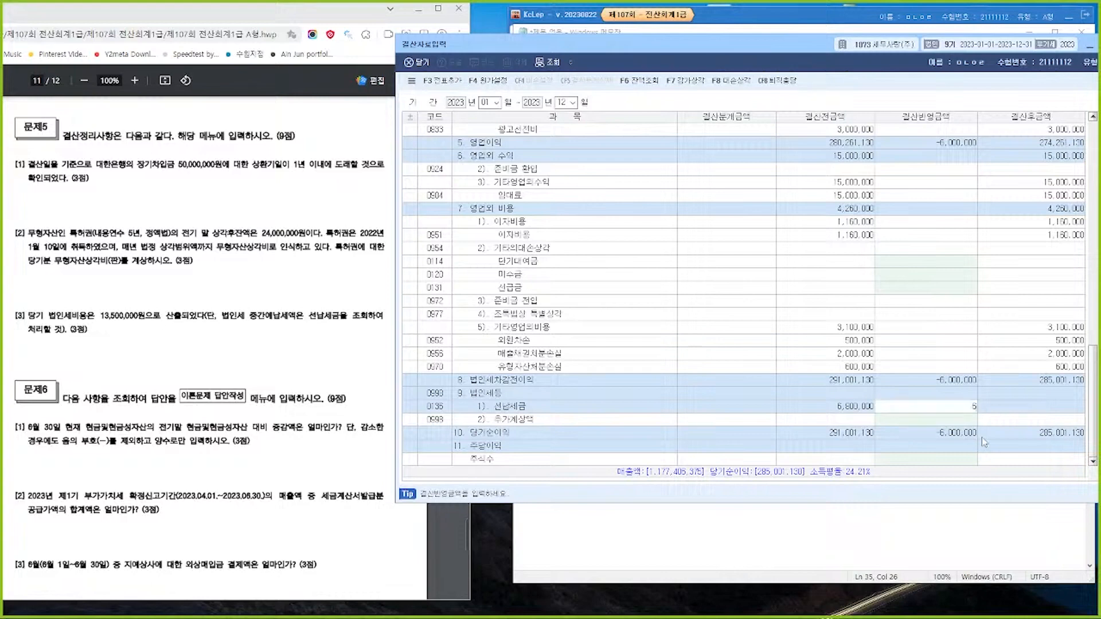
{"action": "key", "text": "Return"}
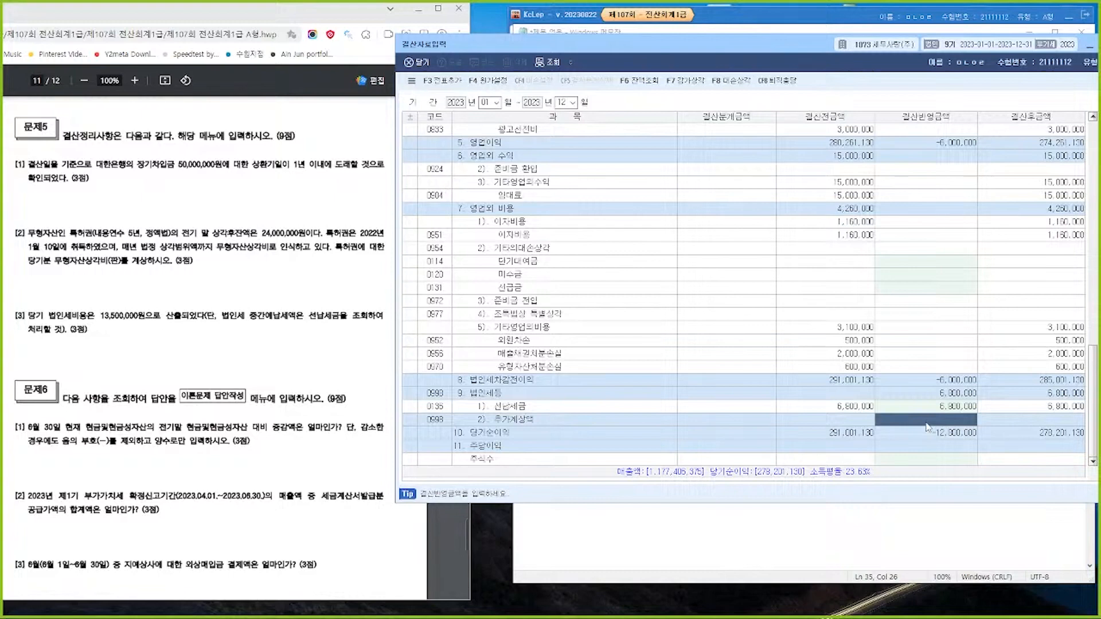
{"action": "type", "text": "6700000"}
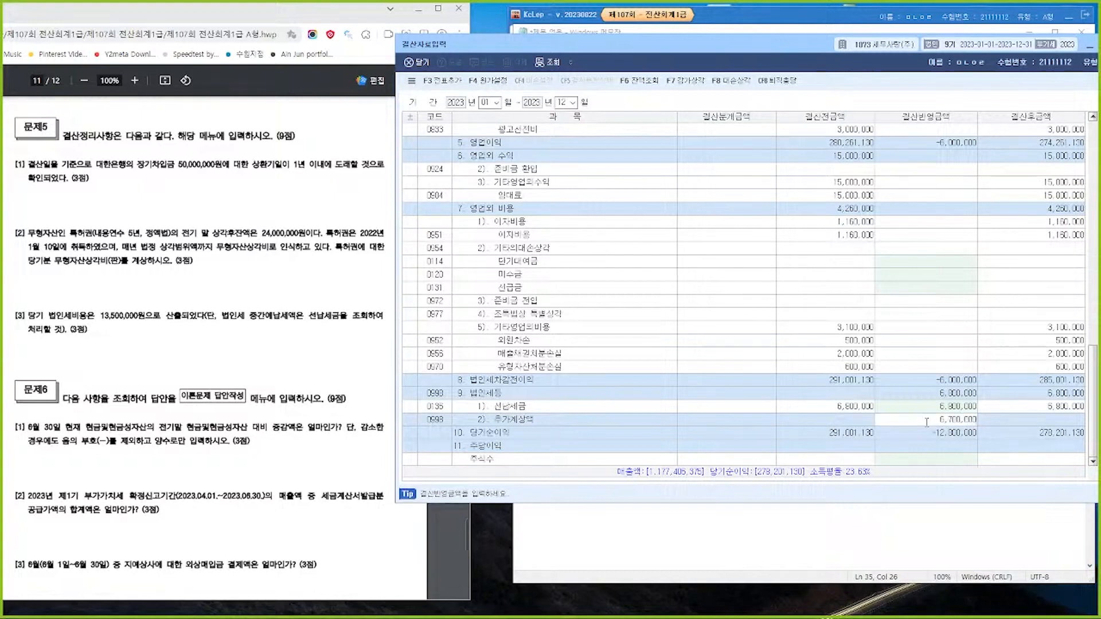
{"action": "key", "text": "Return"}
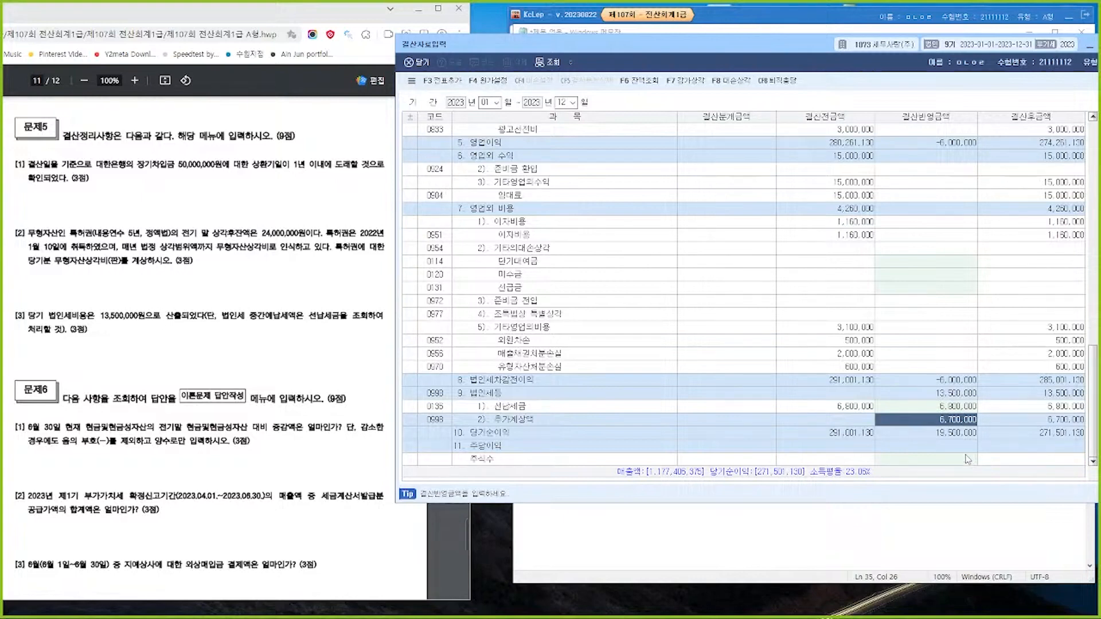
Switch to Notepad and write "법인세등 13,500,000 / 선납세금 6,800,000" below the 특허권 journal entry, separated by a blank line.
{"action": "left_click", "coordinate": [860, 528]}
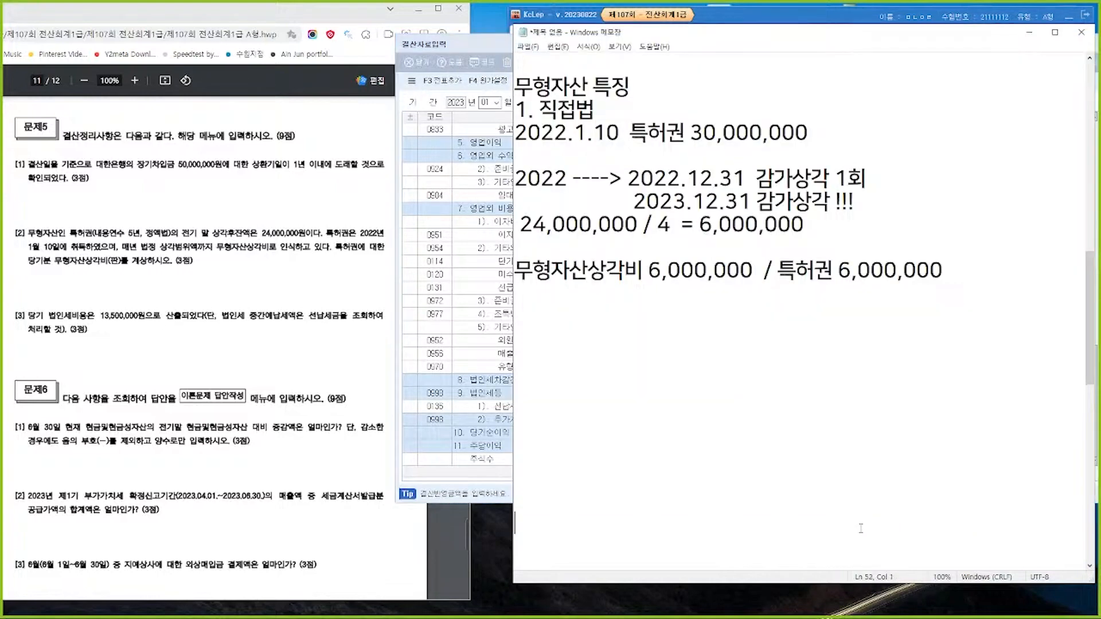
{"action": "left_click", "coordinate": [961, 275]}
{"action": "key", "text": "Return"}
{"action": "key", "text": "Return"}
{"action": "type", "text": "법인세등 "}
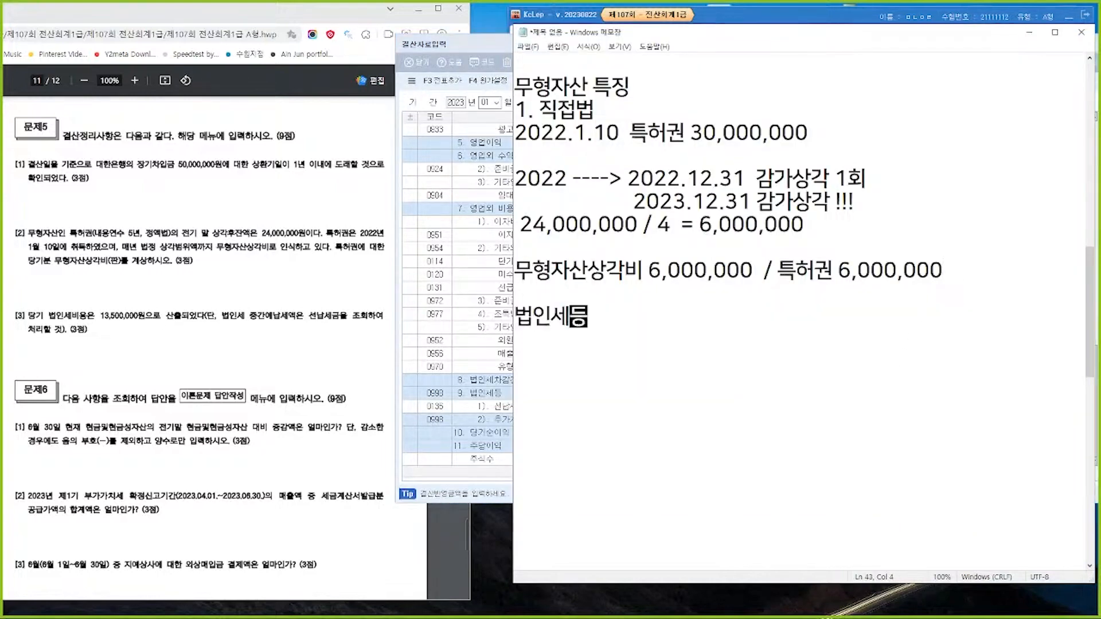
{"action": "type", "text": "13,500,000"}
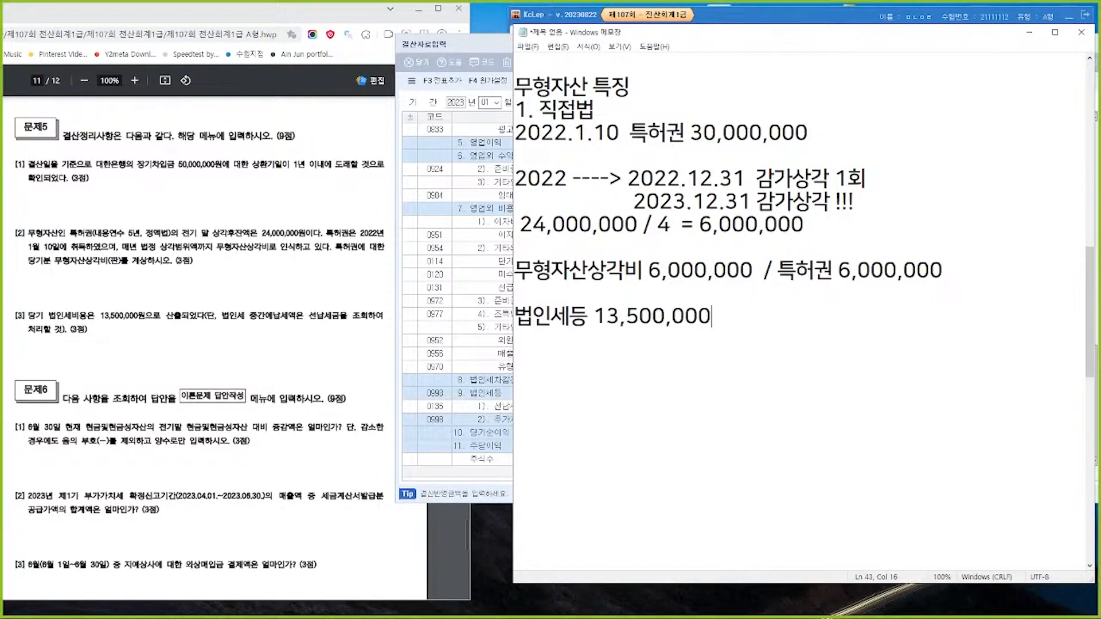
{"action": "type", "text": " / 선납세금"}
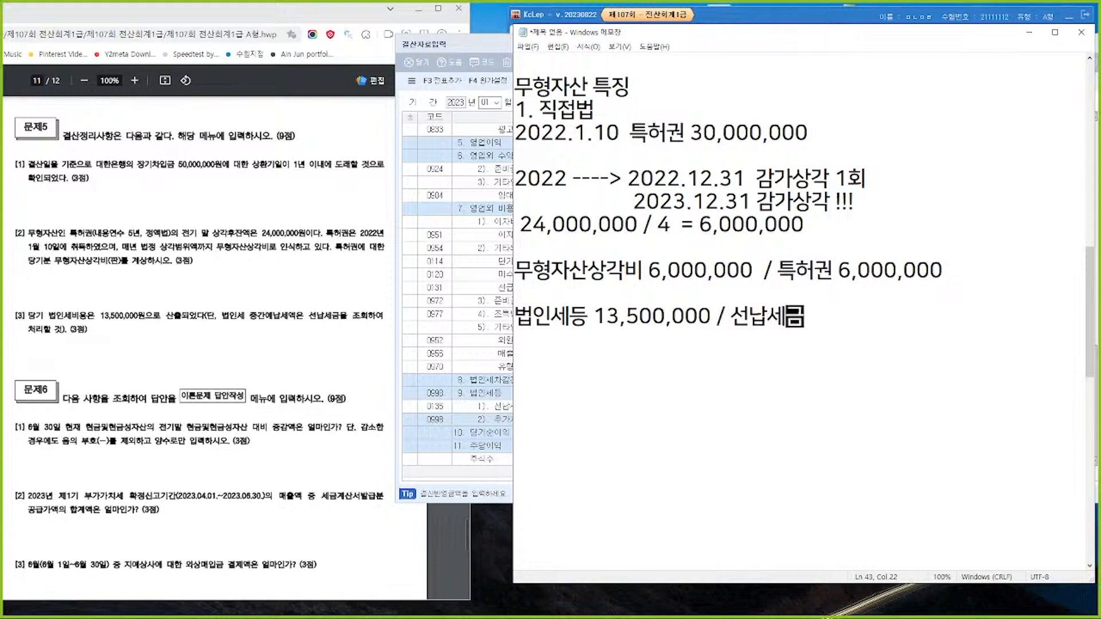
{"action": "type", "text": " 6,800,000"}
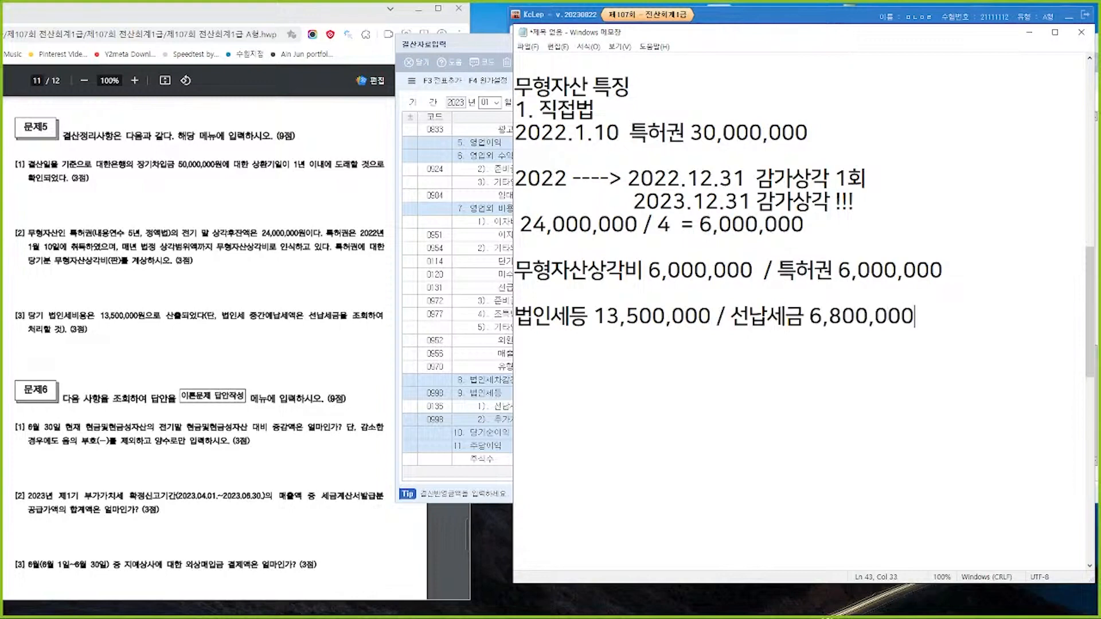
Add the second credit line "미지급세금 6,700,000" to the 법인세등 entry, aligned under 선납세금.
{"action": "key", "text": "Return"}
{"action": "type", "text": "미지급세금"}
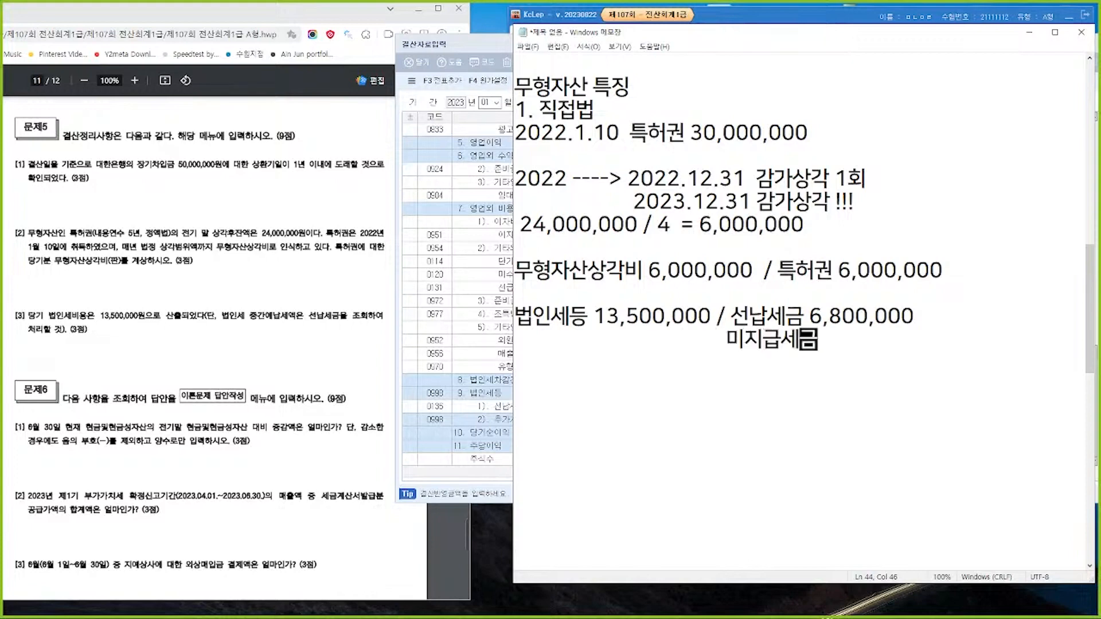
{"action": "type", "text": " 6,700"}
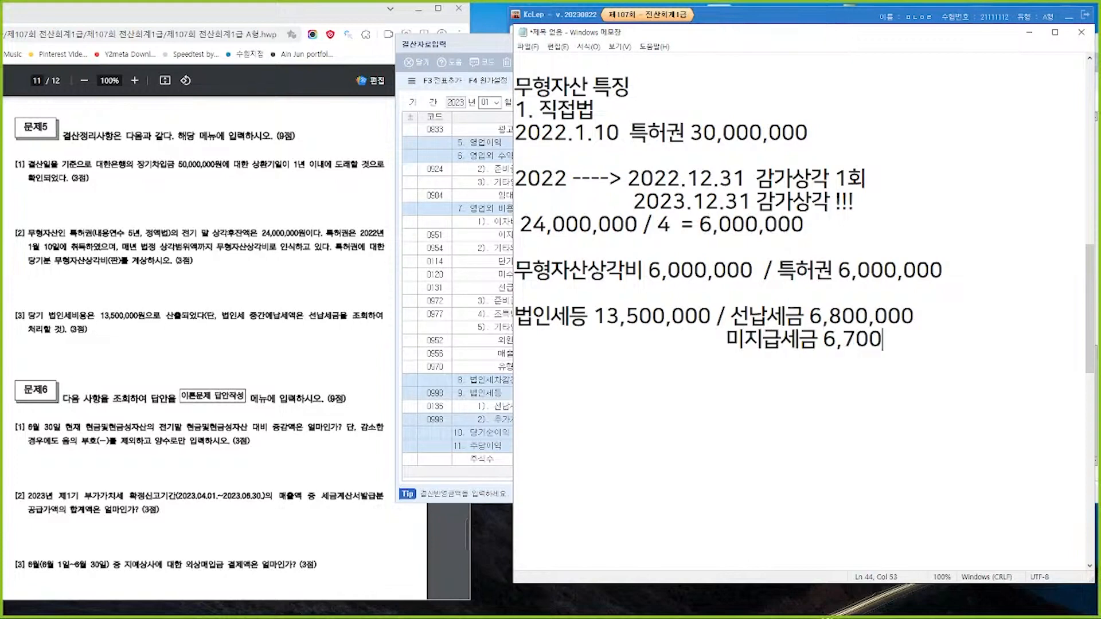
{"action": "type", "text": ",000"}
Return to KcLep's 결산자료입력, run 전표추가 to post the closing entries as vouchers, and go back to the main menu.
{"action": "left_click", "coordinate": [458, 83]}
{"action": "left_click", "coordinate": [741, 296]}
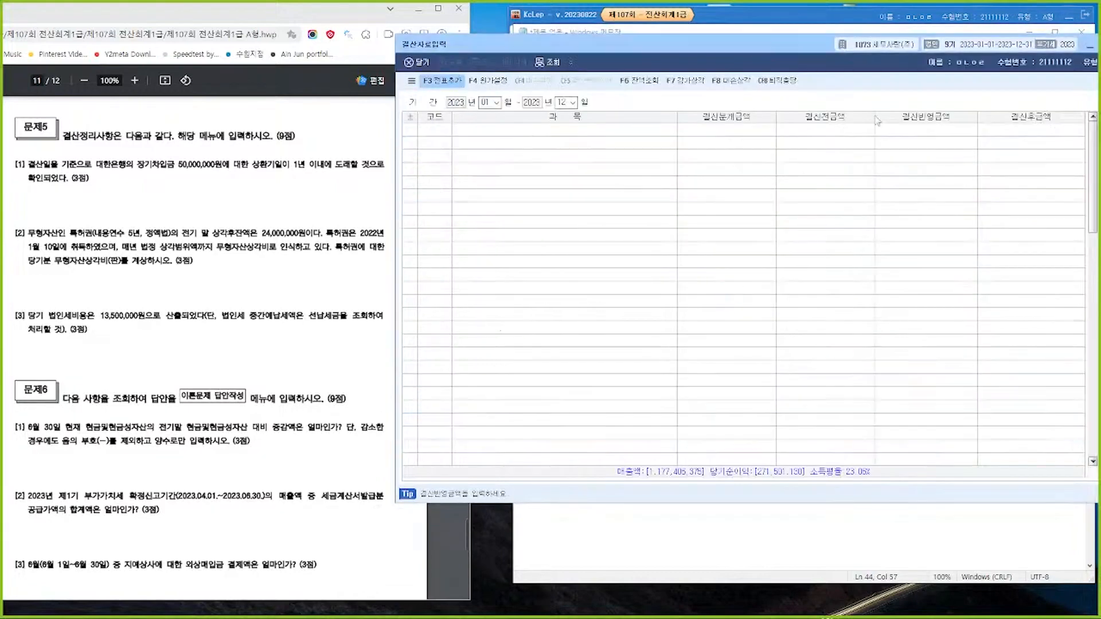
{"action": "key", "text": "alt+Tab"}
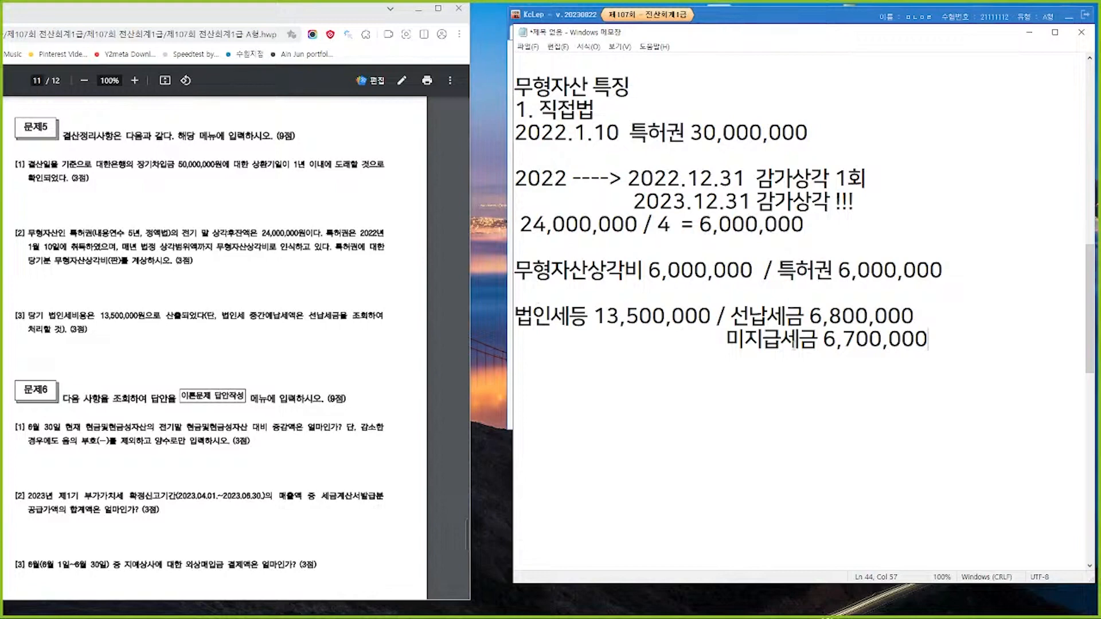
{"action": "key", "text": "alt+Tab"}
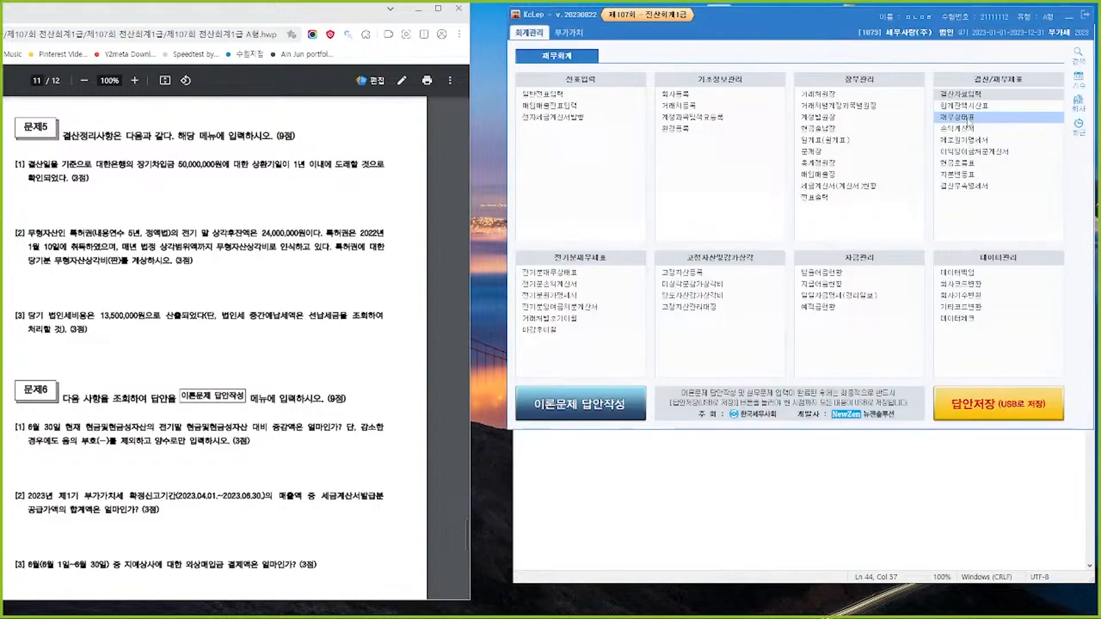
Open the 재무상태표 and query it for June 2023 to examine the current and prior-period cash balances.
{"action": "left_click", "coordinate": [968, 118]}
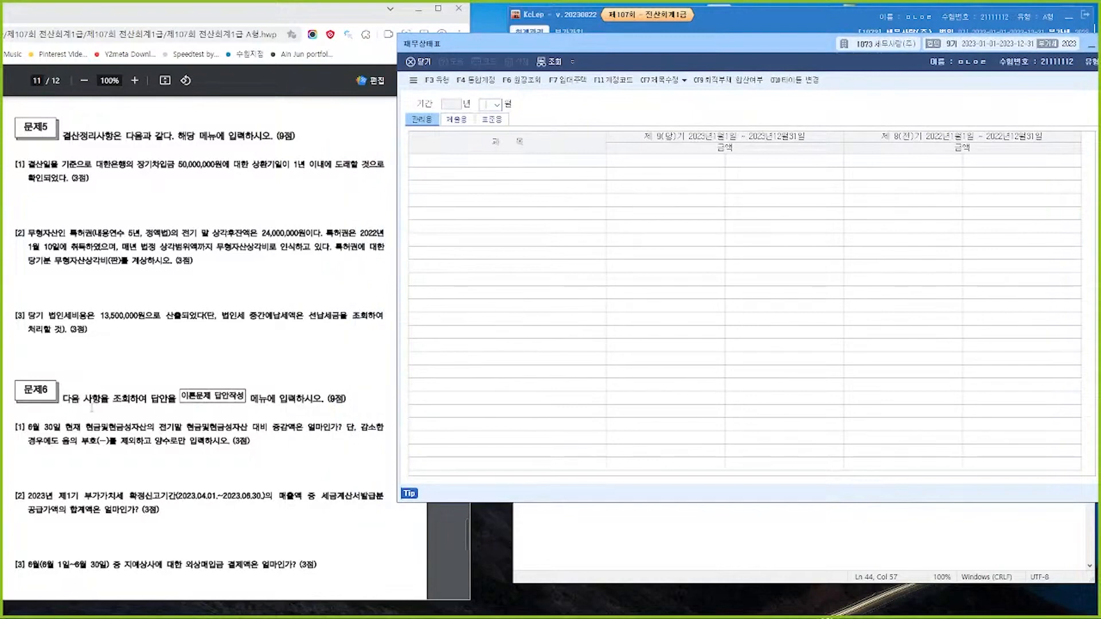
{"action": "type", "text": "06"}
{"action": "key", "text": "Return"}
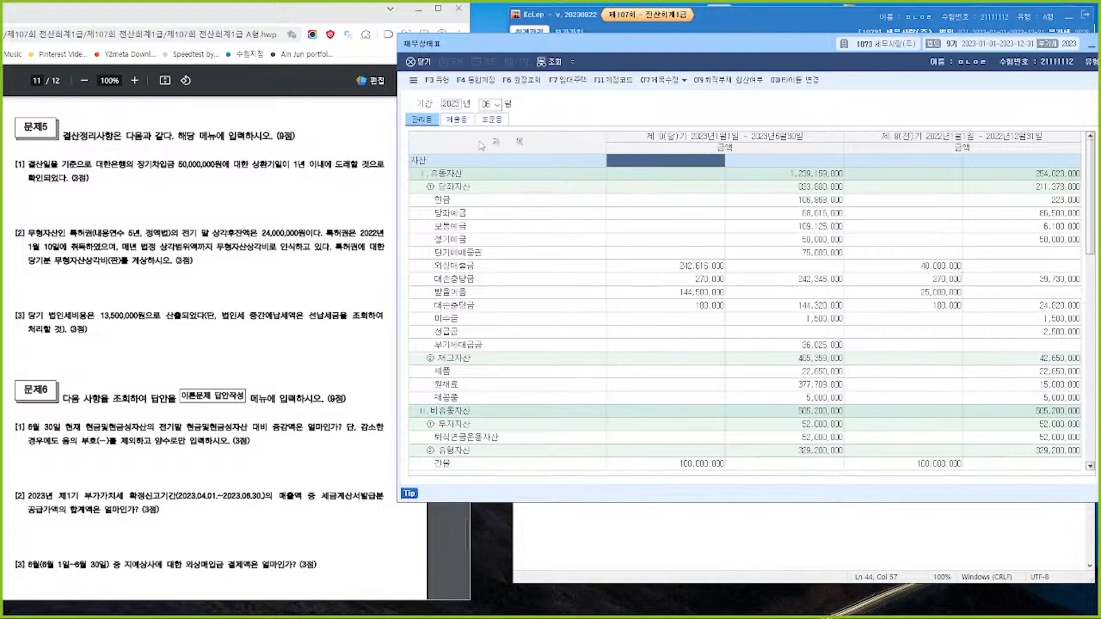
Show the 재무상태표 in its 제출용 form and calculate the change in 현금및현금성자산 as 284,609,000 − 92,823,000 in the calculator.
{"action": "left_click", "coordinate": [467, 123]}
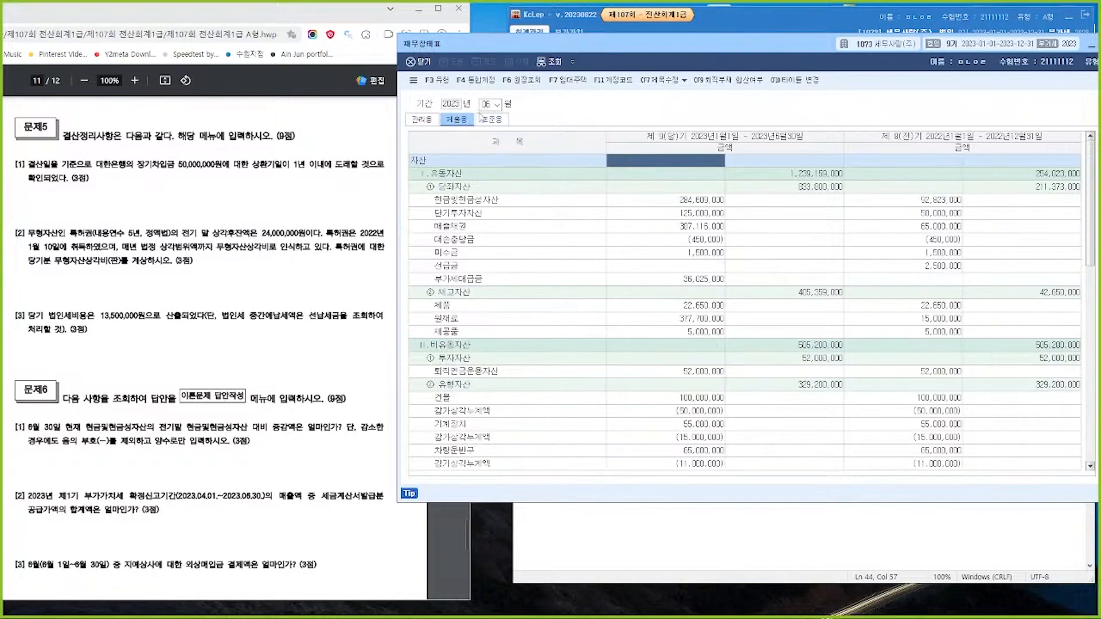
{"action": "left_click", "coordinate": [464, 201]}
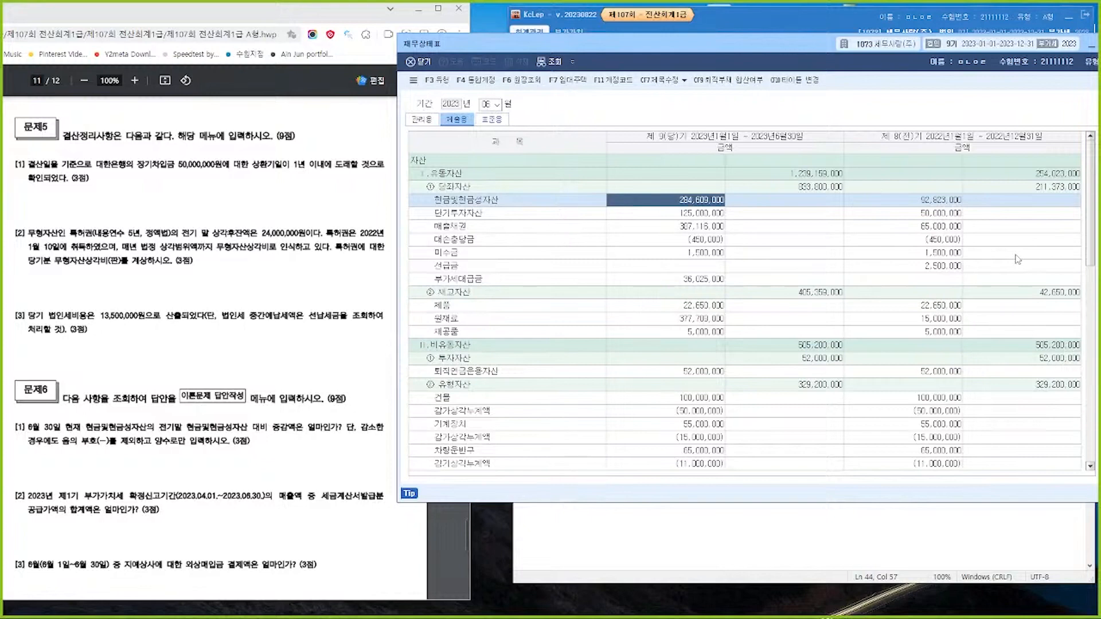
{"action": "key", "text": "super"}
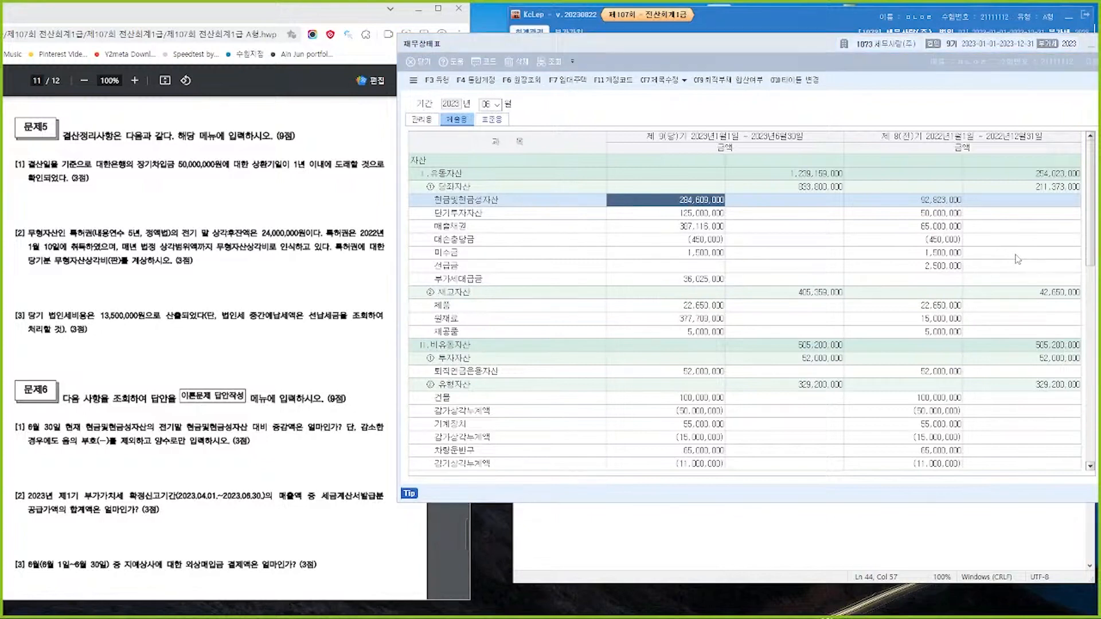
{"action": "type", "text": "28"}
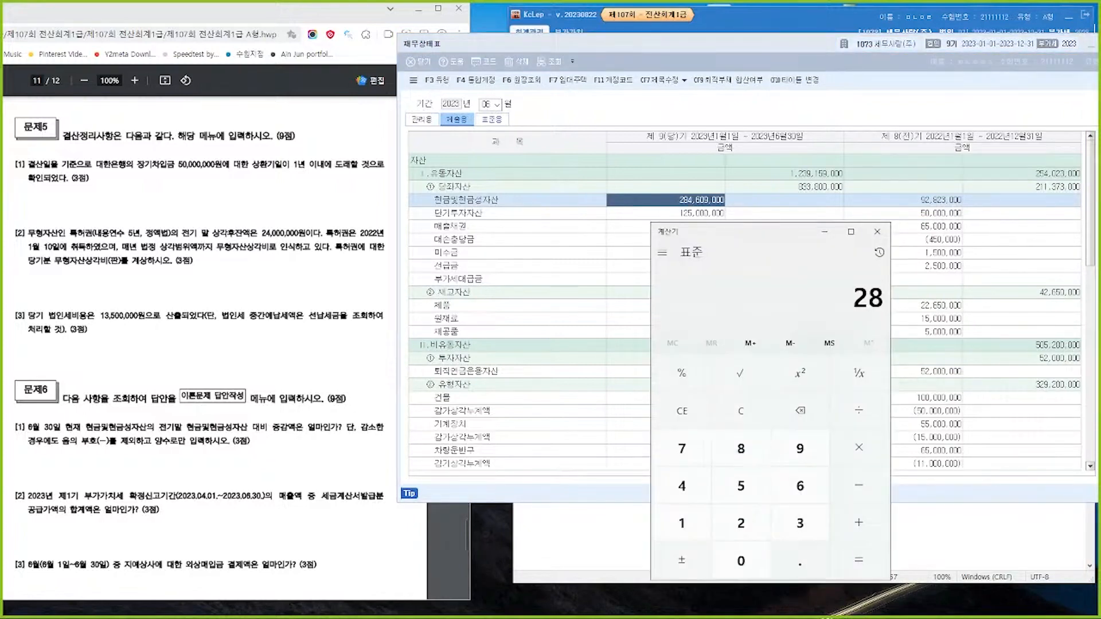
{"action": "type", "text": "4609000-"}
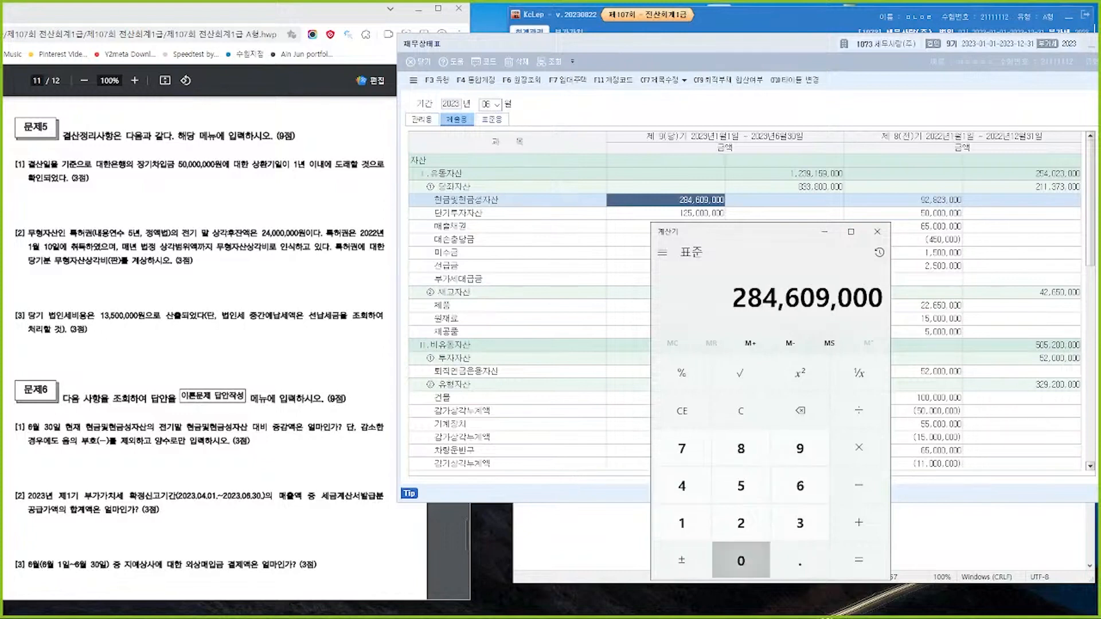
{"action": "type", "text": "9"}
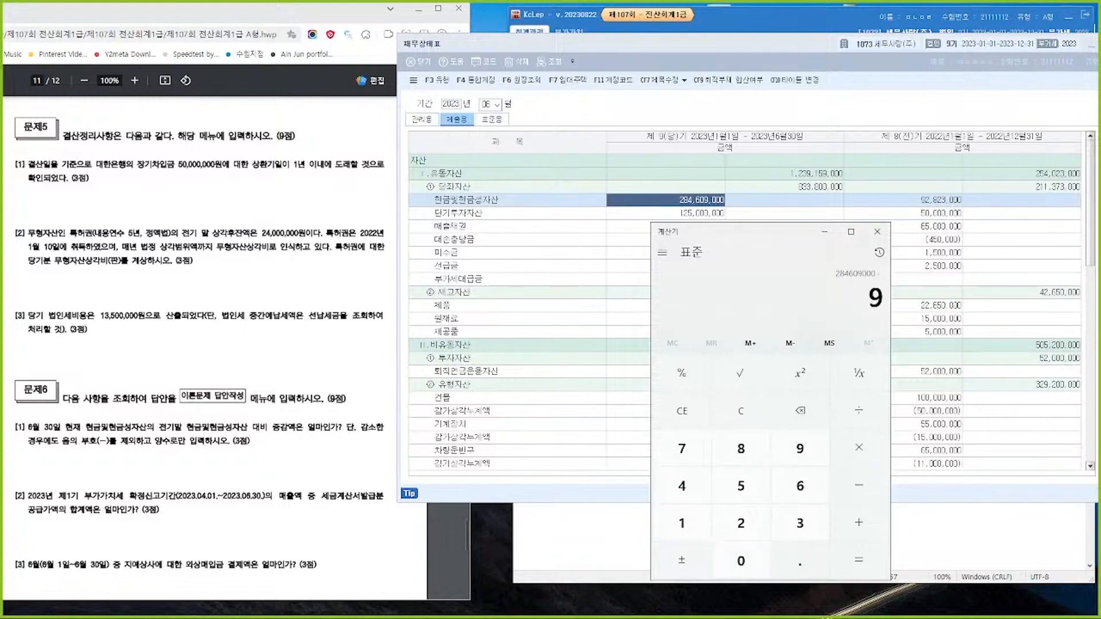
{"action": "type", "text": "2823000"}
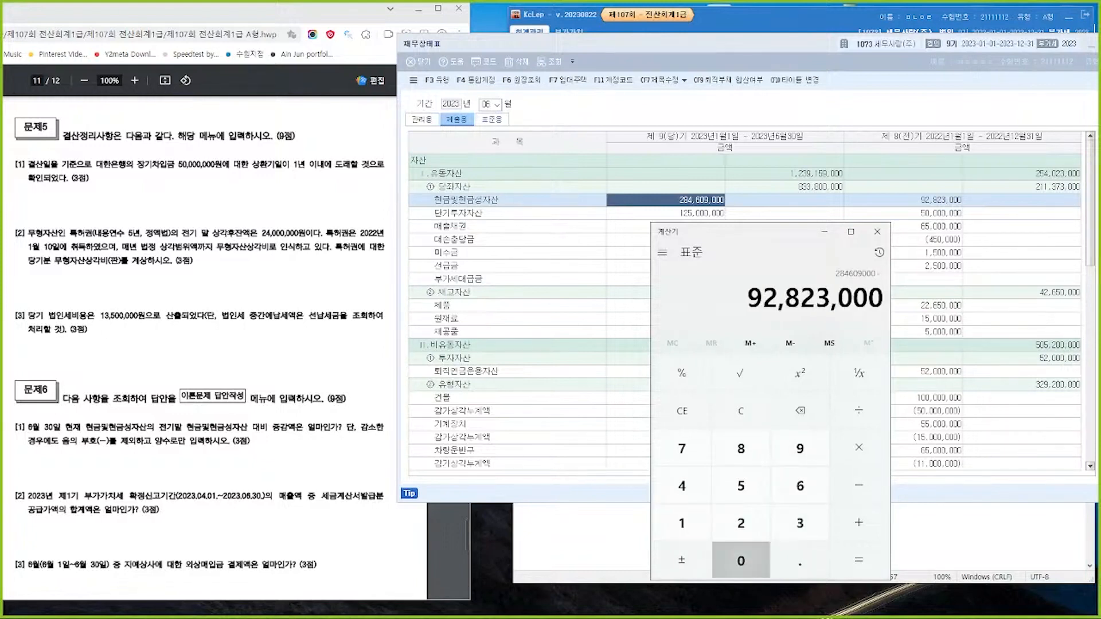
{"action": "key", "text": "Return"}
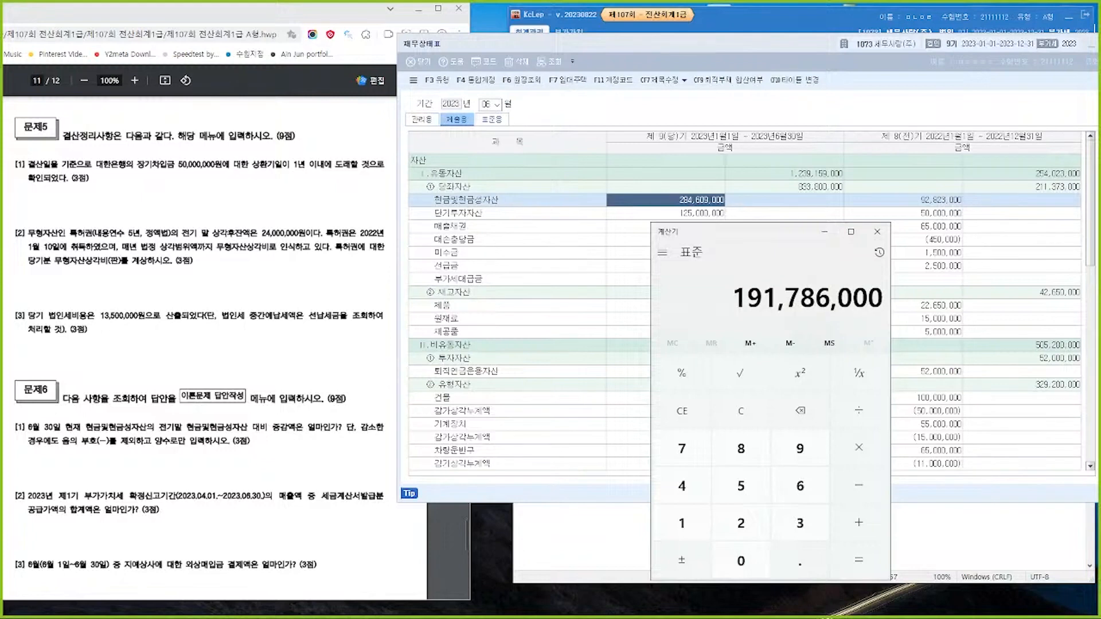
{"action": "left_click", "coordinate": [876, 231]}
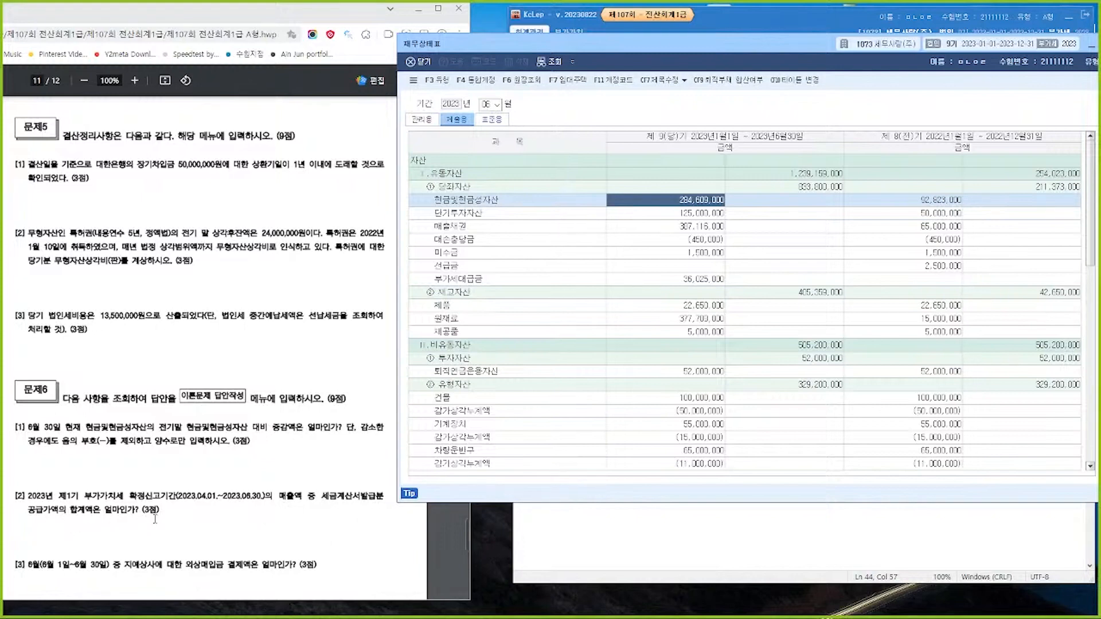
Leave the 재무상태표, open the 부가가치세신고서 in the 부가가치 module, and query it for 2023-04-01 to 2023-06-30.
{"action": "key", "text": "Escape"}
{"action": "left_click", "coordinate": [568, 32]}
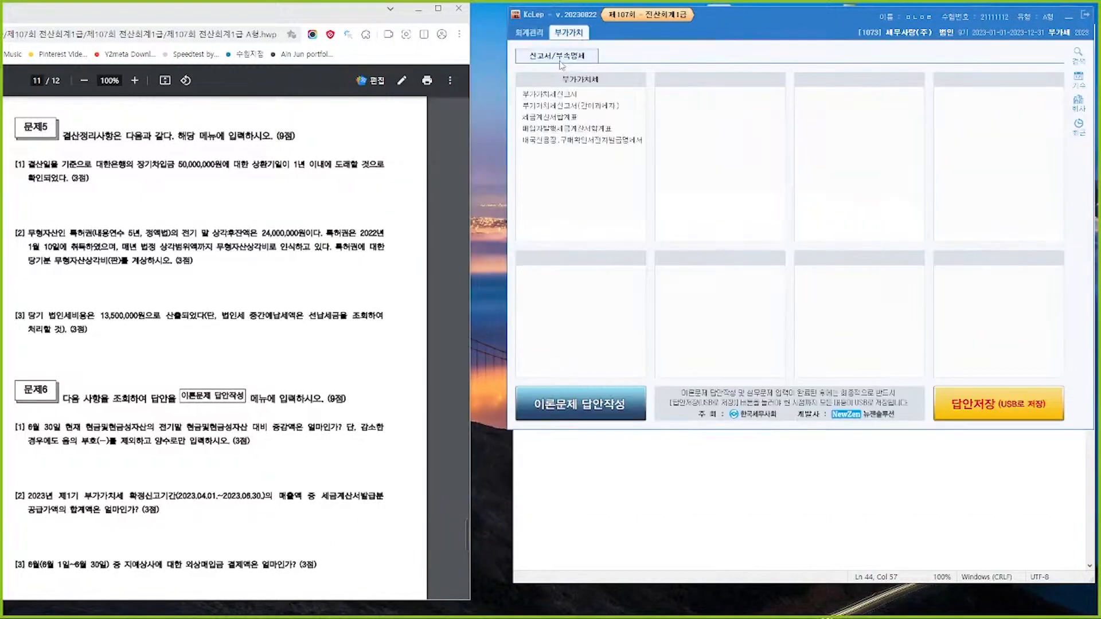
{"action": "left_click", "coordinate": [555, 95]}
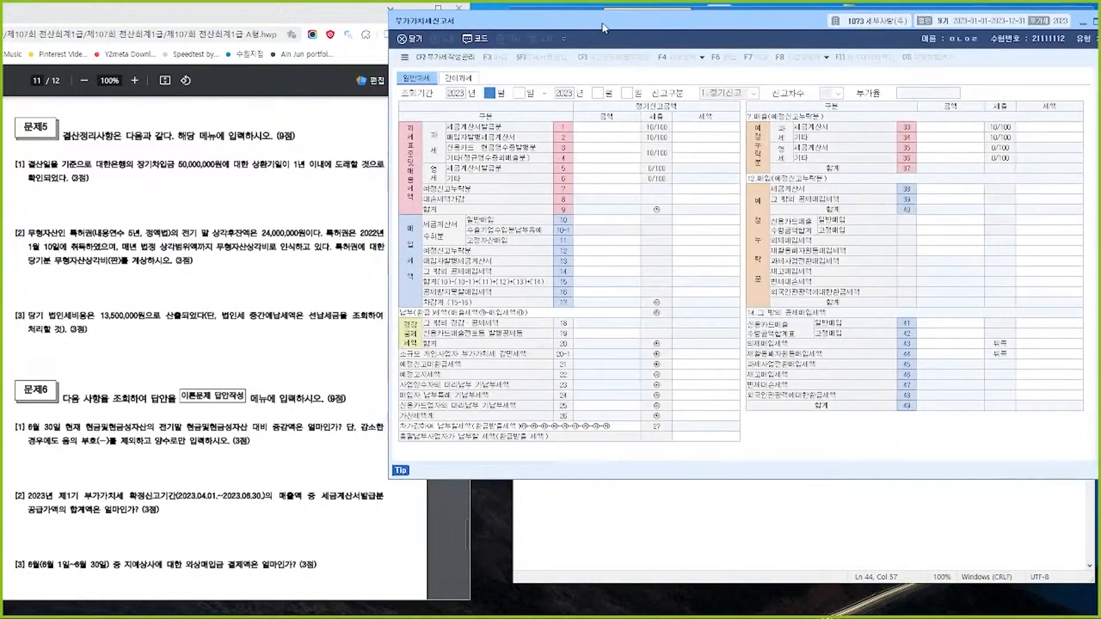
{"action": "left_click_drag", "start_coordinate": [603, 27], "coordinate": [608, 27]}
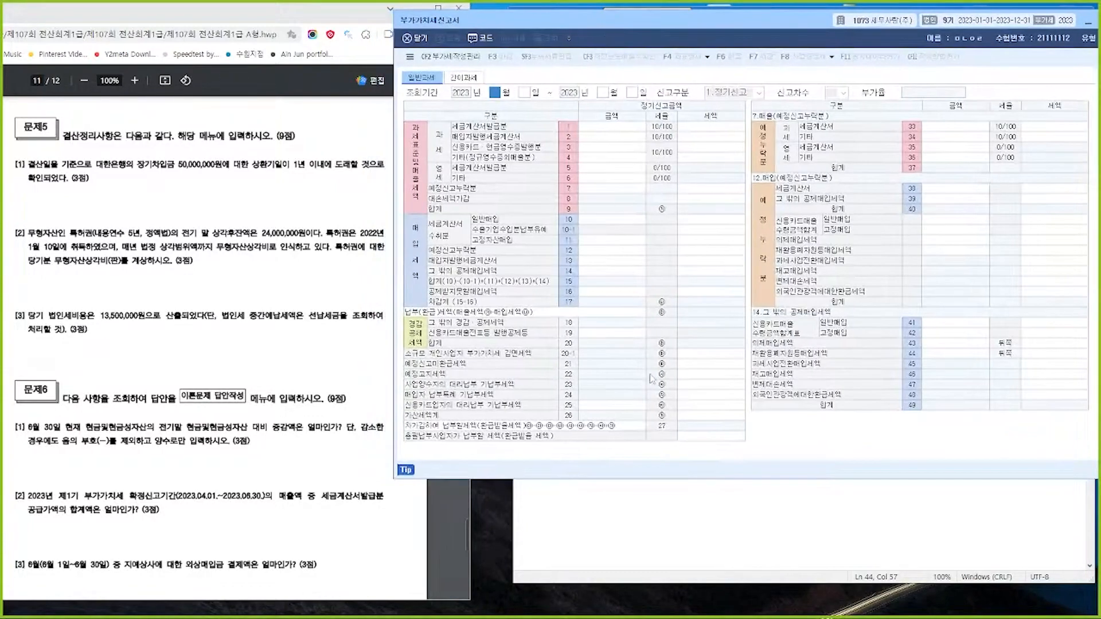
{"action": "type", "text": "41630"}
{"action": "key", "text": "Return"}
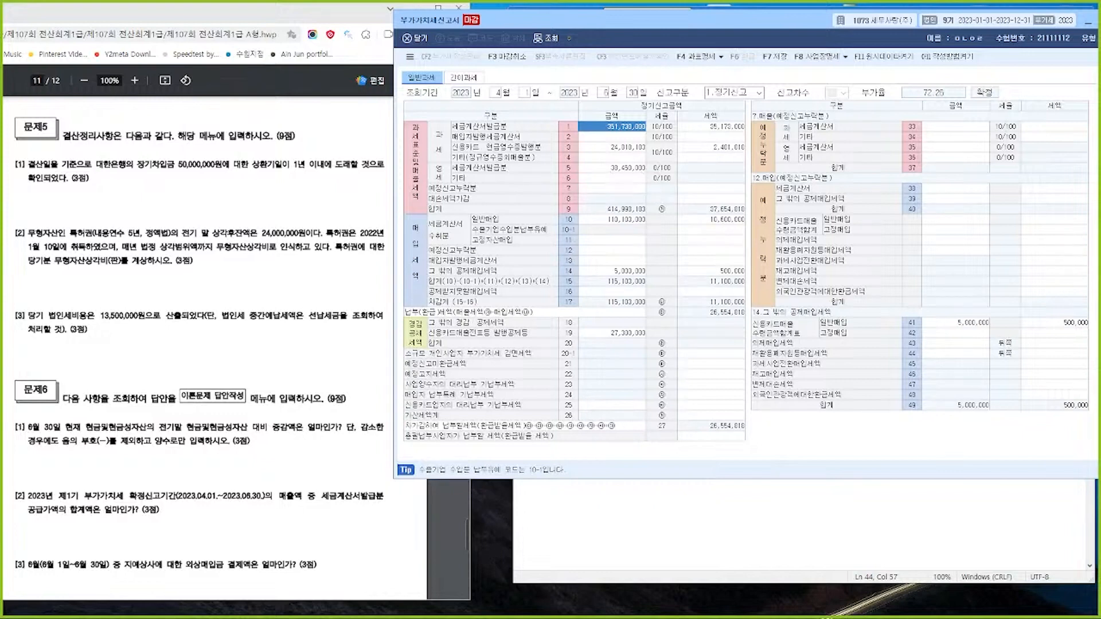
Add the taxable and zero-rated 세금계산서발급분 sales amounts in the calculator as 351,730,000 + 38,450,000.
{"action": "key", "text": "XF86Calculator"}
{"action": "type", "text": "351,730"}
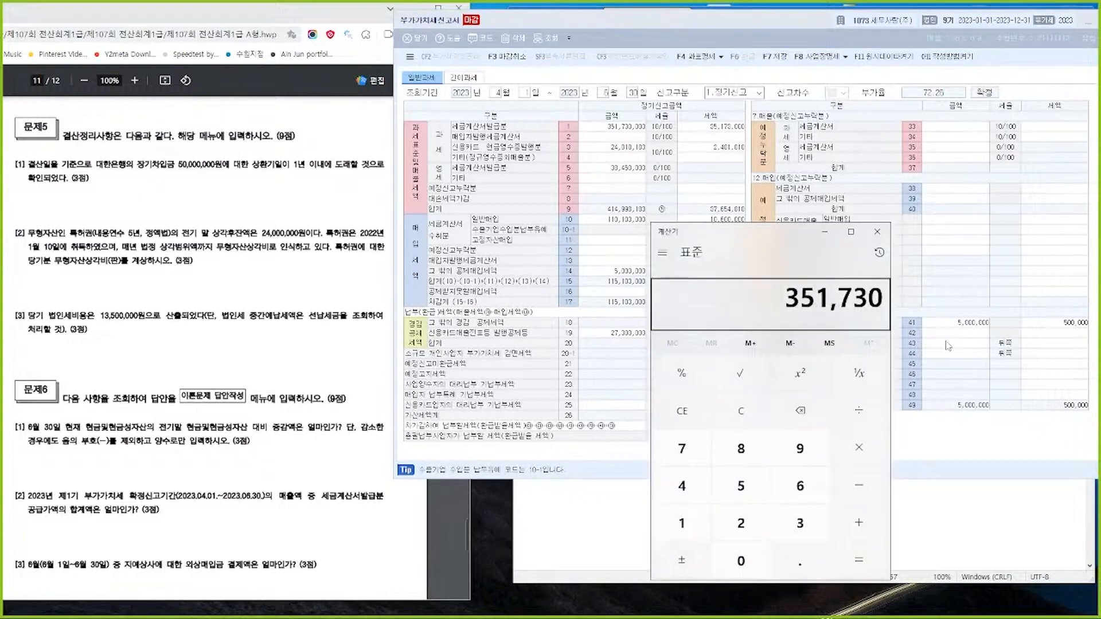
{"action": "type", "text": ",000"}
{"action": "key", "text": "plus"}
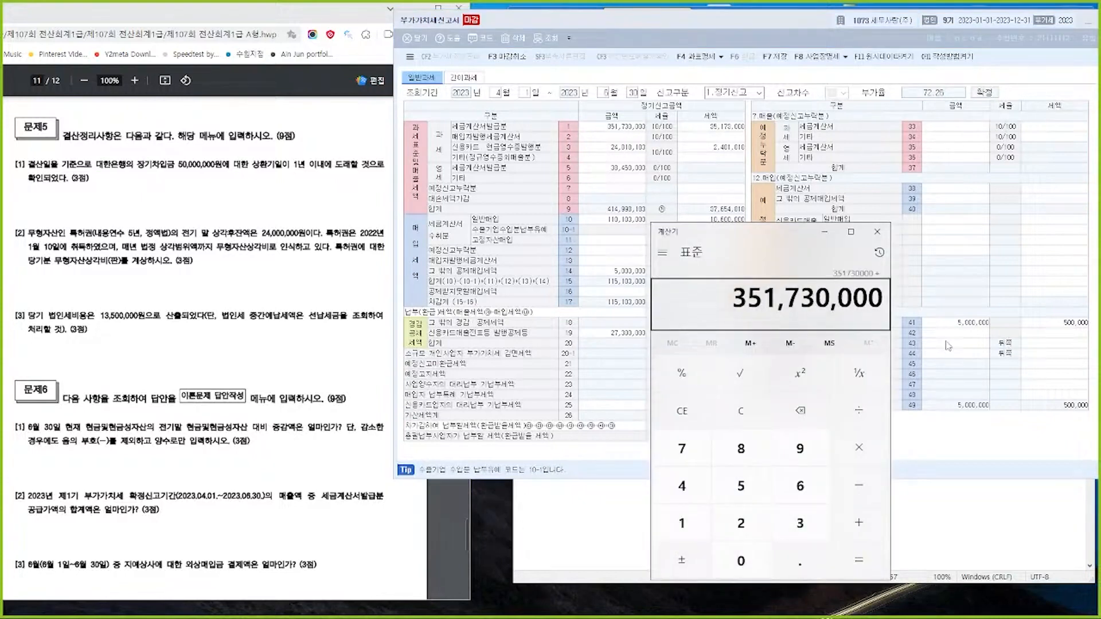
{"action": "type", "text": "38,45"}
{"action": "type", "text": "0000"}
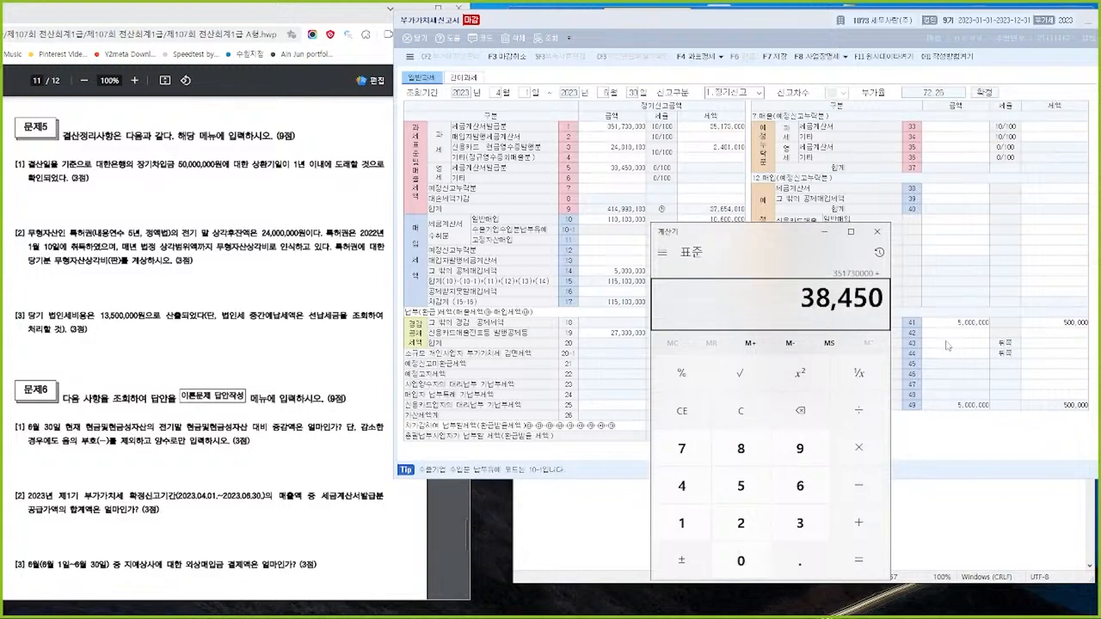
{"action": "key", "text": "Return"}
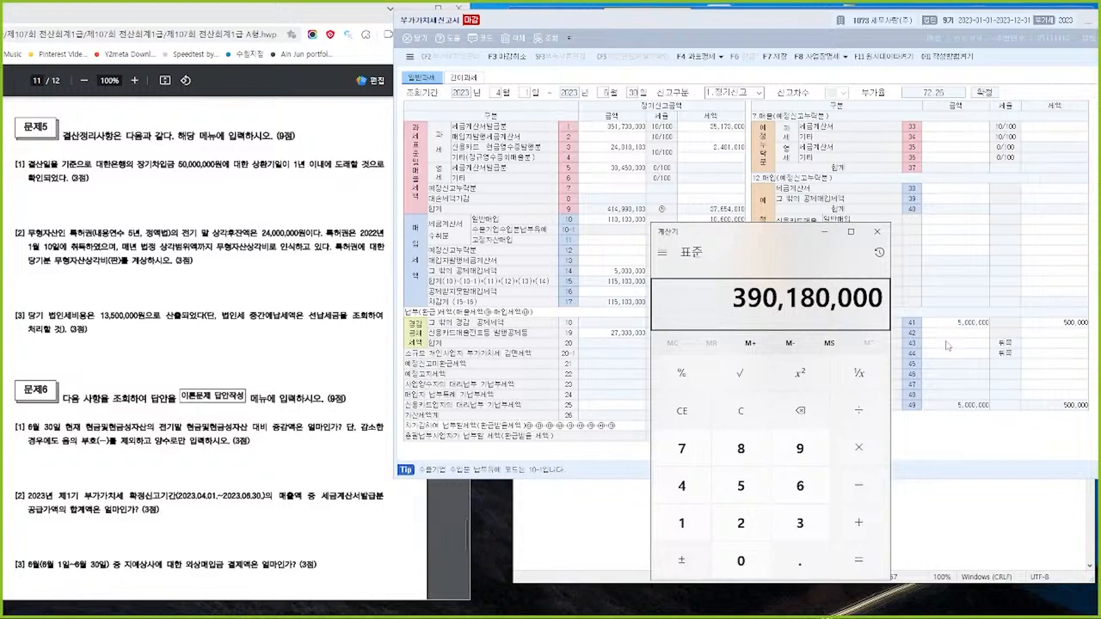
Set the 거래처원장 balance query period to June 1 through June 30, 2023.
{"action": "type", "text": "6"}
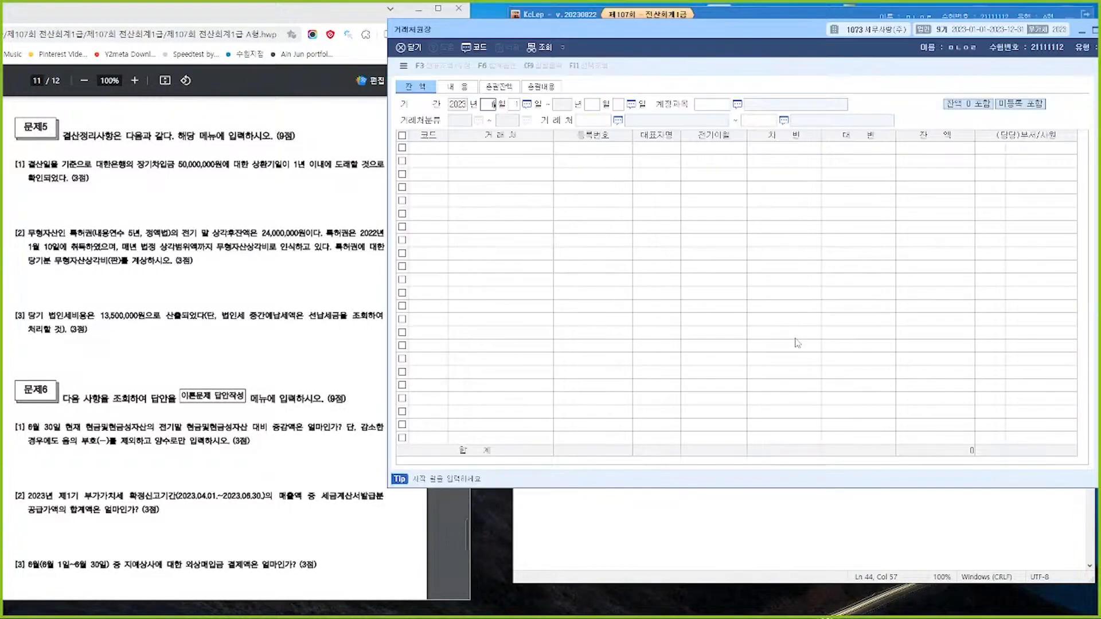
{"action": "key", "text": "Return"}
{"action": "type", "text": "1"}
{"action": "key", "text": "Return"}
{"action": "type", "text": "6"}
{"action": "key", "text": "Return"}
{"action": "type", "text": "30"}
{"action": "key", "text": "Return"}
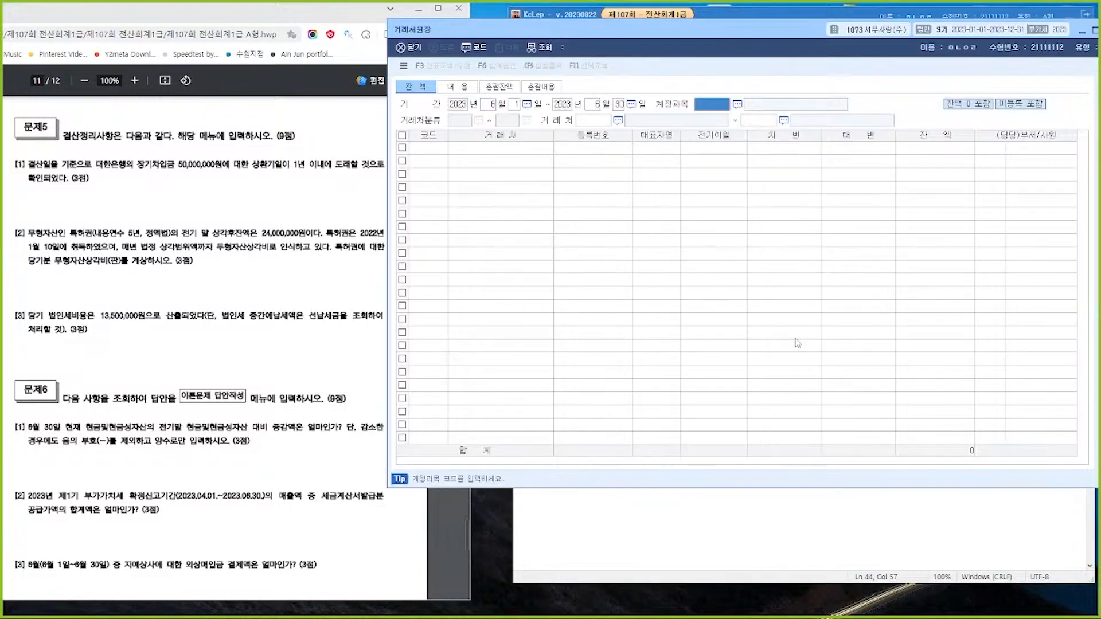
Query the 거래처원장 for account 251 외상매입금 with 지예상사 as the only 거래처 to find the June payment amount.
{"action": "type", "text": "251"}
{"action": "key", "text": "Return"}
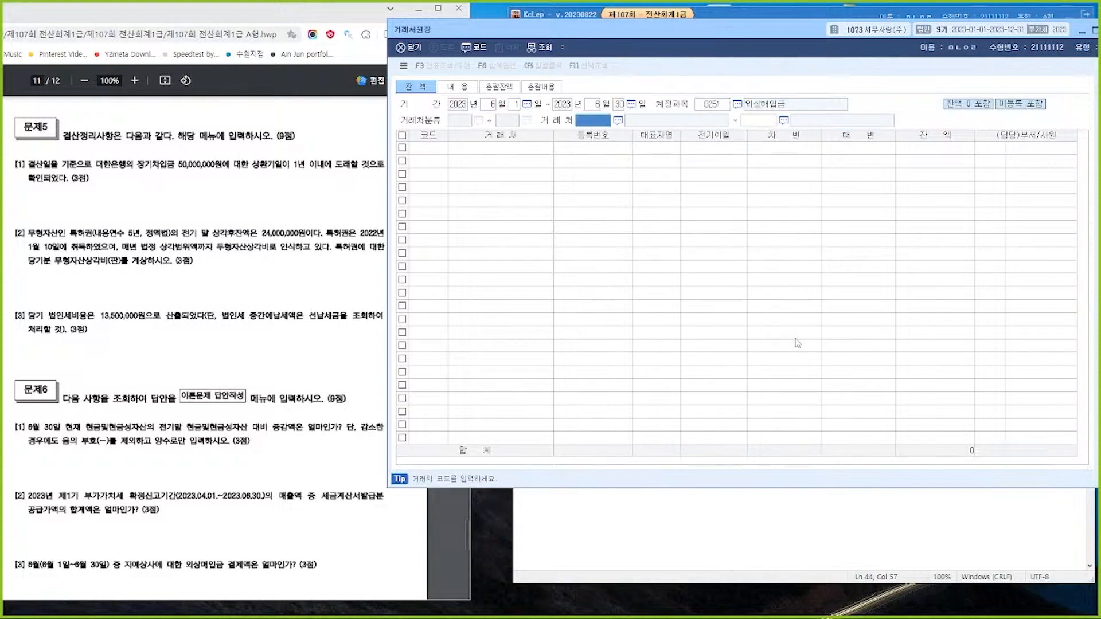
{"action": "type", "text": "지예"}
{"action": "key", "text": "Return"}
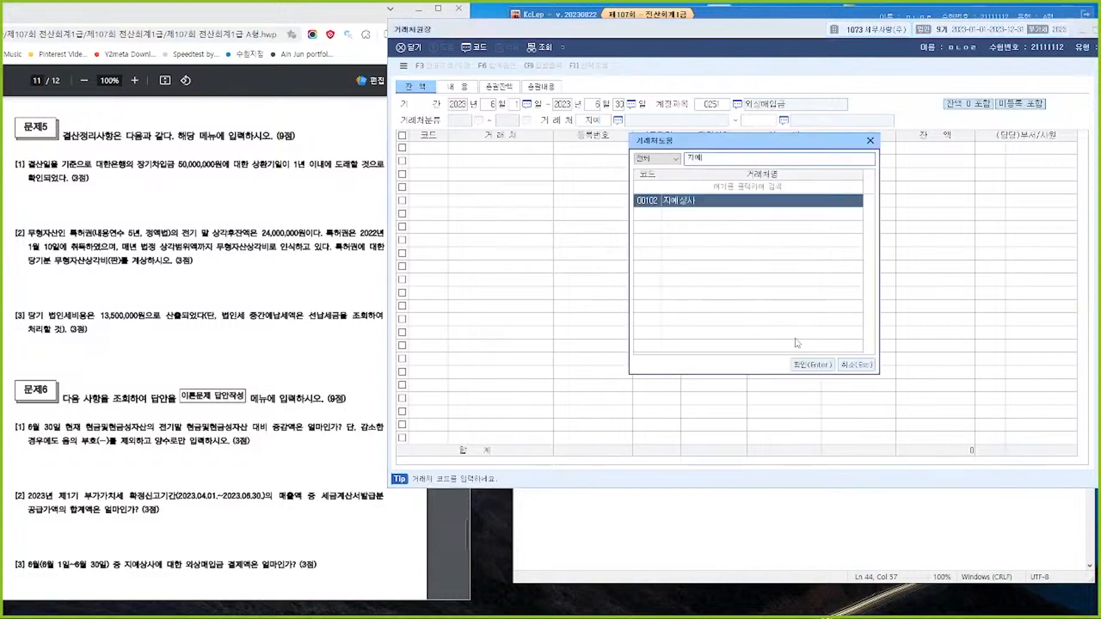
{"action": "key", "text": "Return"}
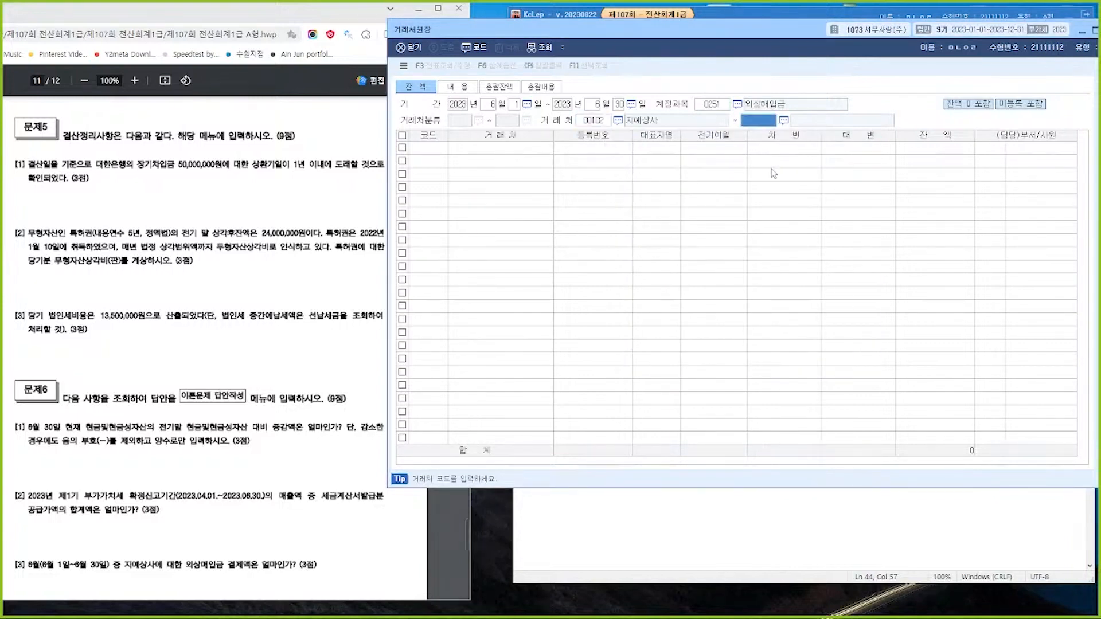
{"action": "key", "text": "Return"}
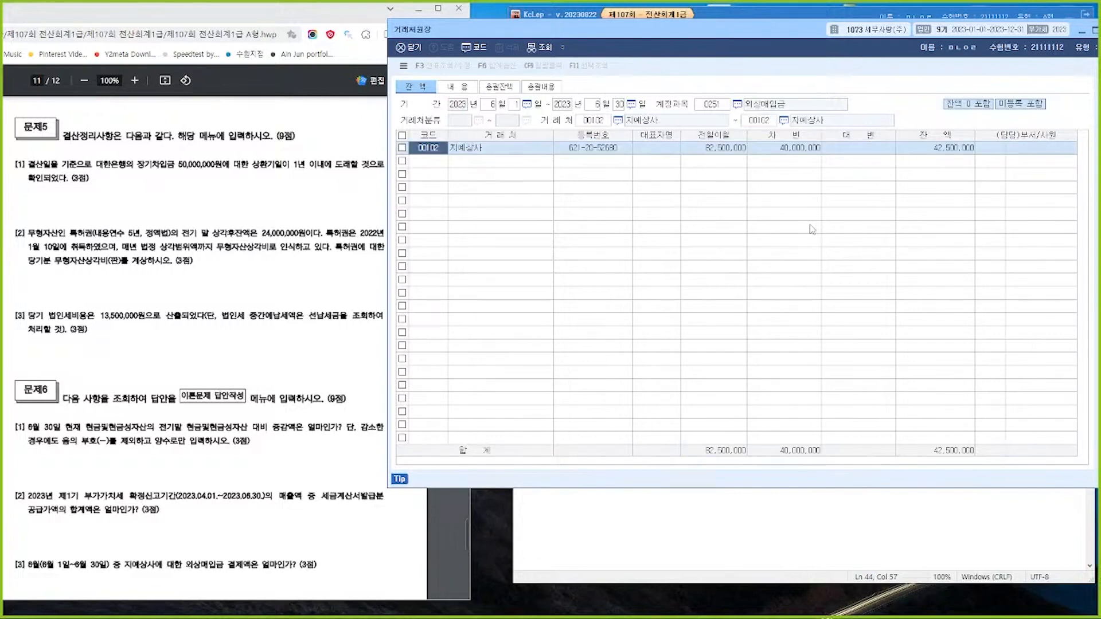